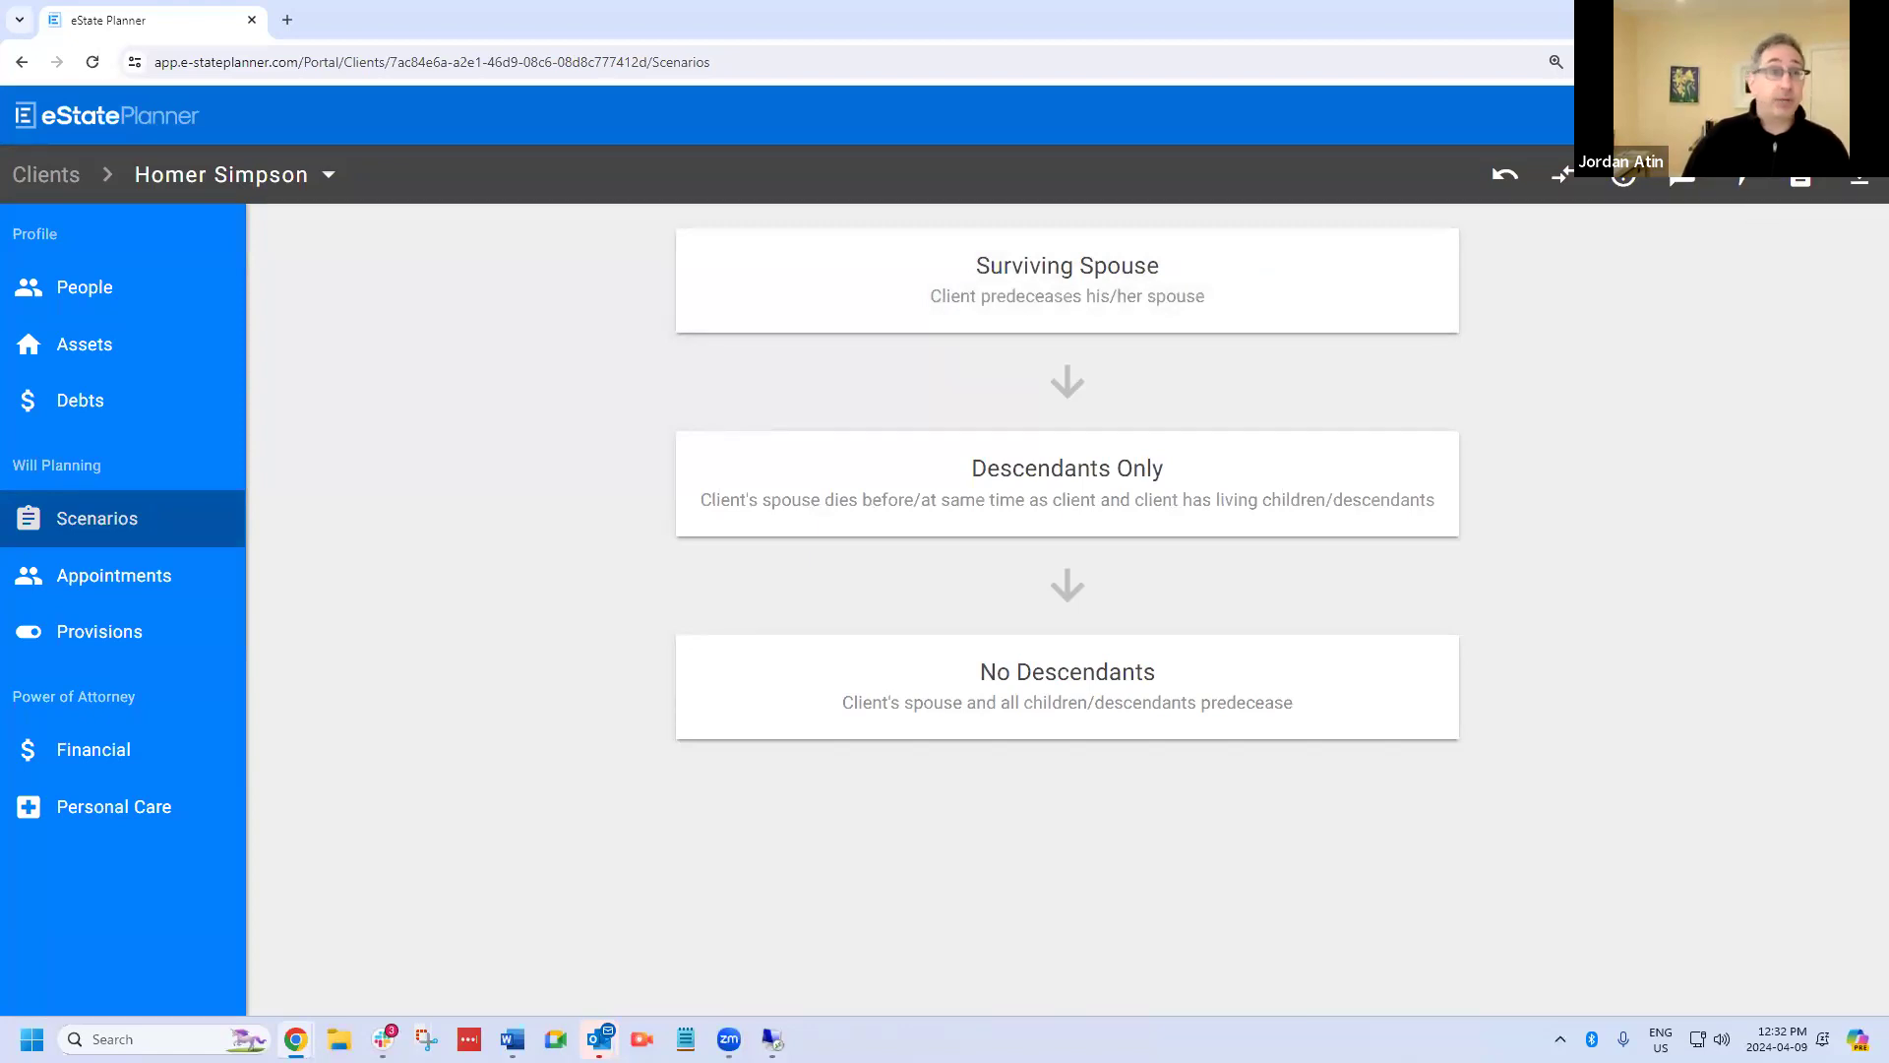
Open the will's Estate Trustees appointments and appoint the client's father, without conditions or special provisions.
left_click(156, 573)
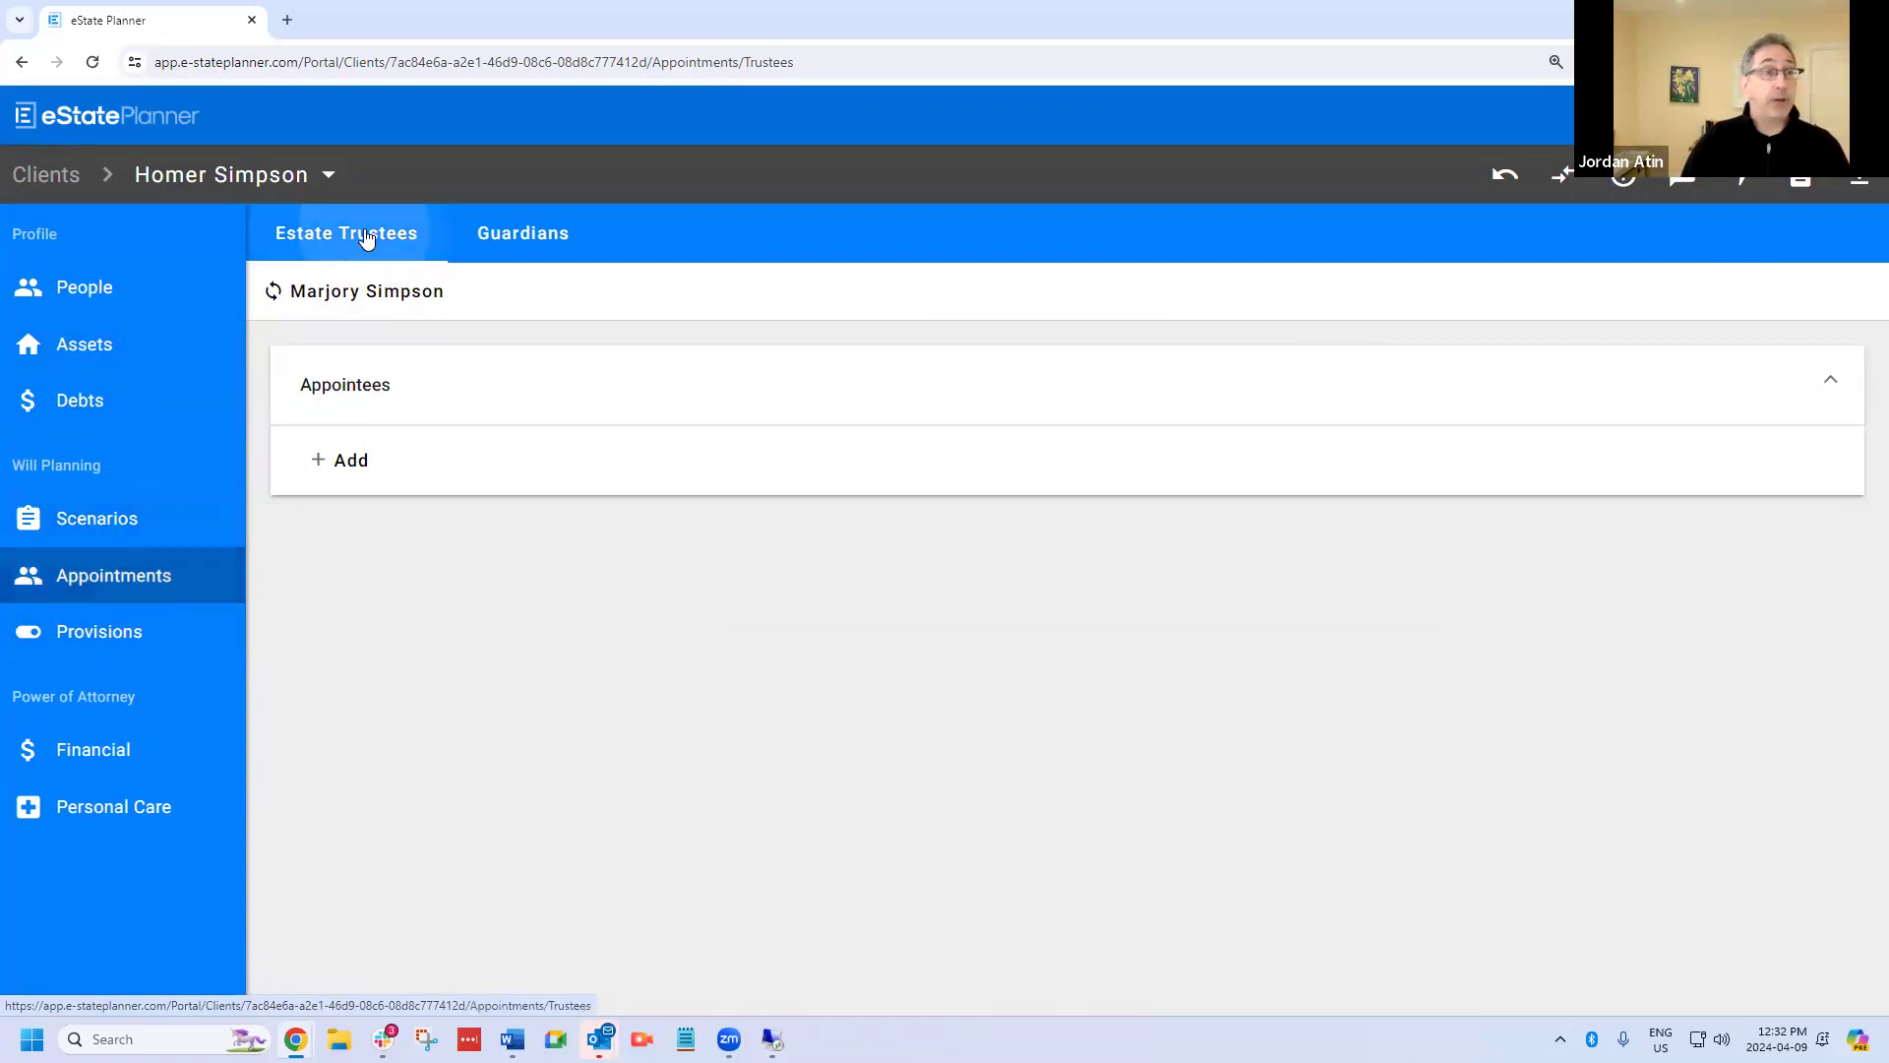
left_click(517, 245)
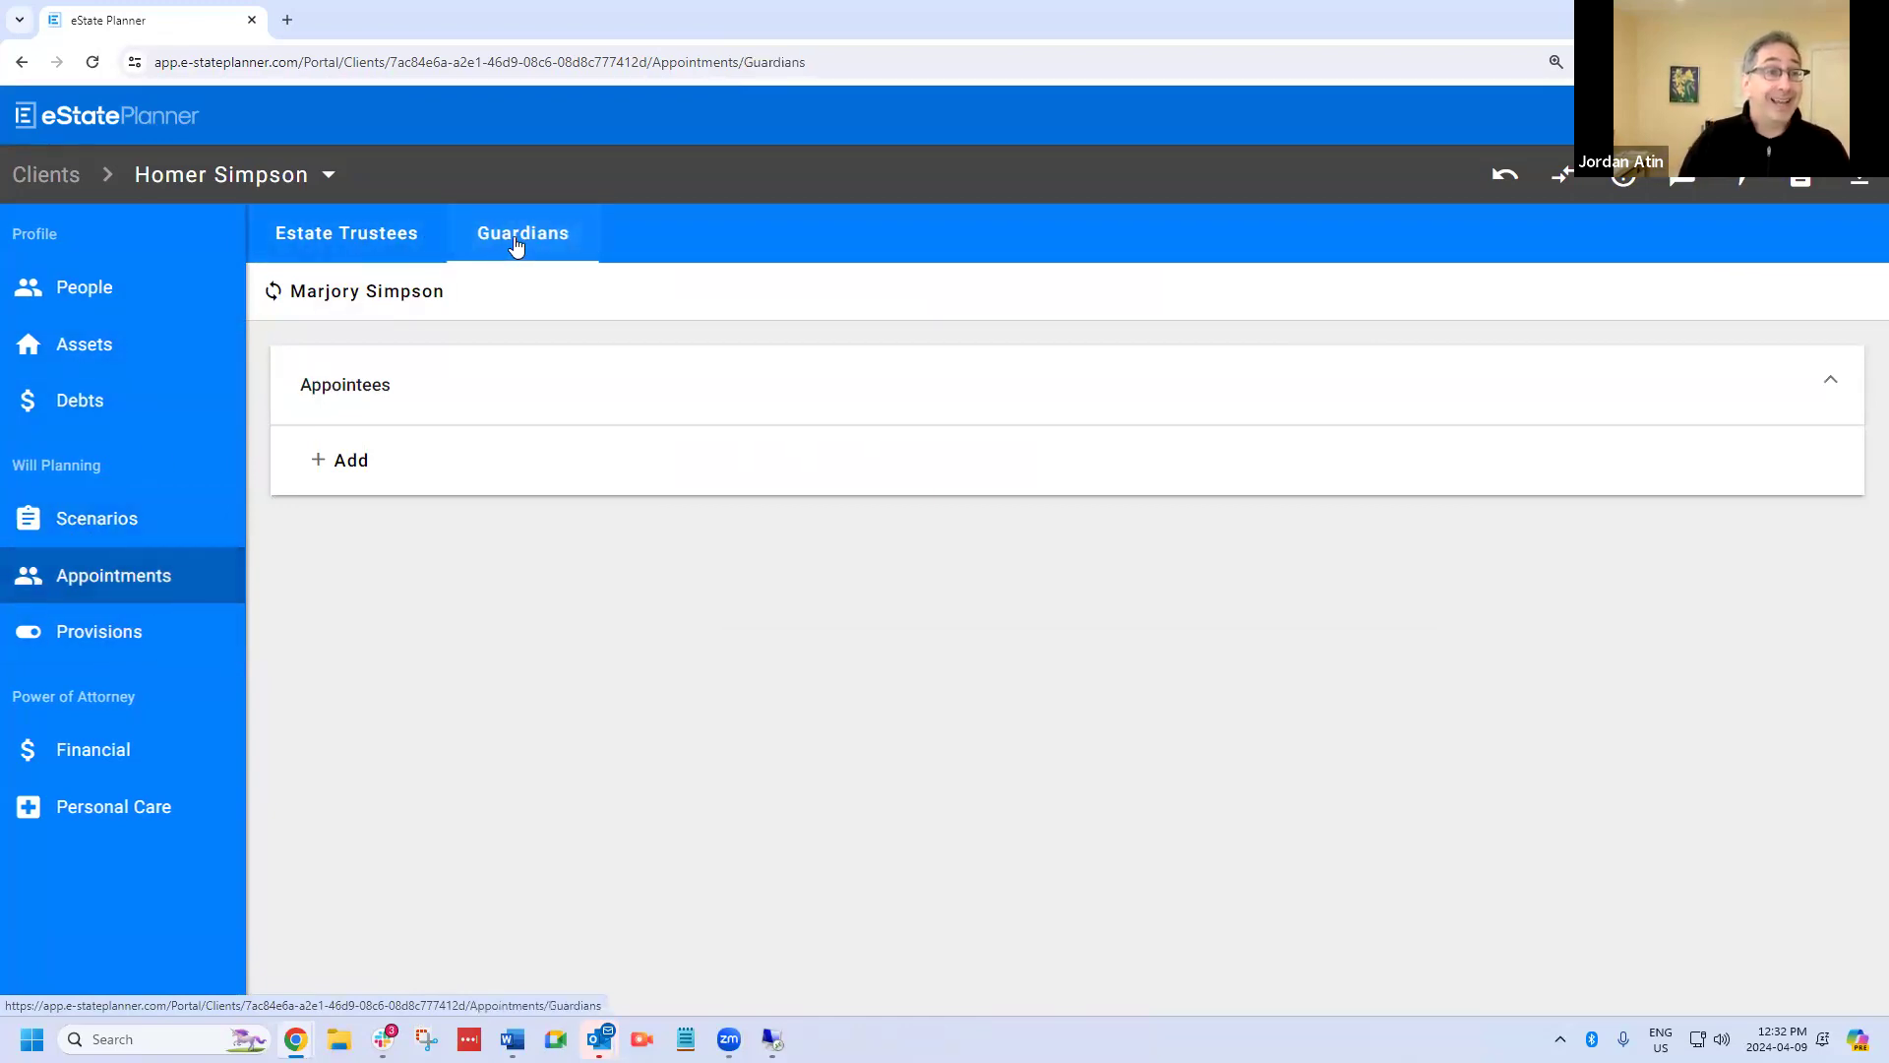
left_click(313, 246)
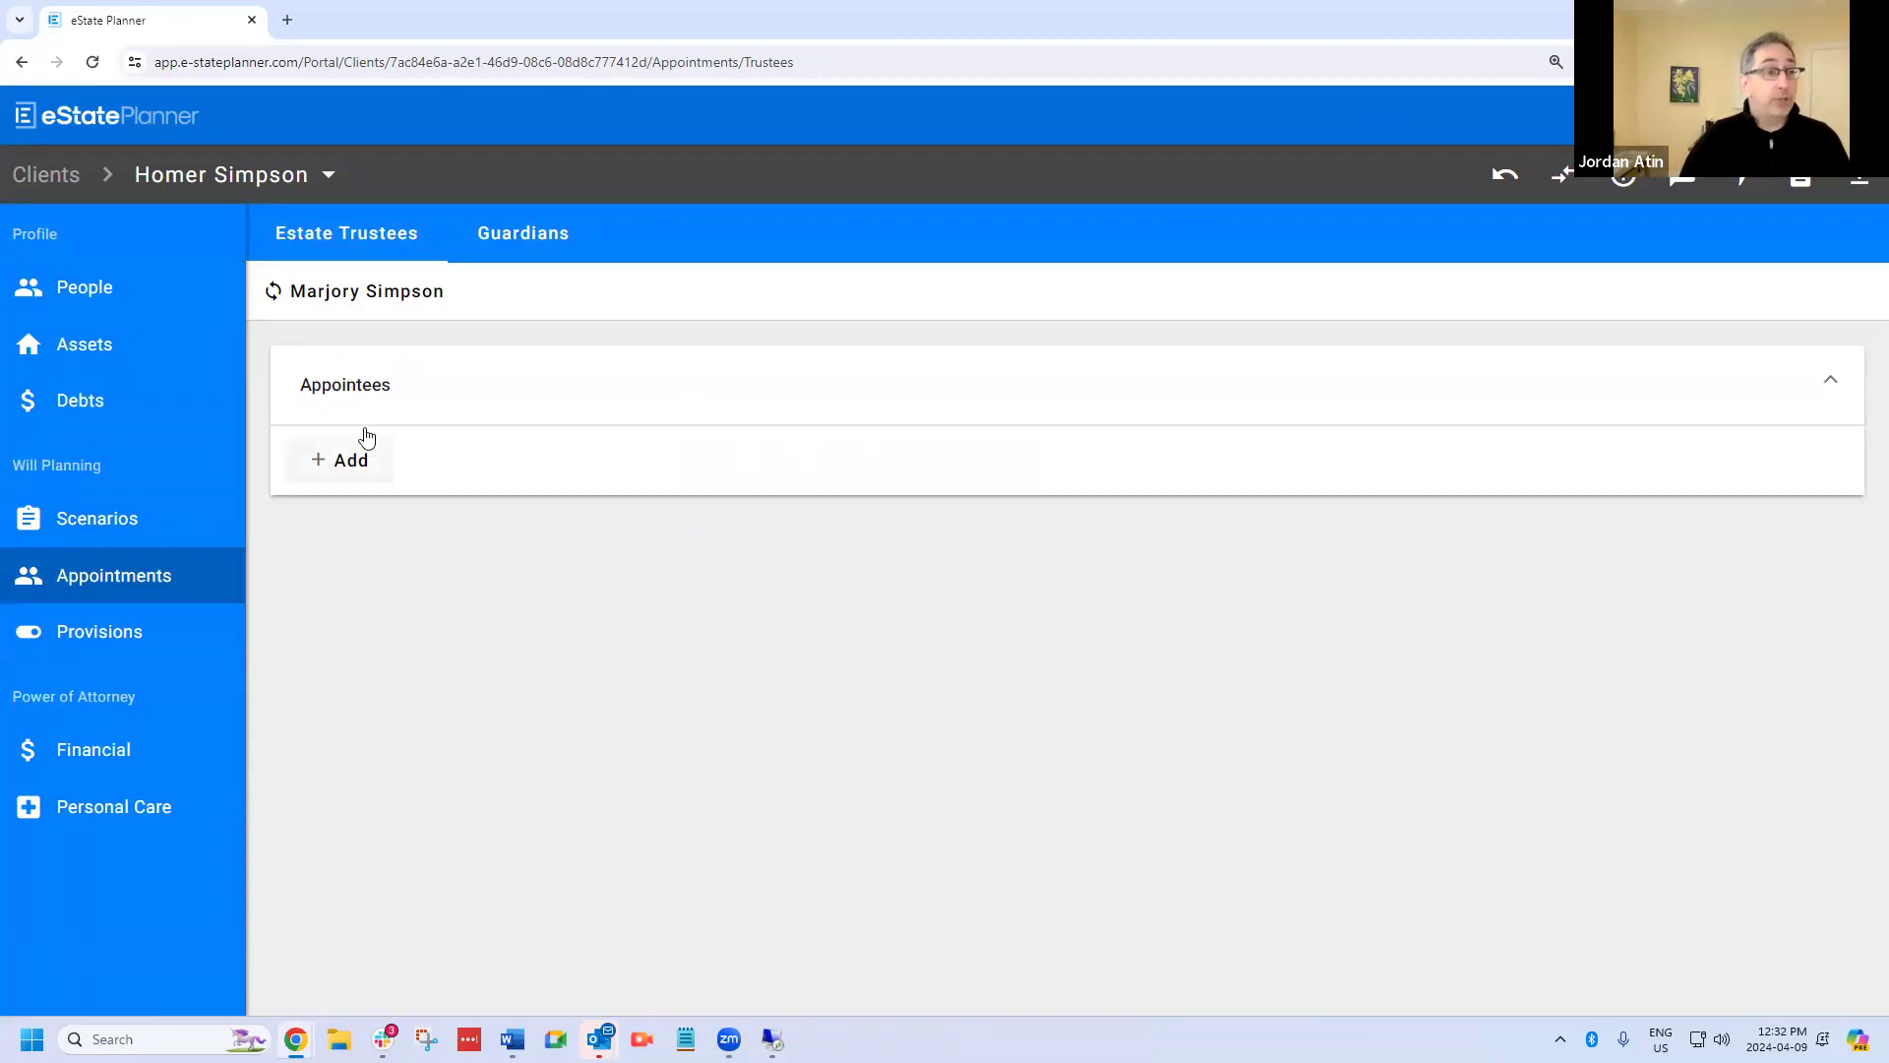
left_click(367, 472)
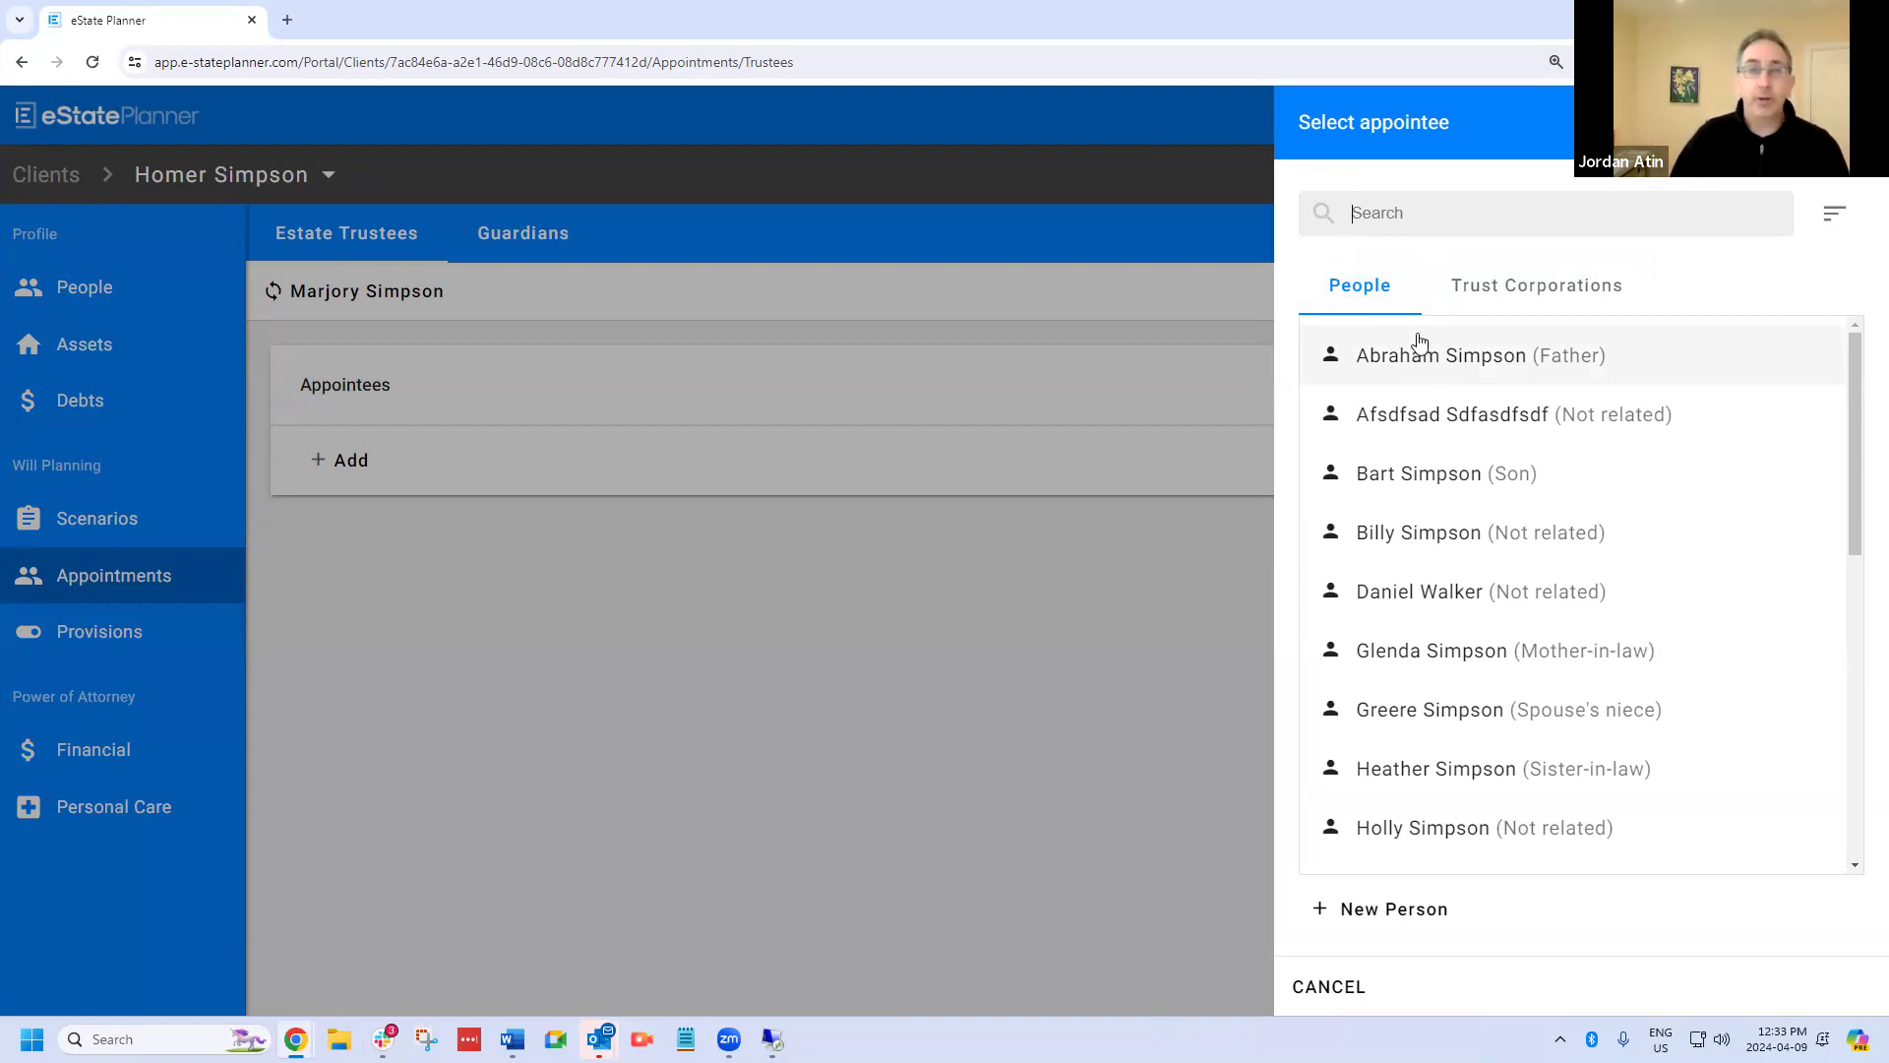
left_click(1481, 371)
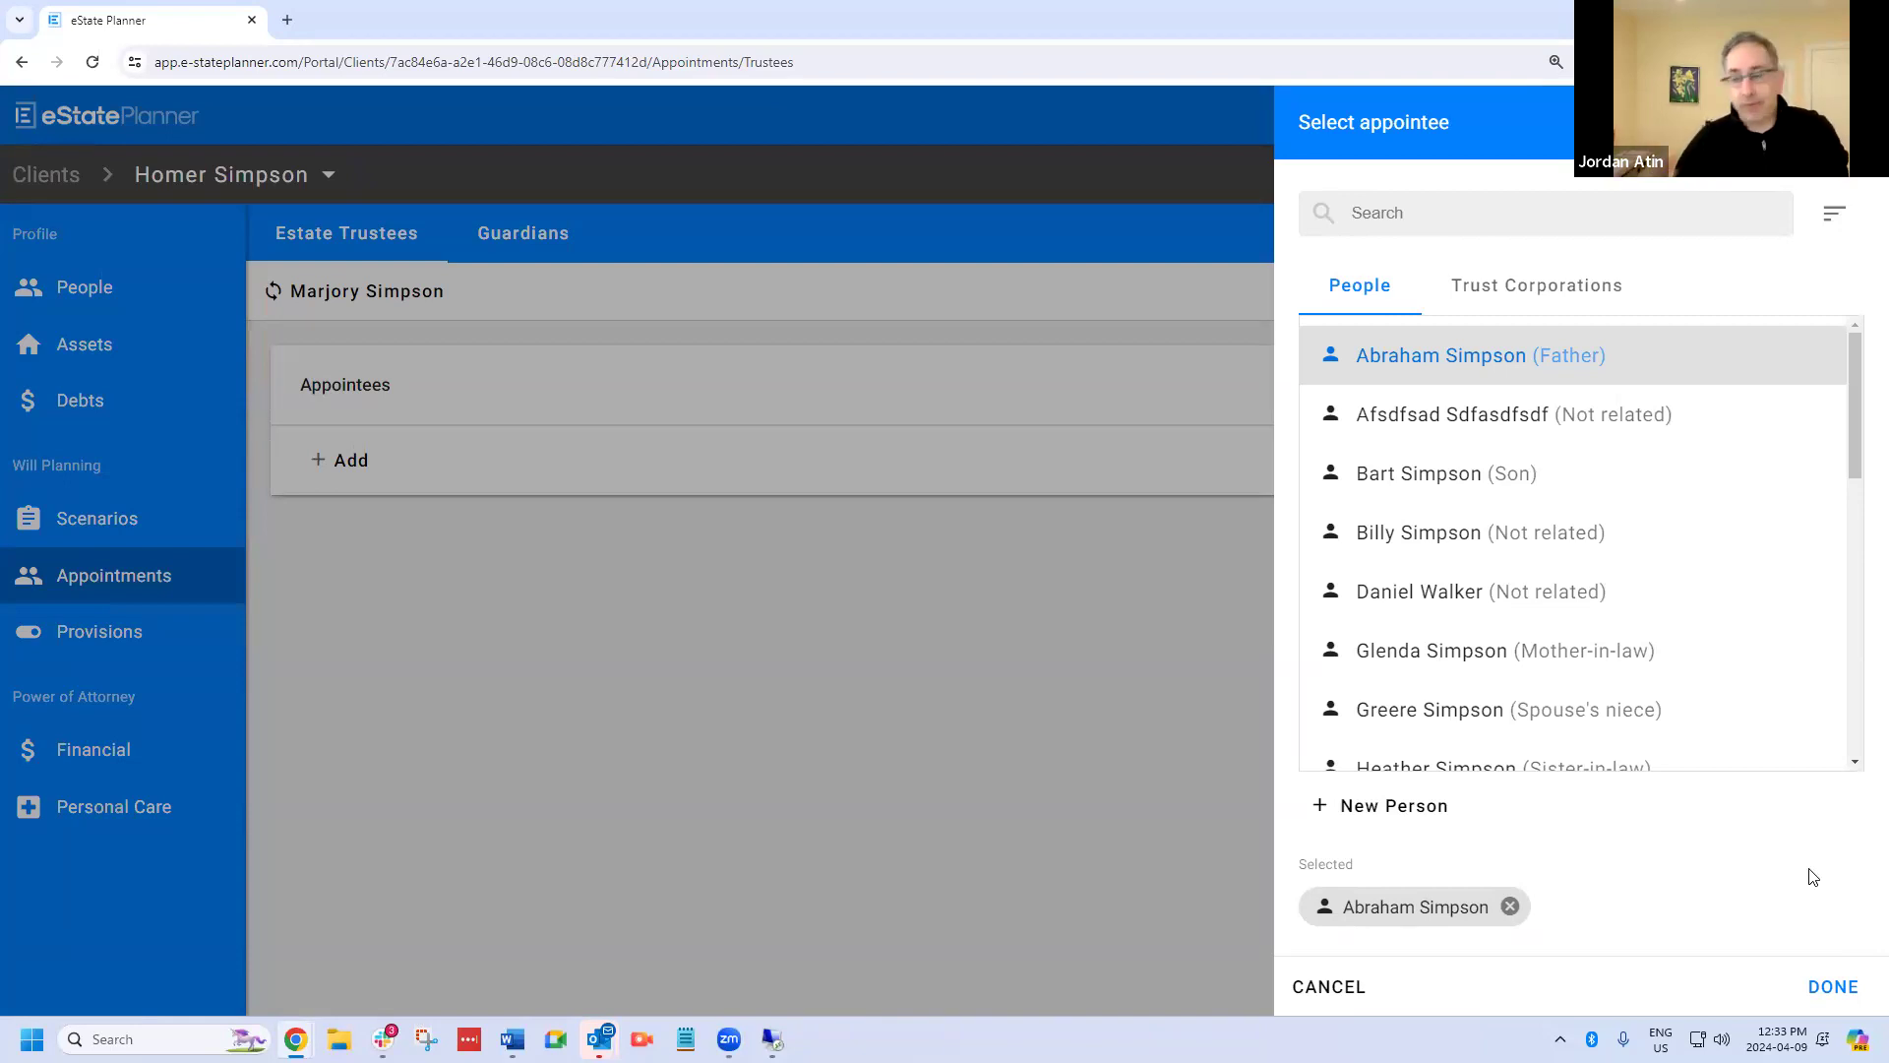
left_click(1827, 992)
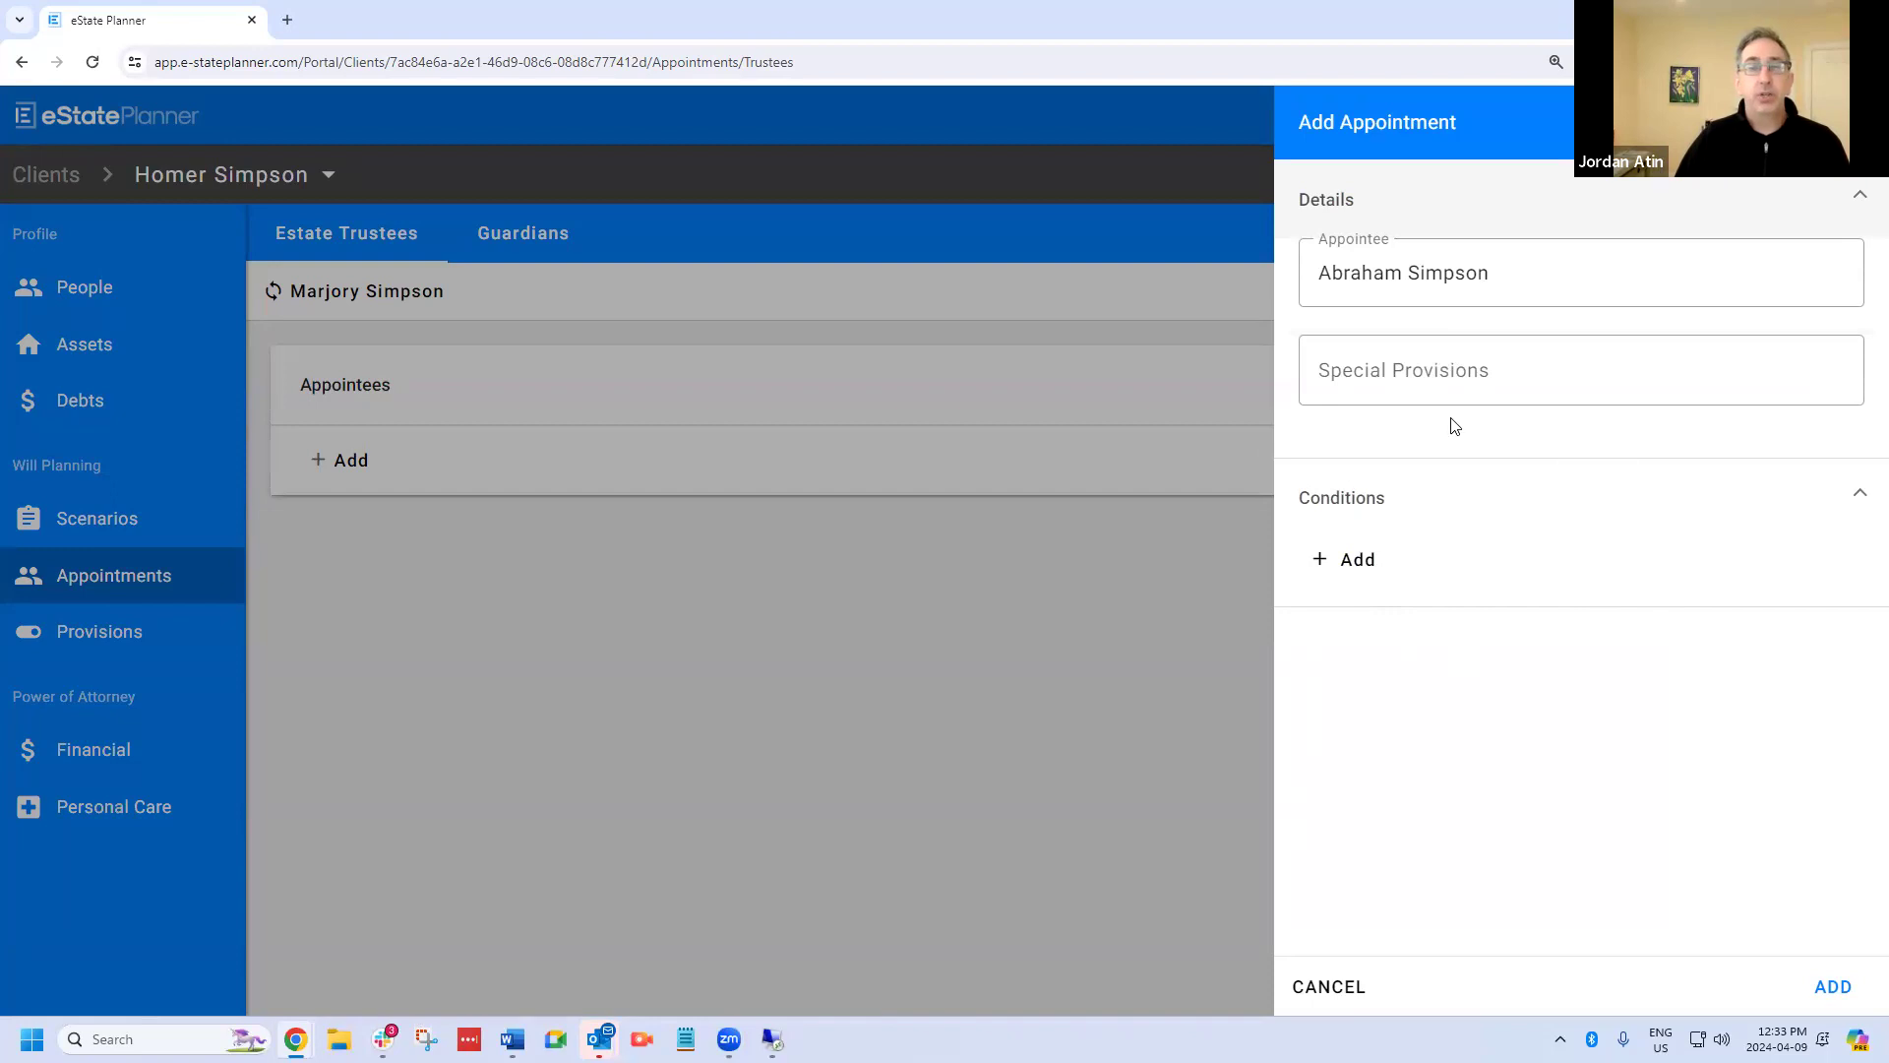
left_click(1841, 986)
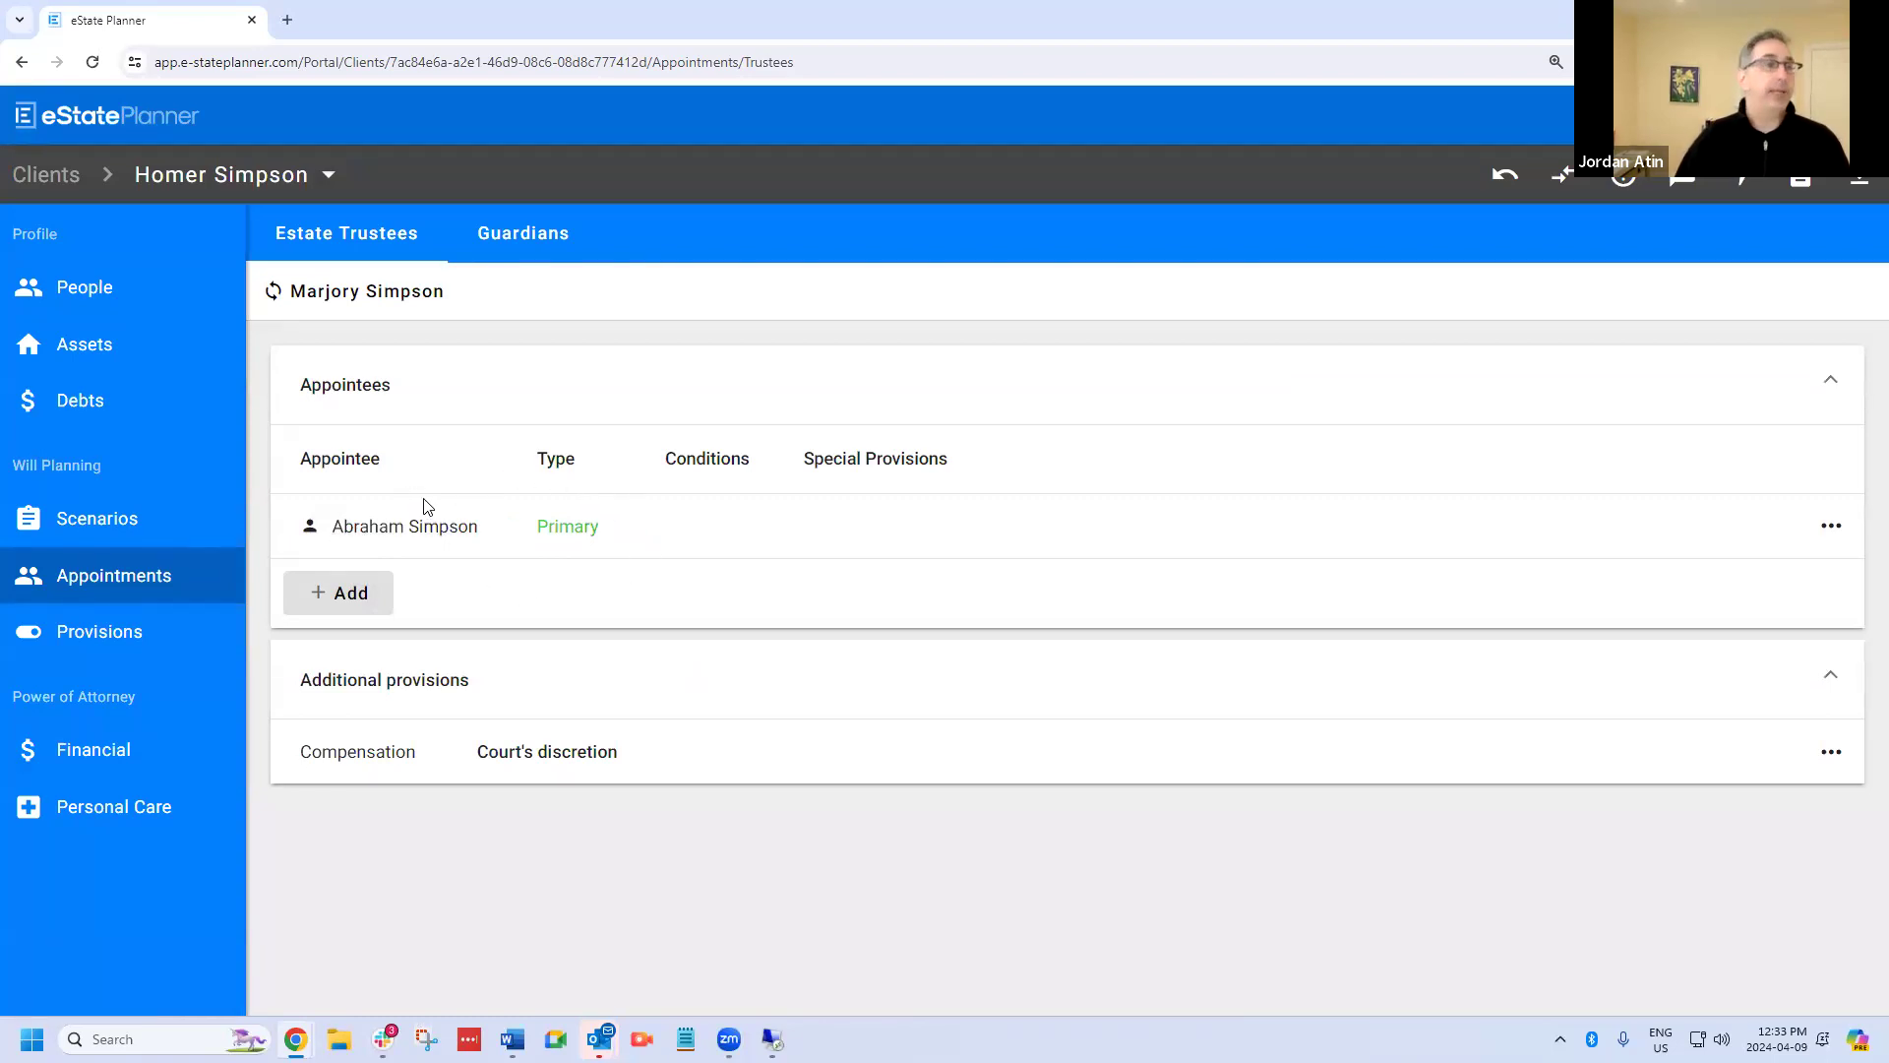
Appoint the unrelated person listed directly after the client's son as a second estate trustee, without conditions.
left_click(333, 598)
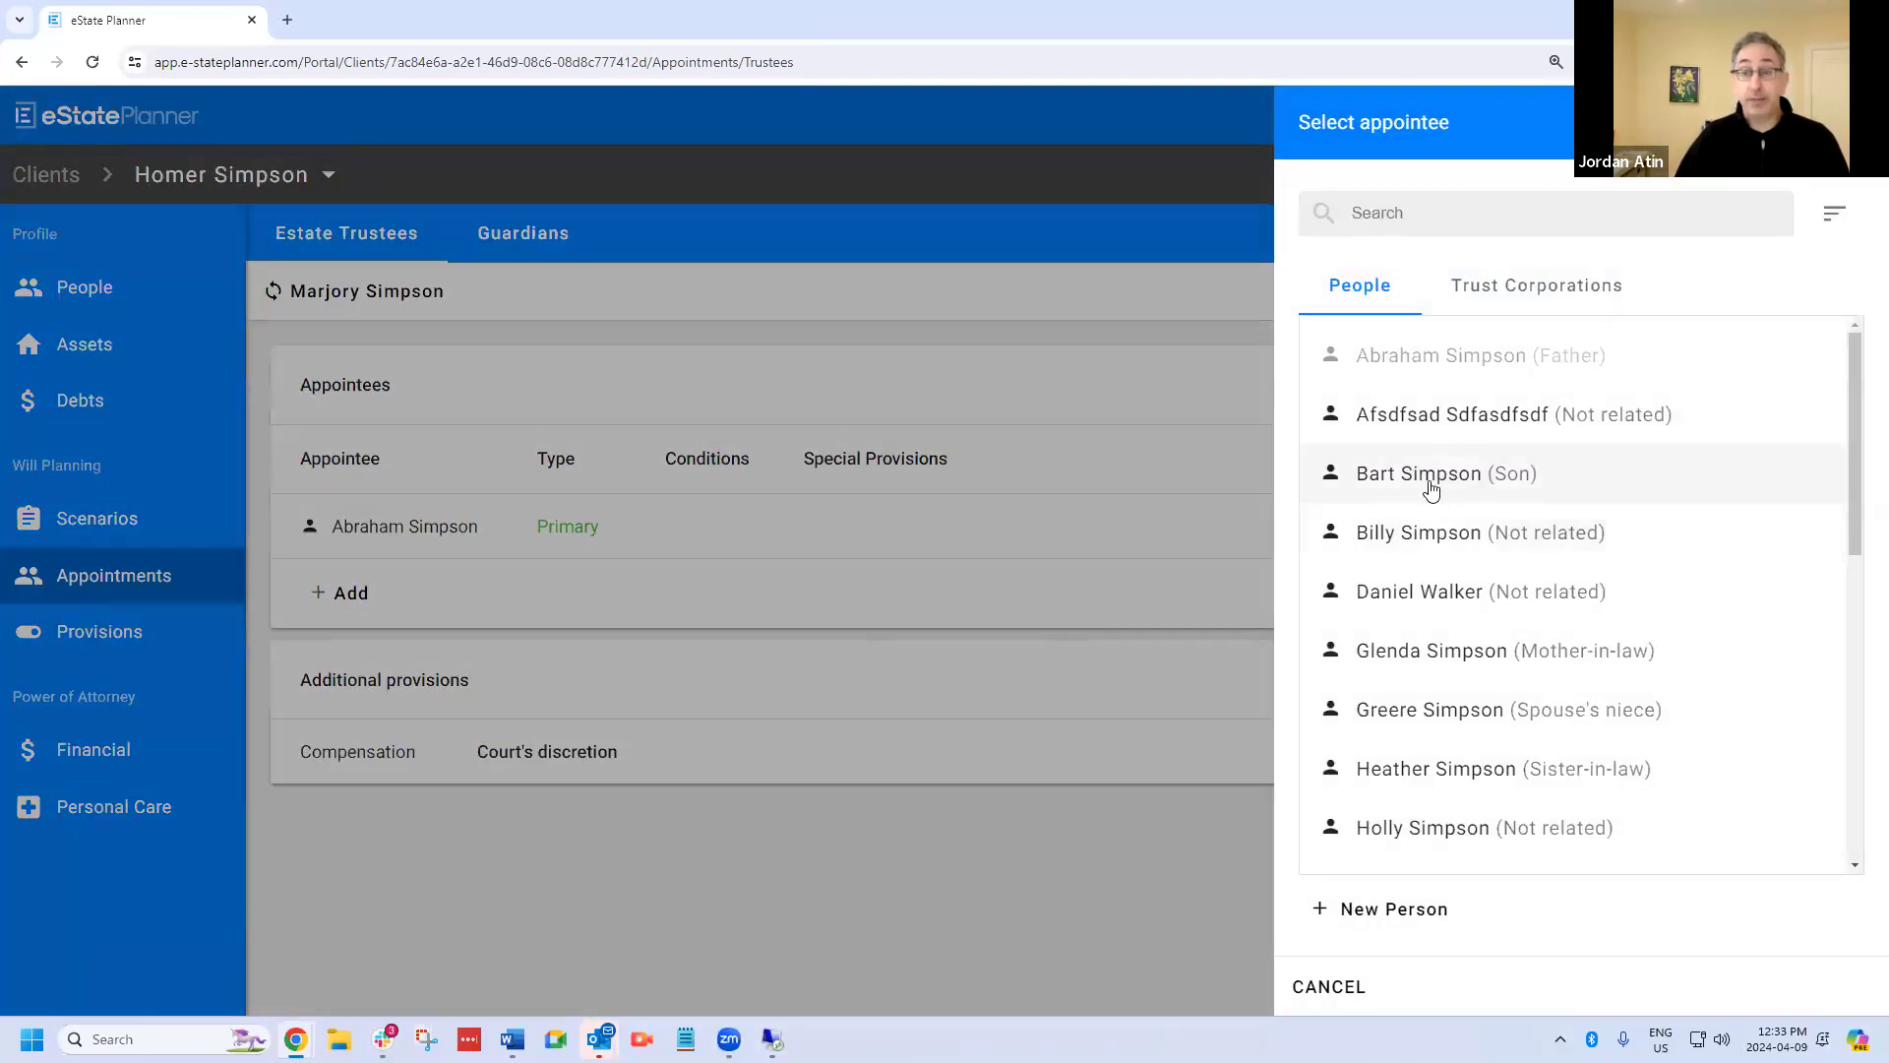
left_click(1434, 533)
left_click(1834, 988)
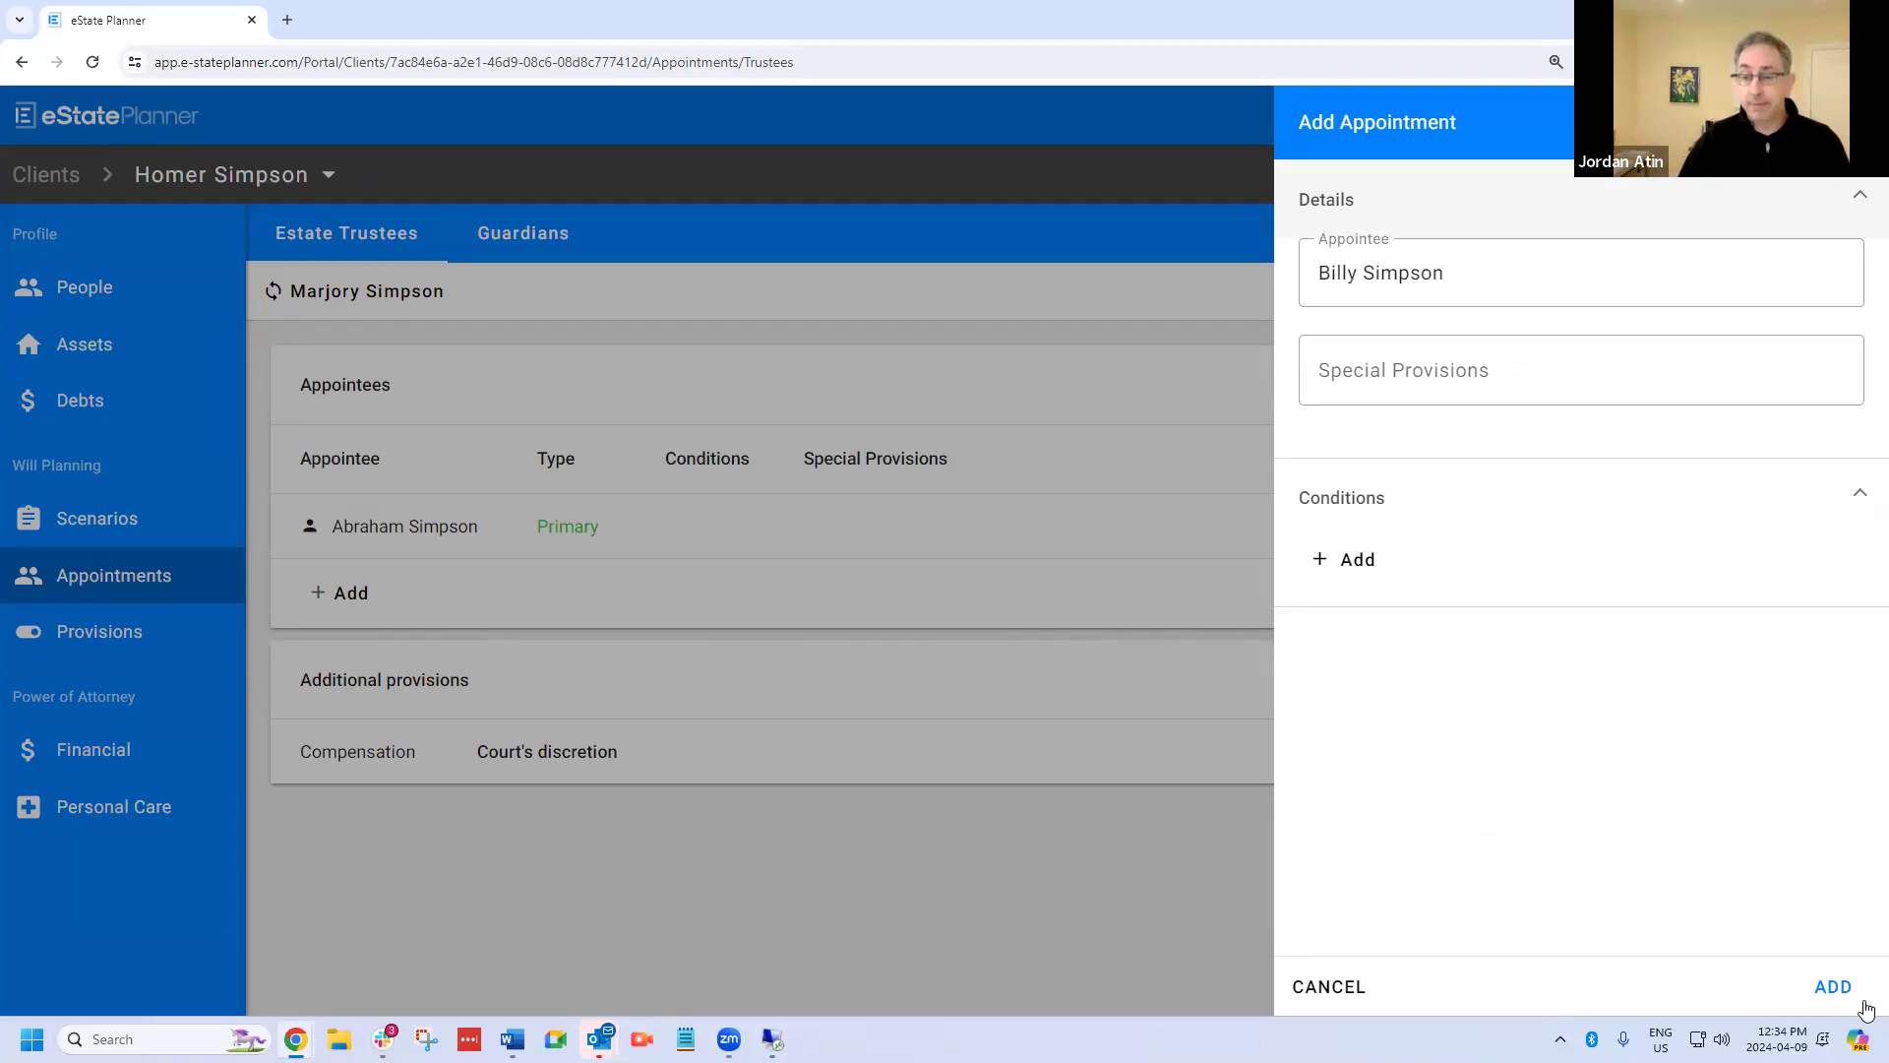
left_click(1835, 987)
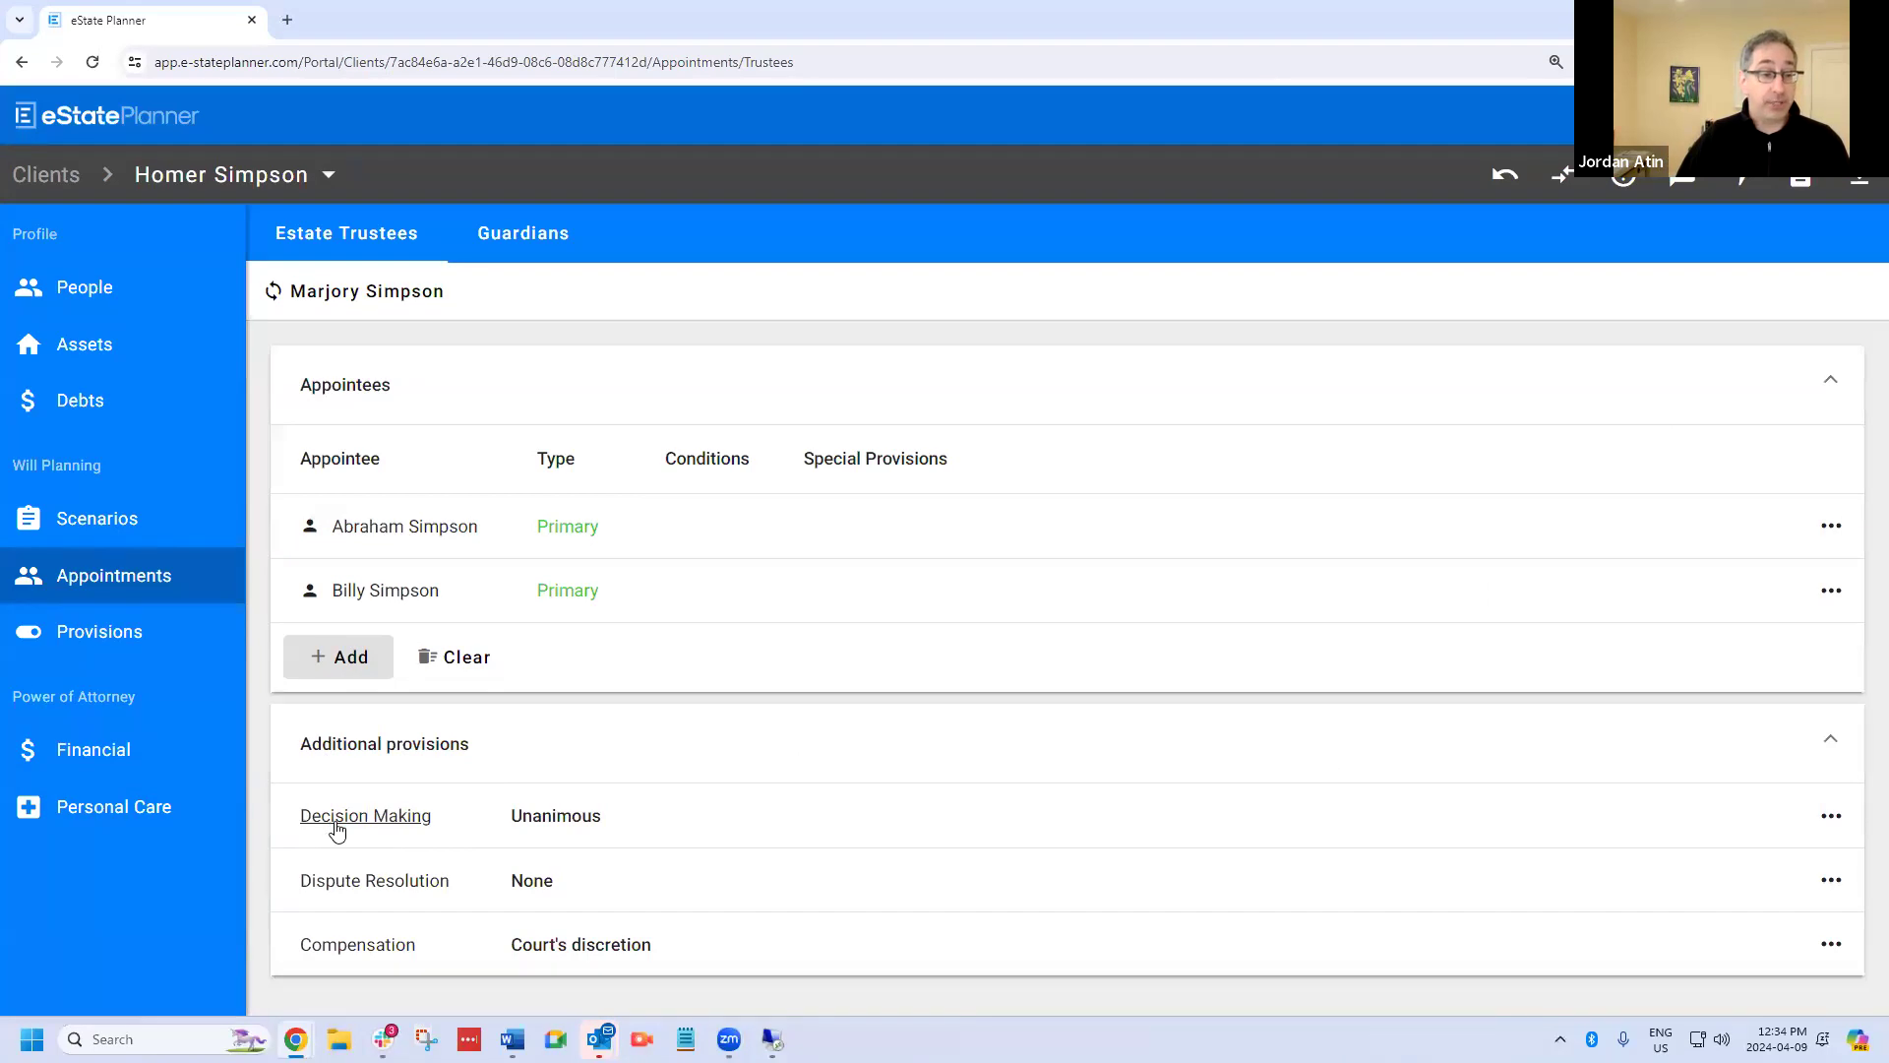
Examine the available types for the estate trustees' Decision Making provision, leaving it without changes.
left_click(342, 824)
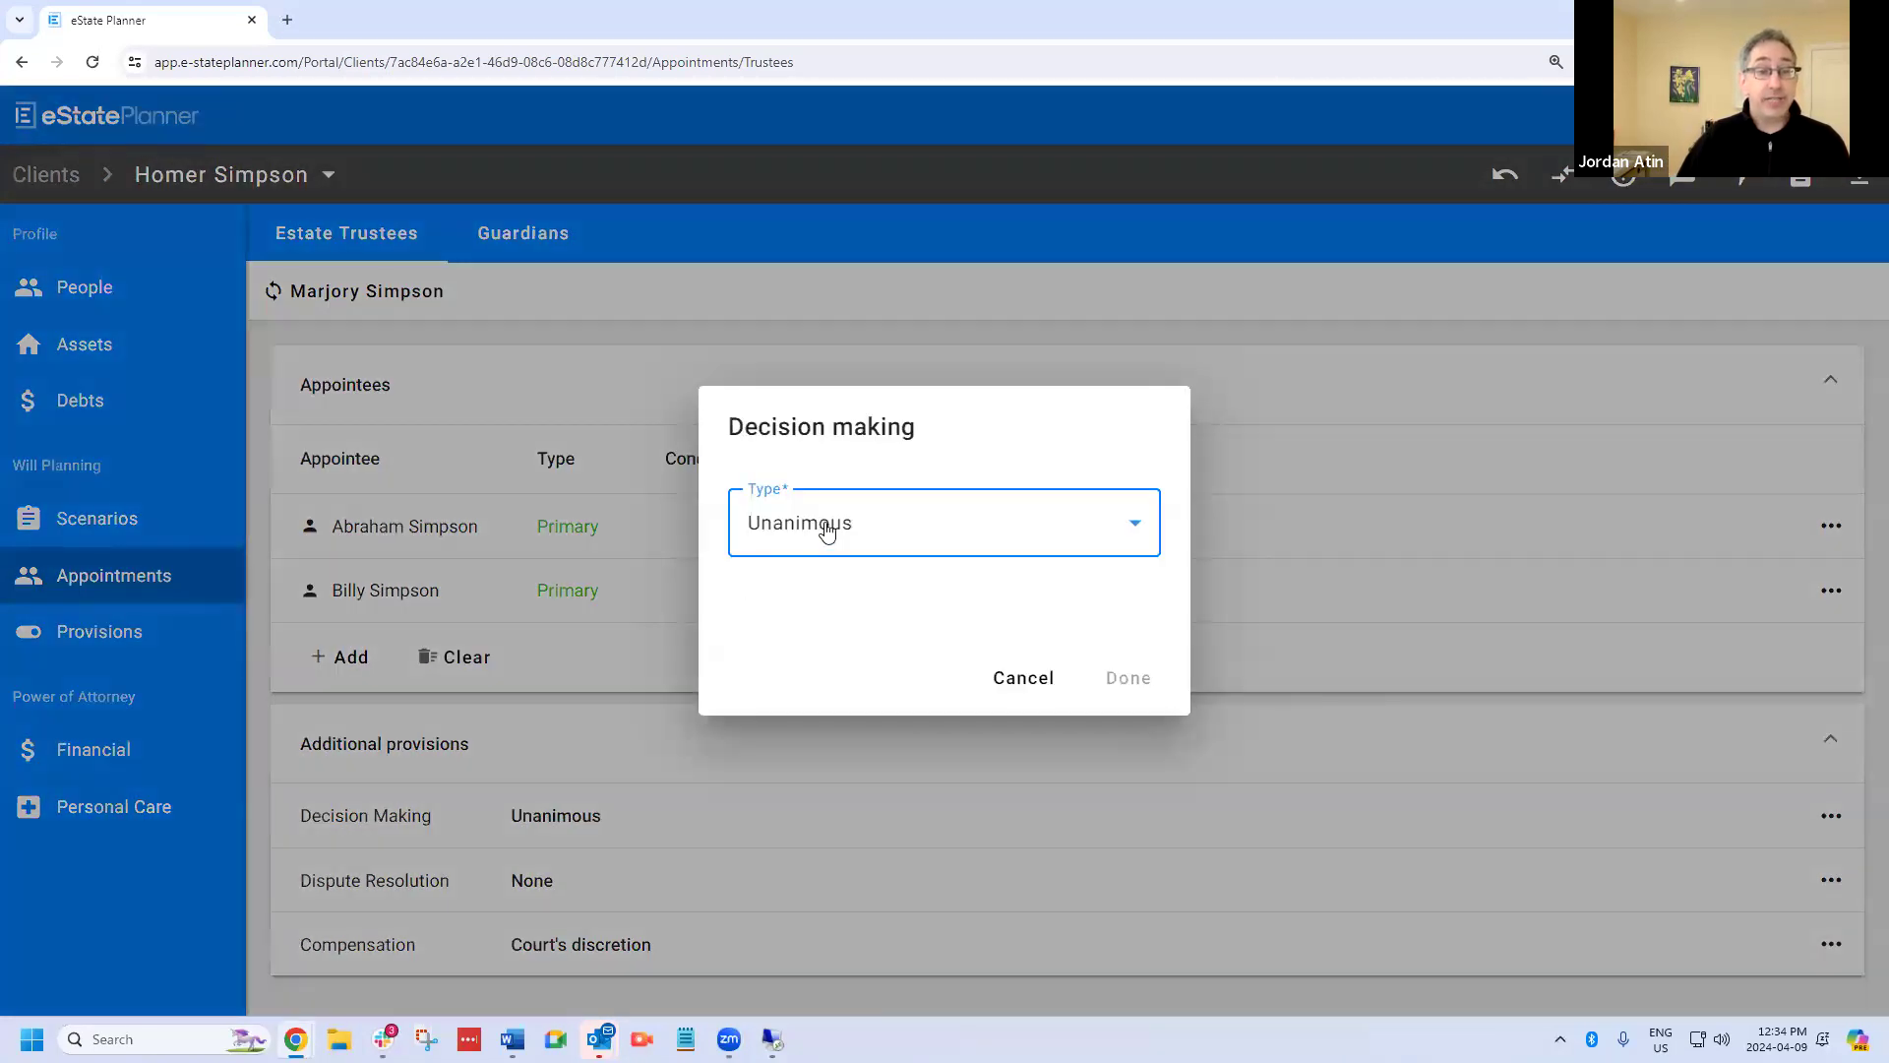
left_click(827, 529)
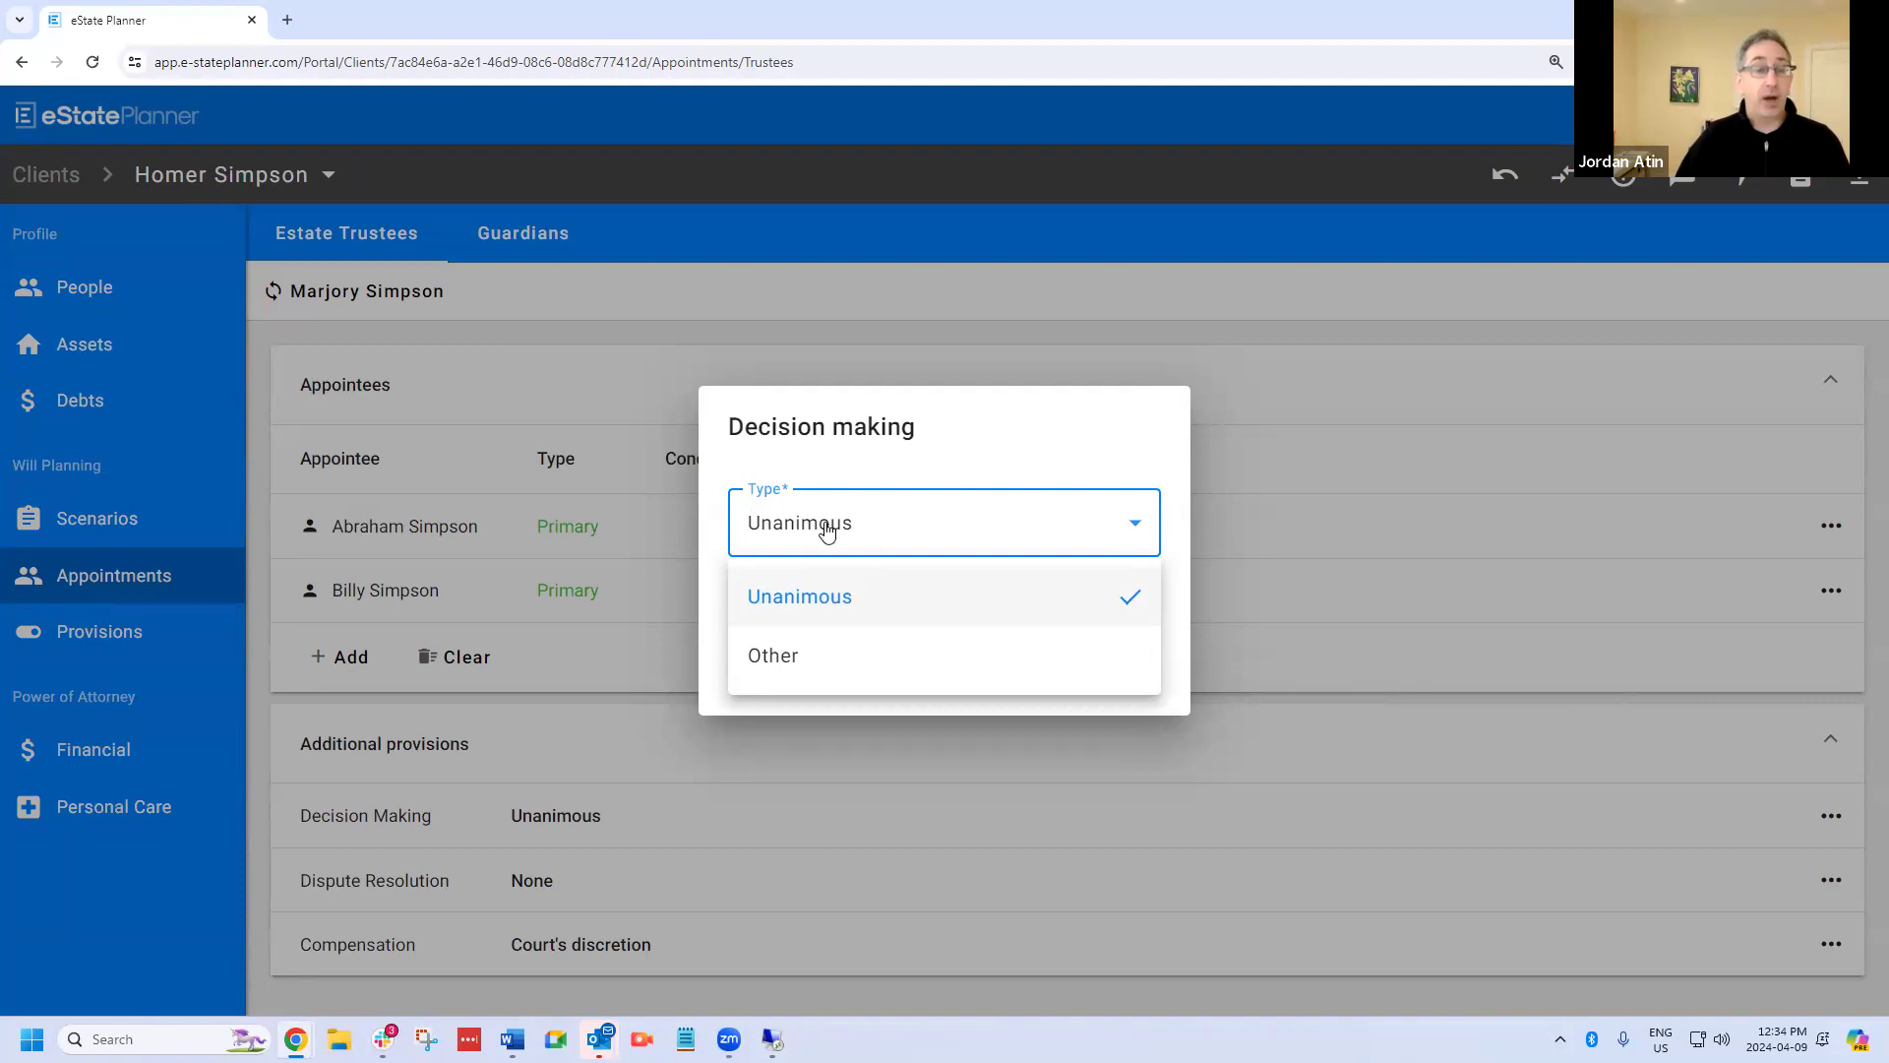
left_click(827, 529)
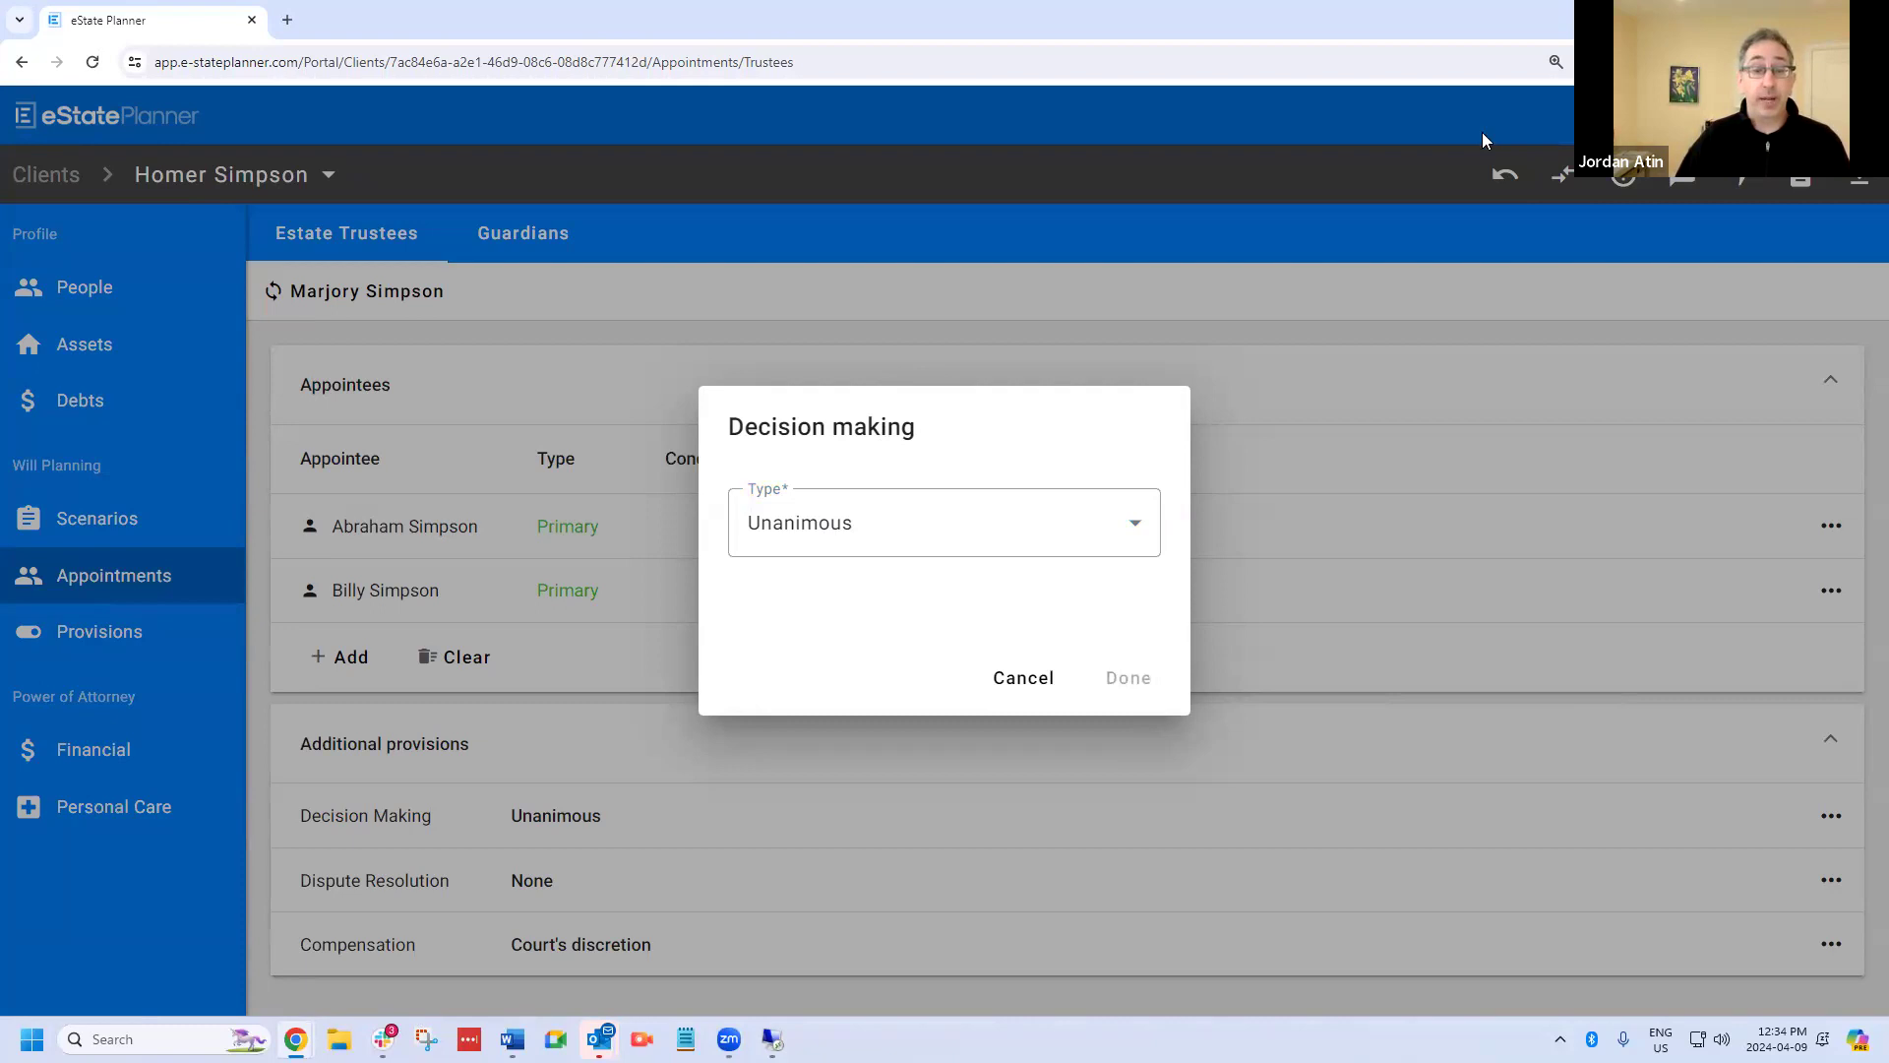
left_click(1000, 686)
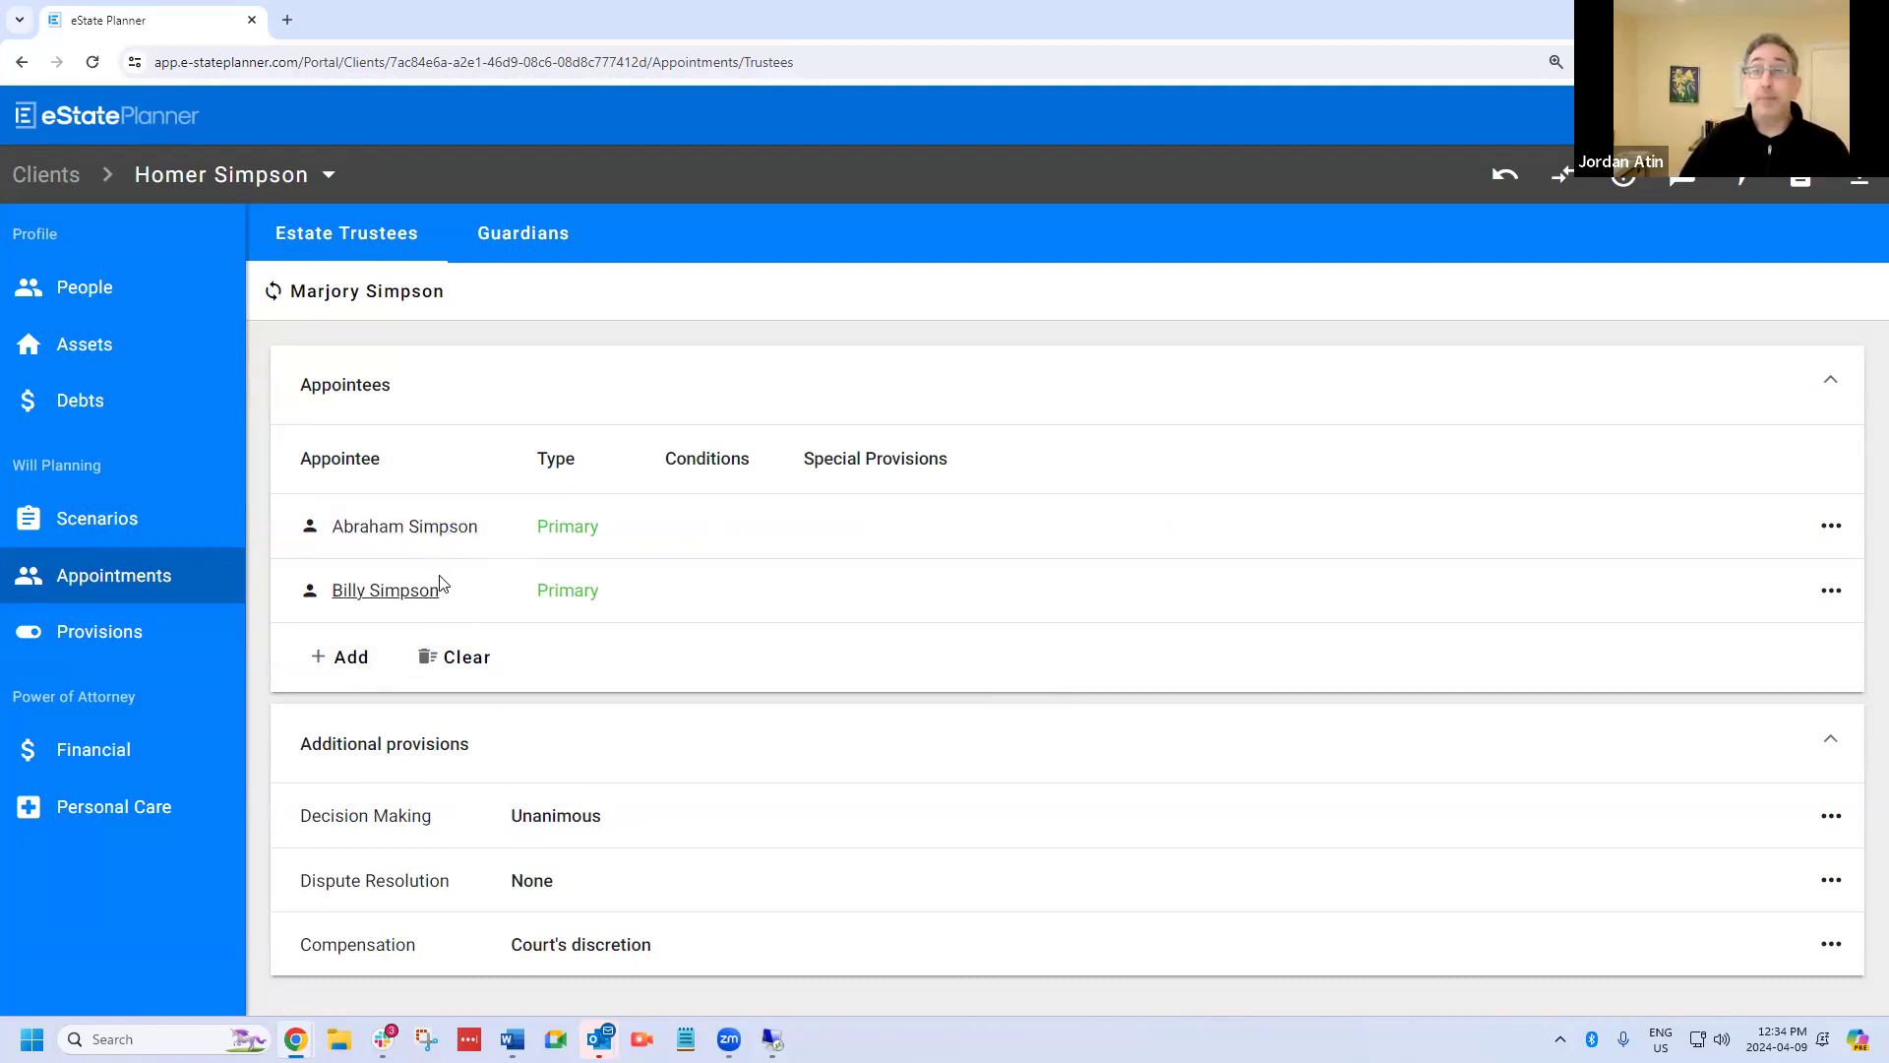
Select the mother-in-law as appointee and add an "If specified cannot act" condition naming both primary trustees.
left_click(356, 671)
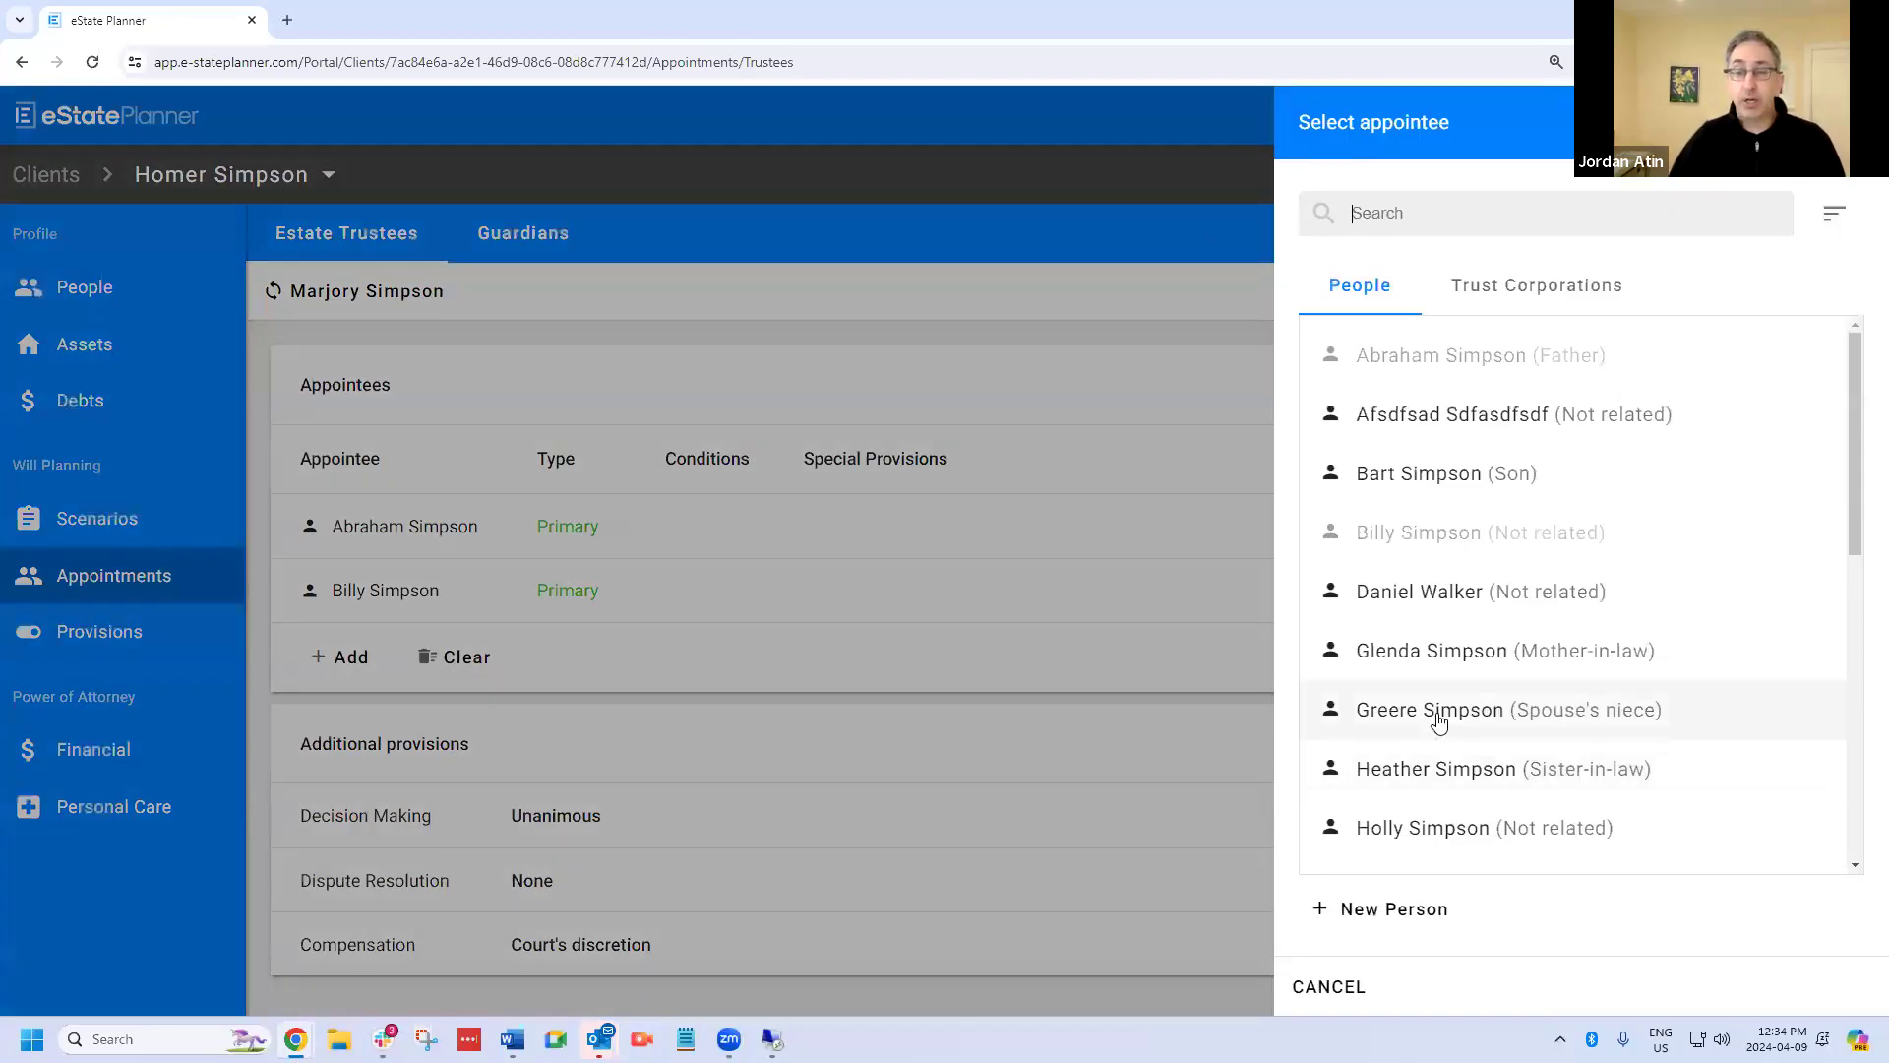
left_click(1435, 659)
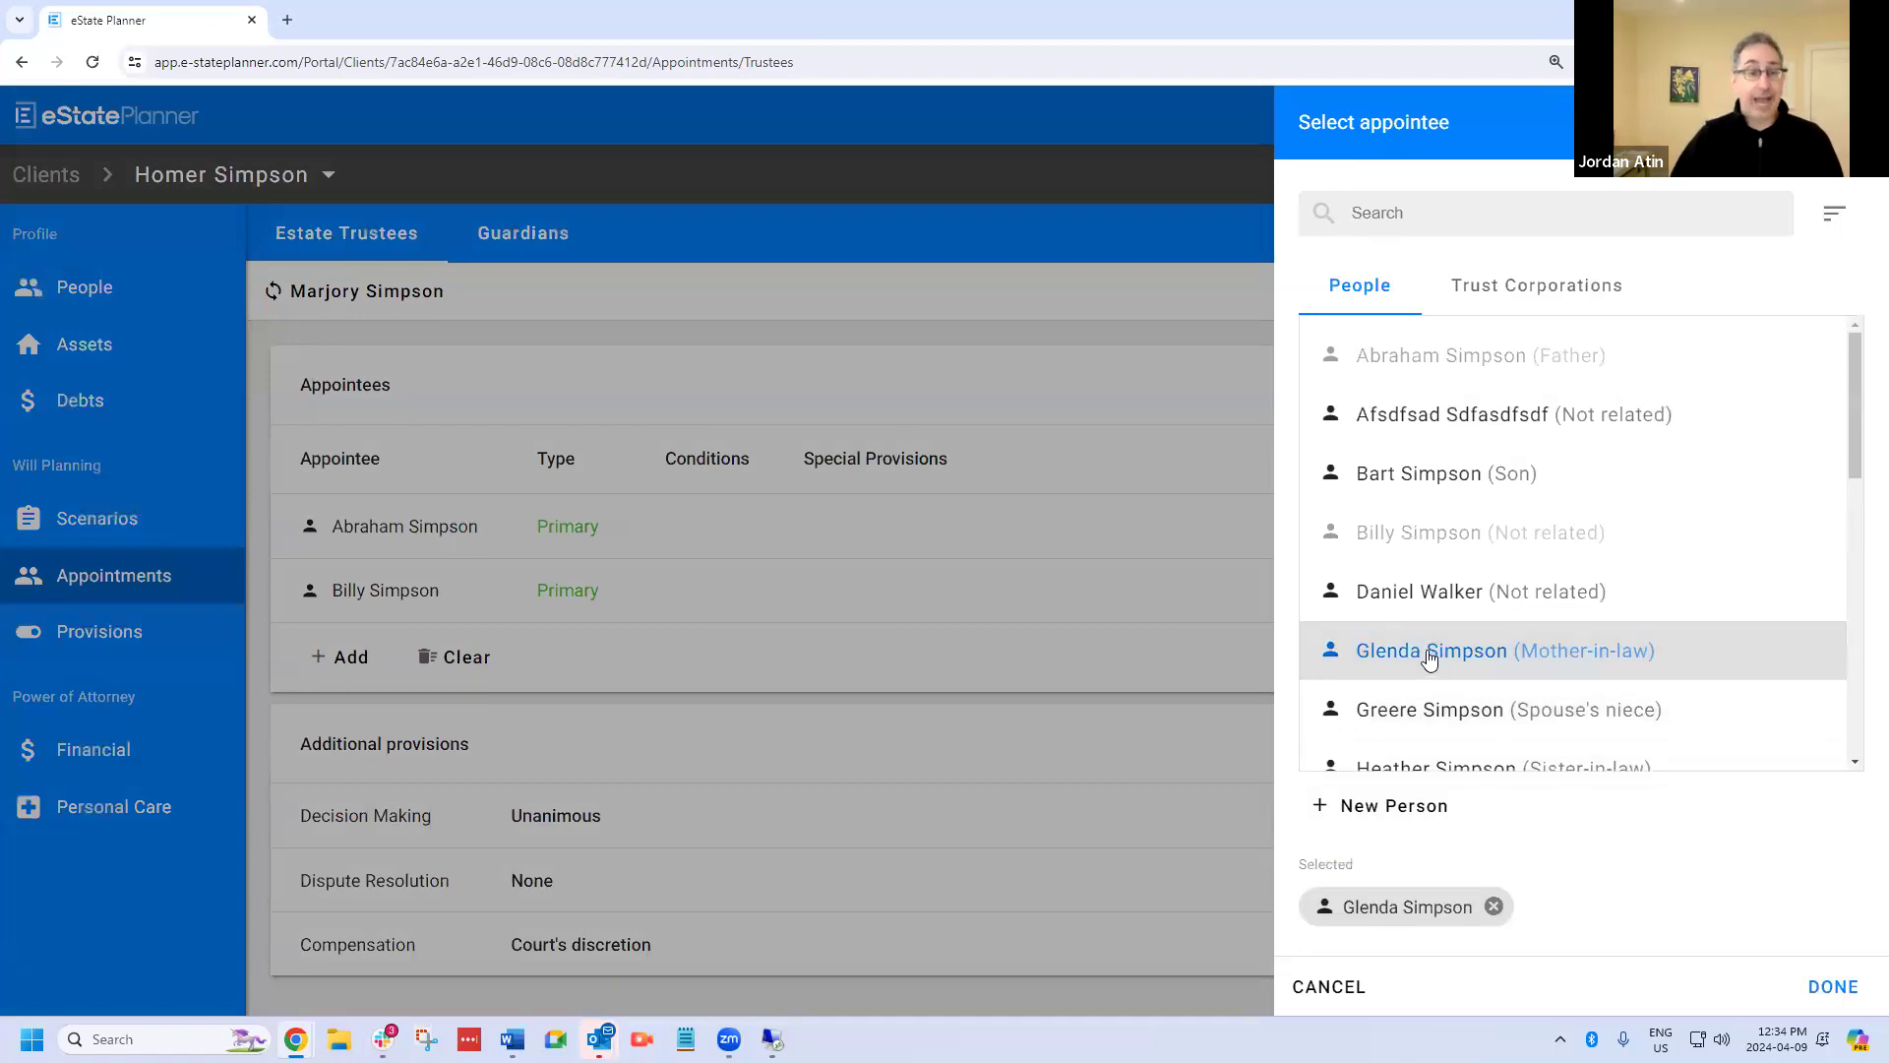
left_click(1863, 999)
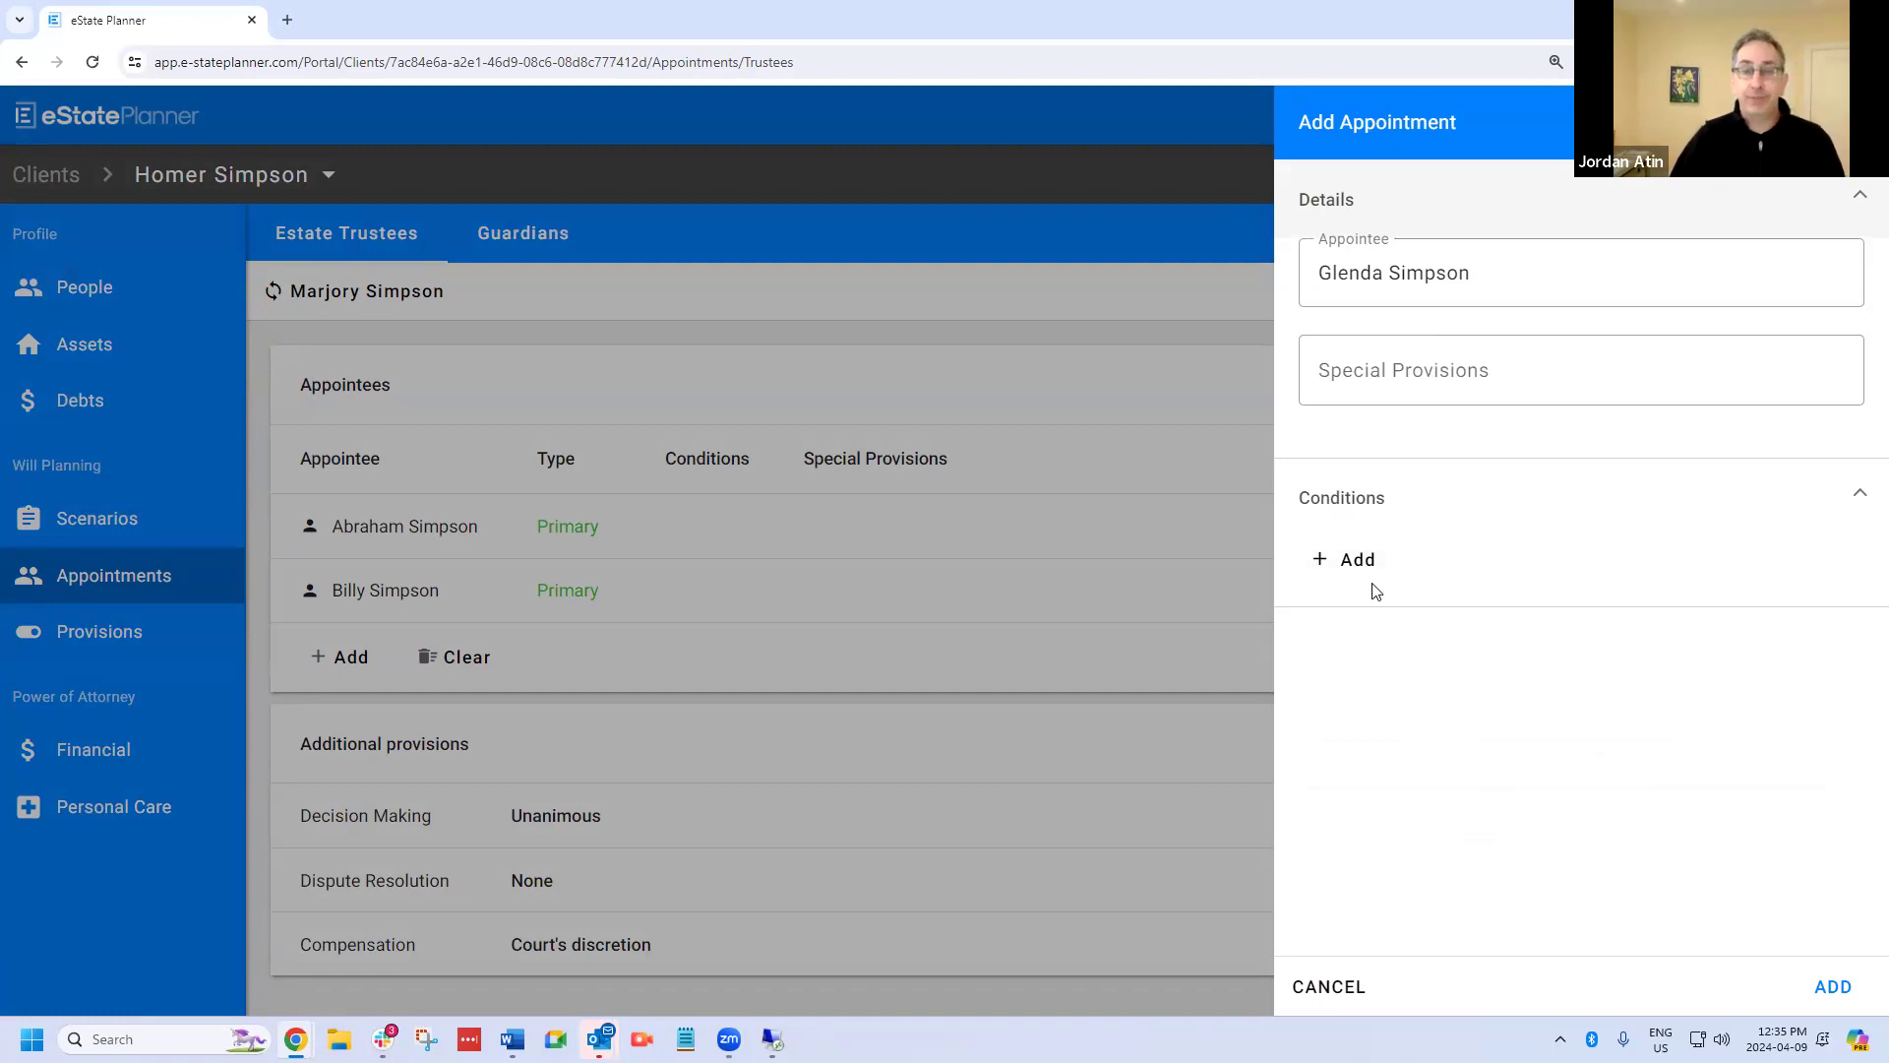
left_click(1354, 561)
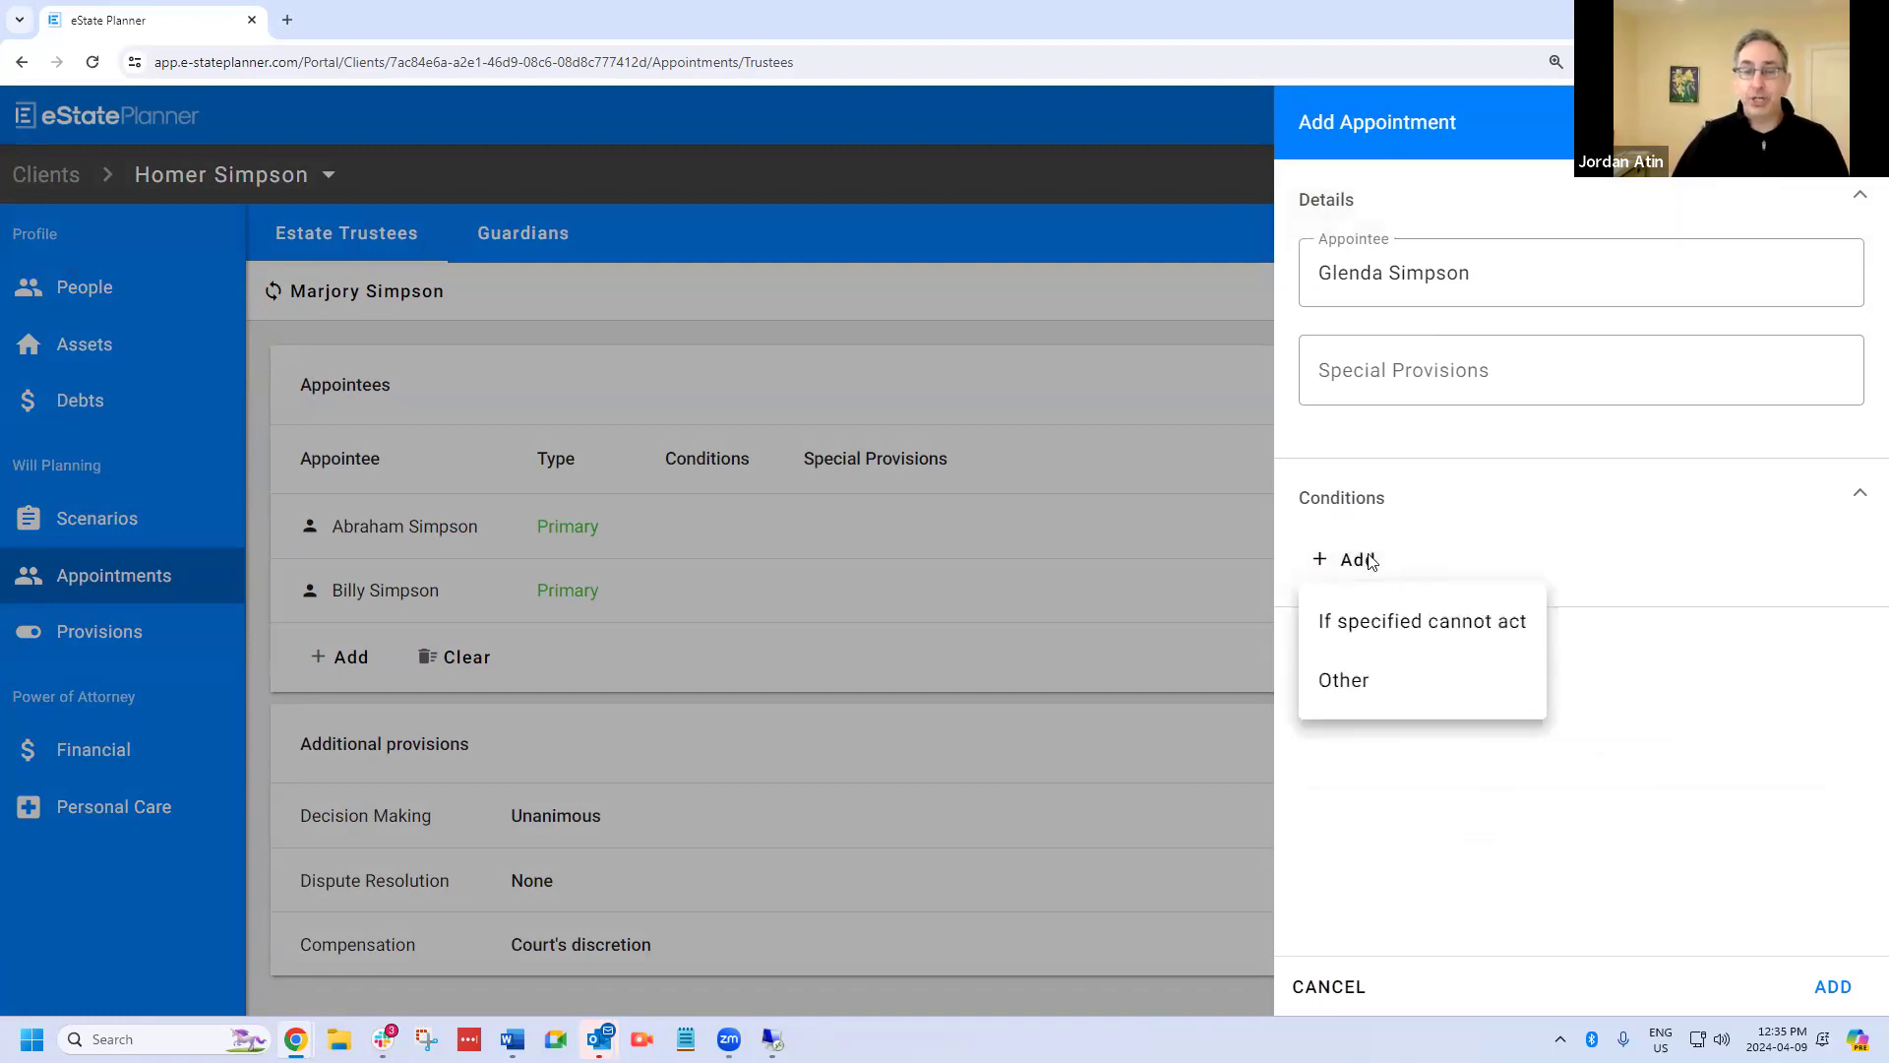
left_click(1392, 628)
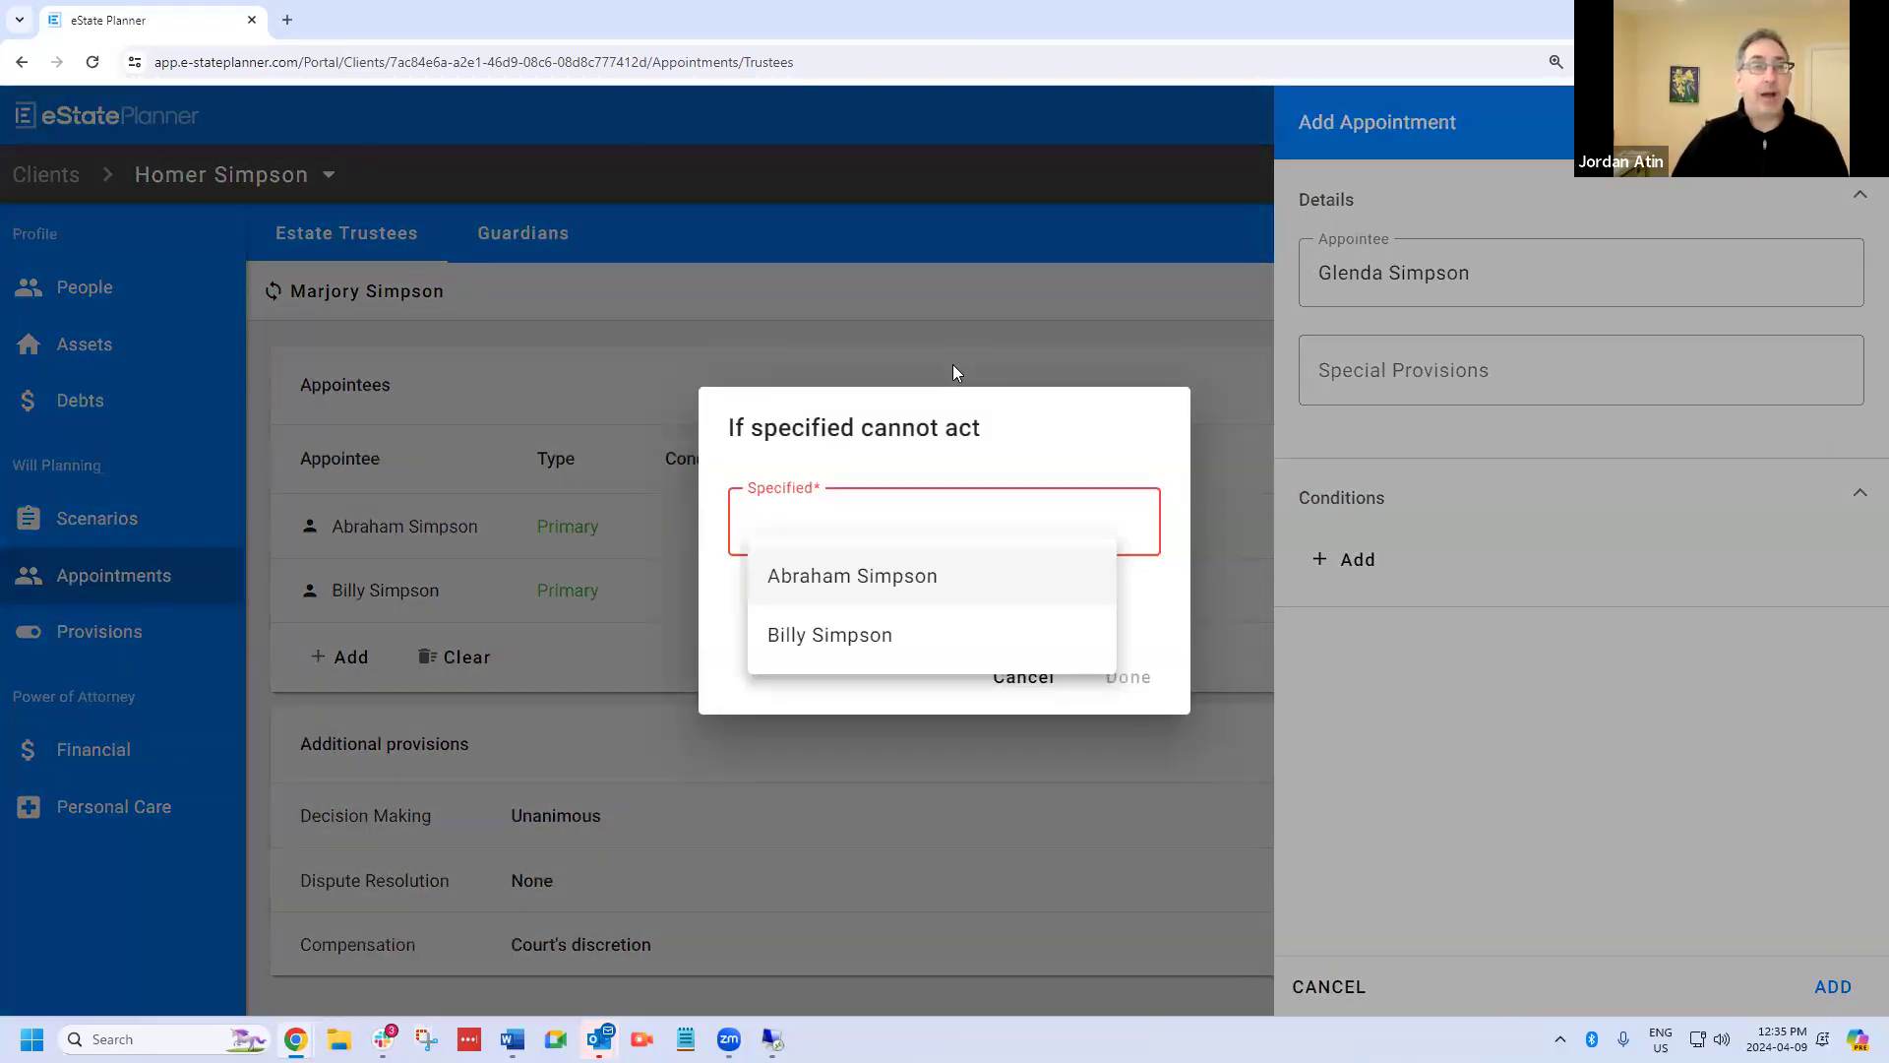
left_click(868, 581)
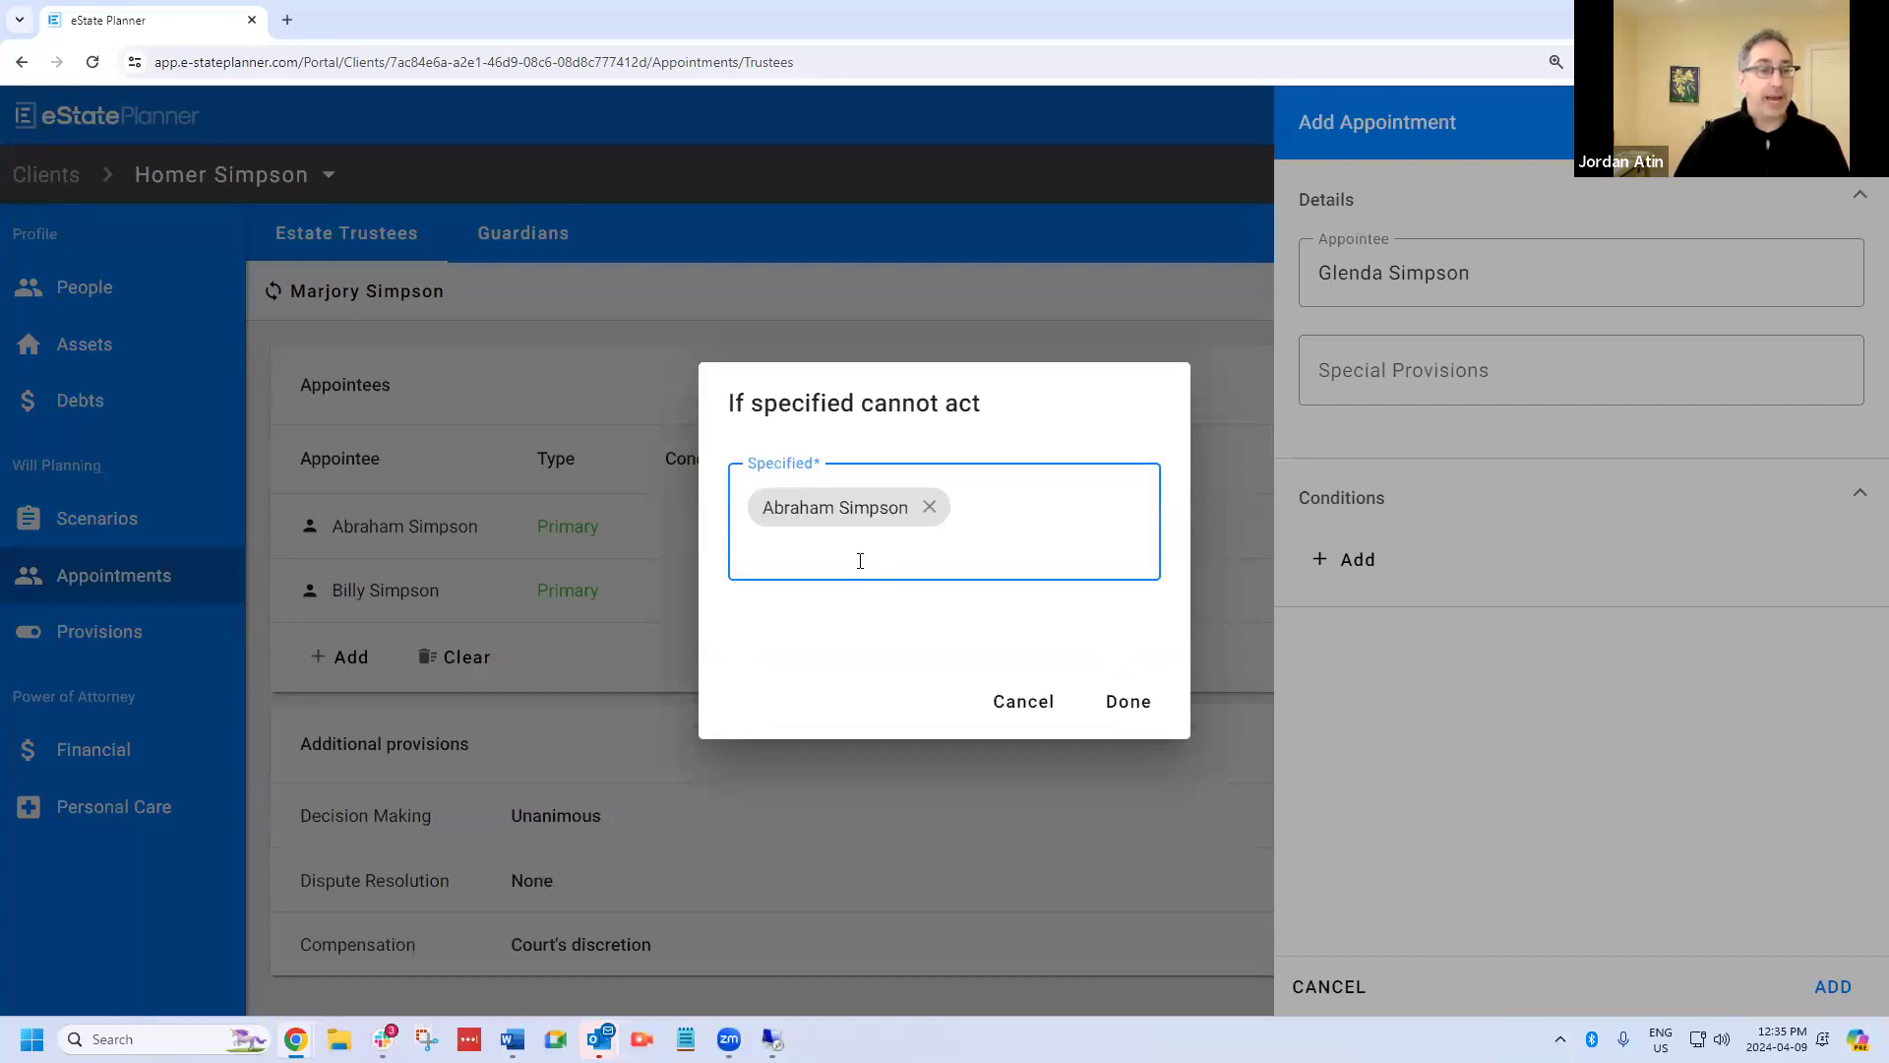
left_click(860, 561)
left_click(849, 600)
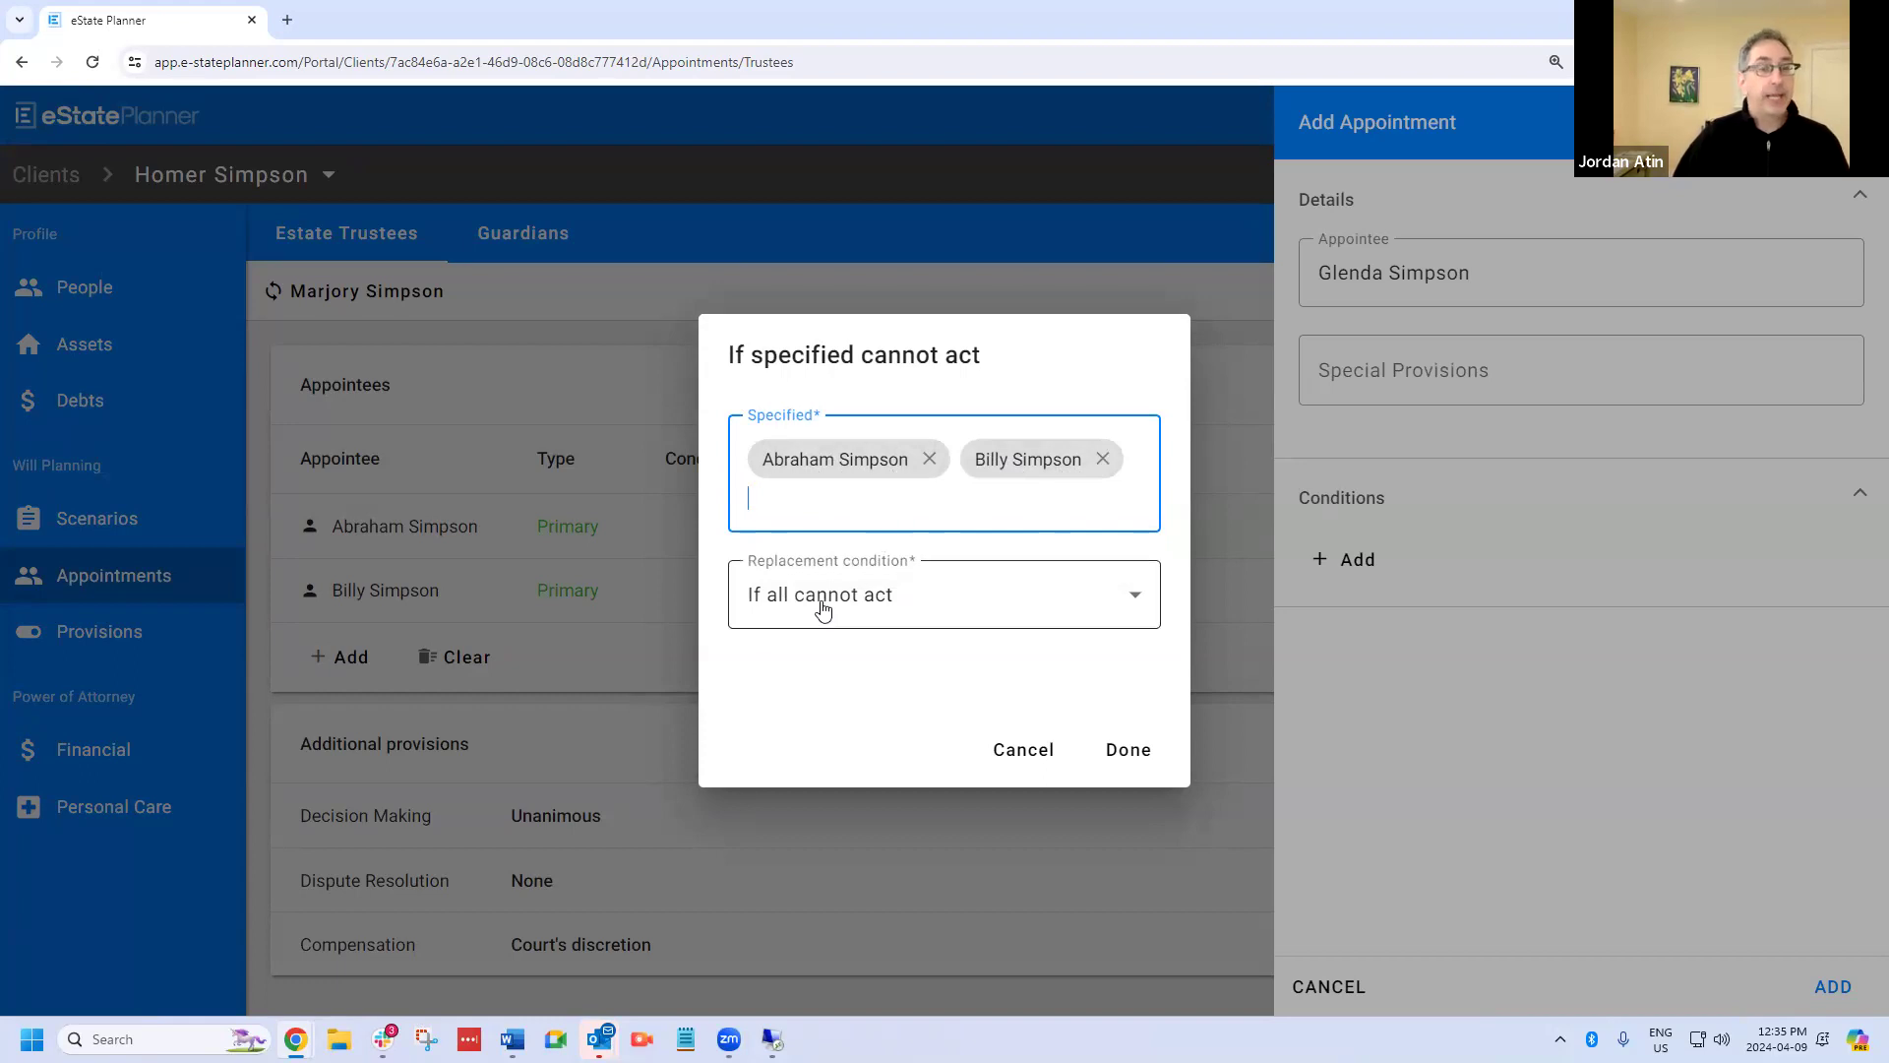
Try switching the replacement condition between "If any cannot act" and "If all cannot act".
left_click(953, 600)
left_click(915, 733)
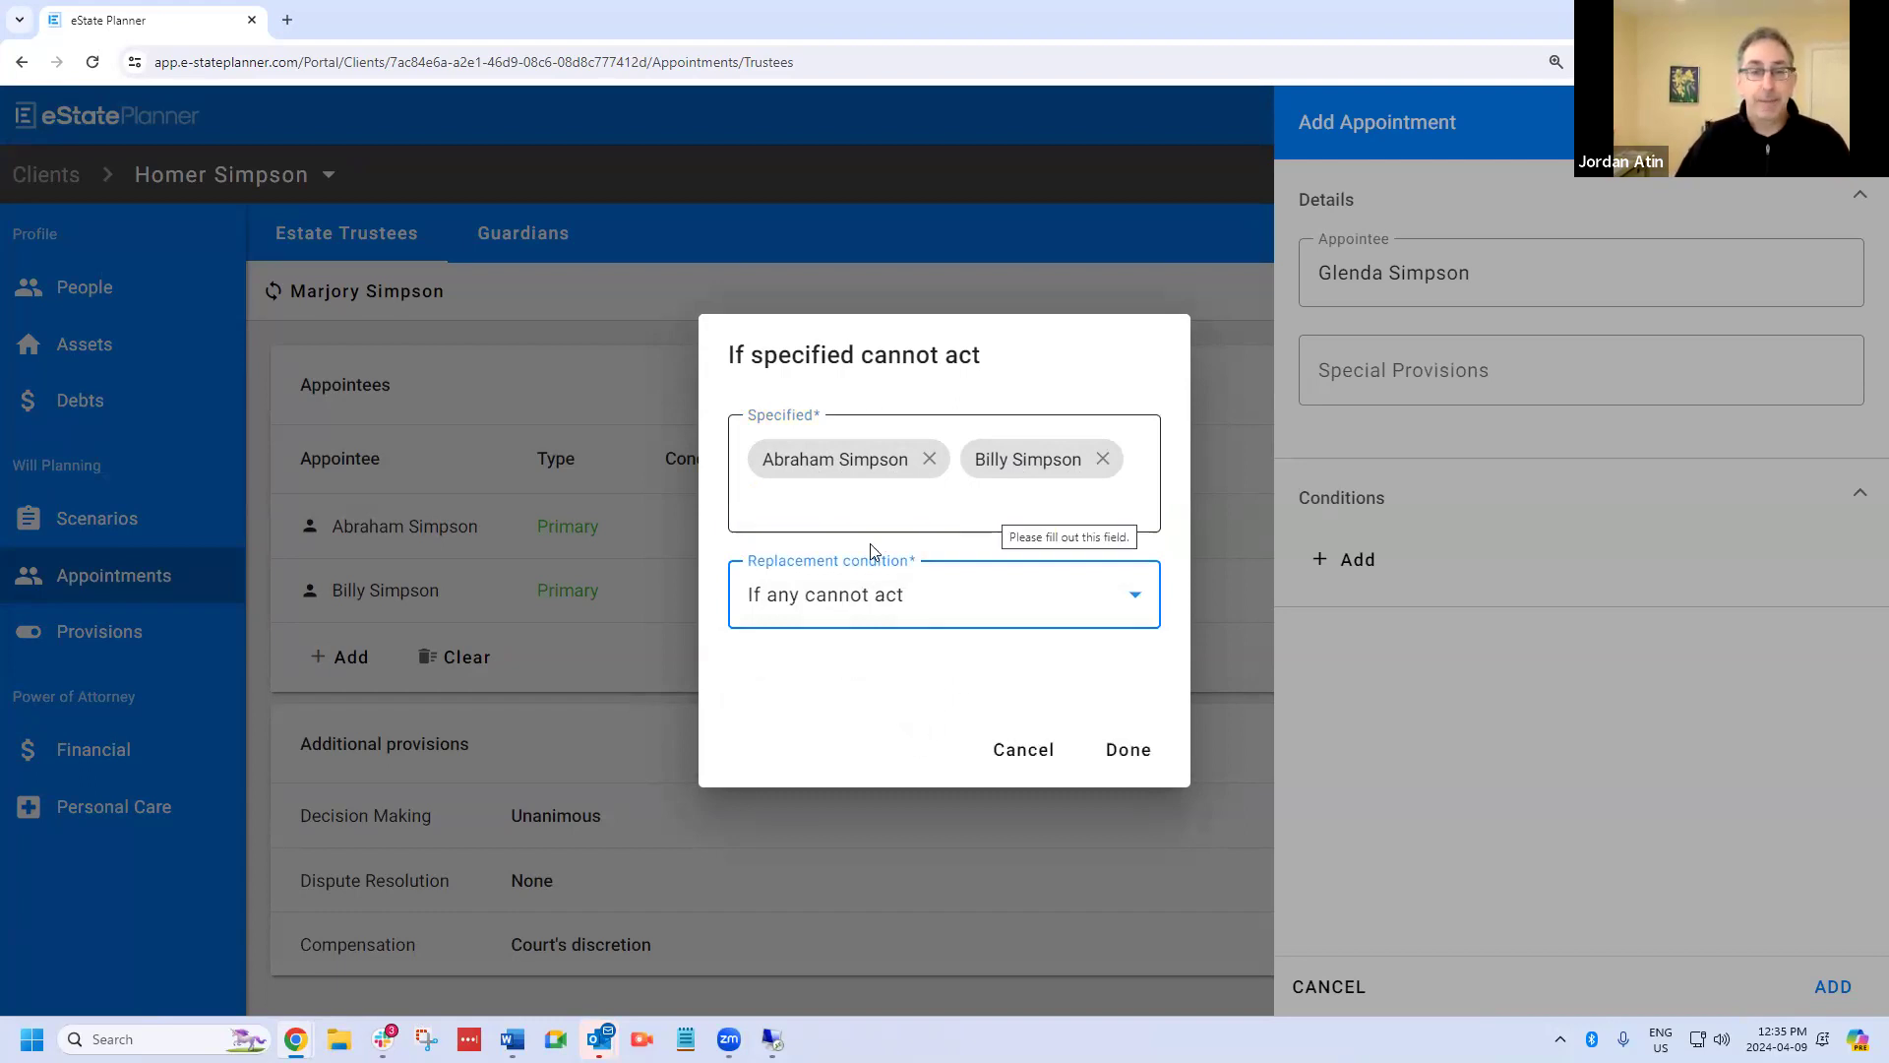
left_click(970, 611)
left_click(937, 675)
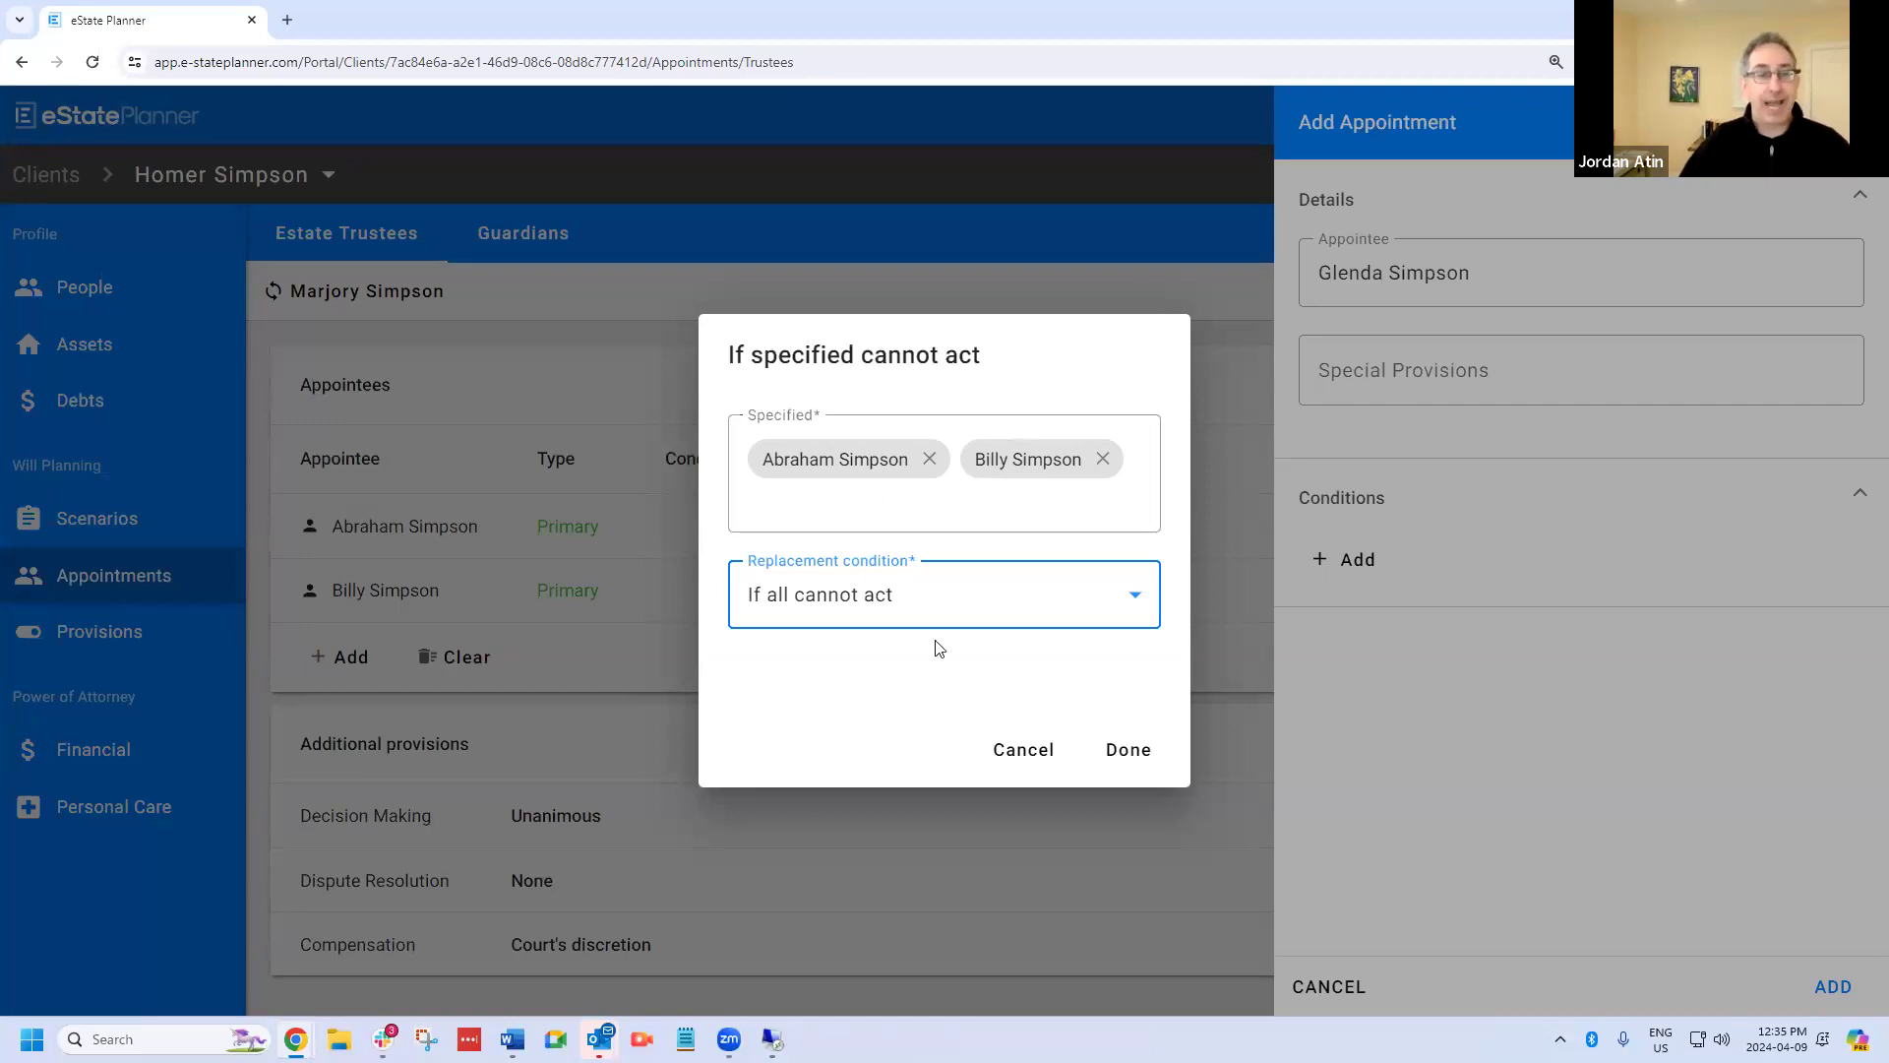
left_click(945, 600)
left_click(887, 725)
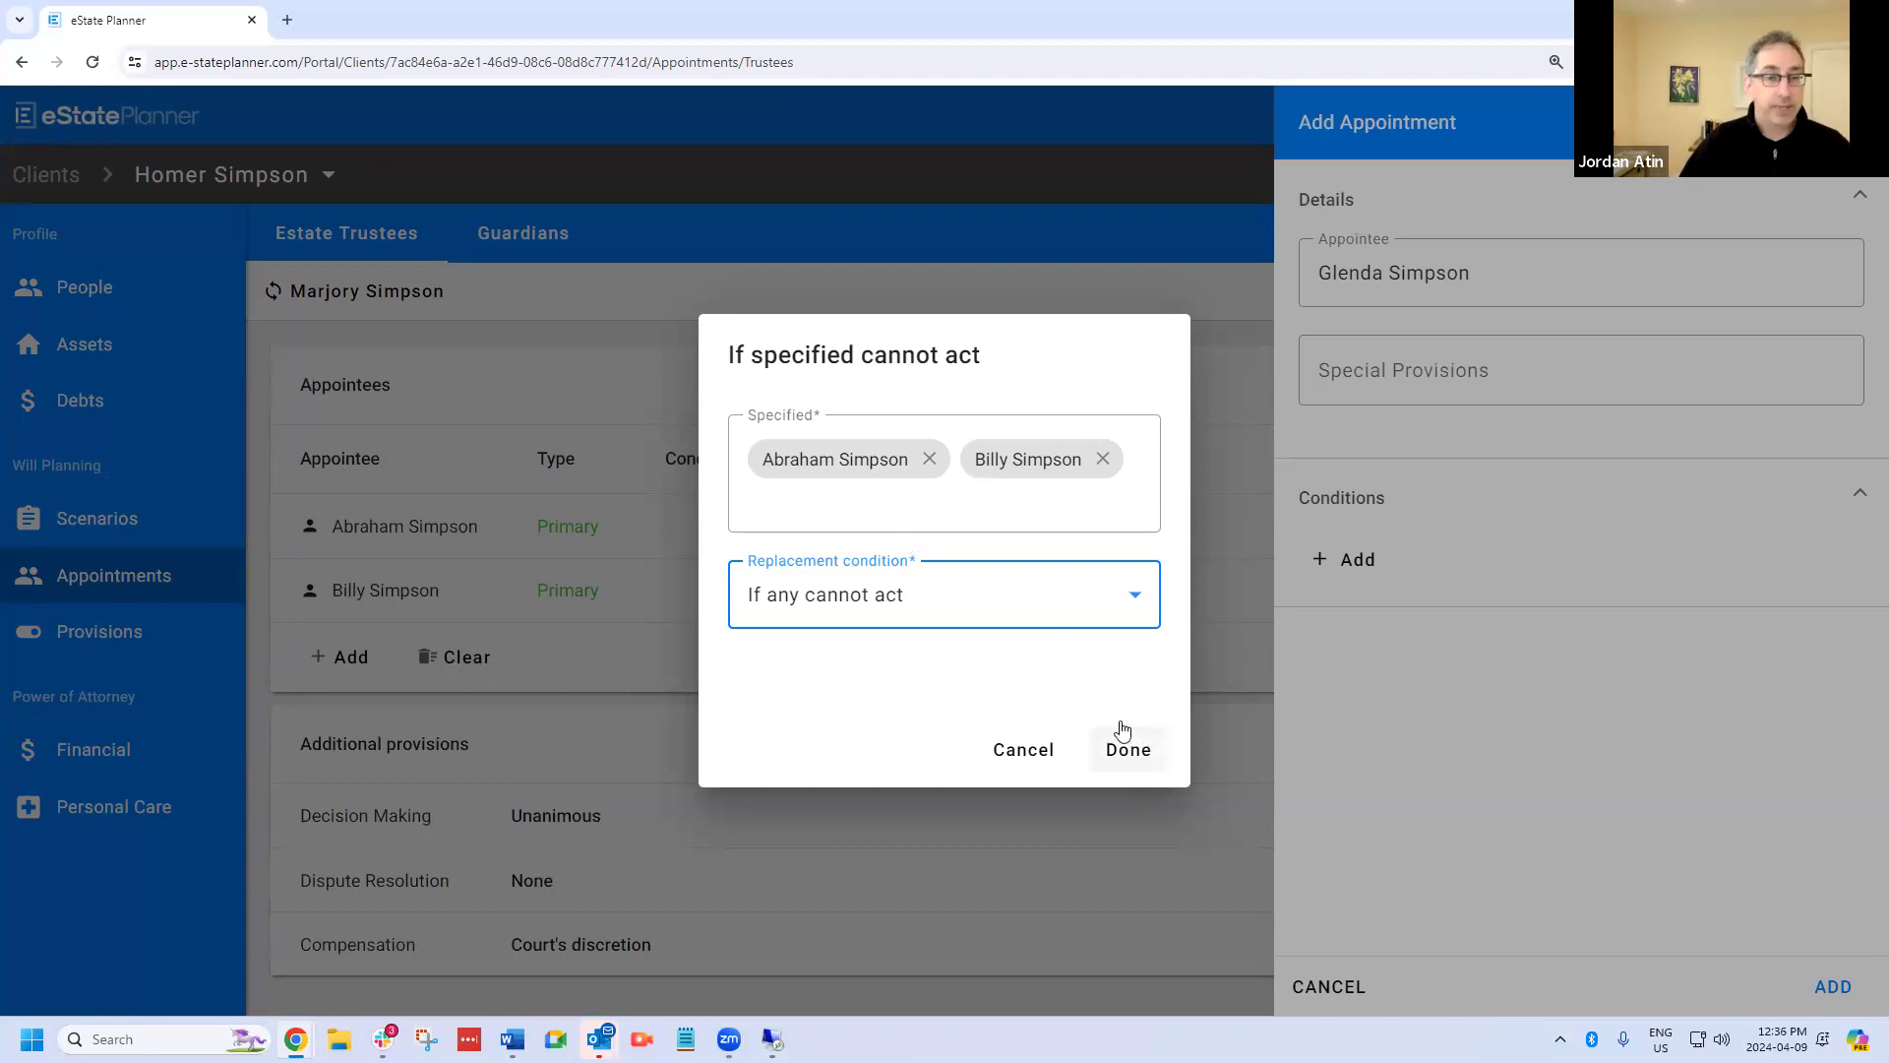
Set the replacement condition to "If all cannot act" and add the mother-in-law's appointment.
left_click(1012, 601)
left_click(974, 677)
left_click(1147, 762)
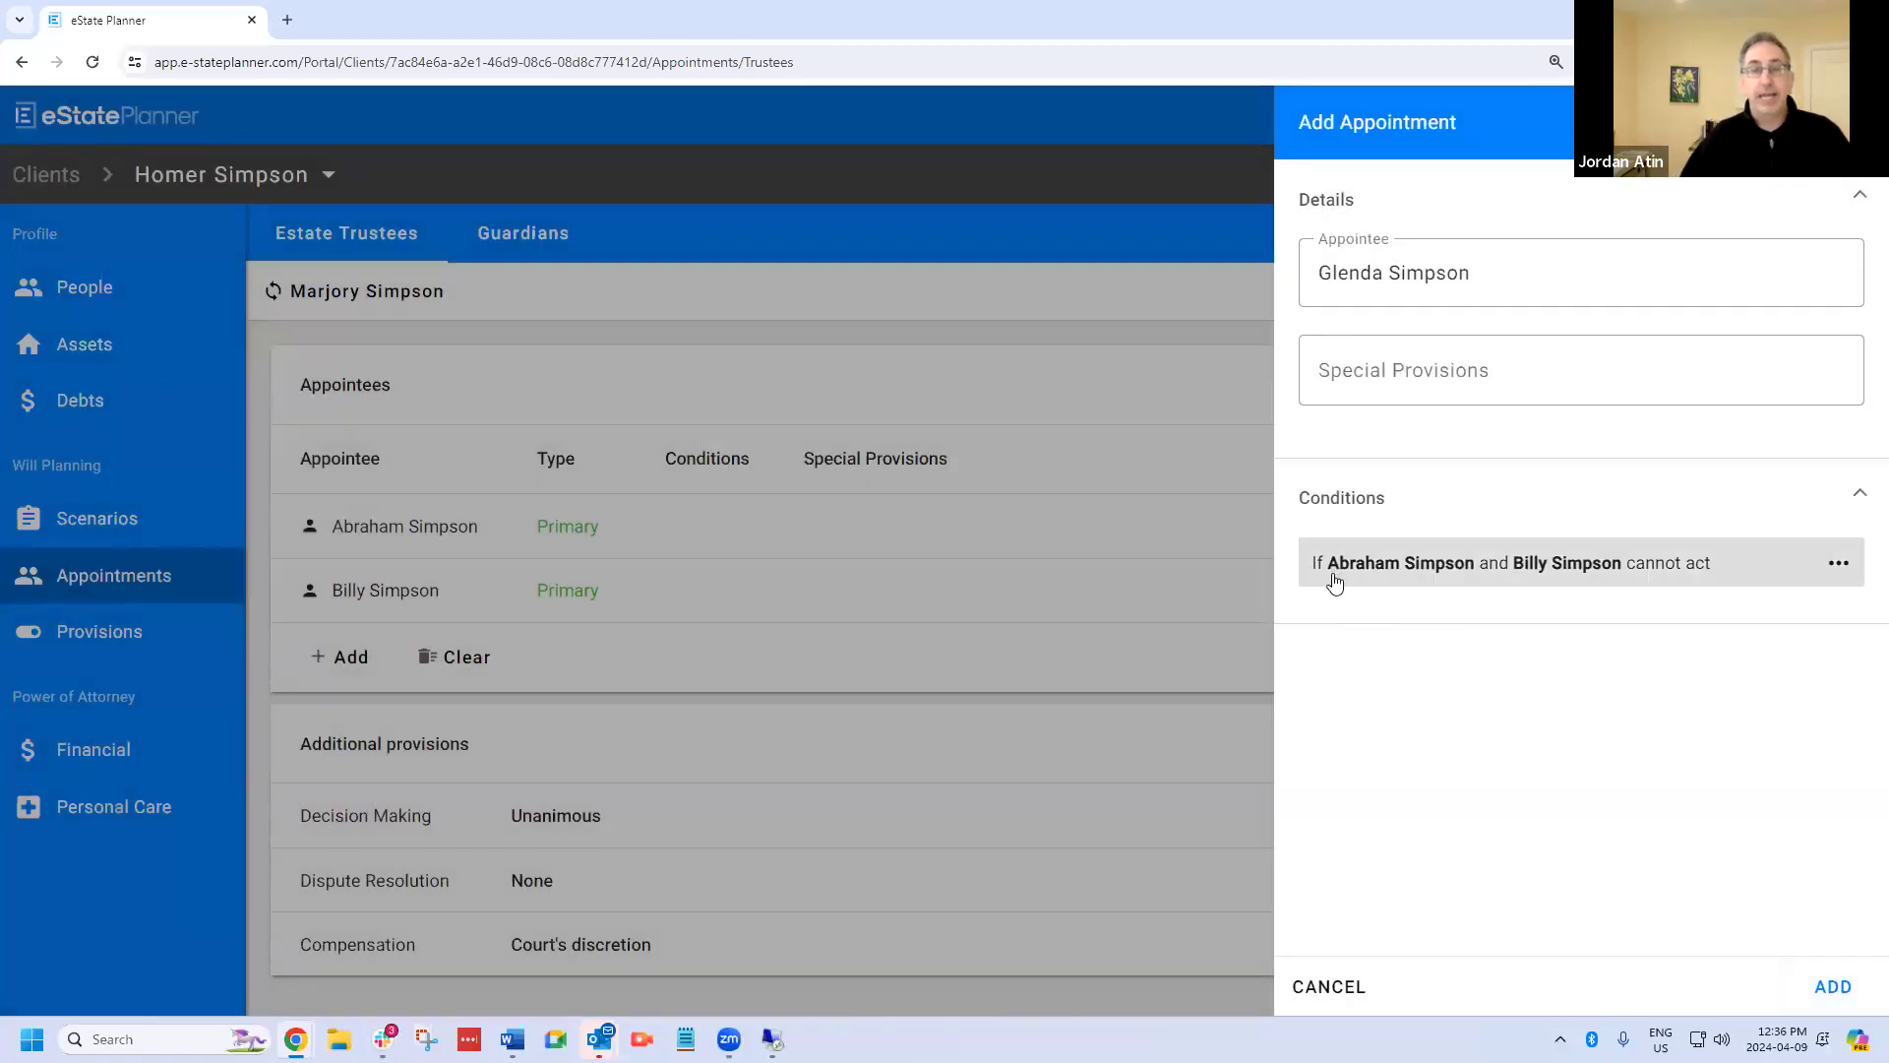
left_click(1832, 986)
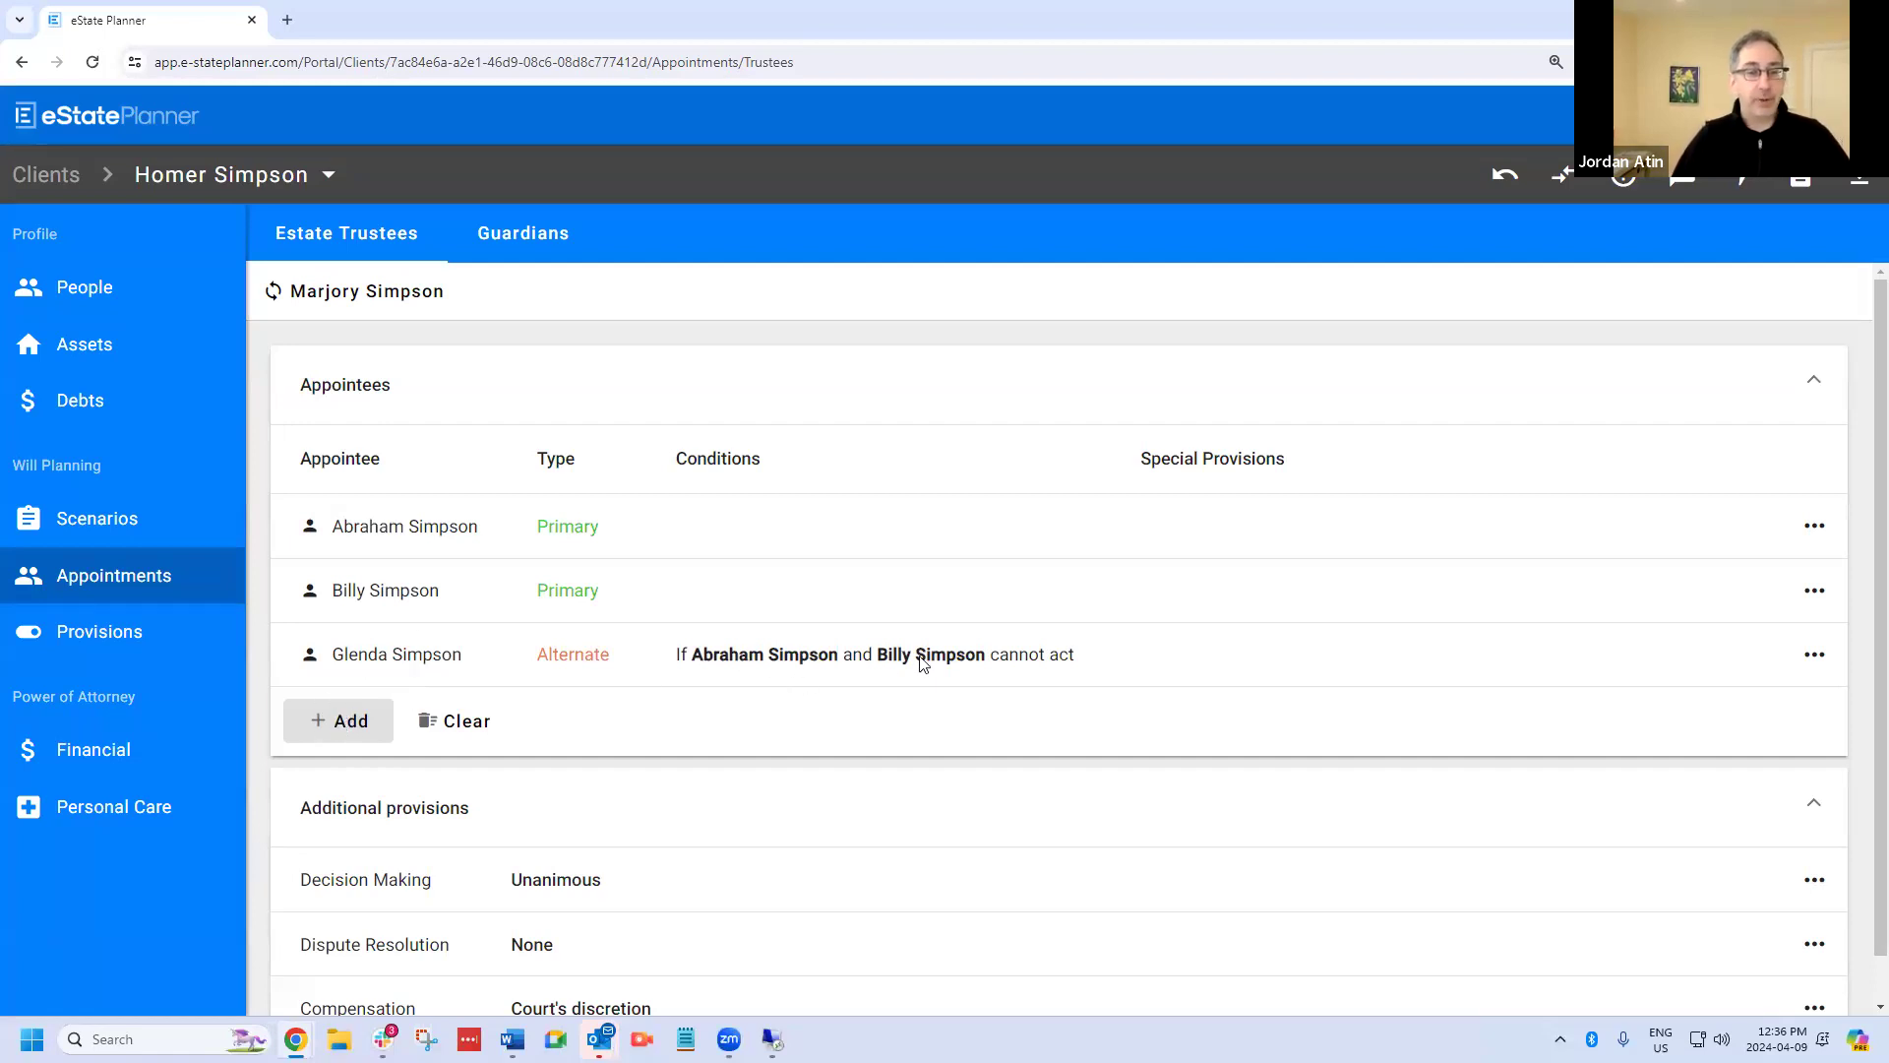
Appoint the sister-in-law as an alternate estate trustee on the condition that the mother-in-law cannot act.
left_click(342, 724)
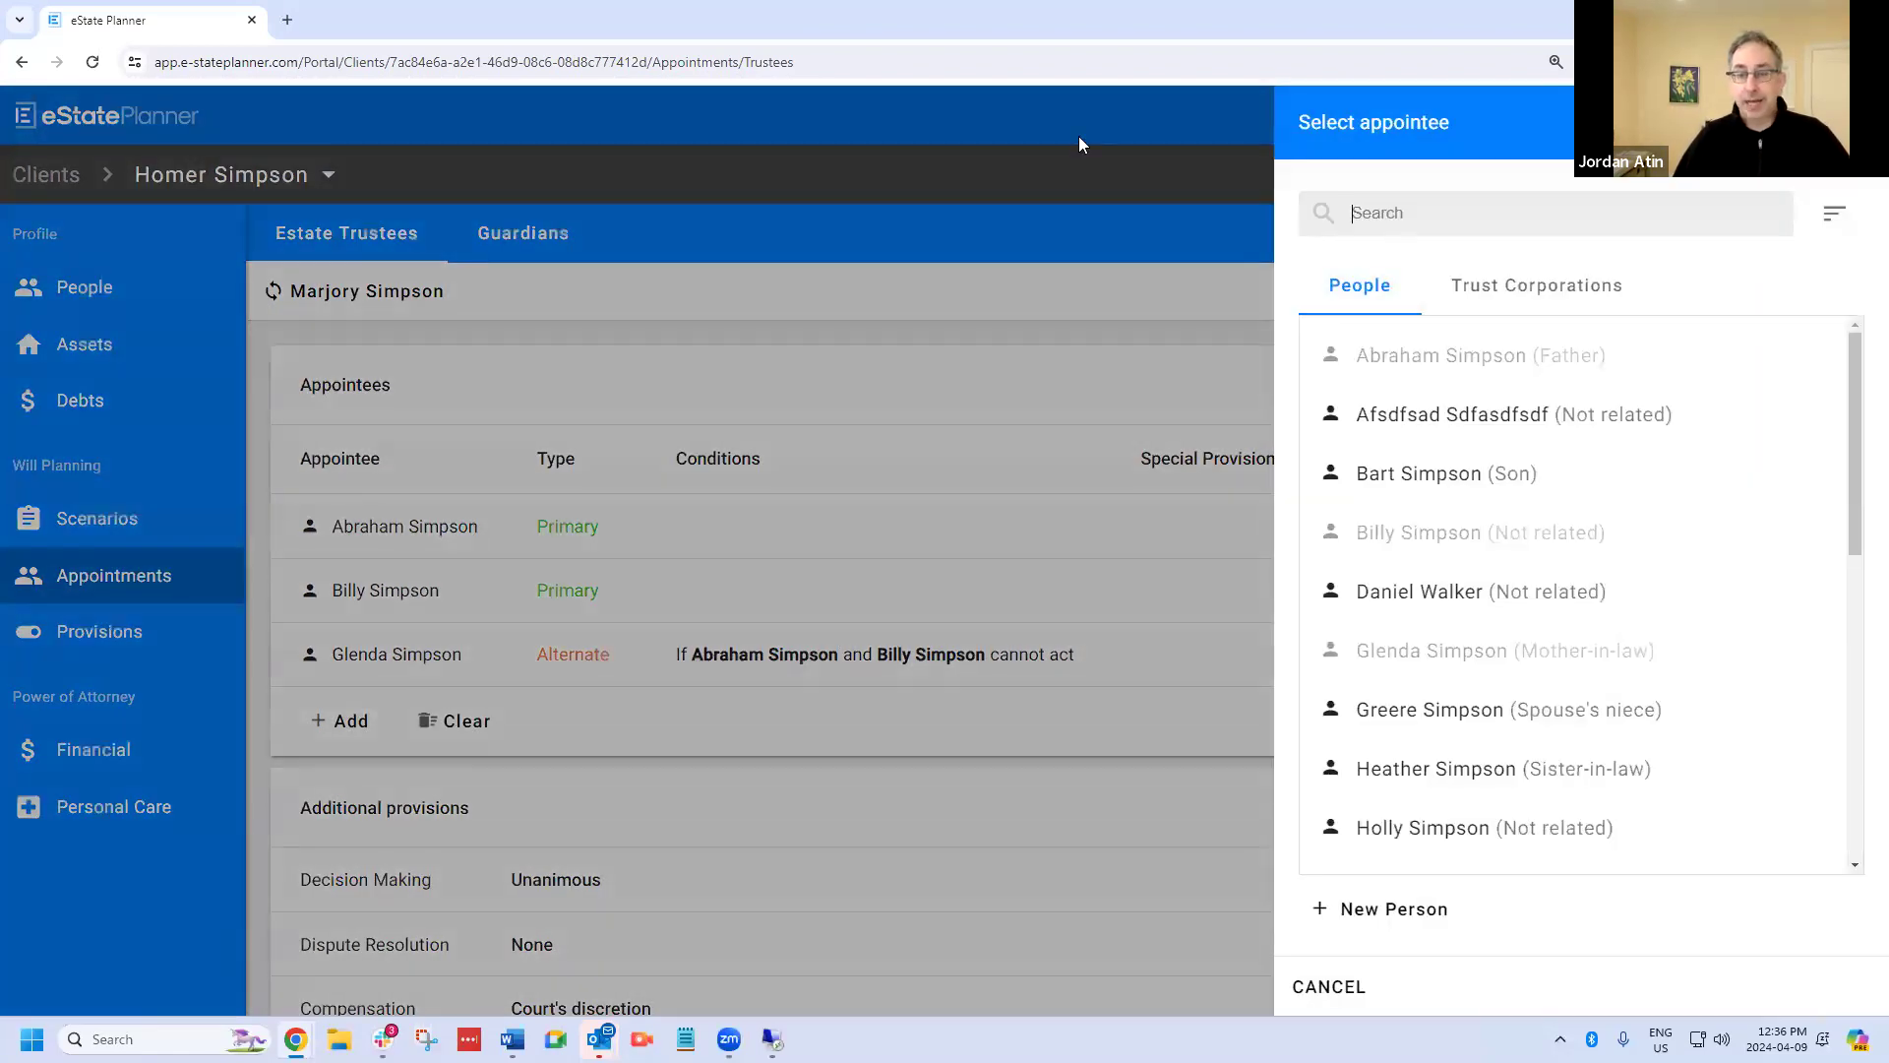
left_click(1455, 769)
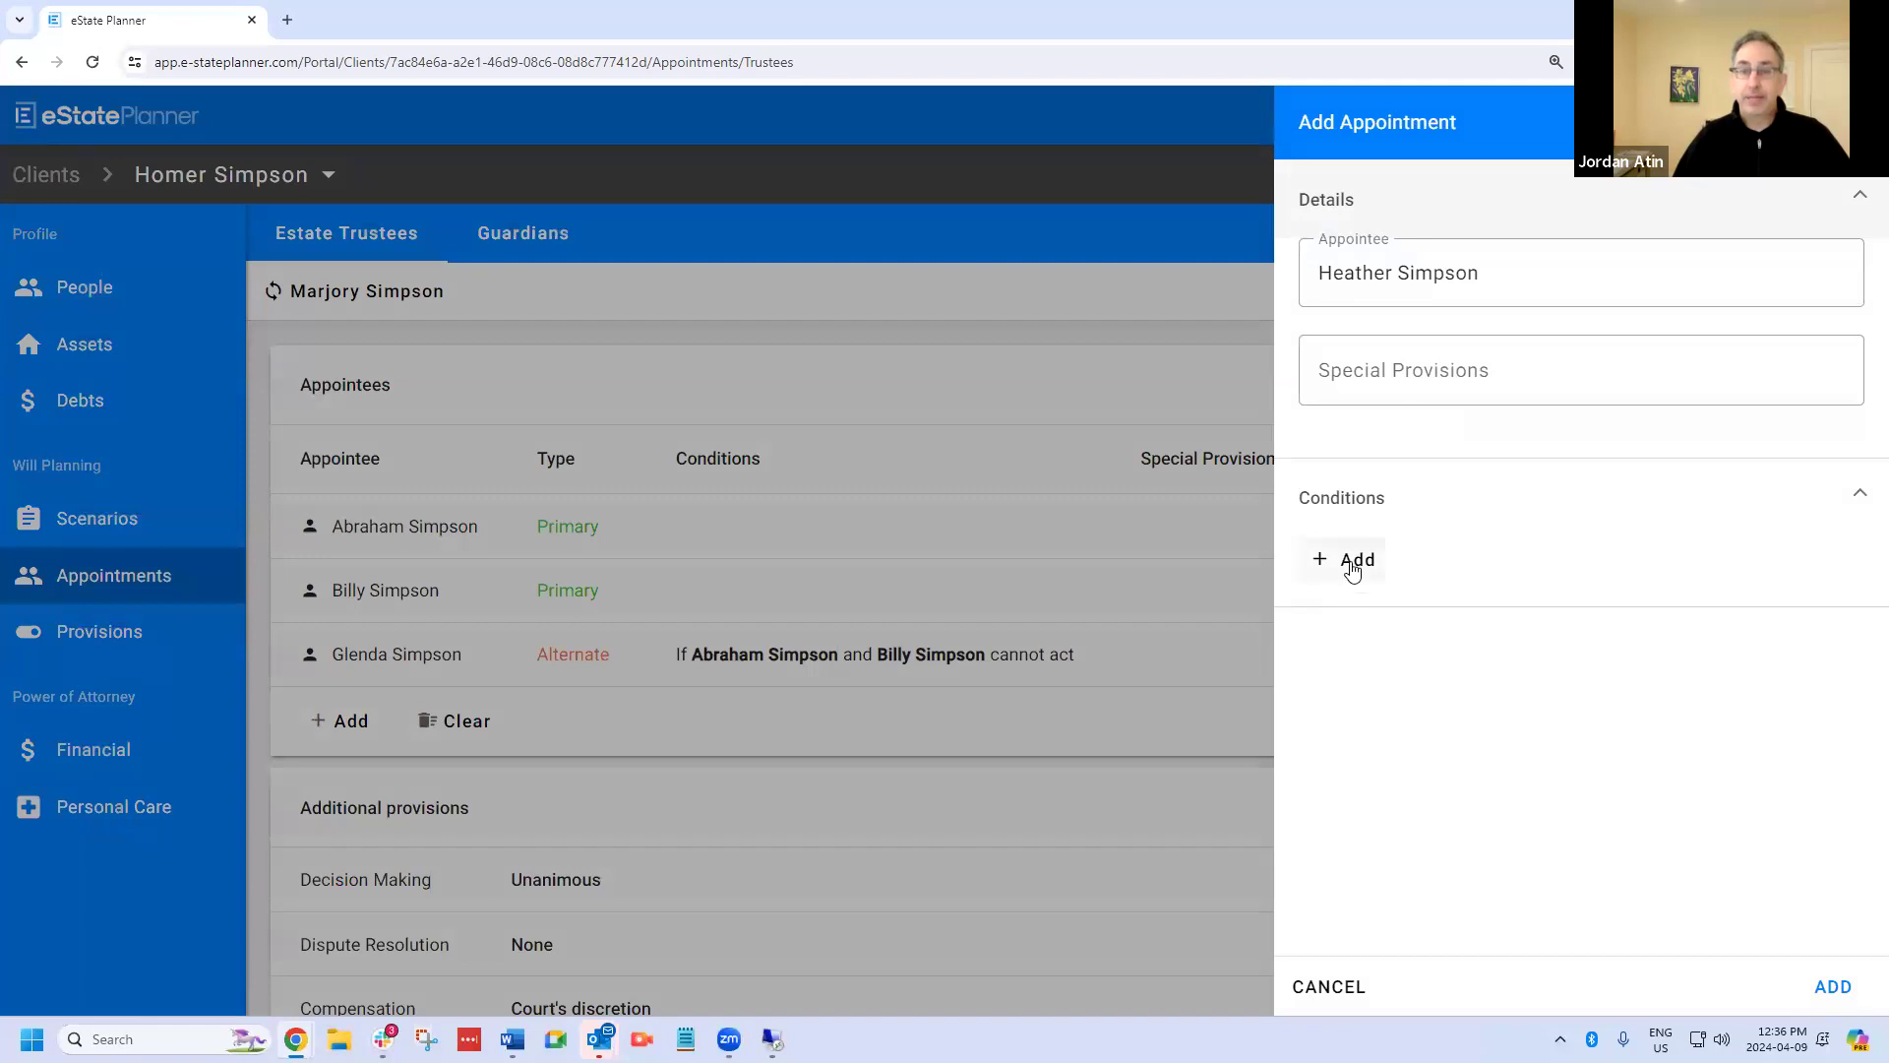
left_click(1354, 565)
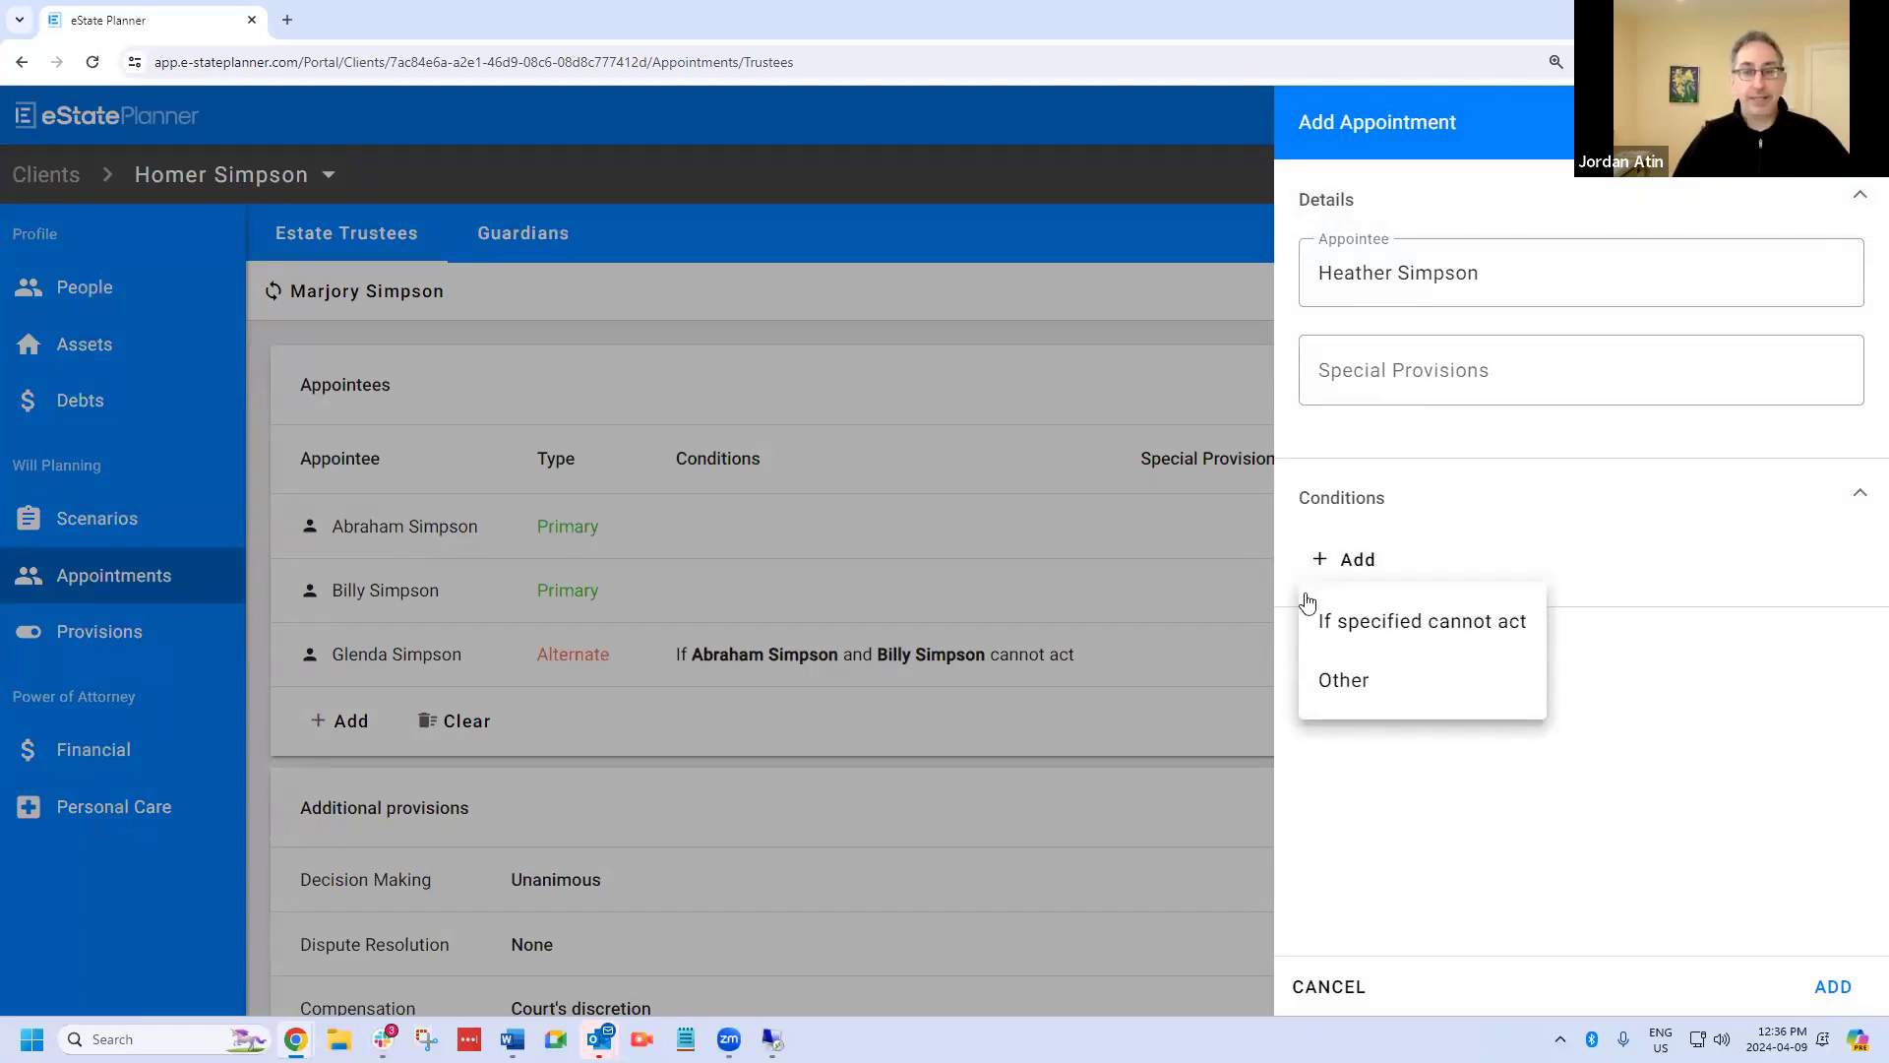
left_click(1368, 630)
left_click(890, 535)
left_click(832, 689)
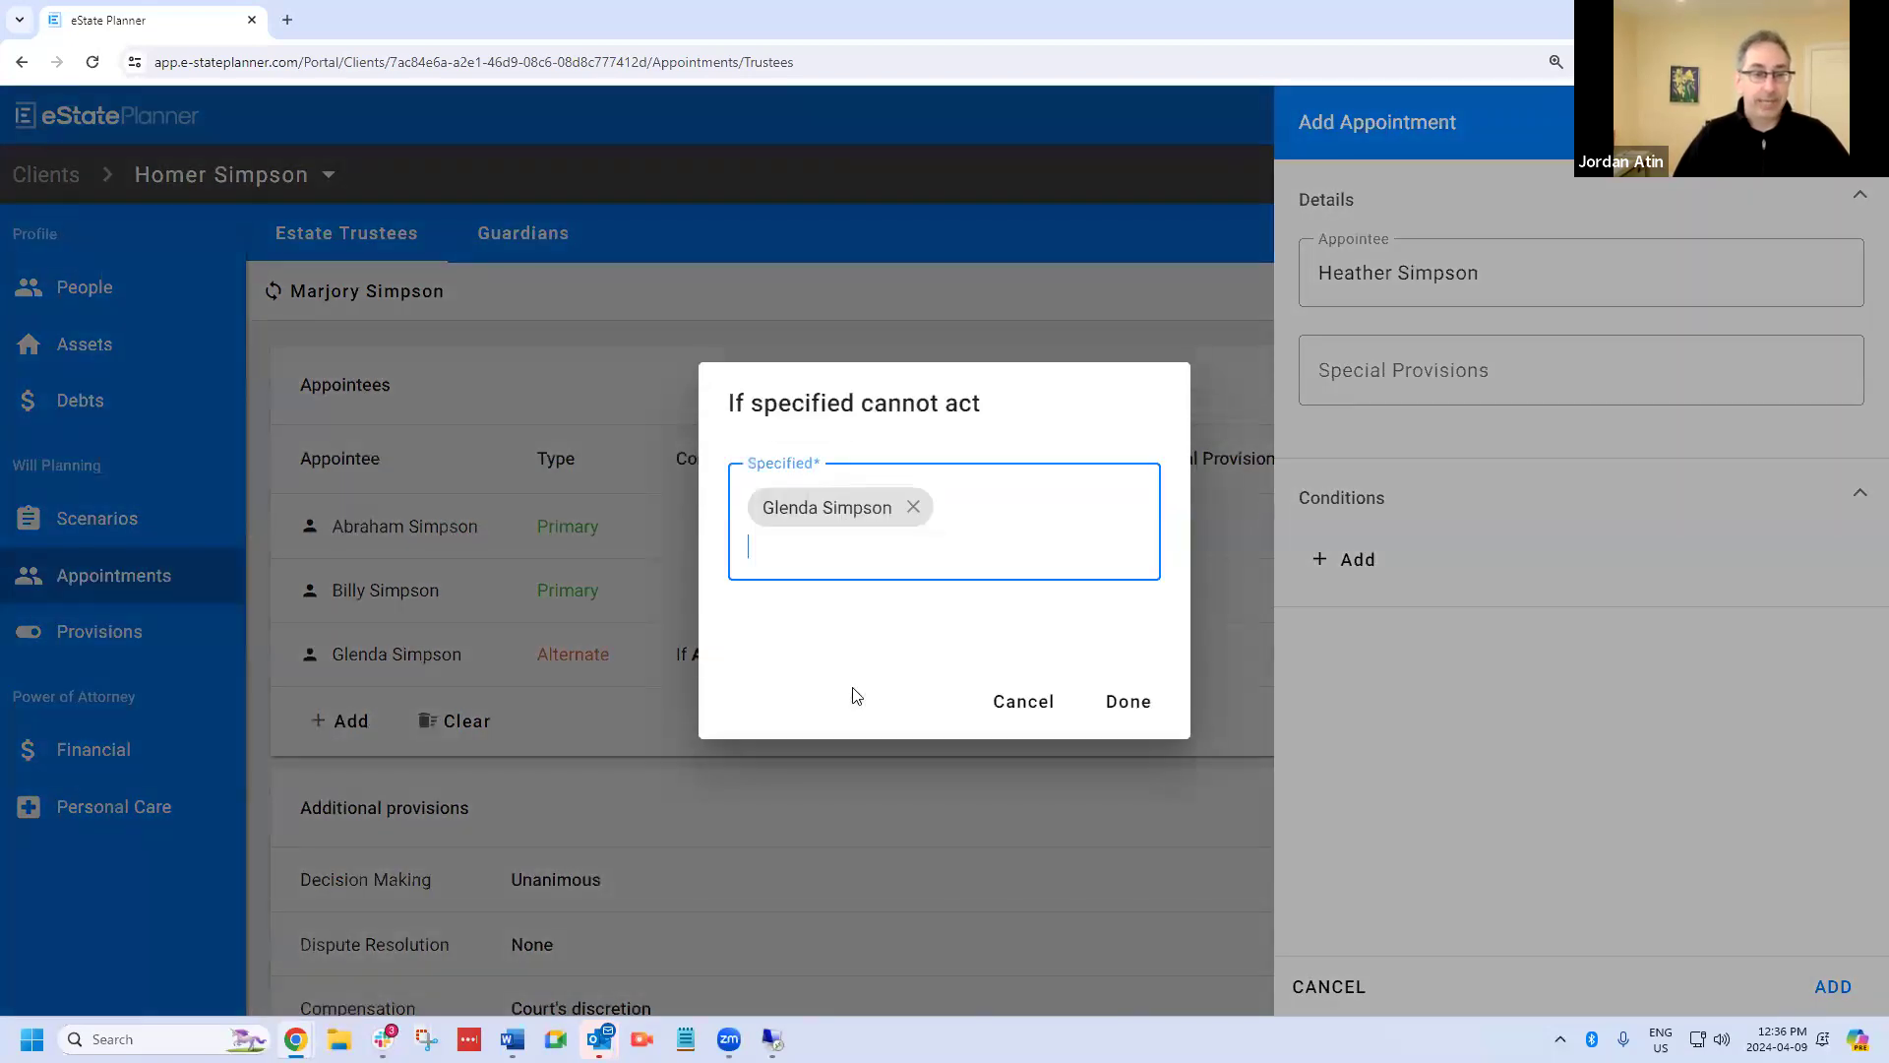
left_click(1142, 712)
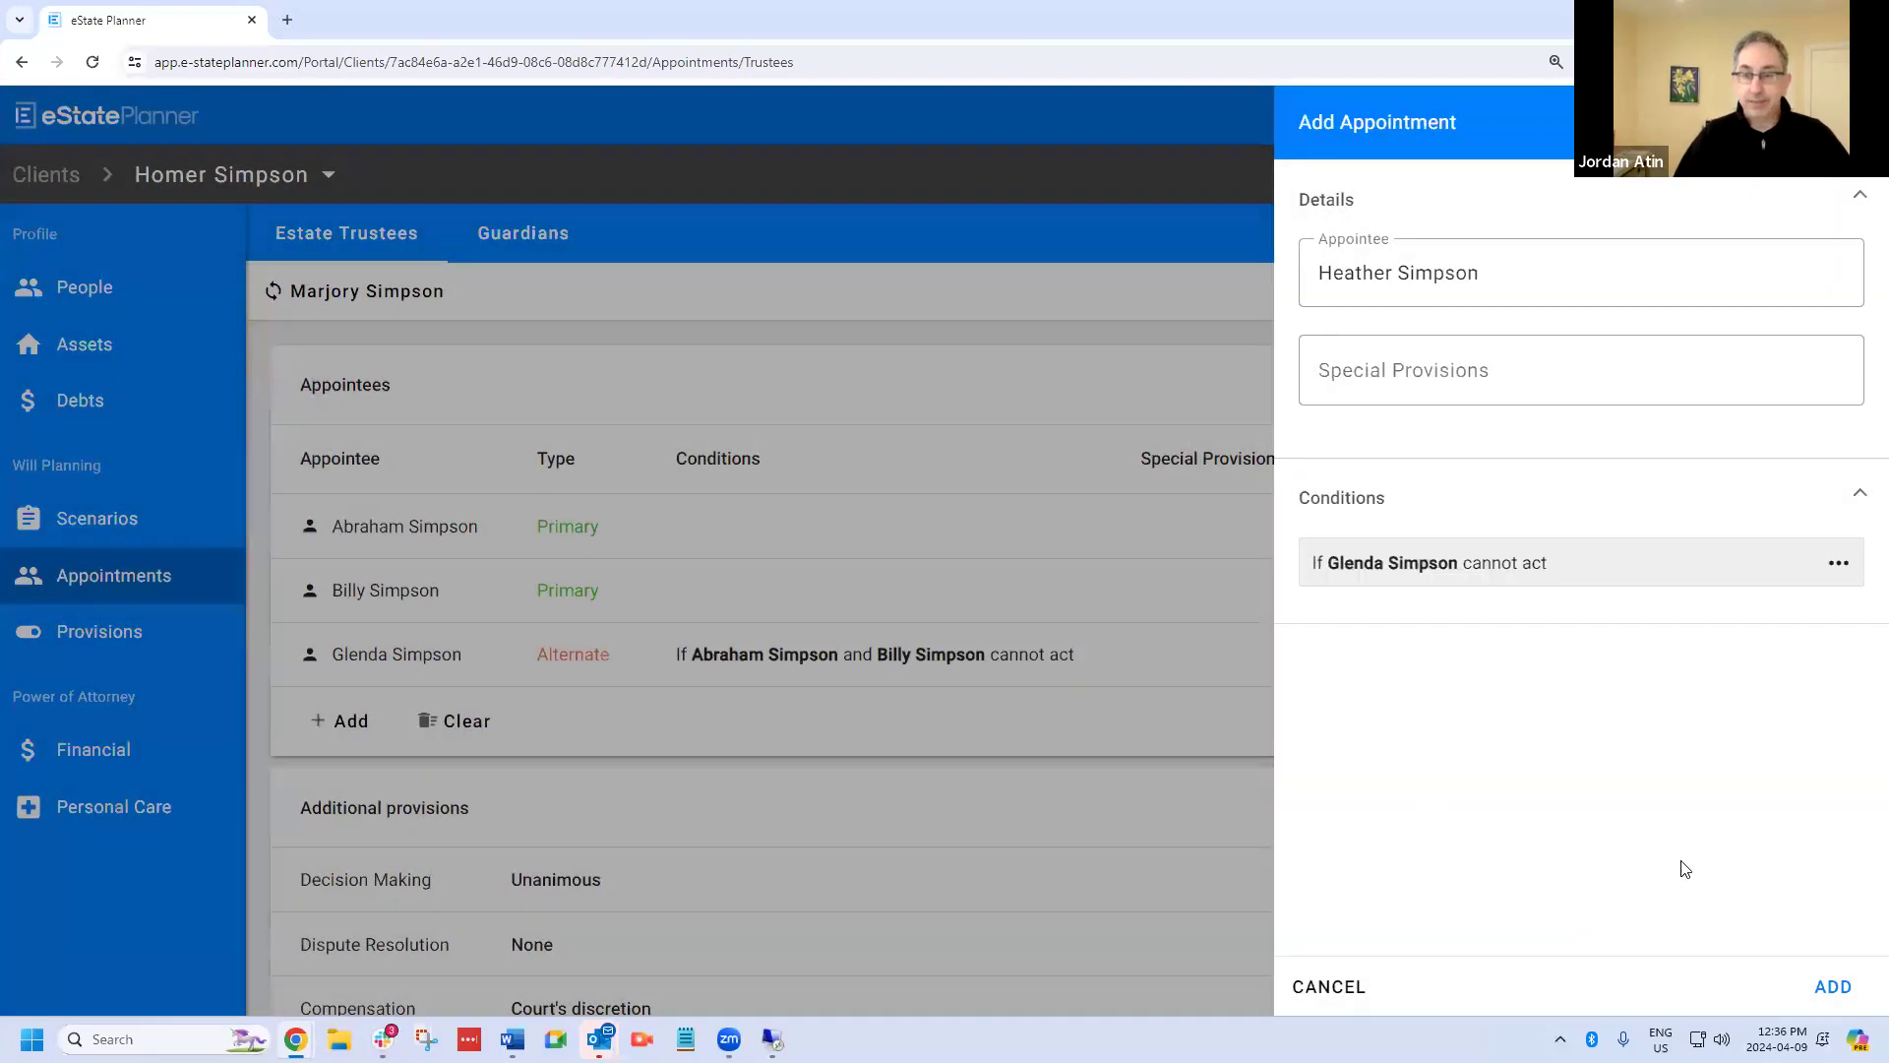
left_click(1833, 988)
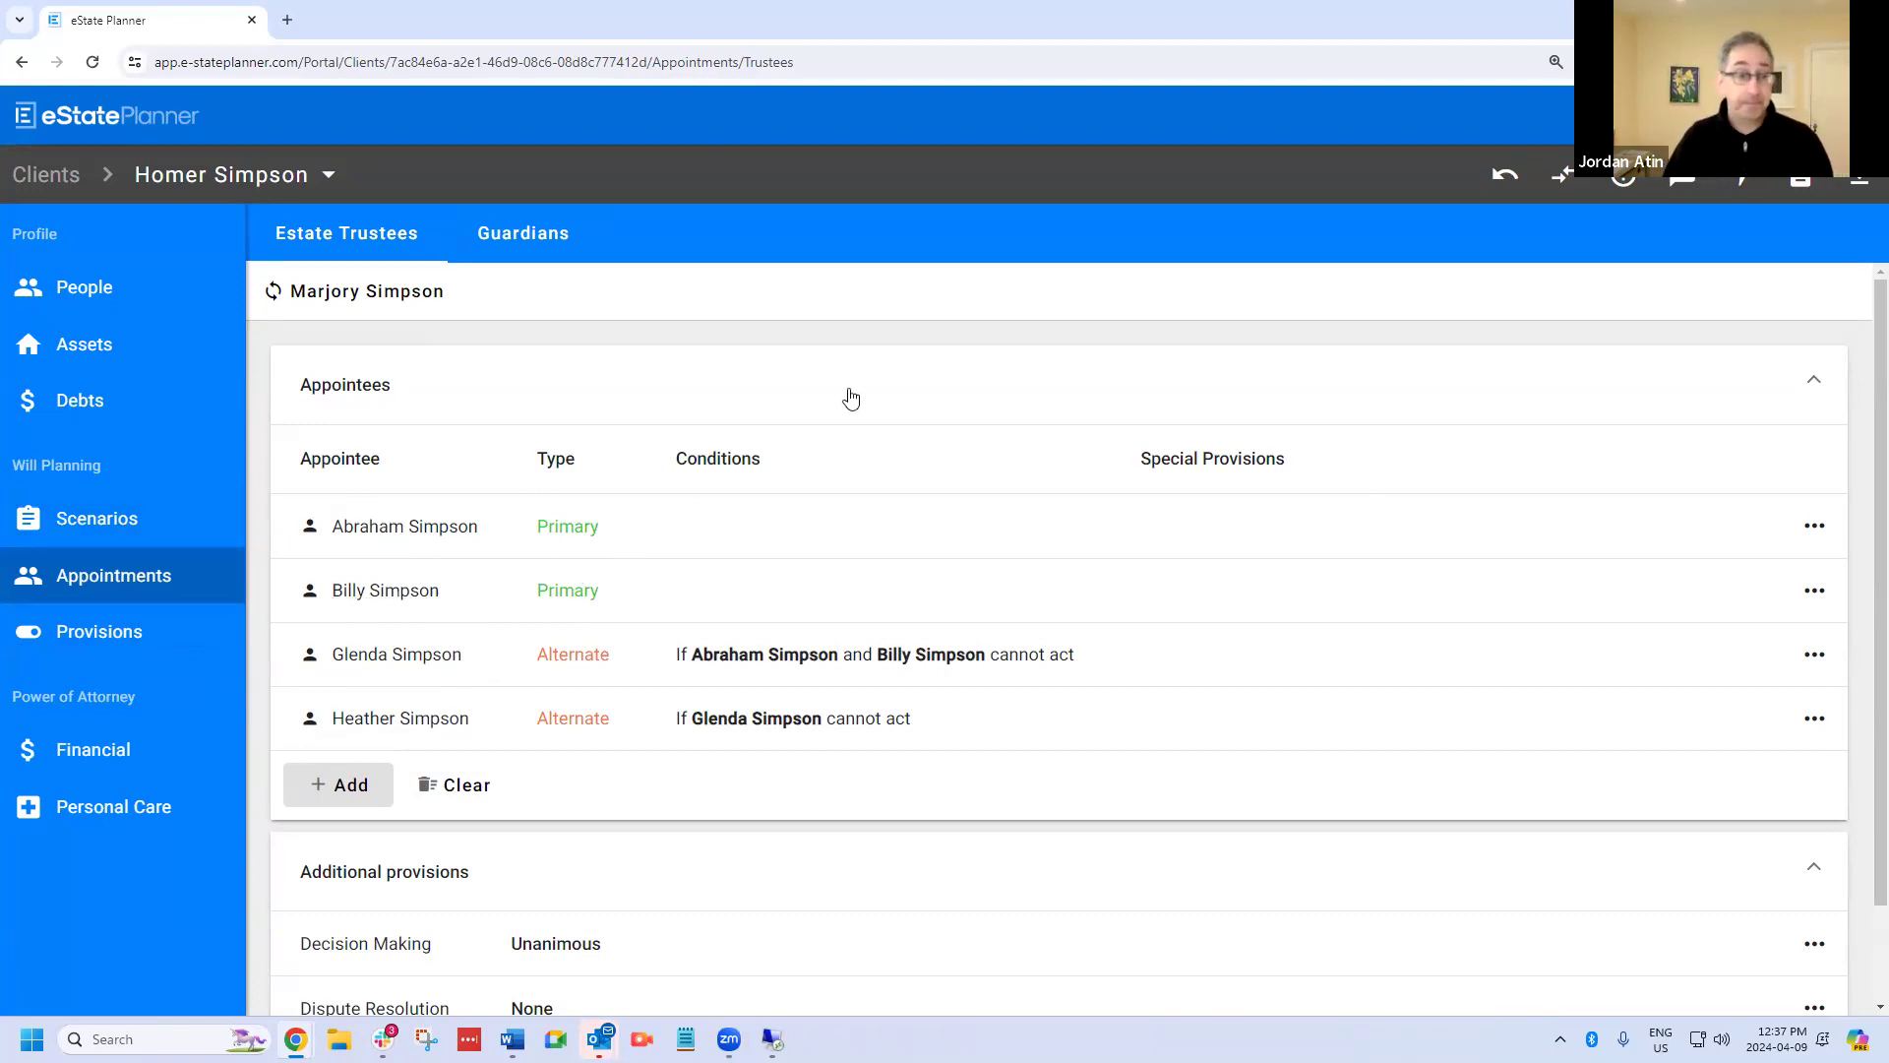
Add the spouse's niece as a primary estate trustee.
scroll(593, 827, "down", 2)
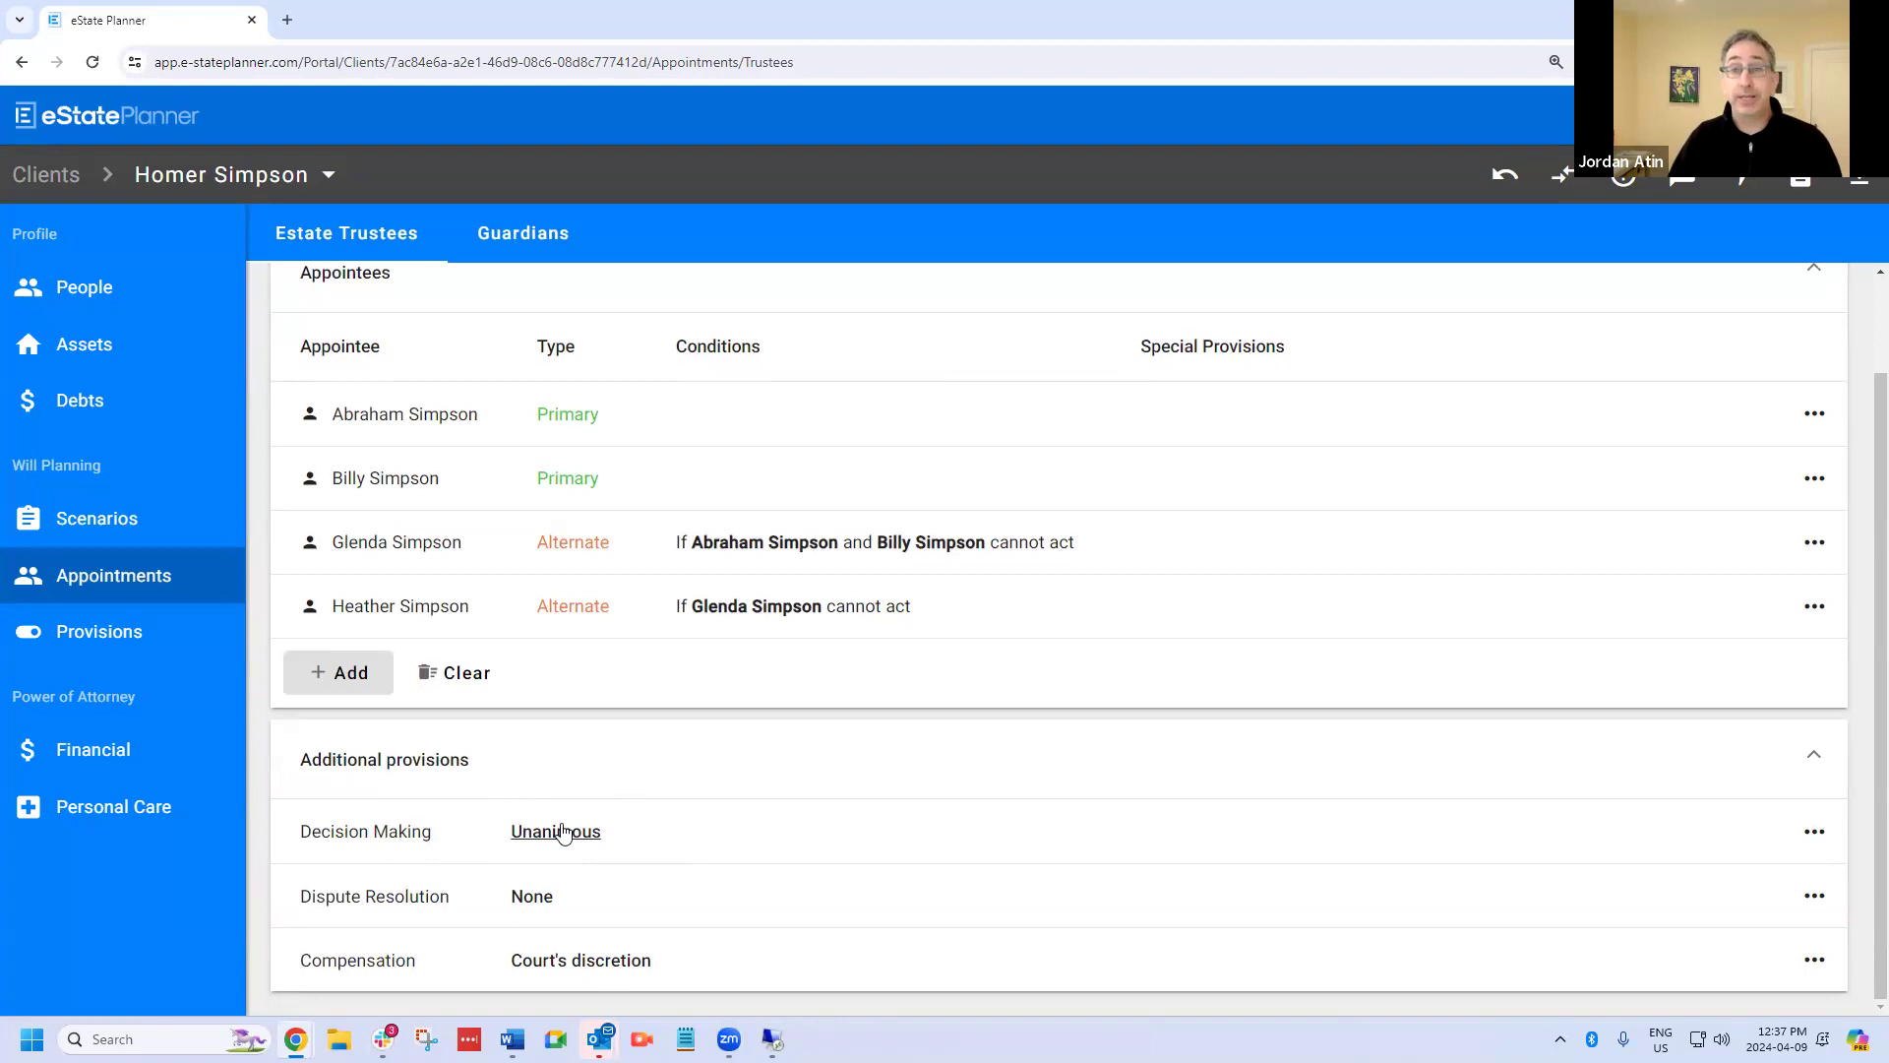
left_click(321, 677)
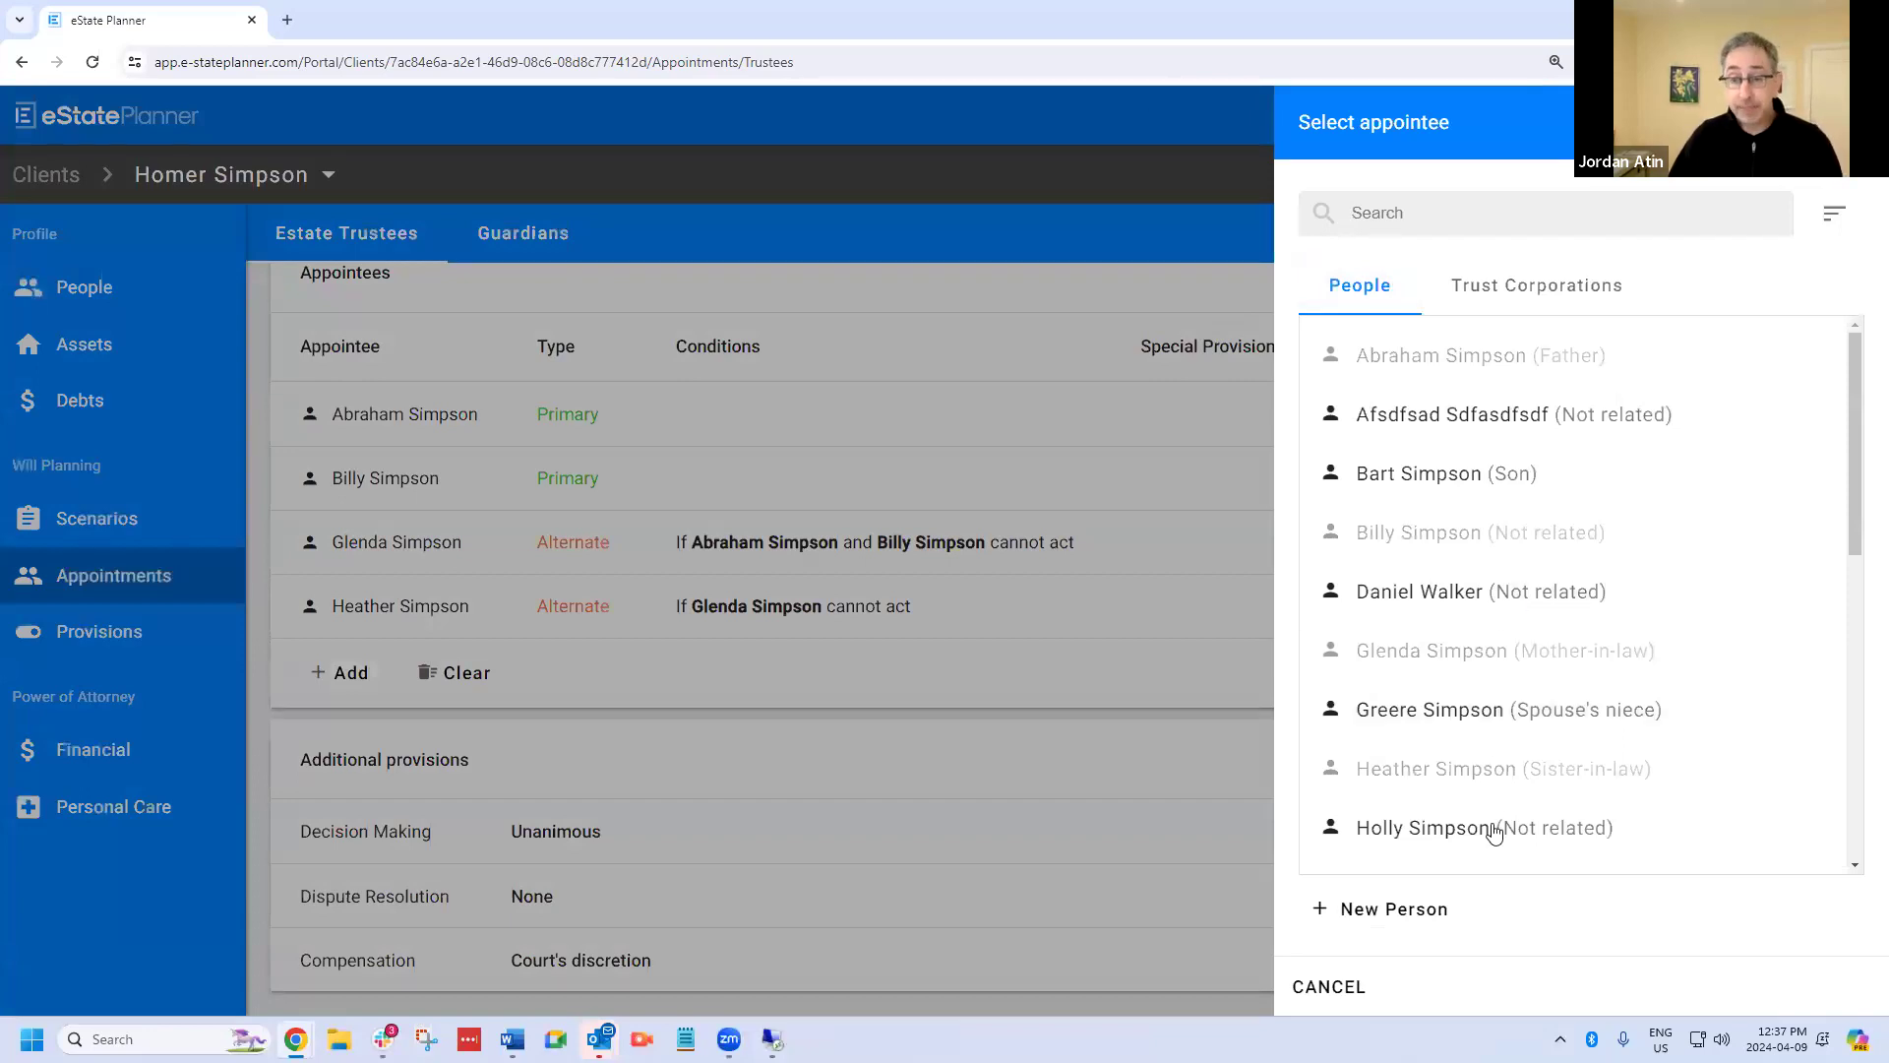
left_click(1486, 718)
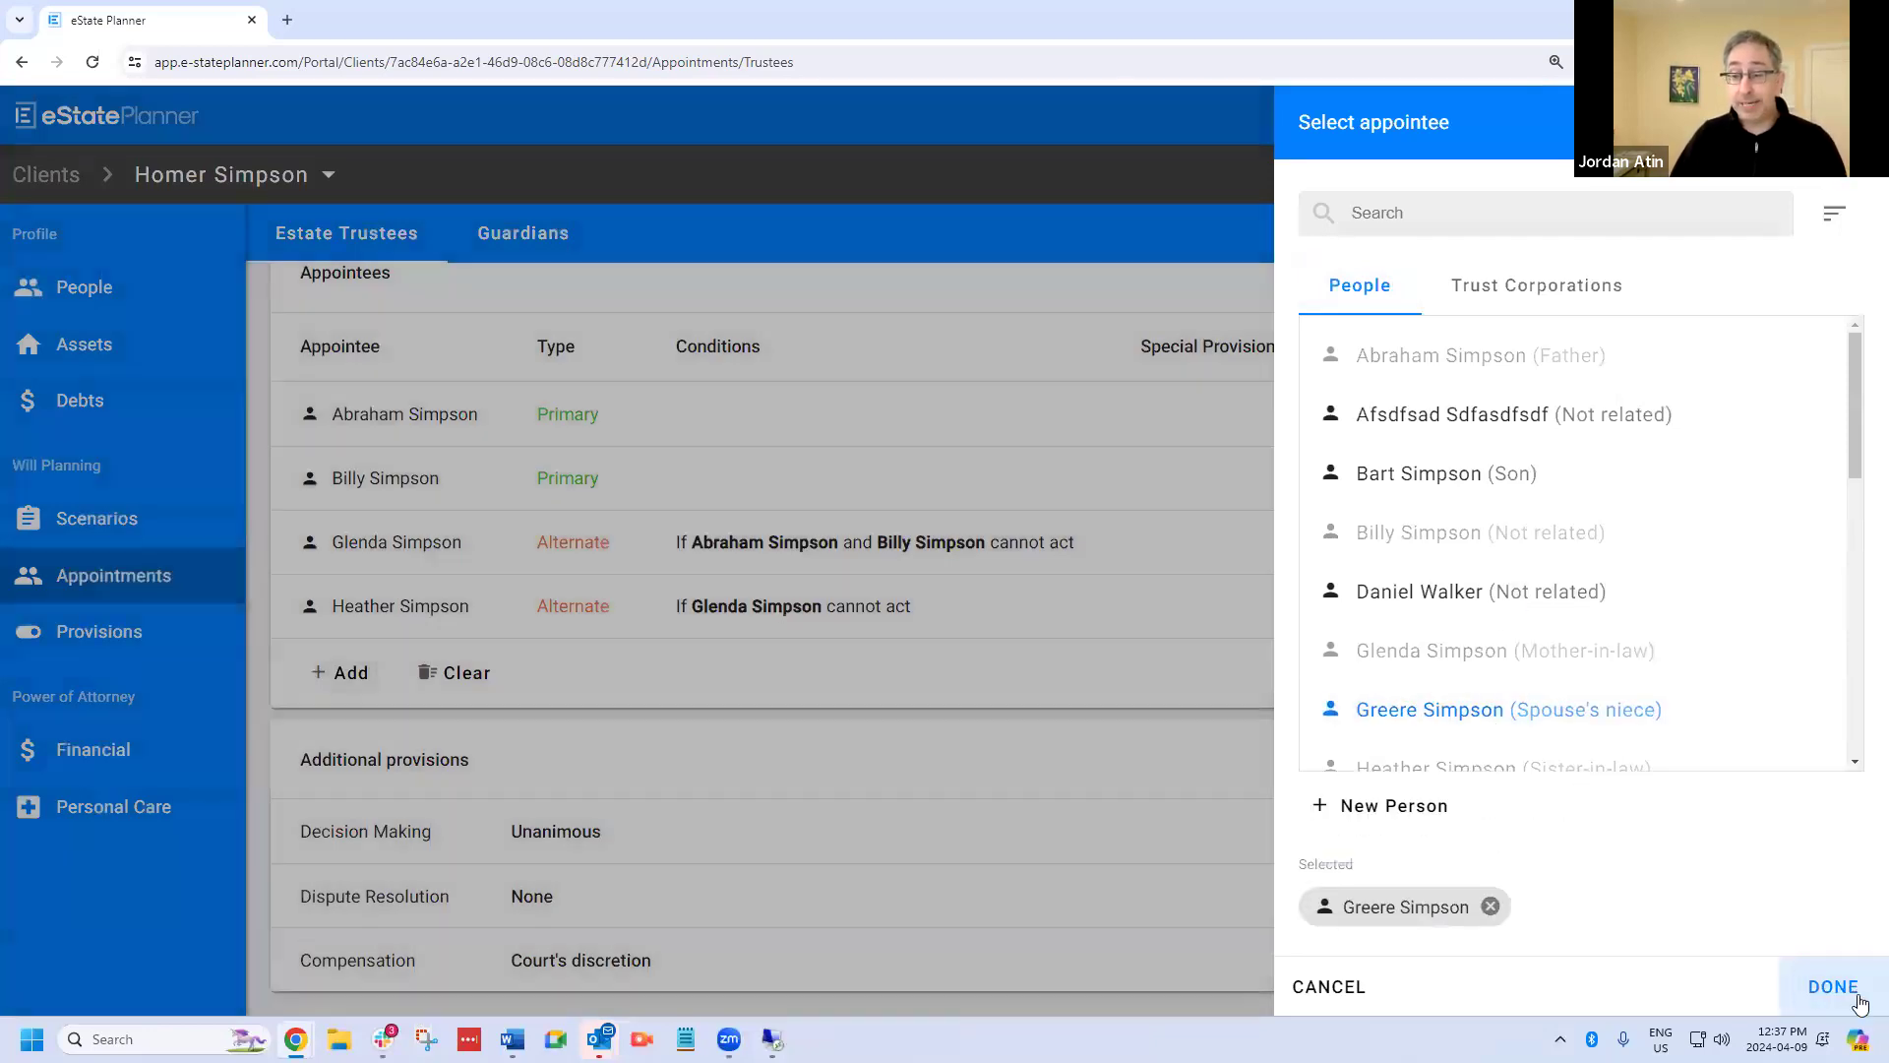
left_click(1837, 987)
left_click(1835, 987)
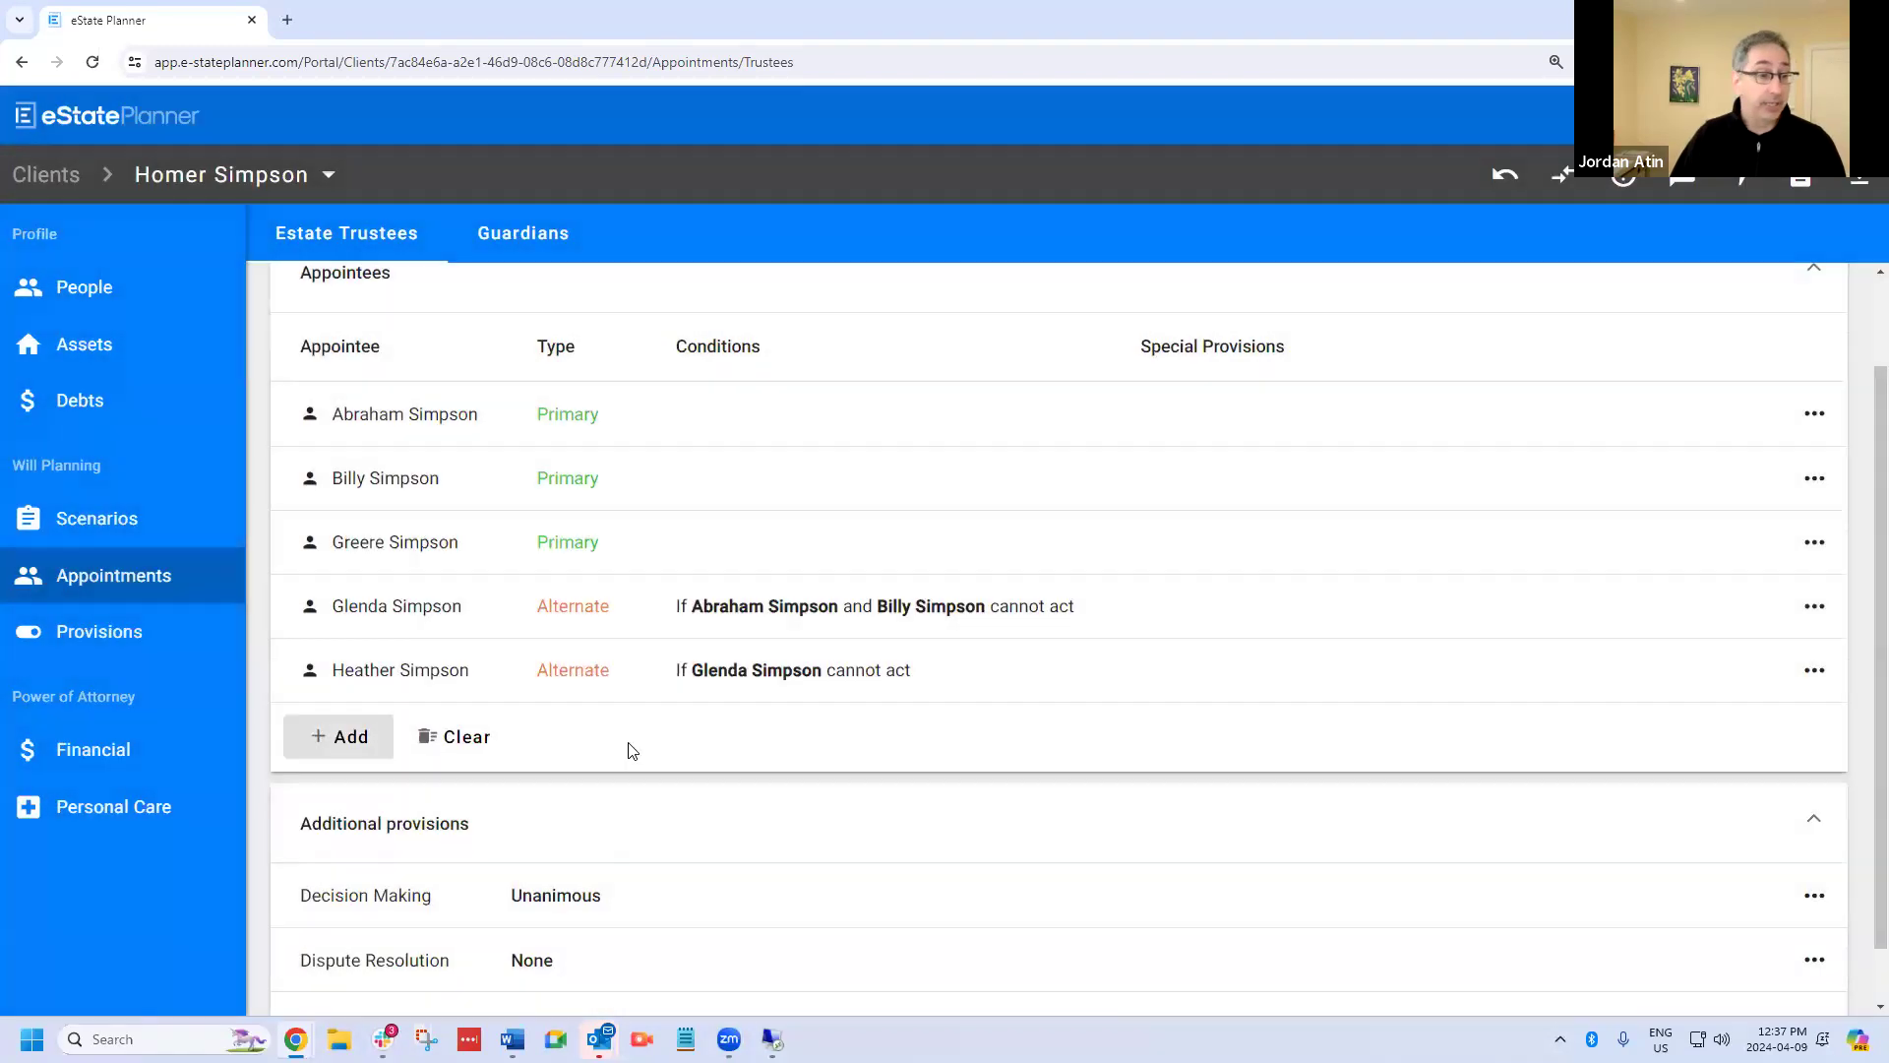
Review the available decision-making types for the estate trustees without changing the provision.
left_click(351, 902)
left_click(837, 556)
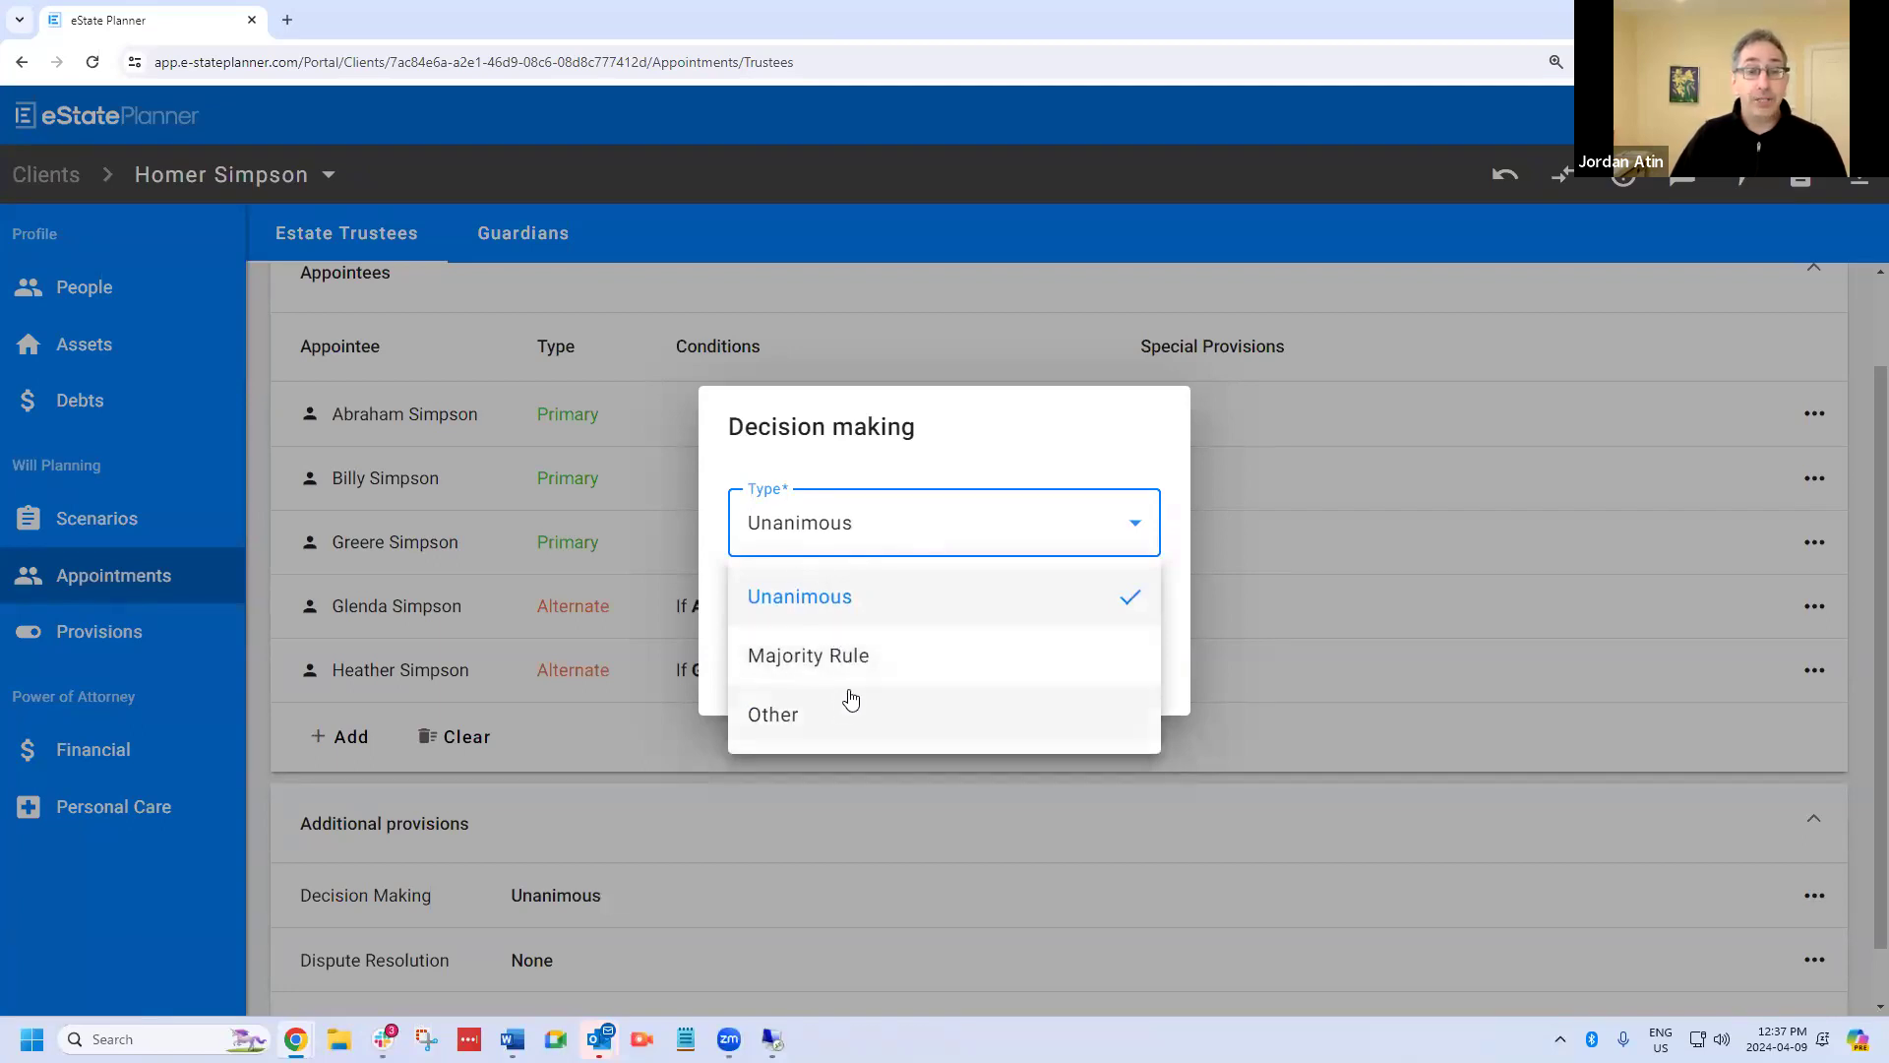
left_click(589, 734)
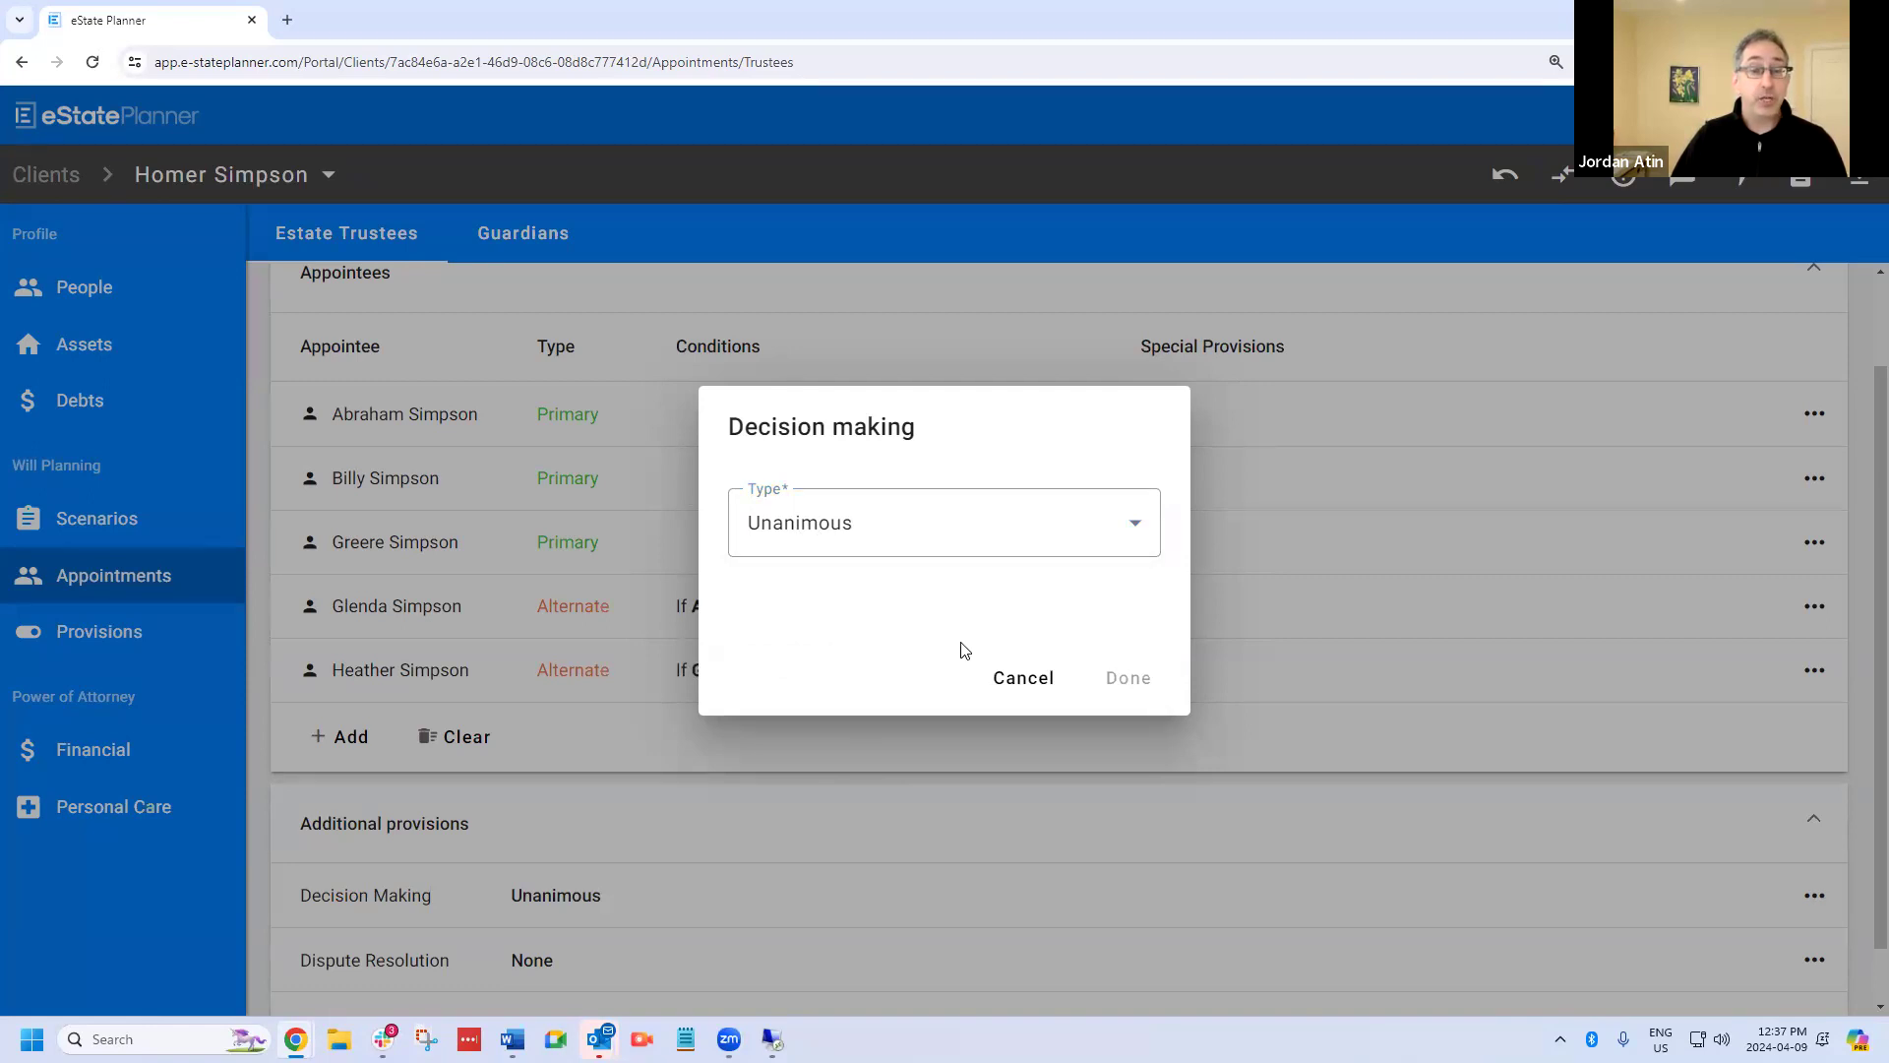
left_click(394, 551)
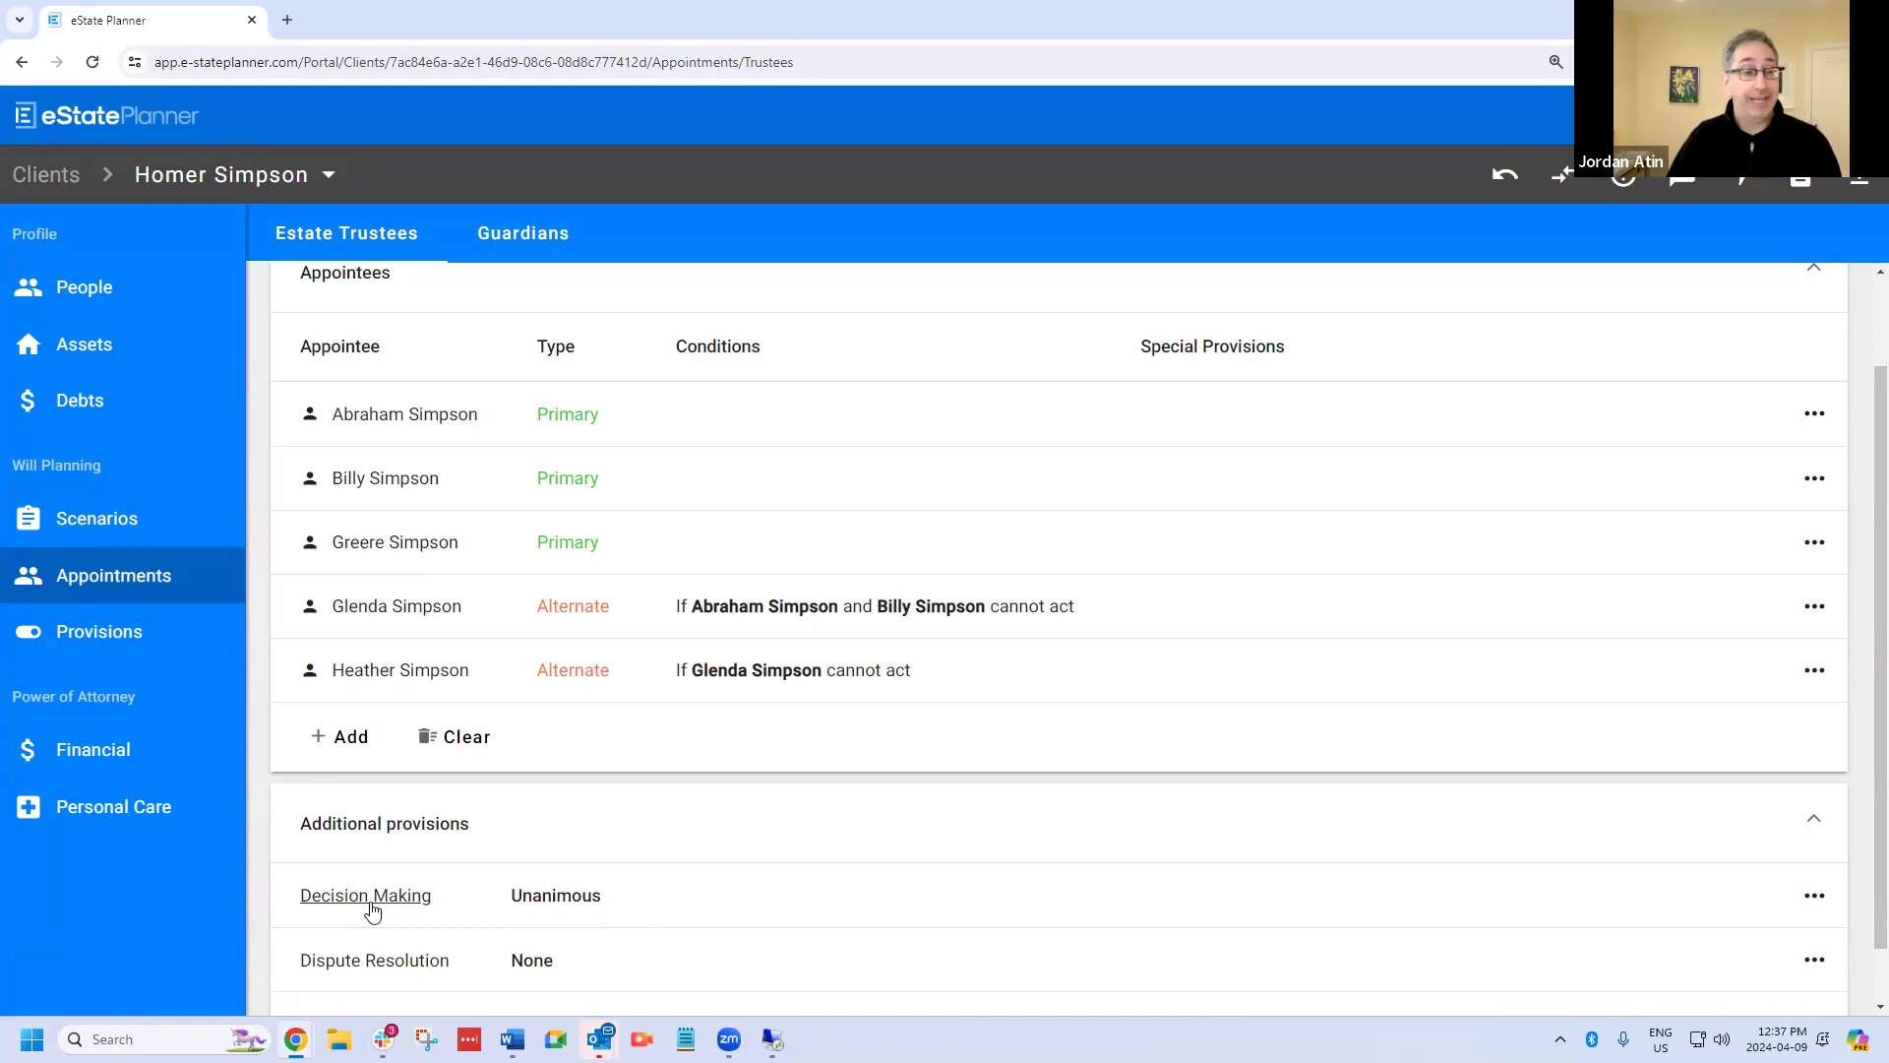
Try a Majority Rule decision-making provision with the resolution requiring specified appointees to be part of the majority.
left_click(372, 911)
left_click(828, 543)
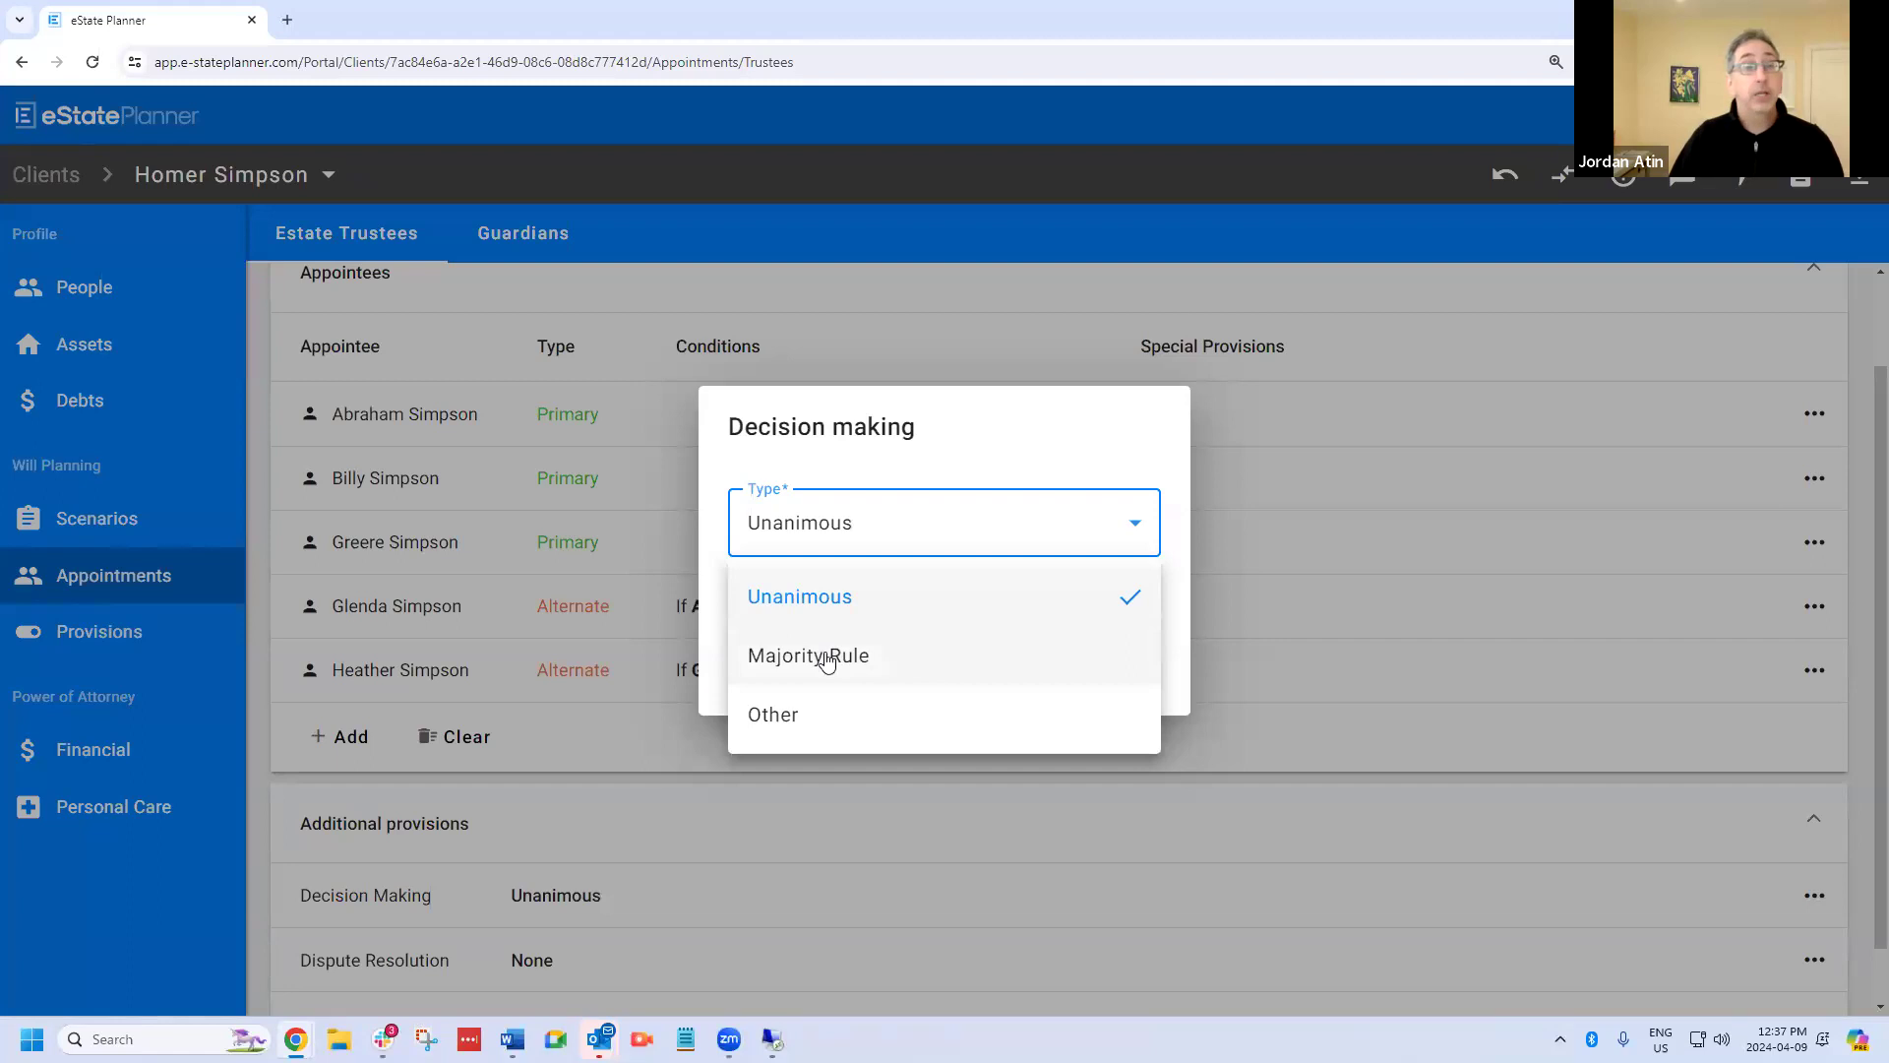
left_click(828, 658)
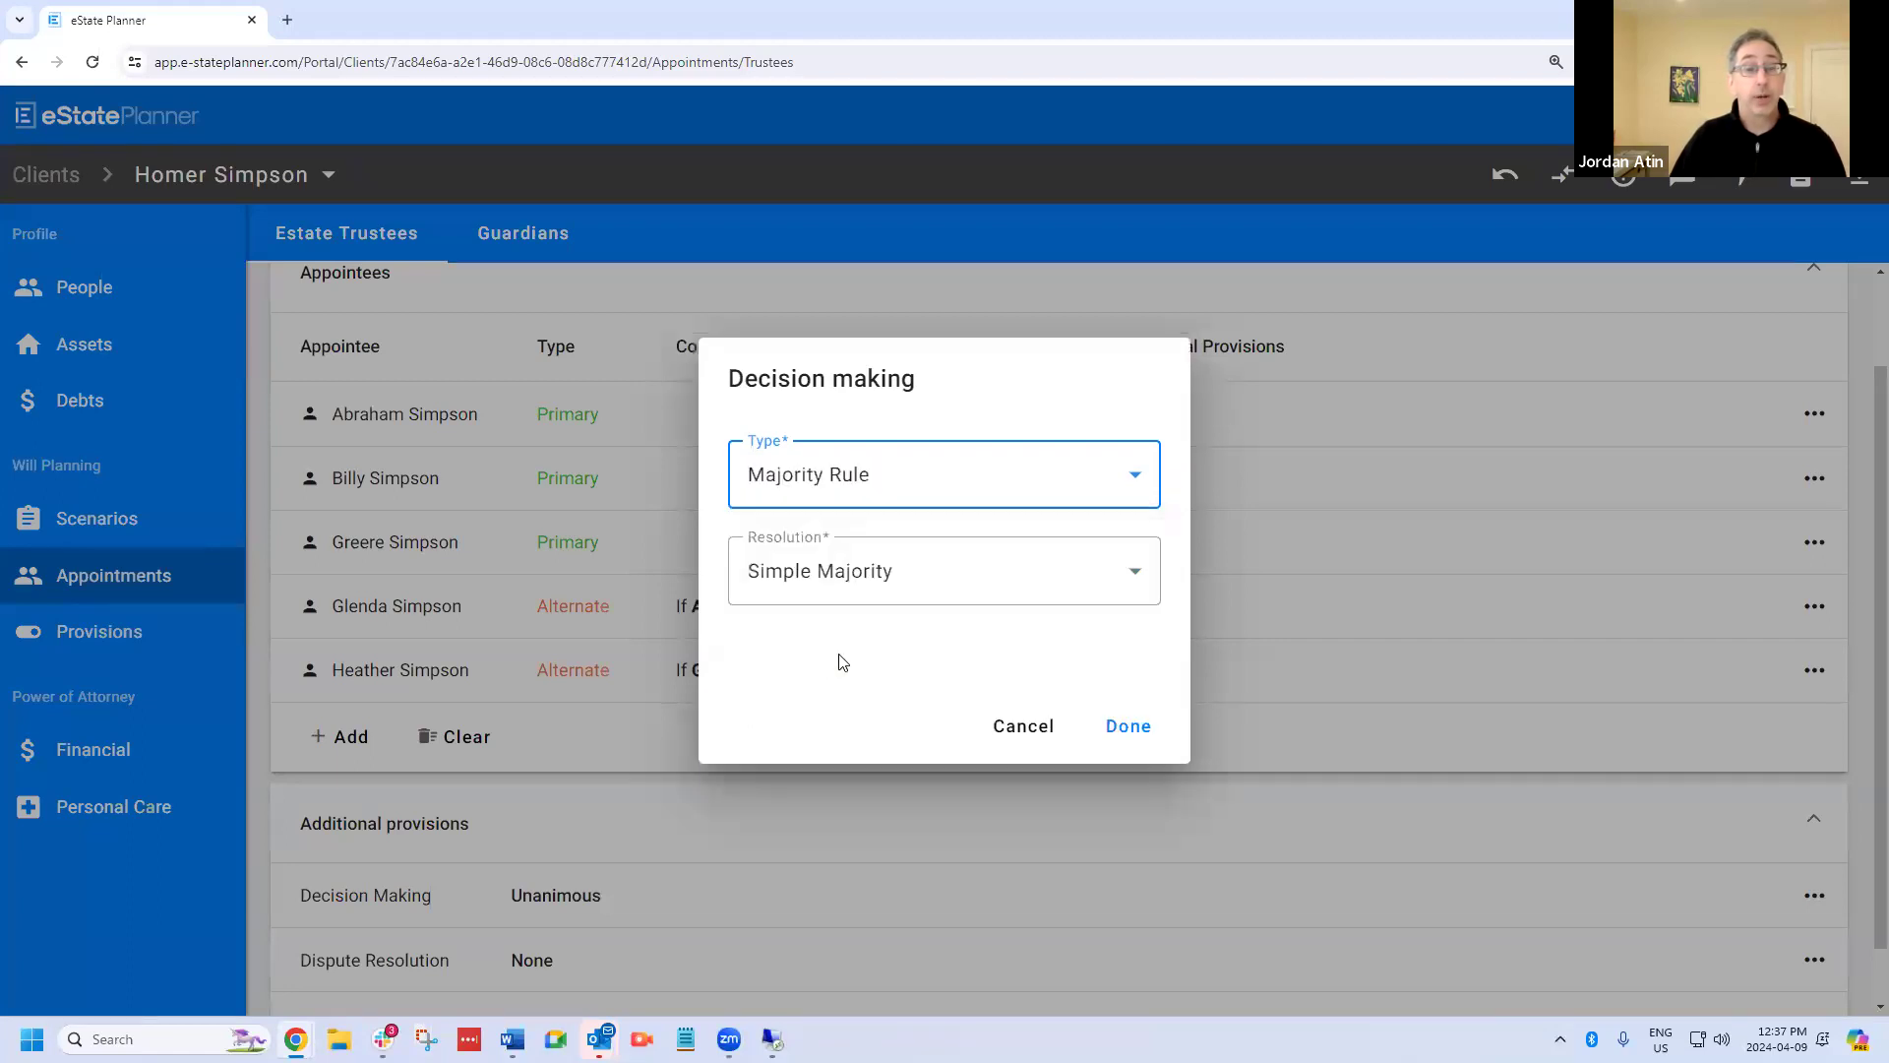
left_click(1017, 589)
left_click(943, 704)
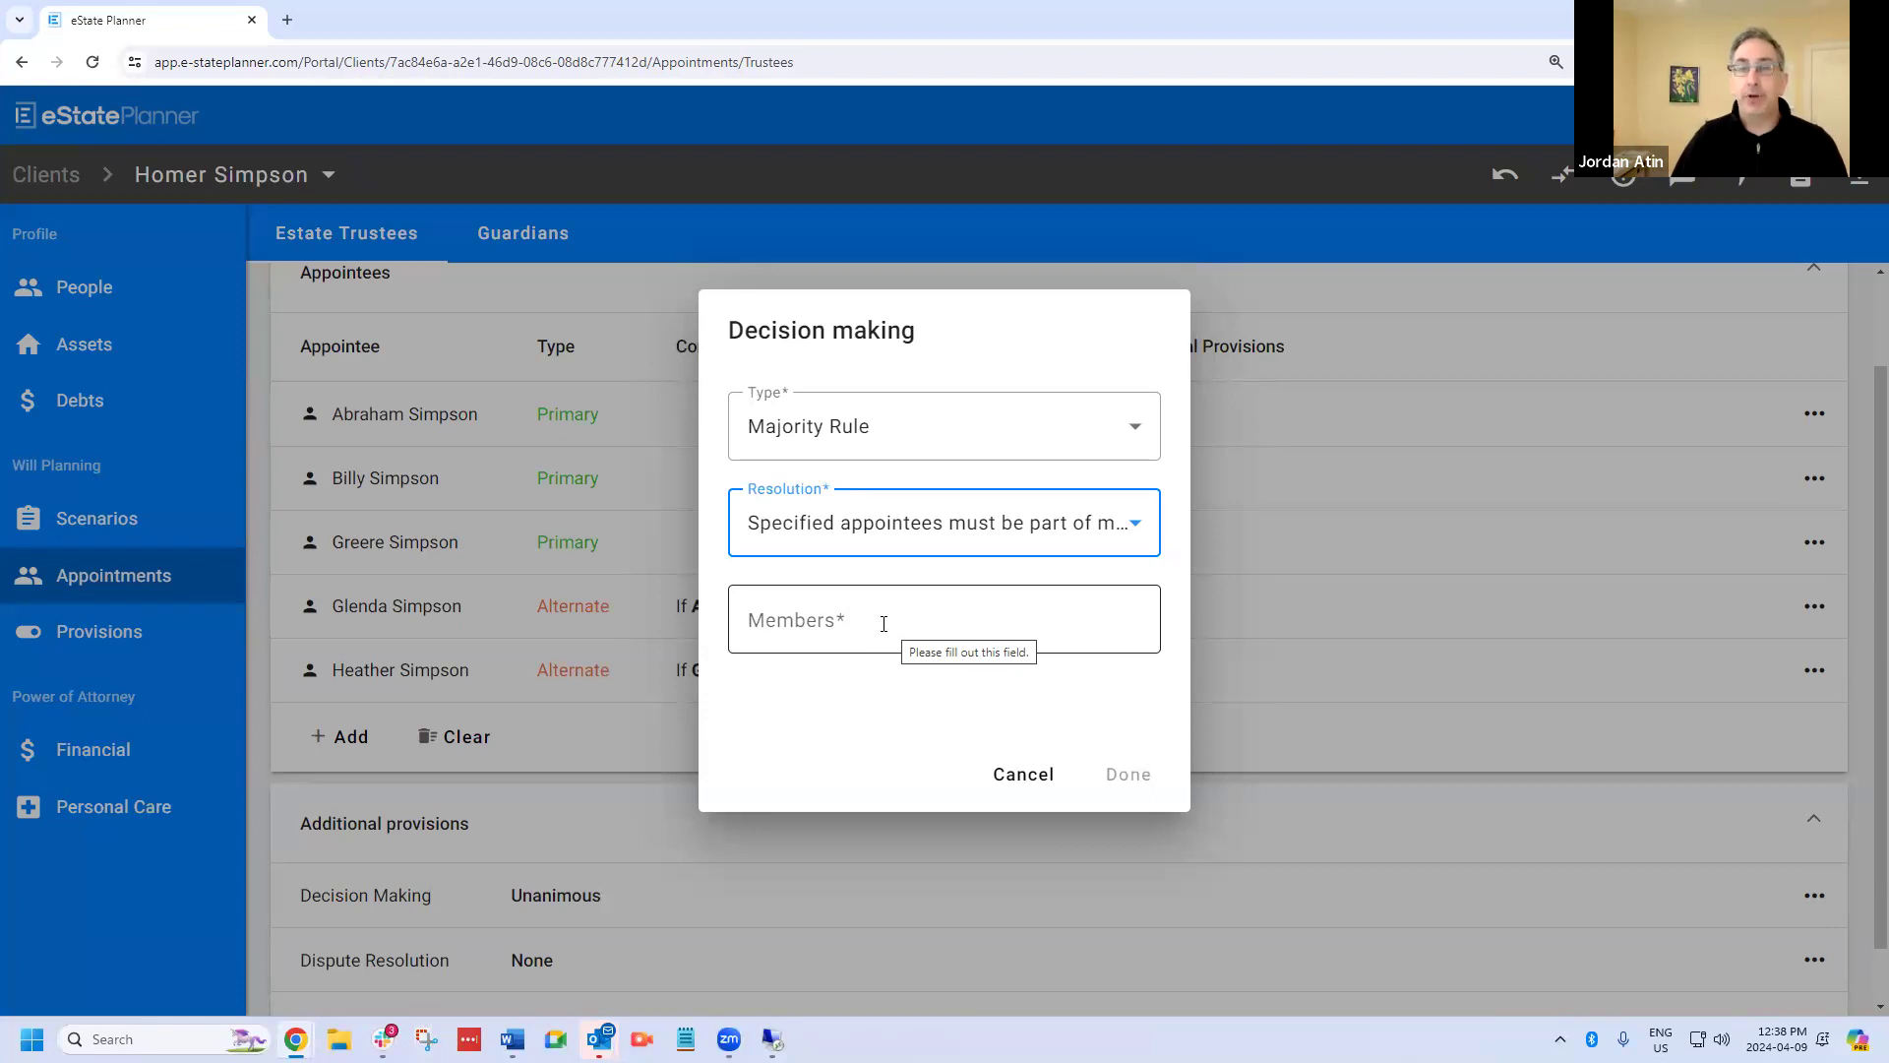
left_click(828, 636)
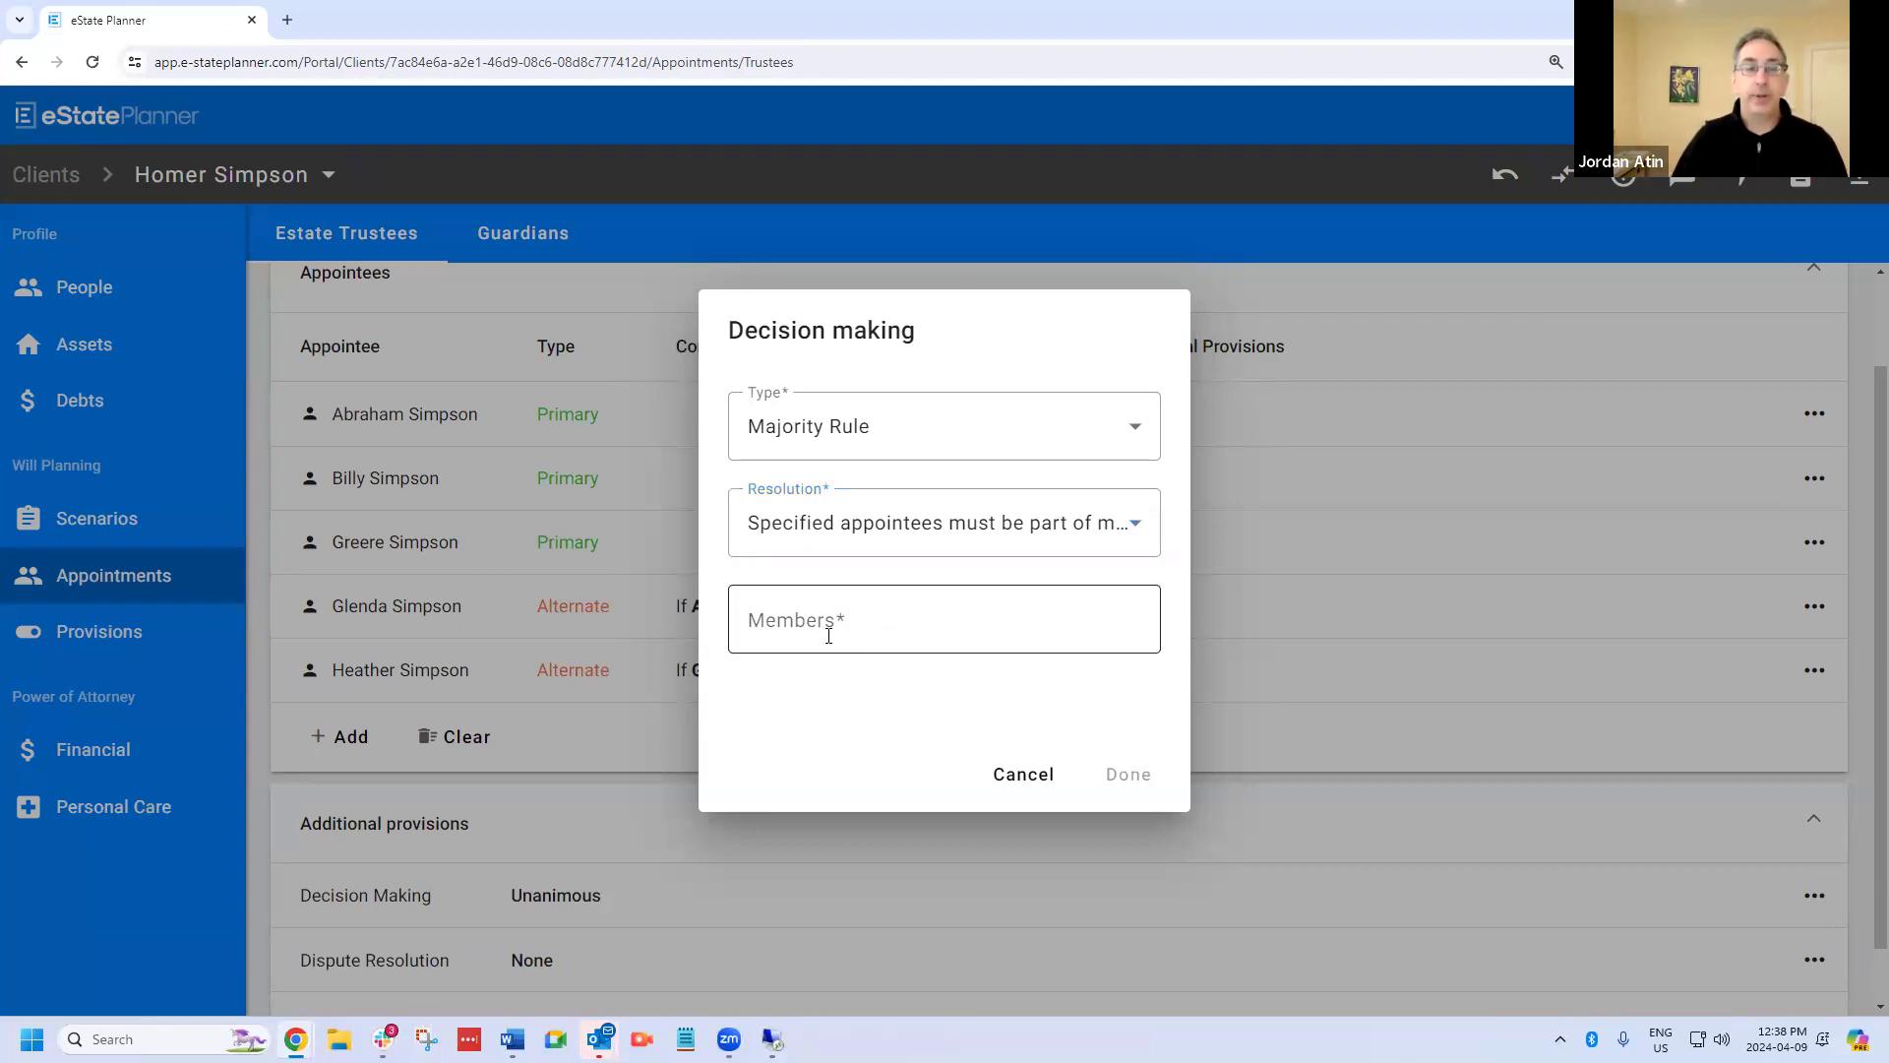
left_click(916, 536)
left_click(873, 657)
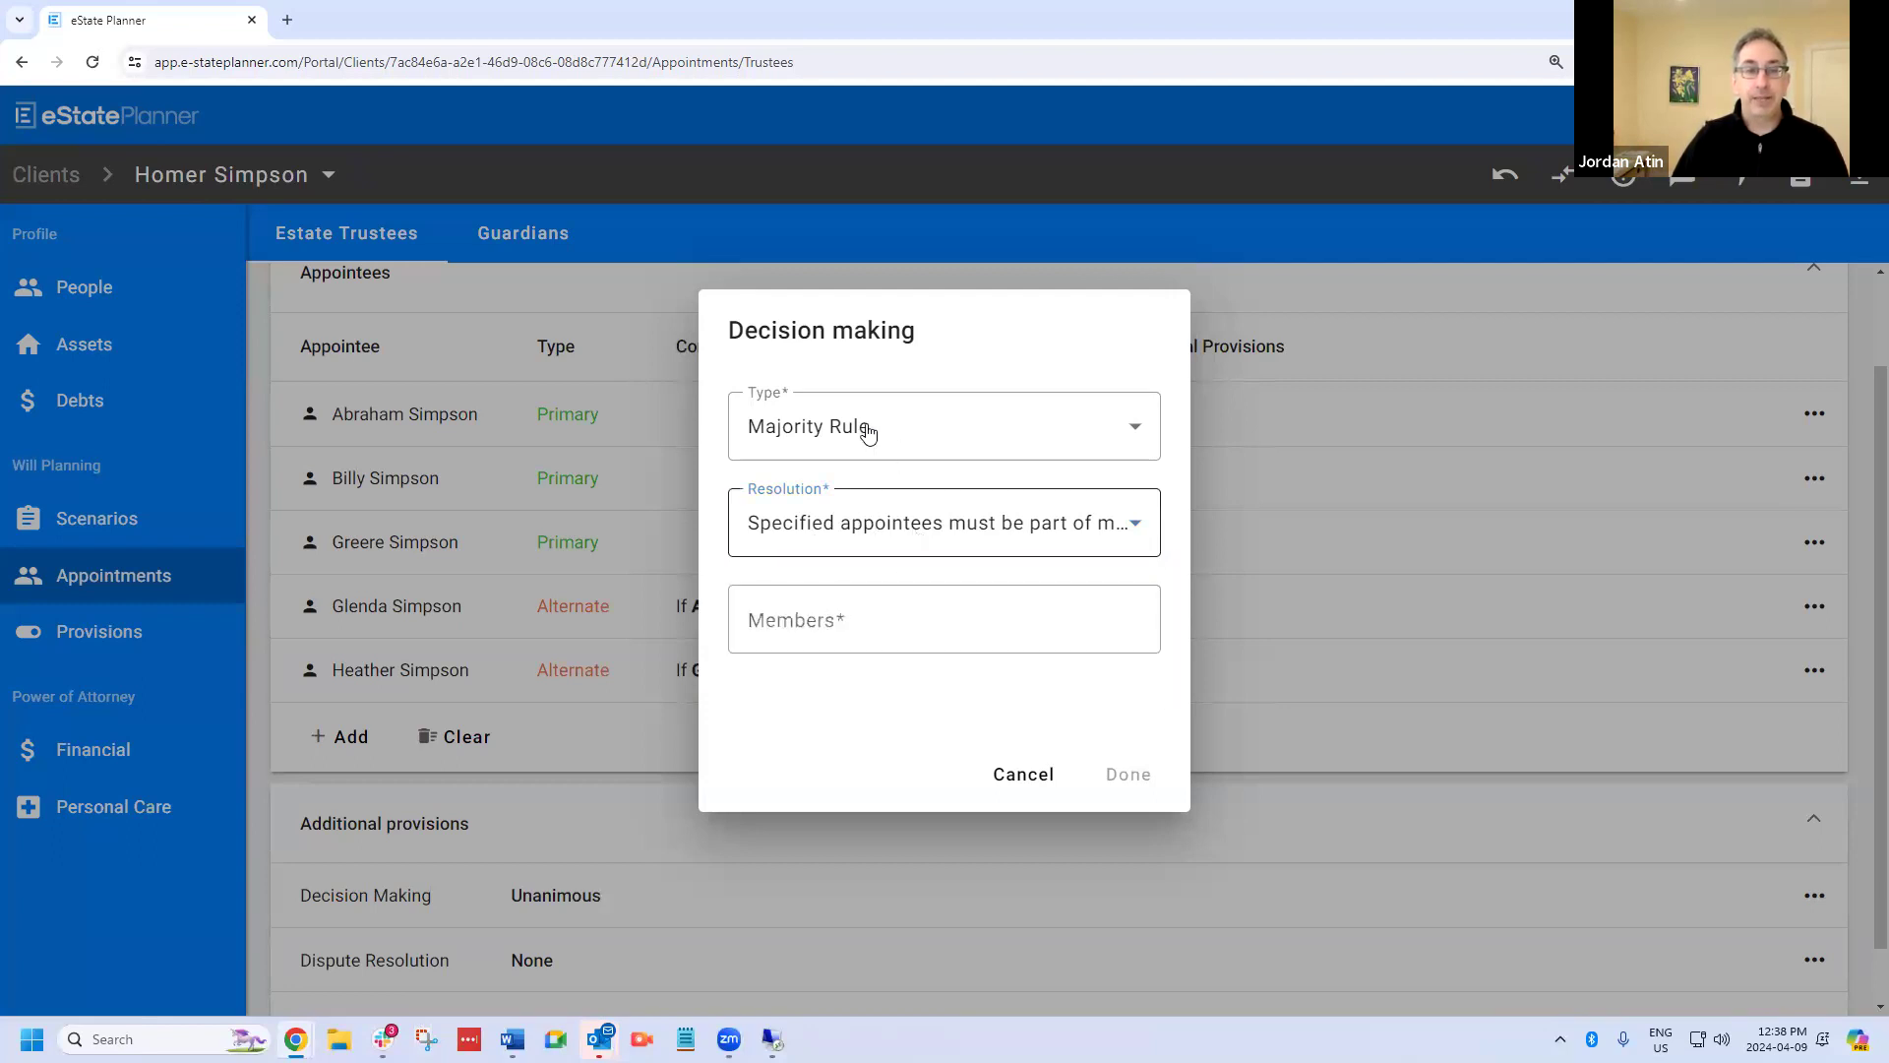
left_click(1016, 785)
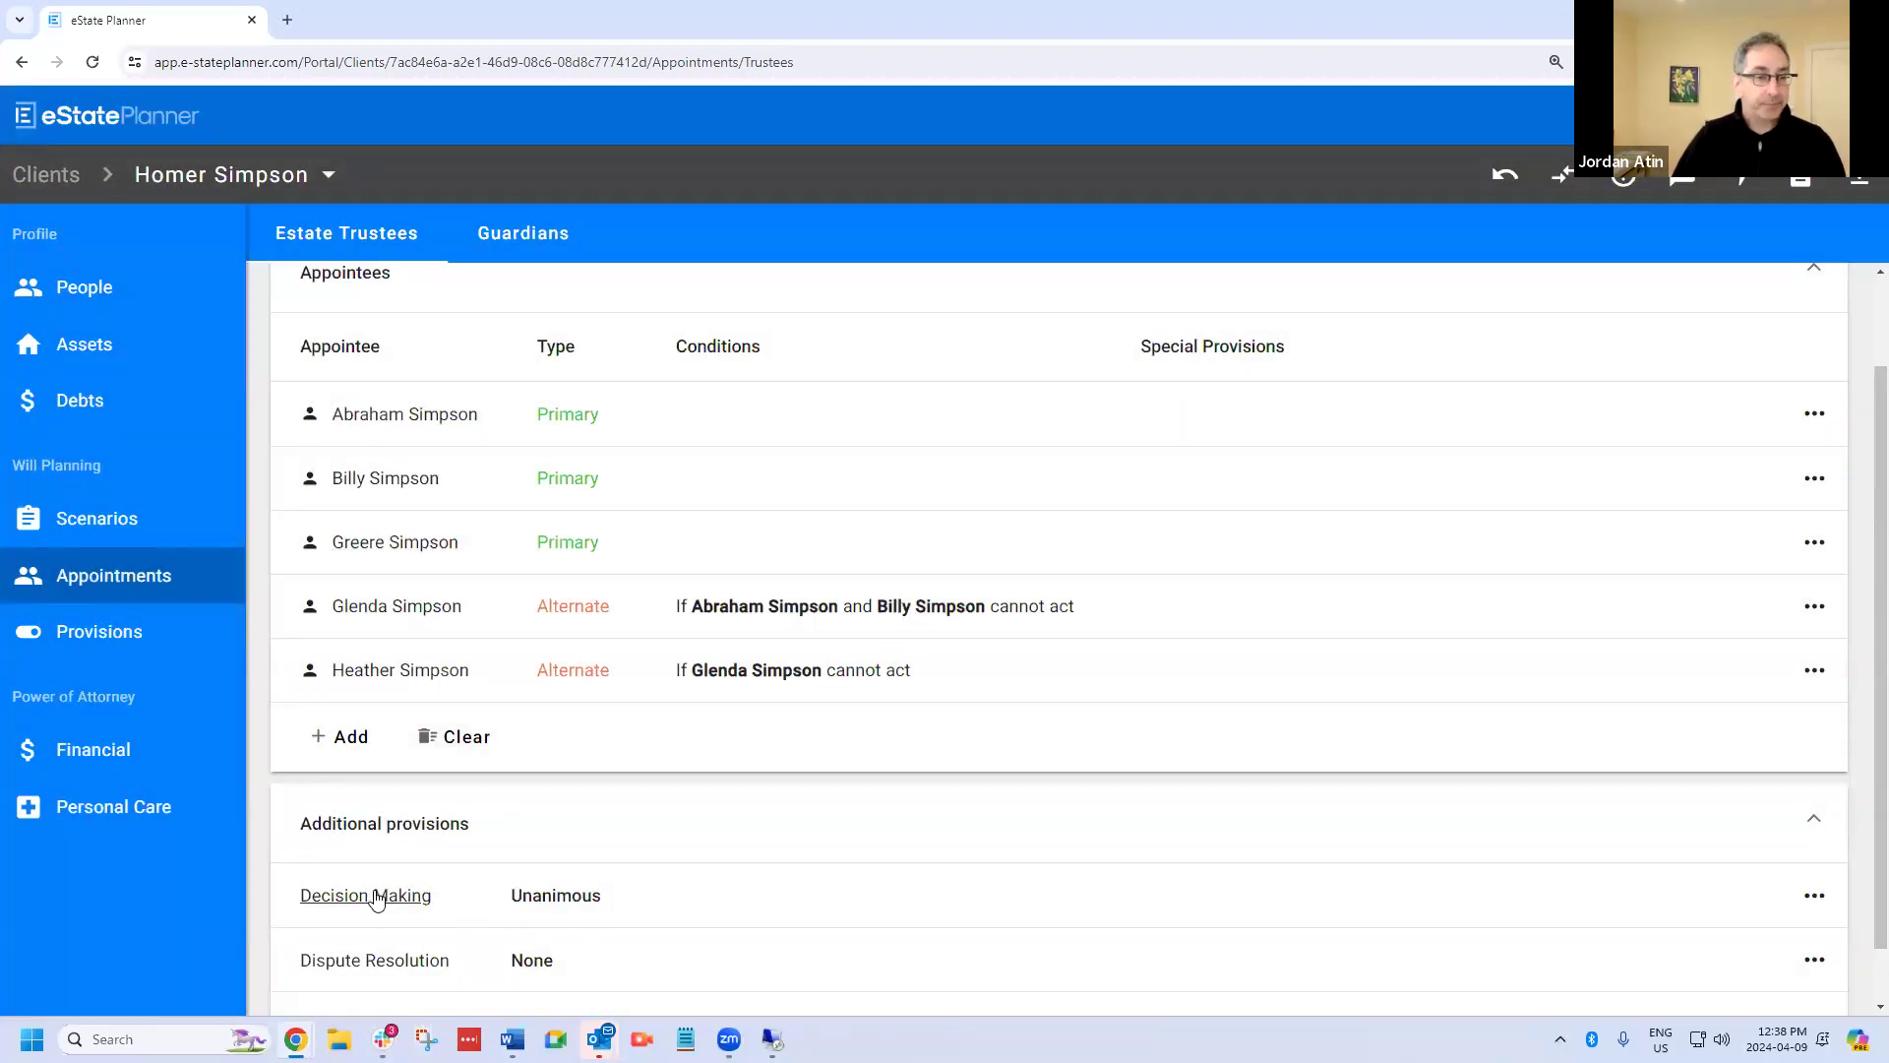
Set the estate trustees' dispute resolution to Mediation, leaving its description blank.
scroll(411, 876, "down", 1)
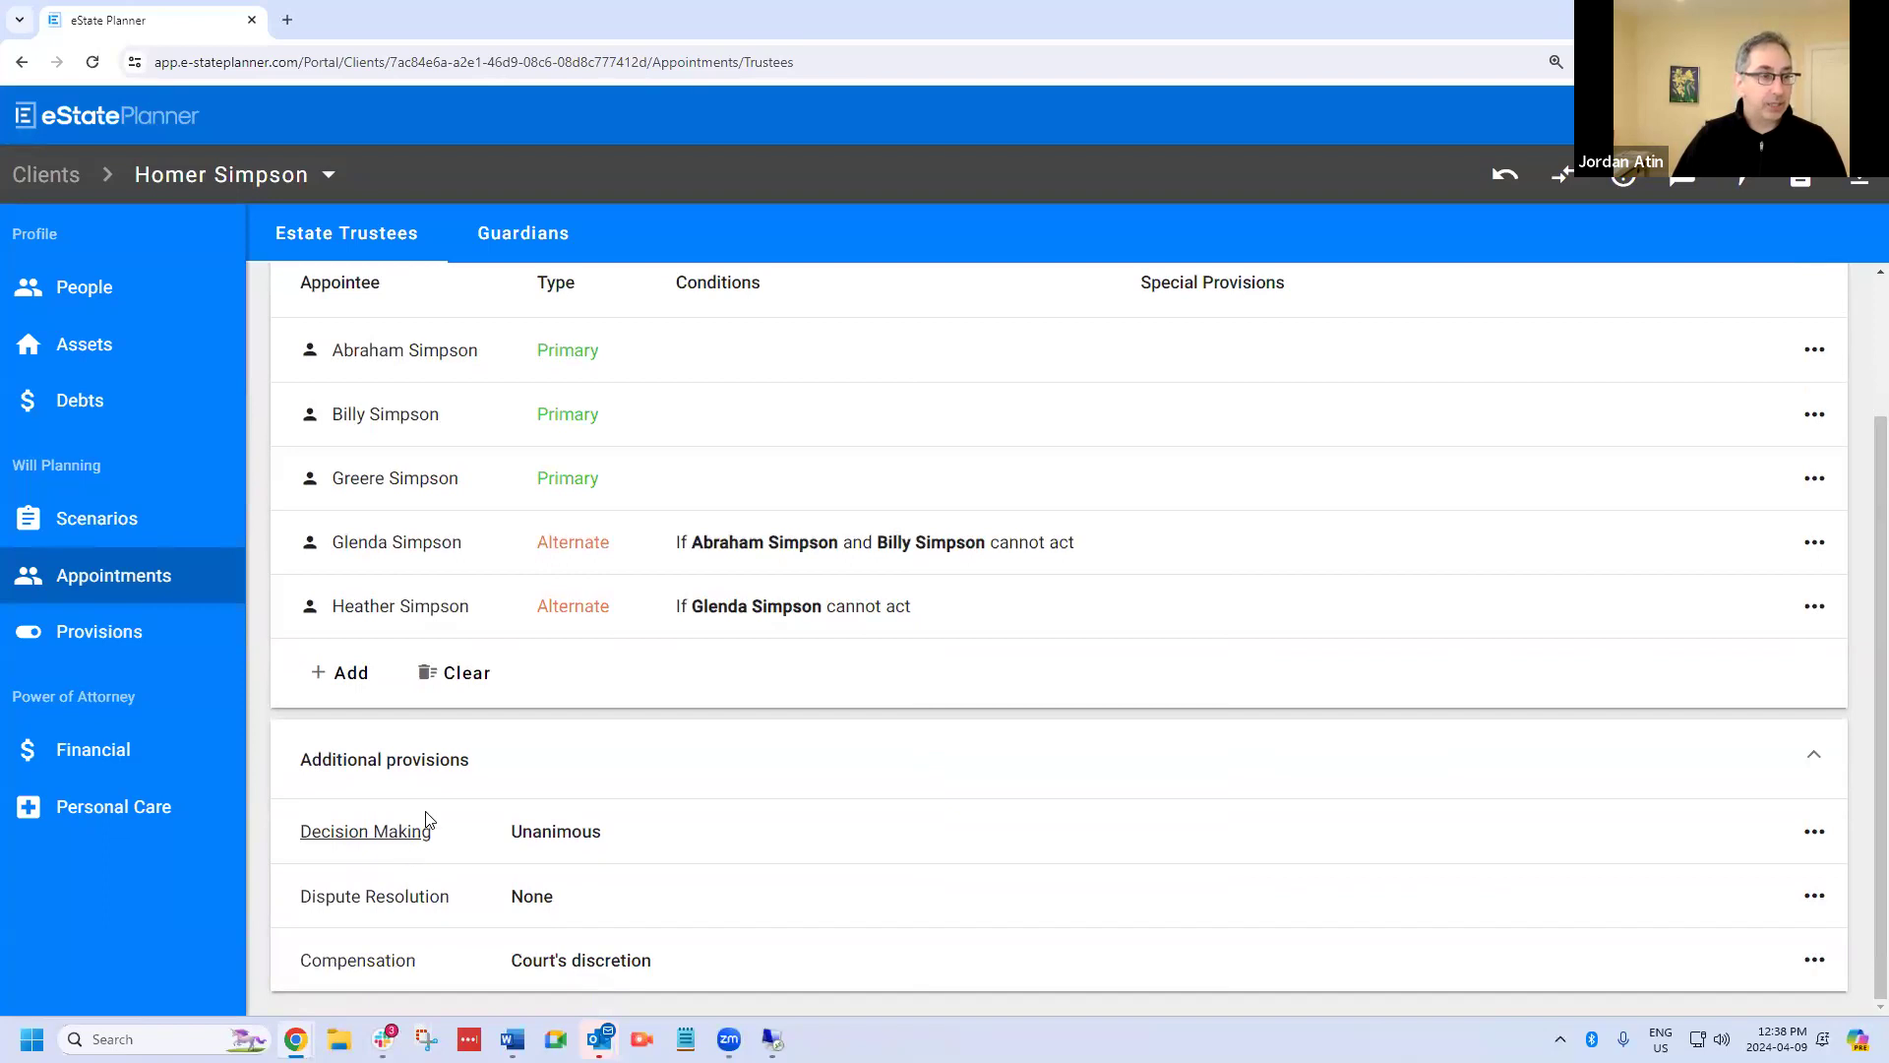
left_click(401, 897)
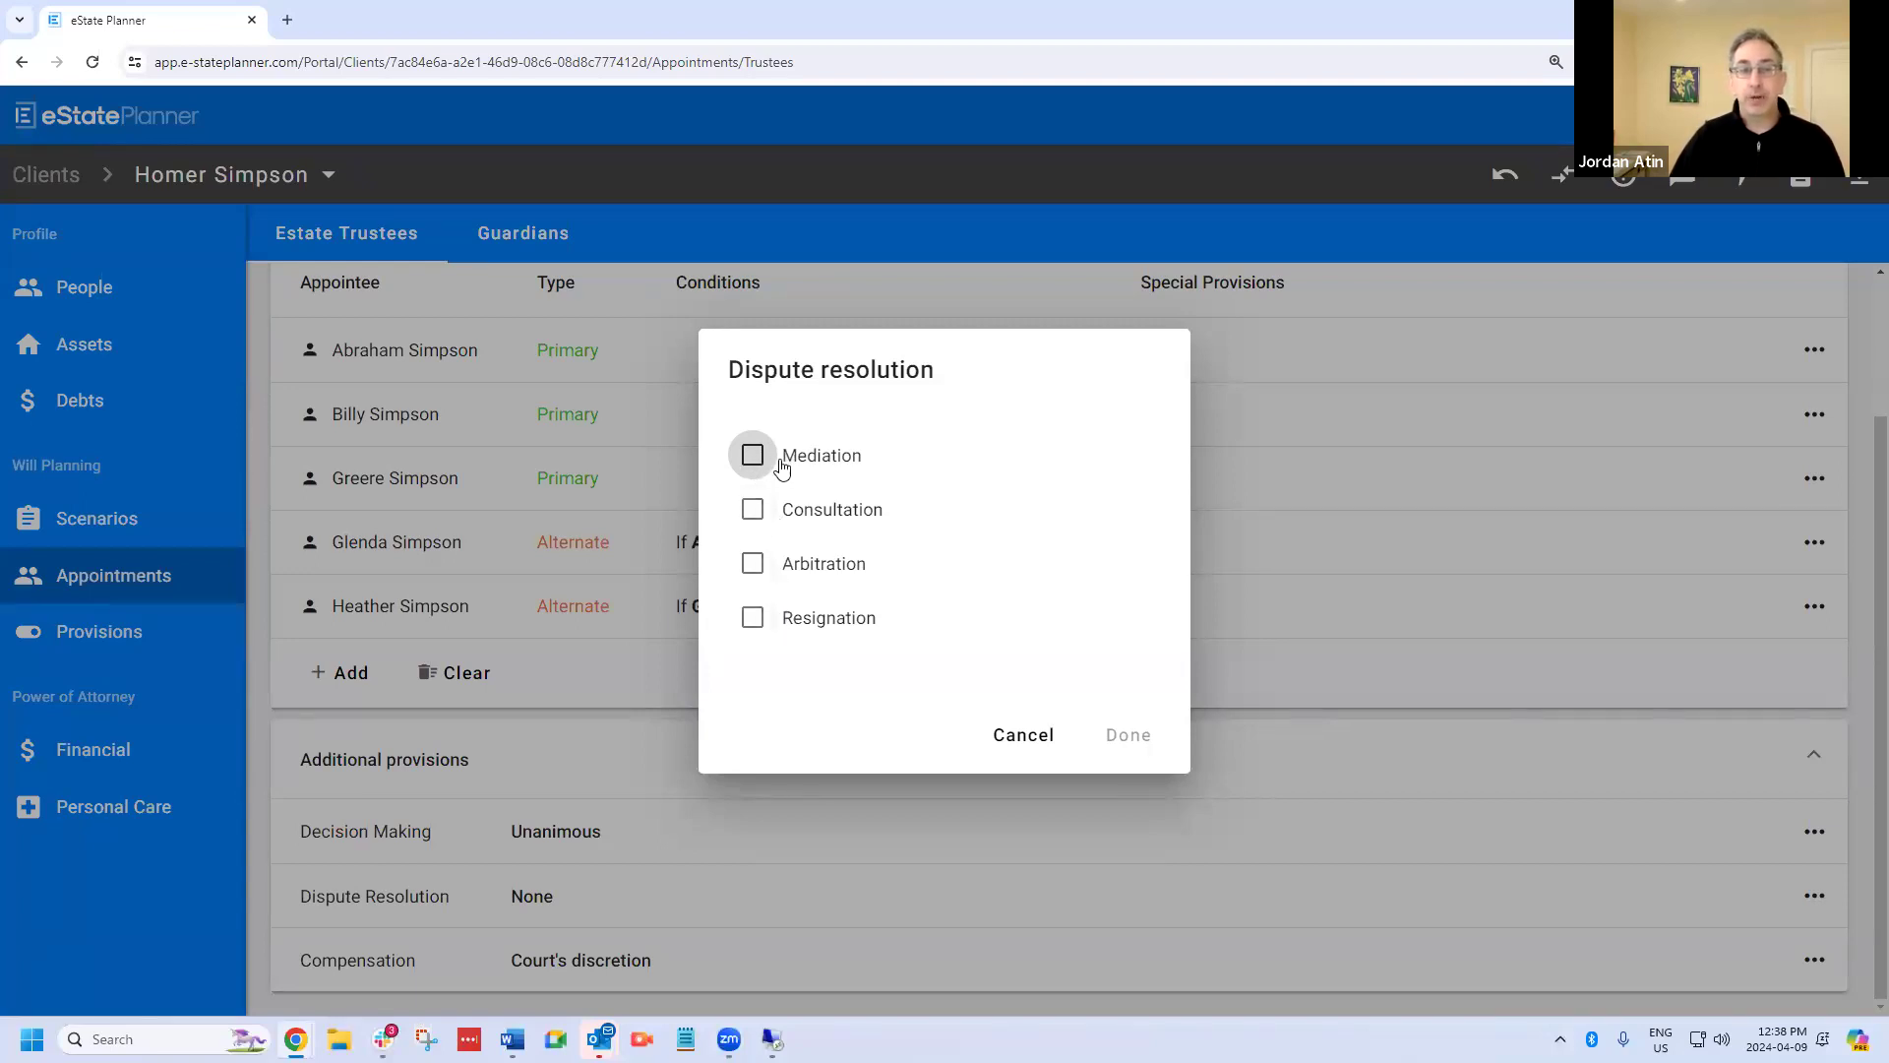
left_click(766, 450)
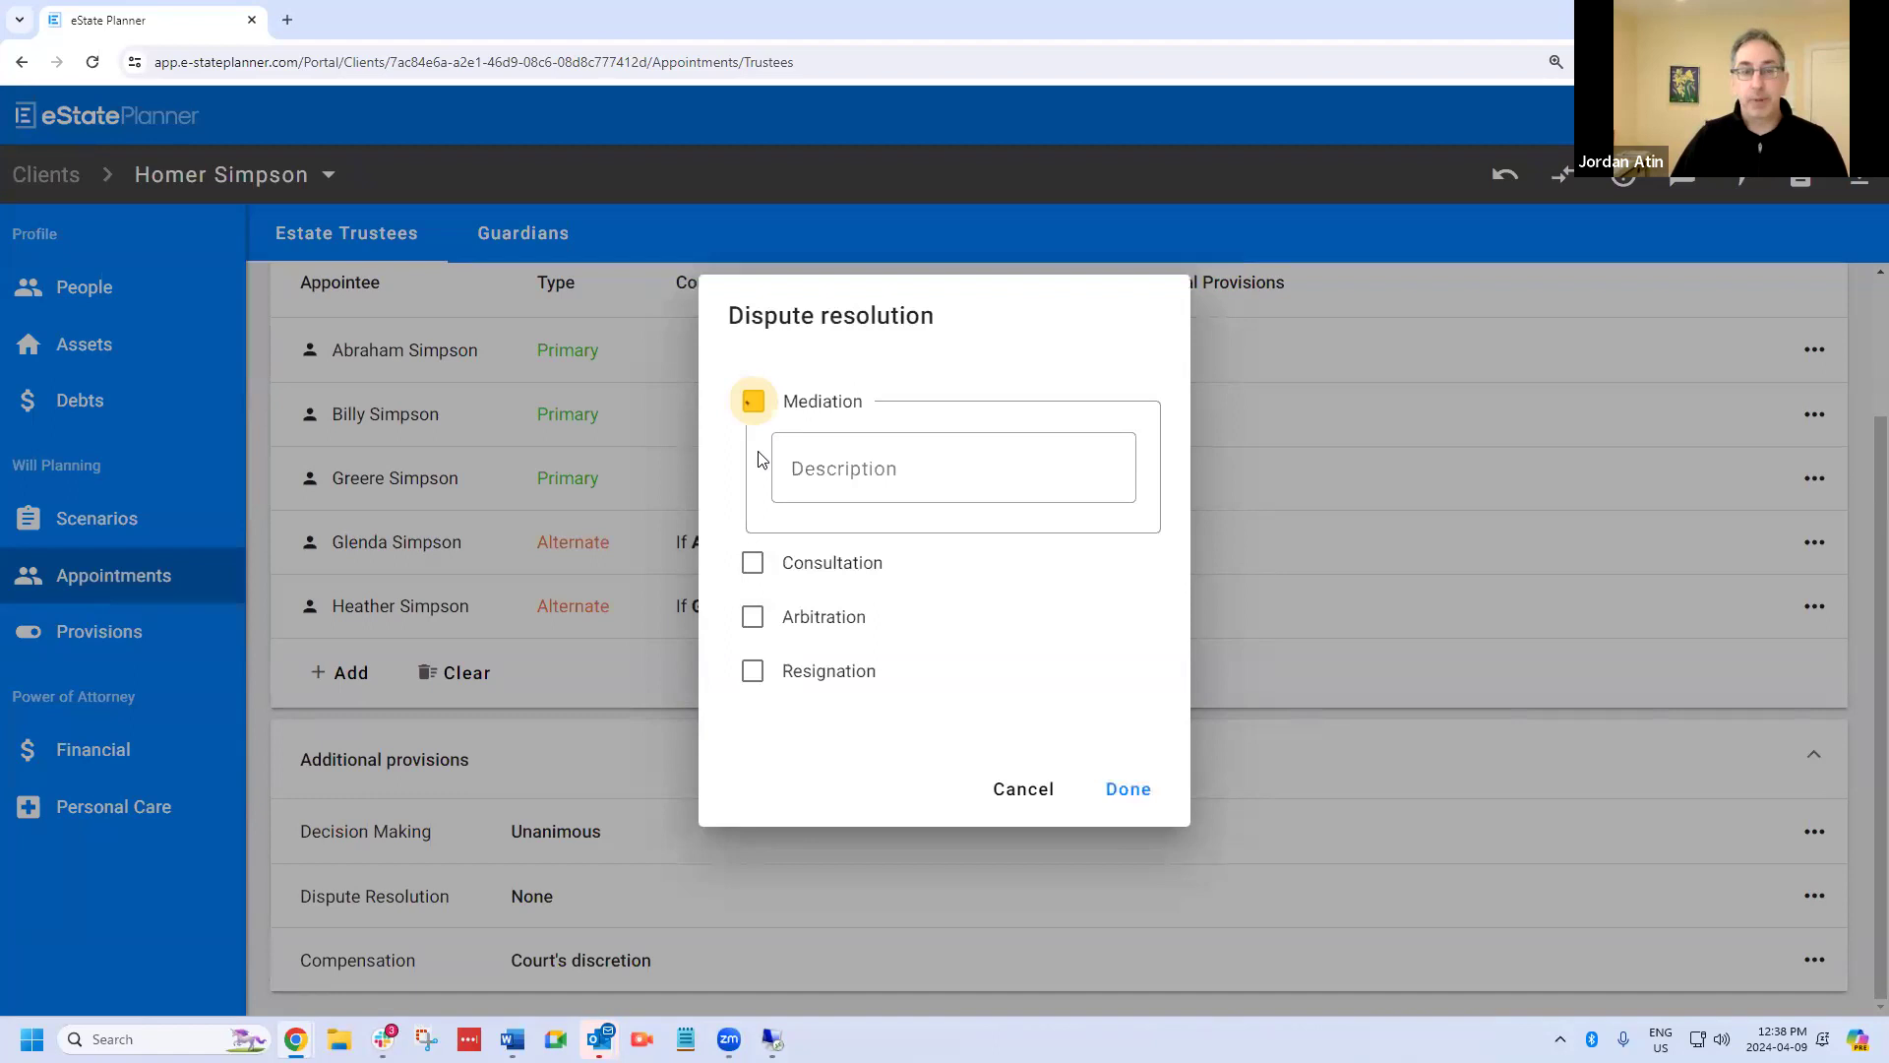
left_click(945, 470)
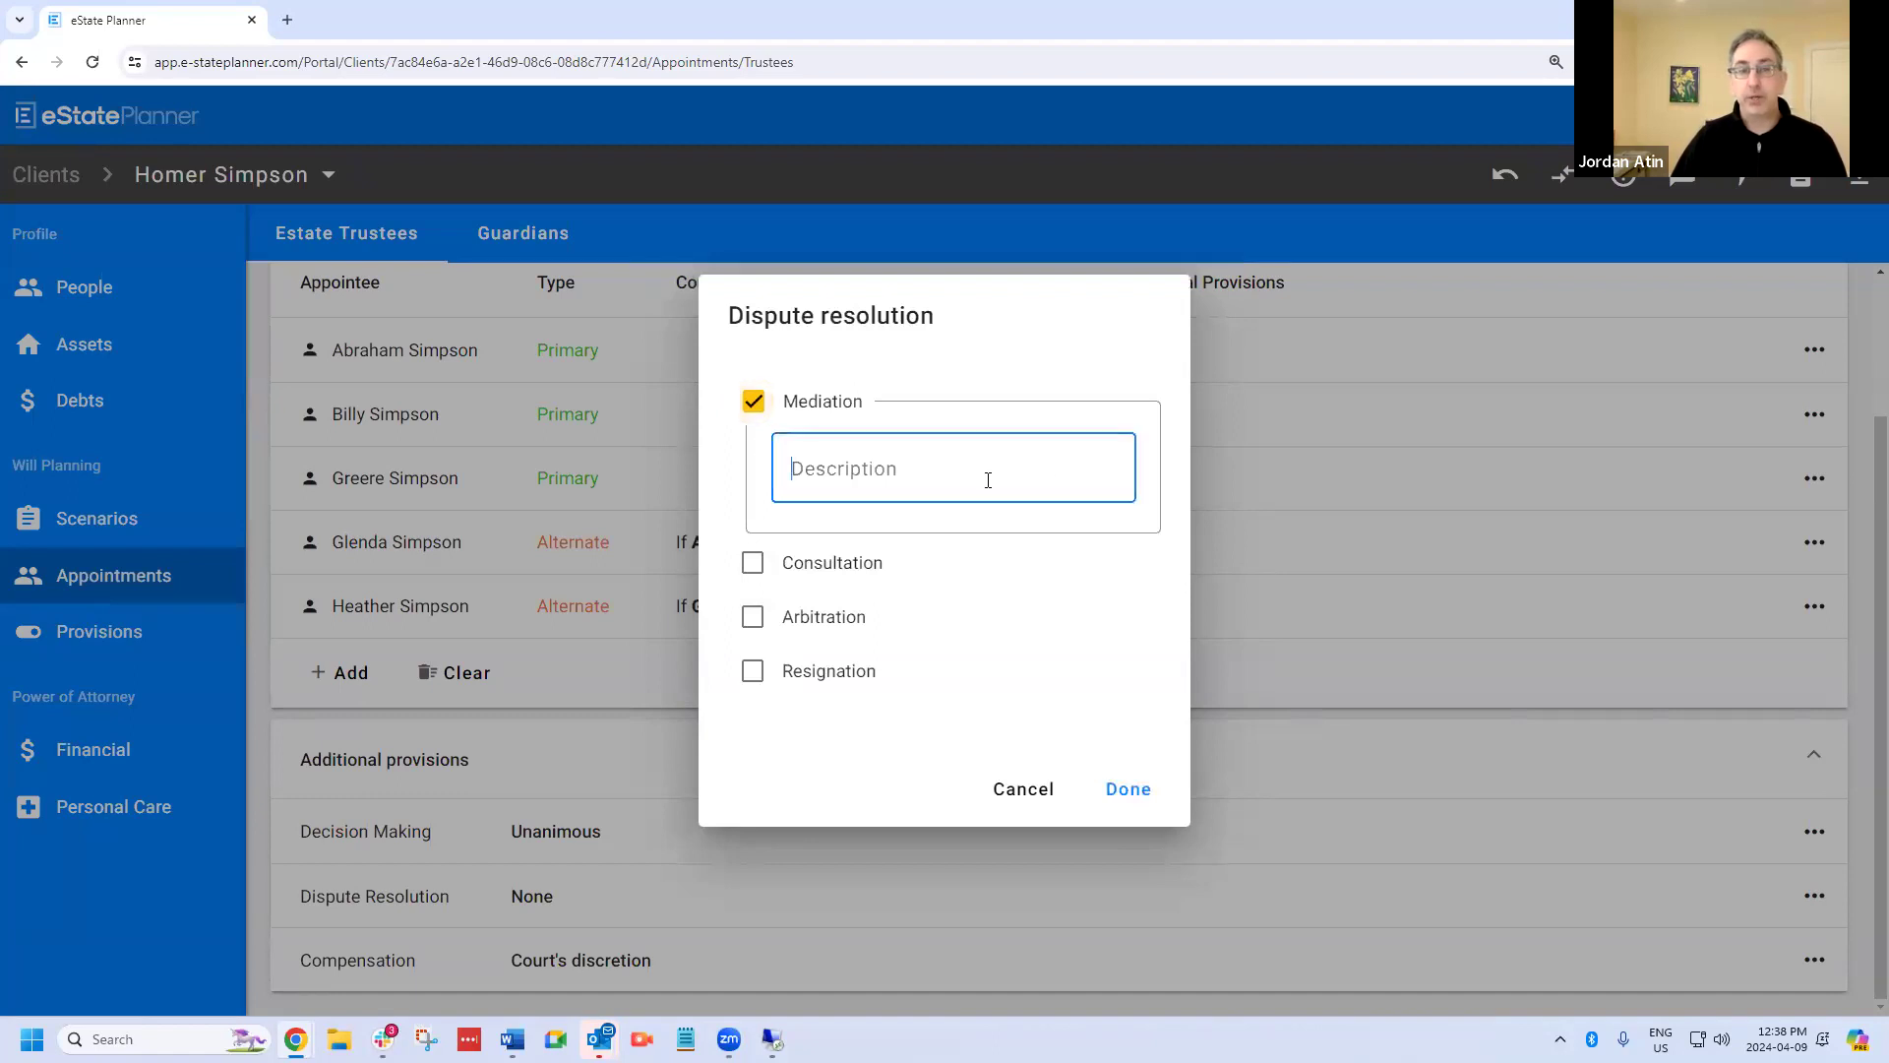
left_click(1122, 788)
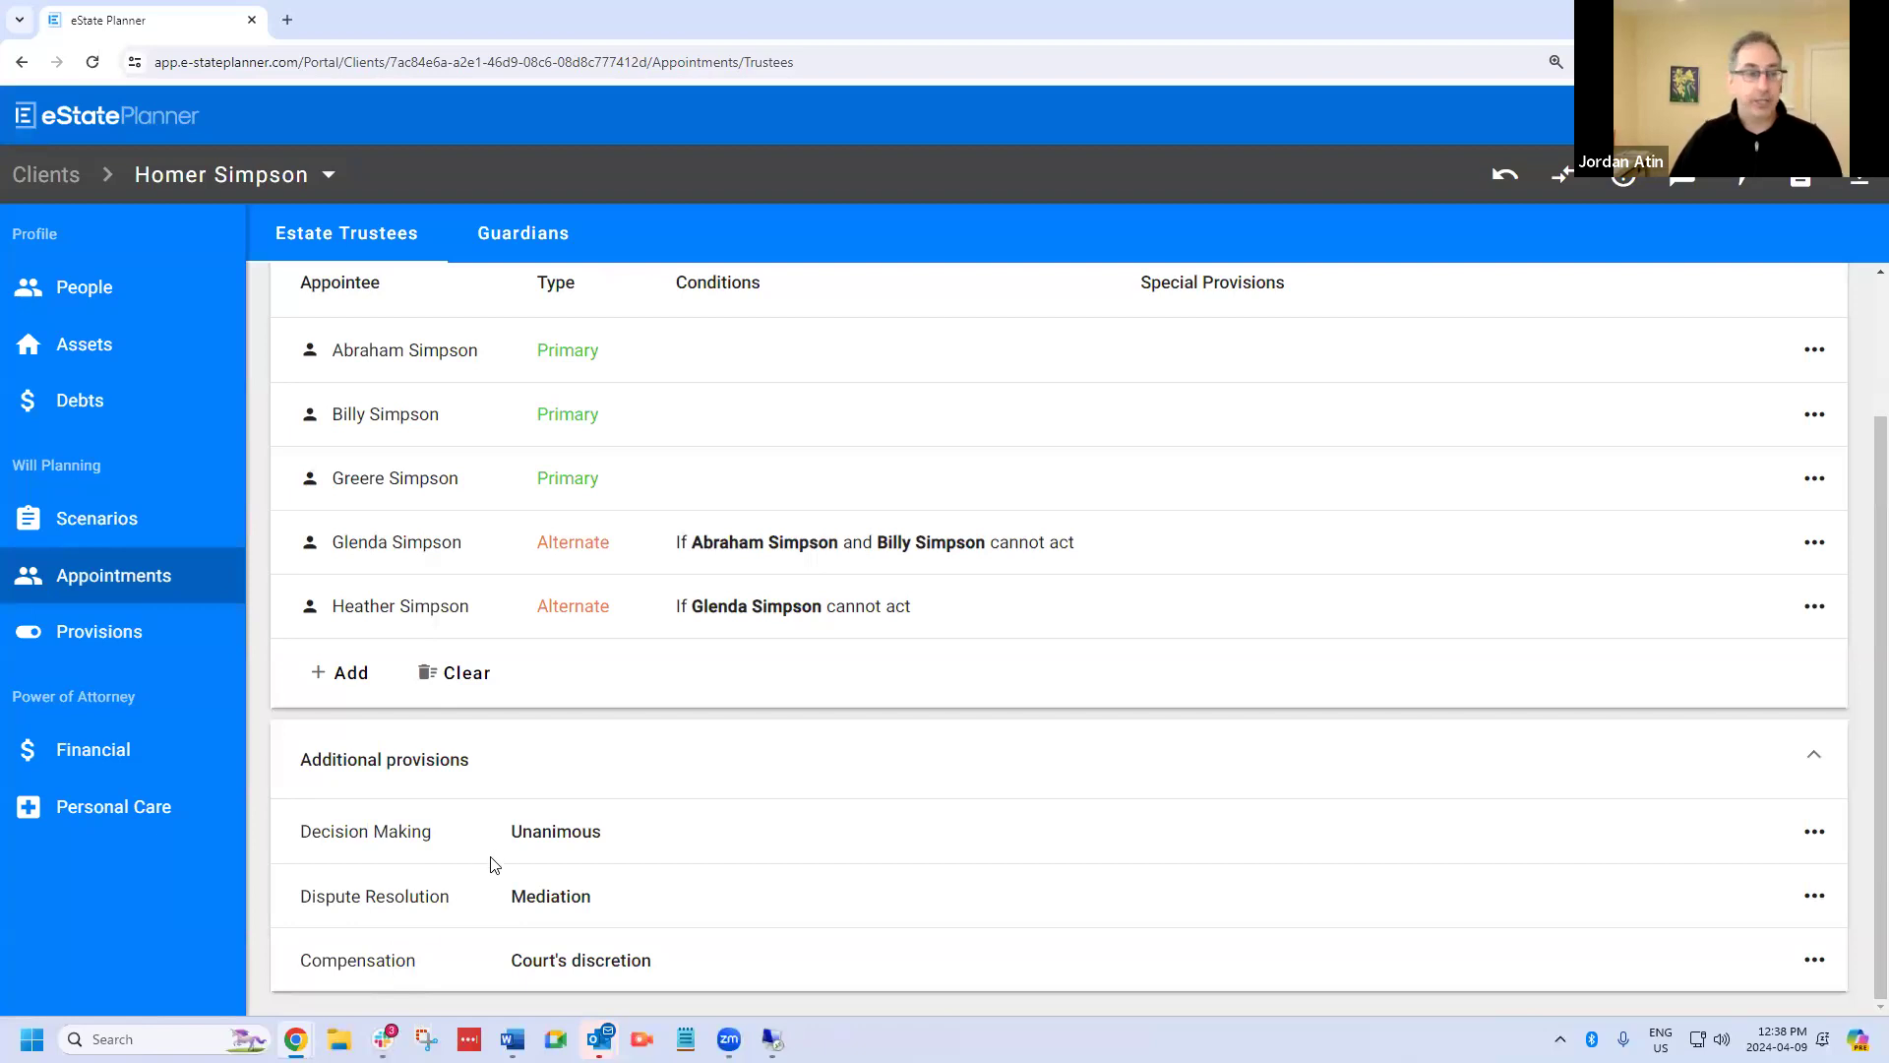
Try setting the estate trustees' compensation type to Fixed by agreement.
left_click(366, 968)
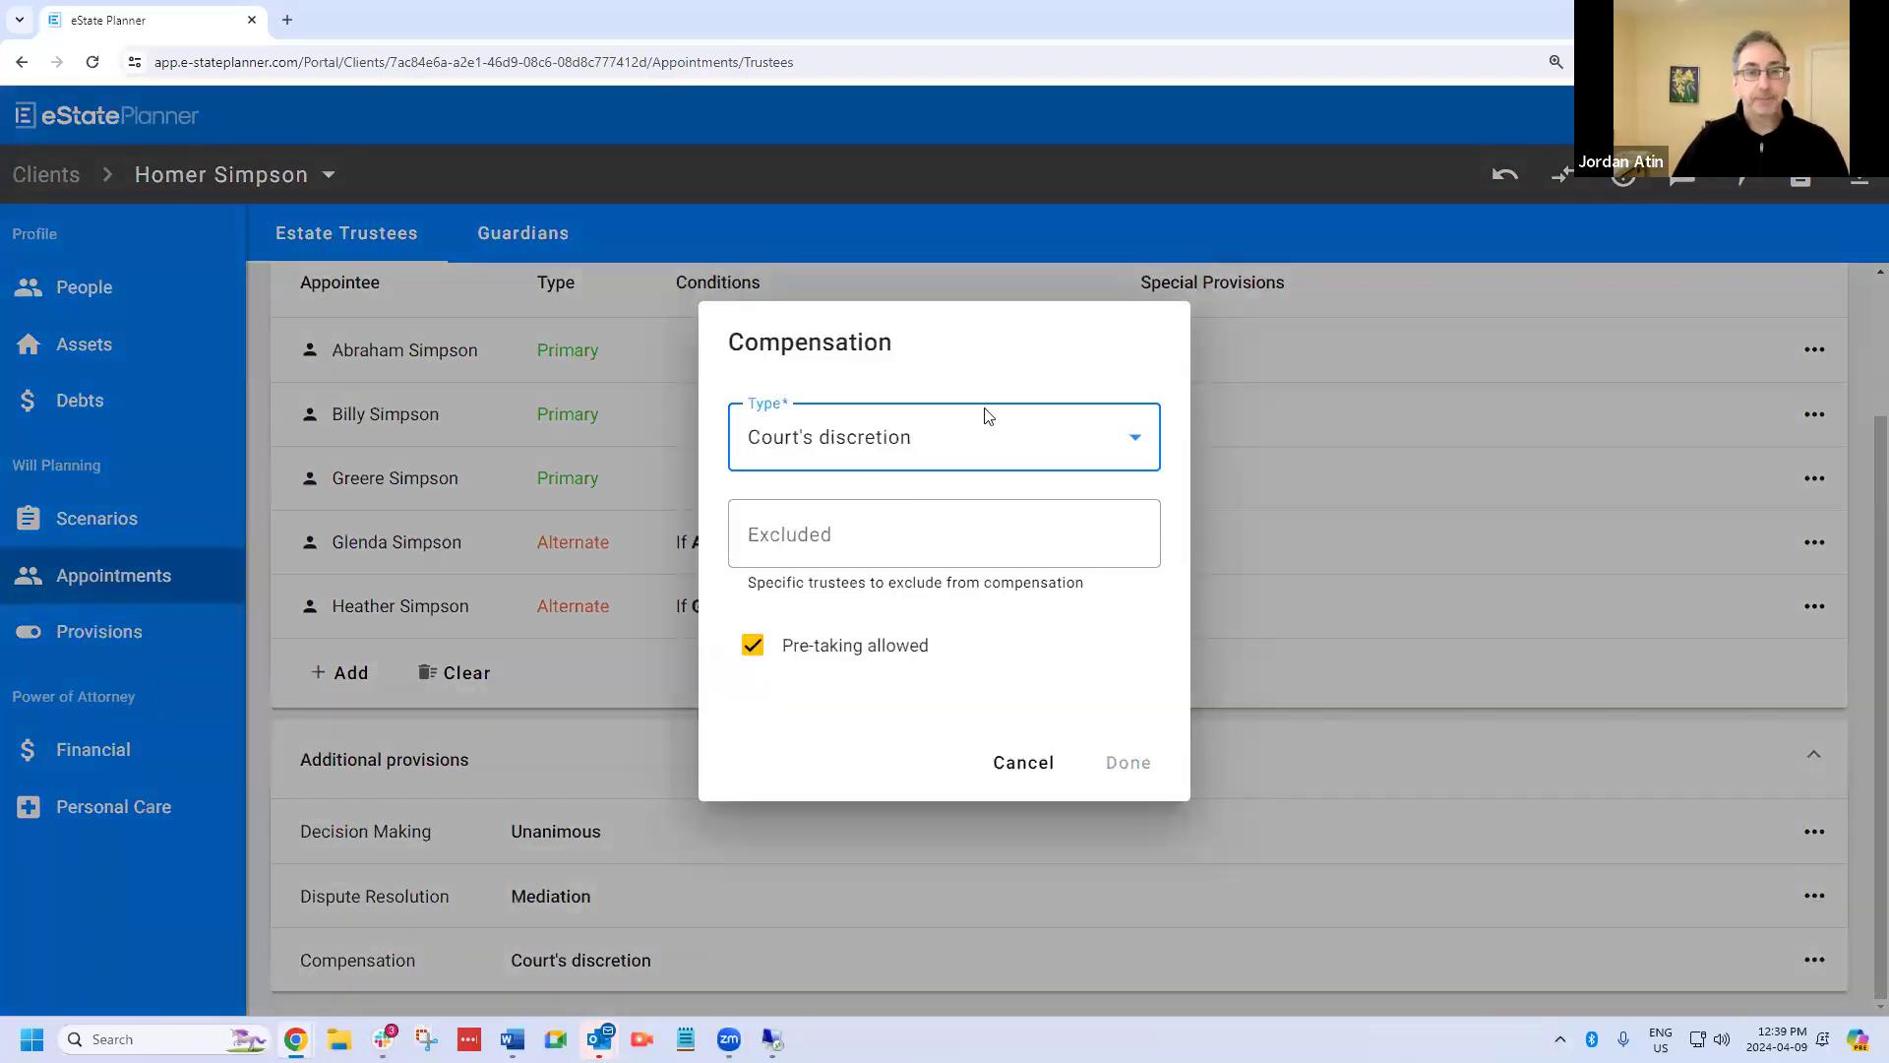
left_click(1023, 444)
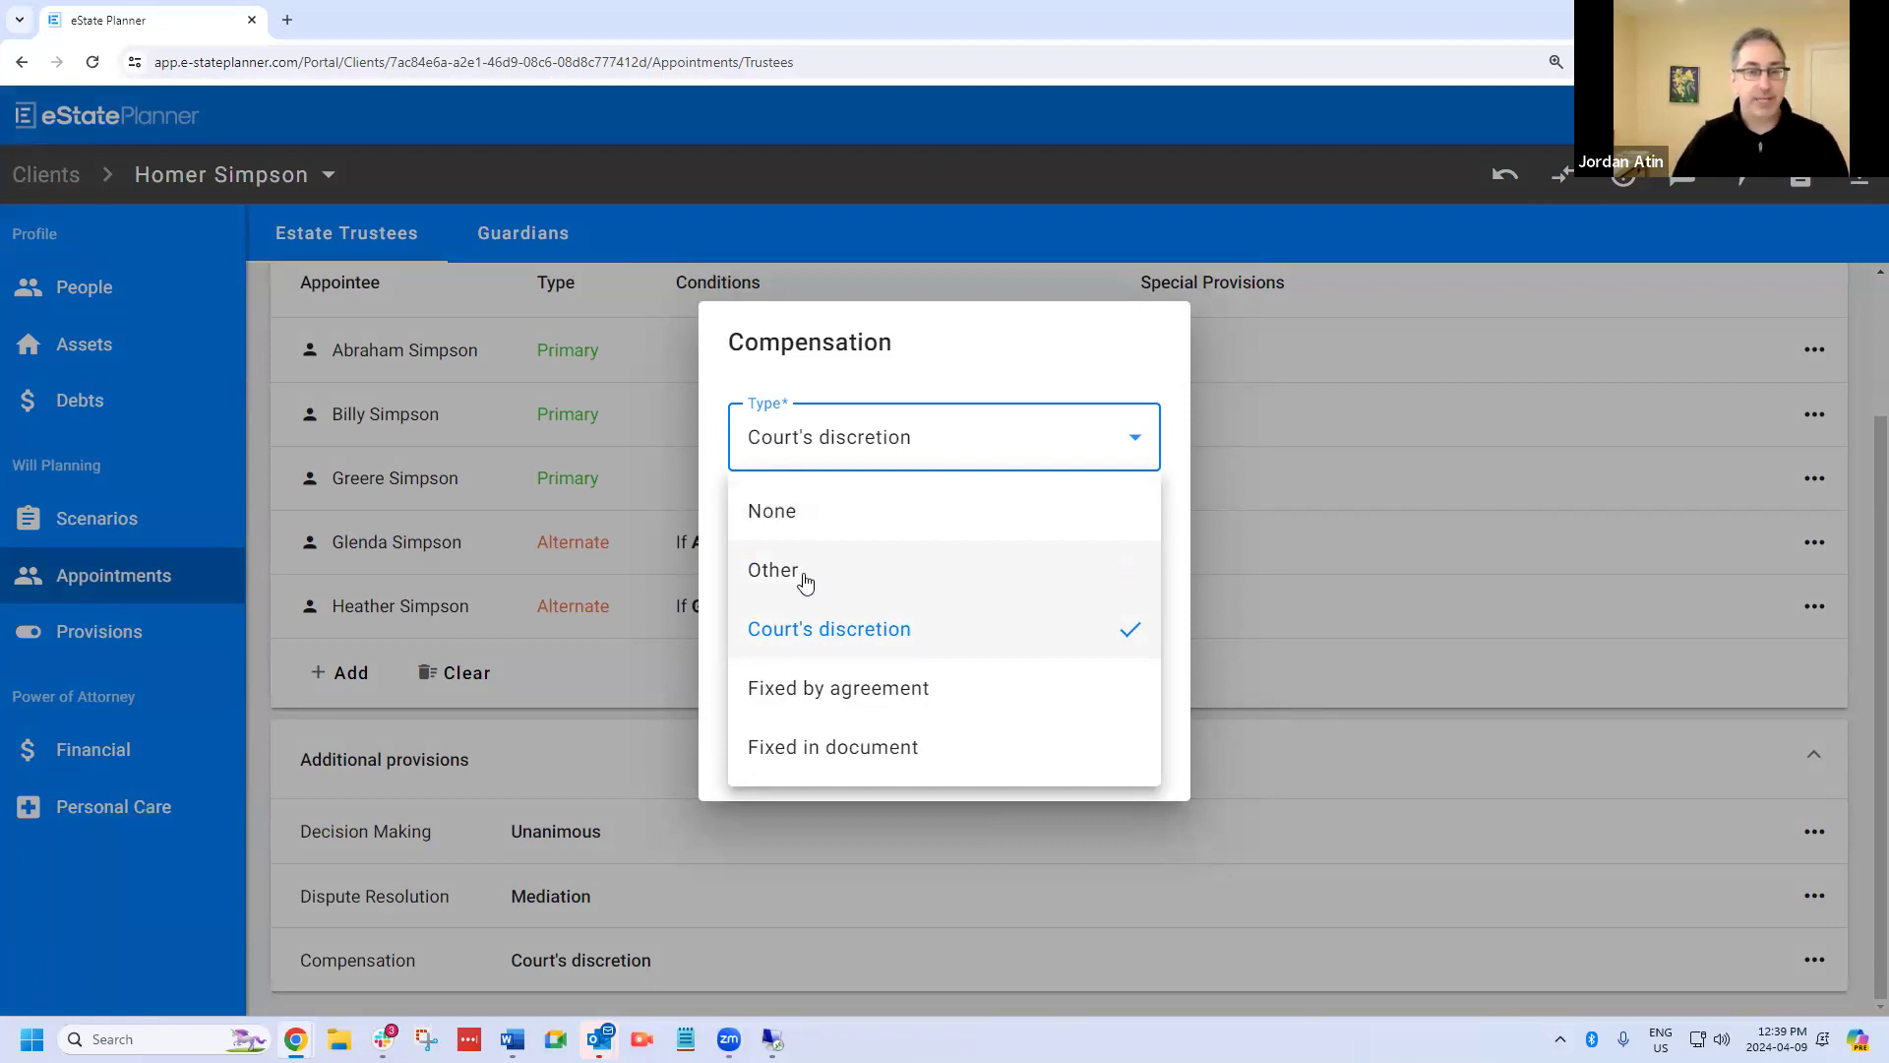
left_click(866, 691)
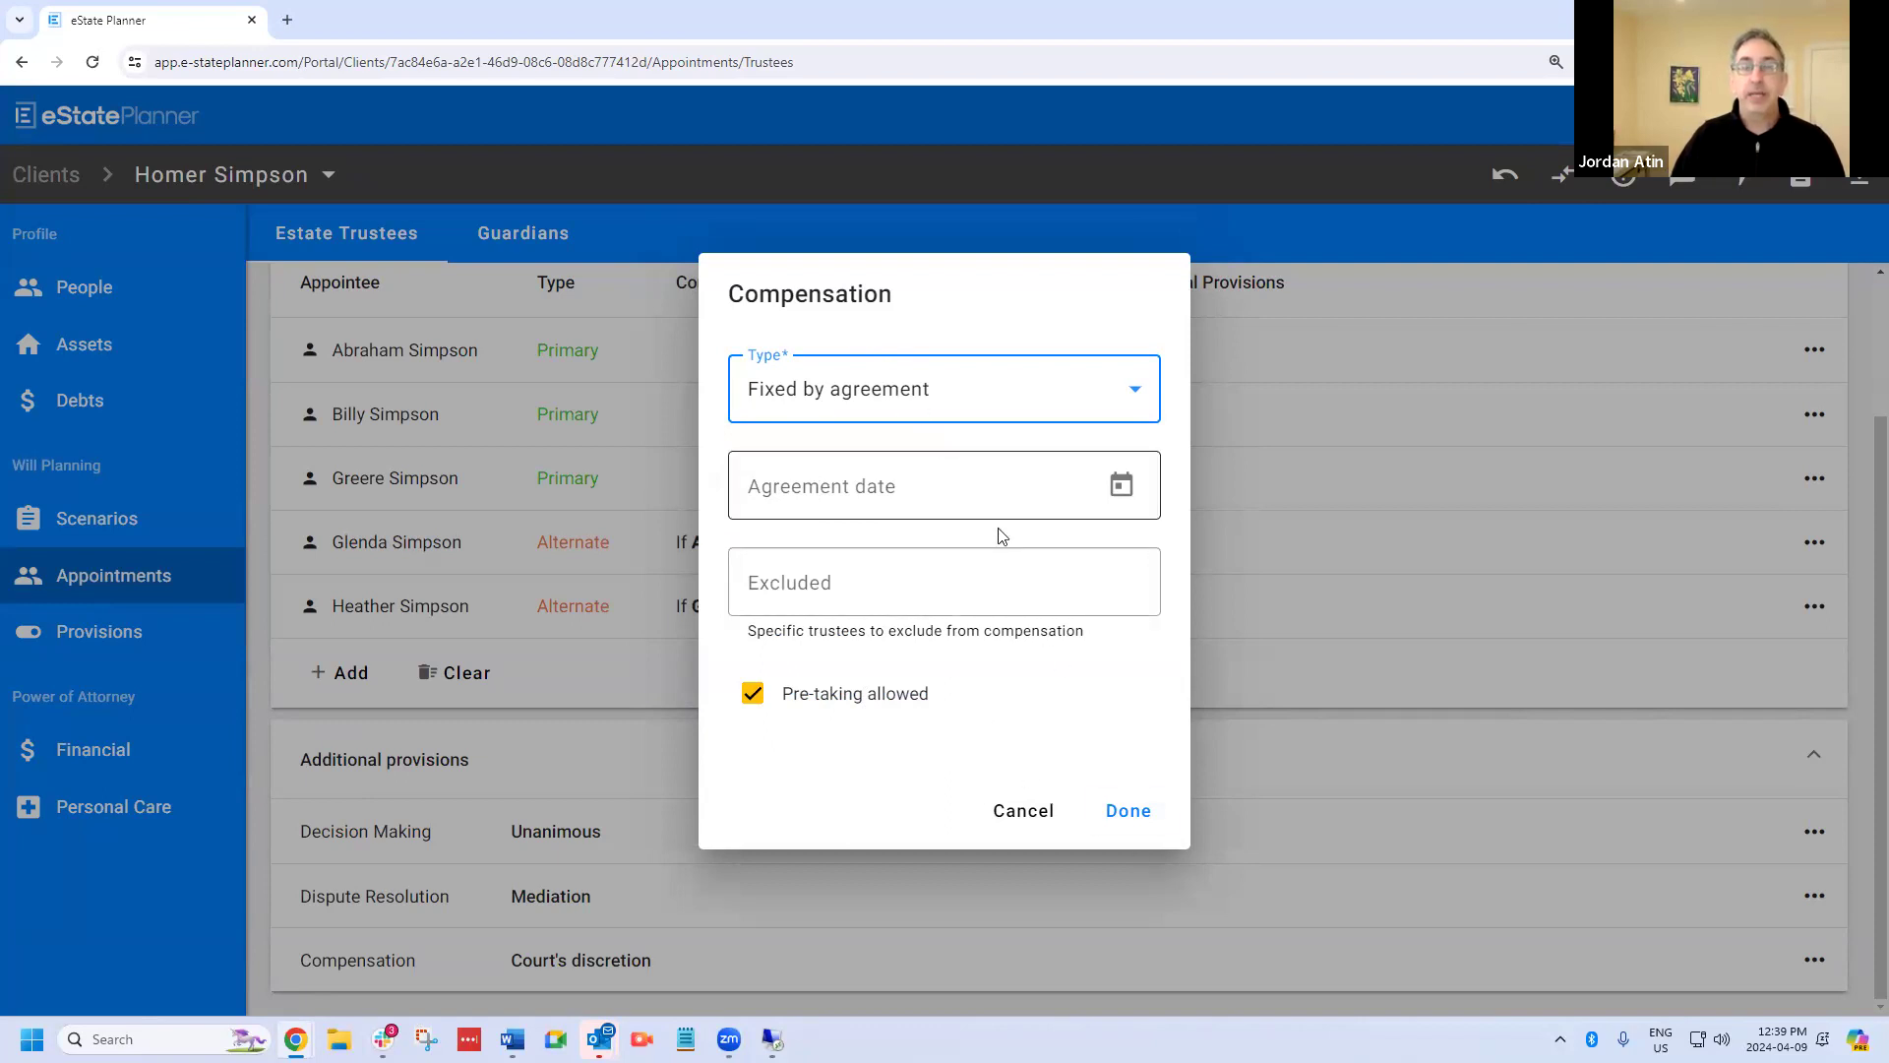
left_click(1019, 810)
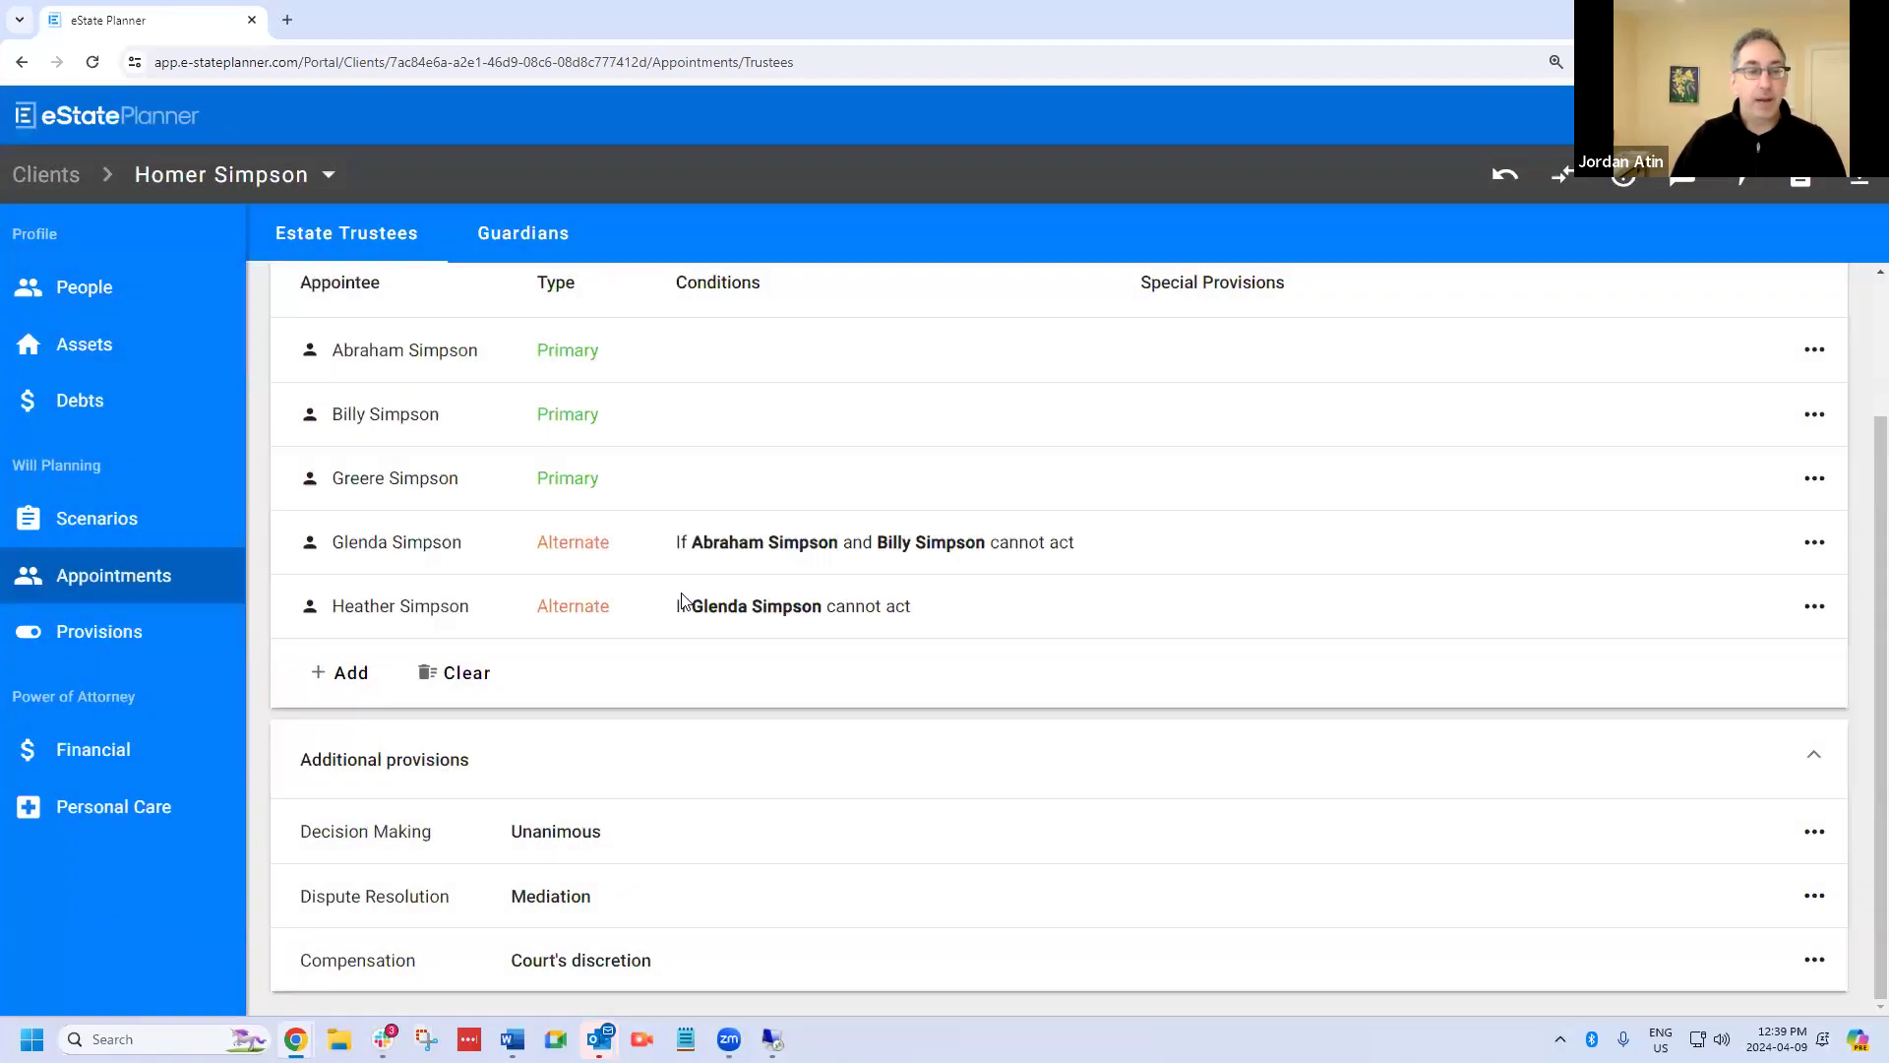
Set the estate trustees' compensation type to Fixed in document.
left_click(374, 971)
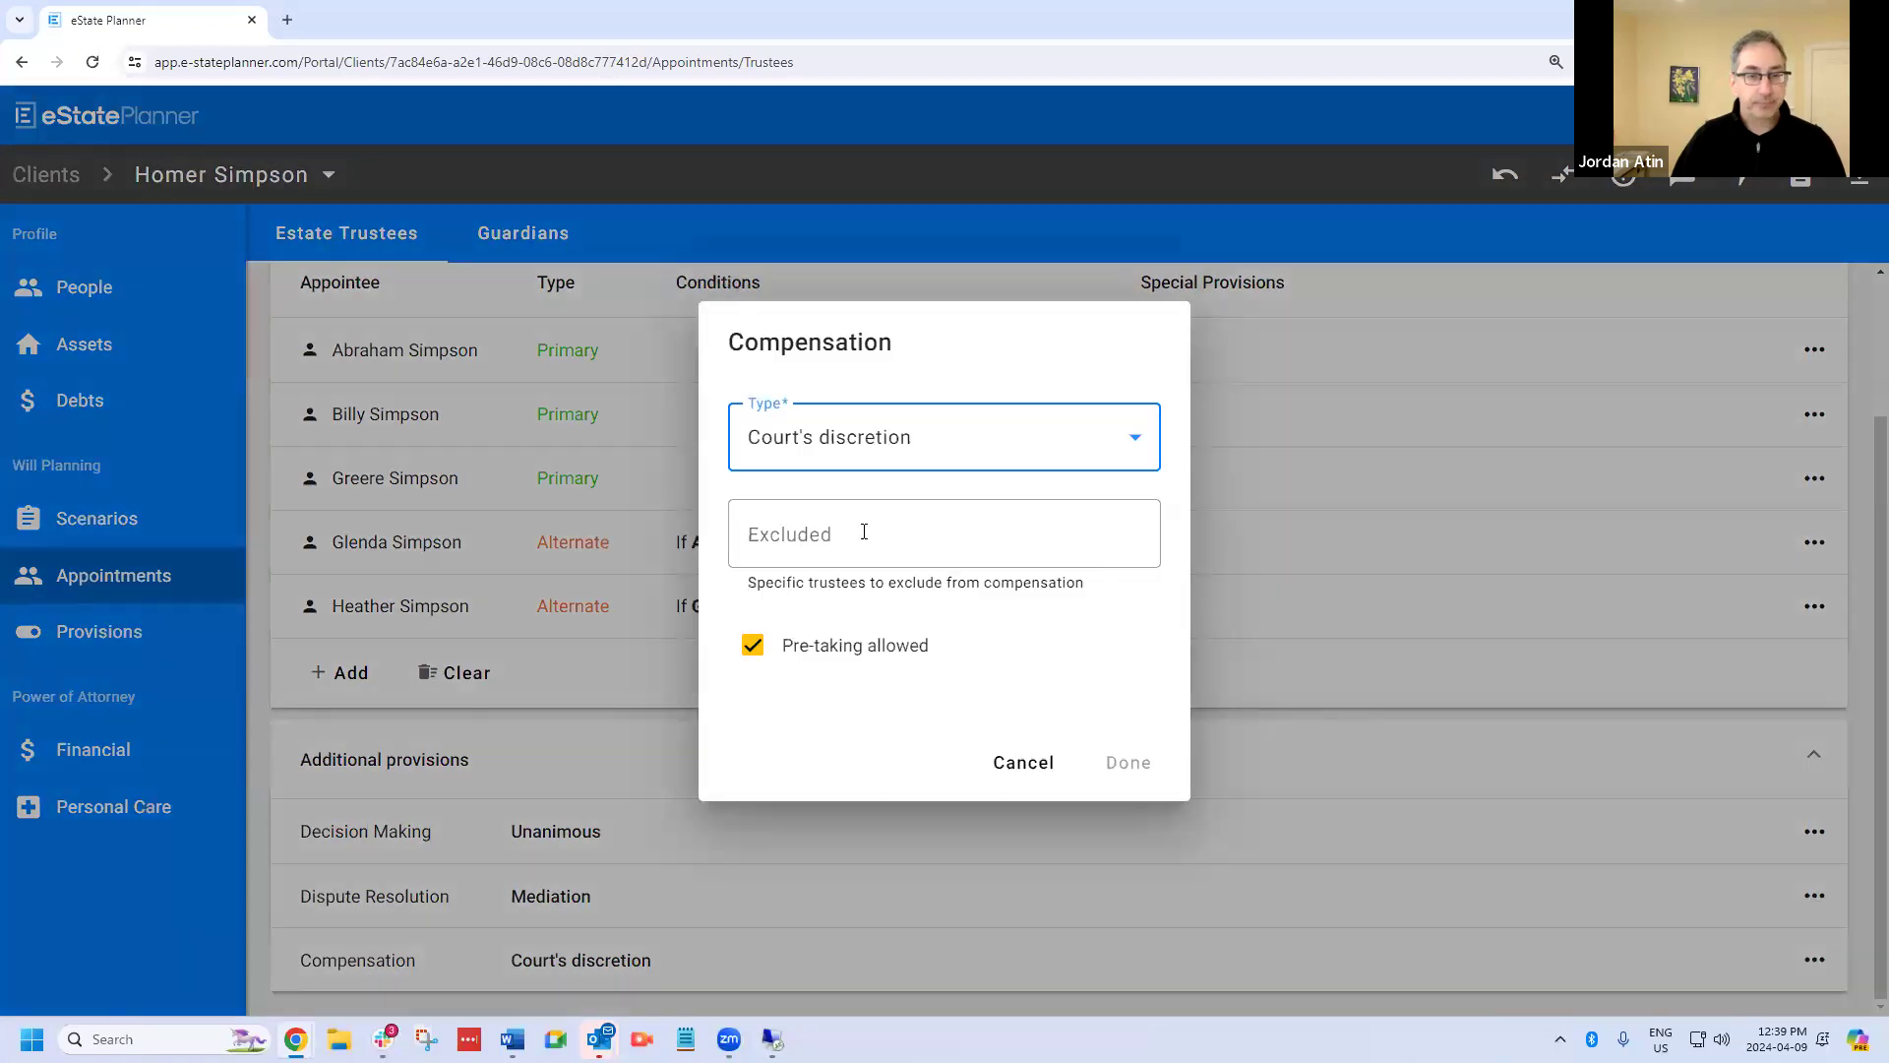
left_click(899, 451)
left_click(924, 748)
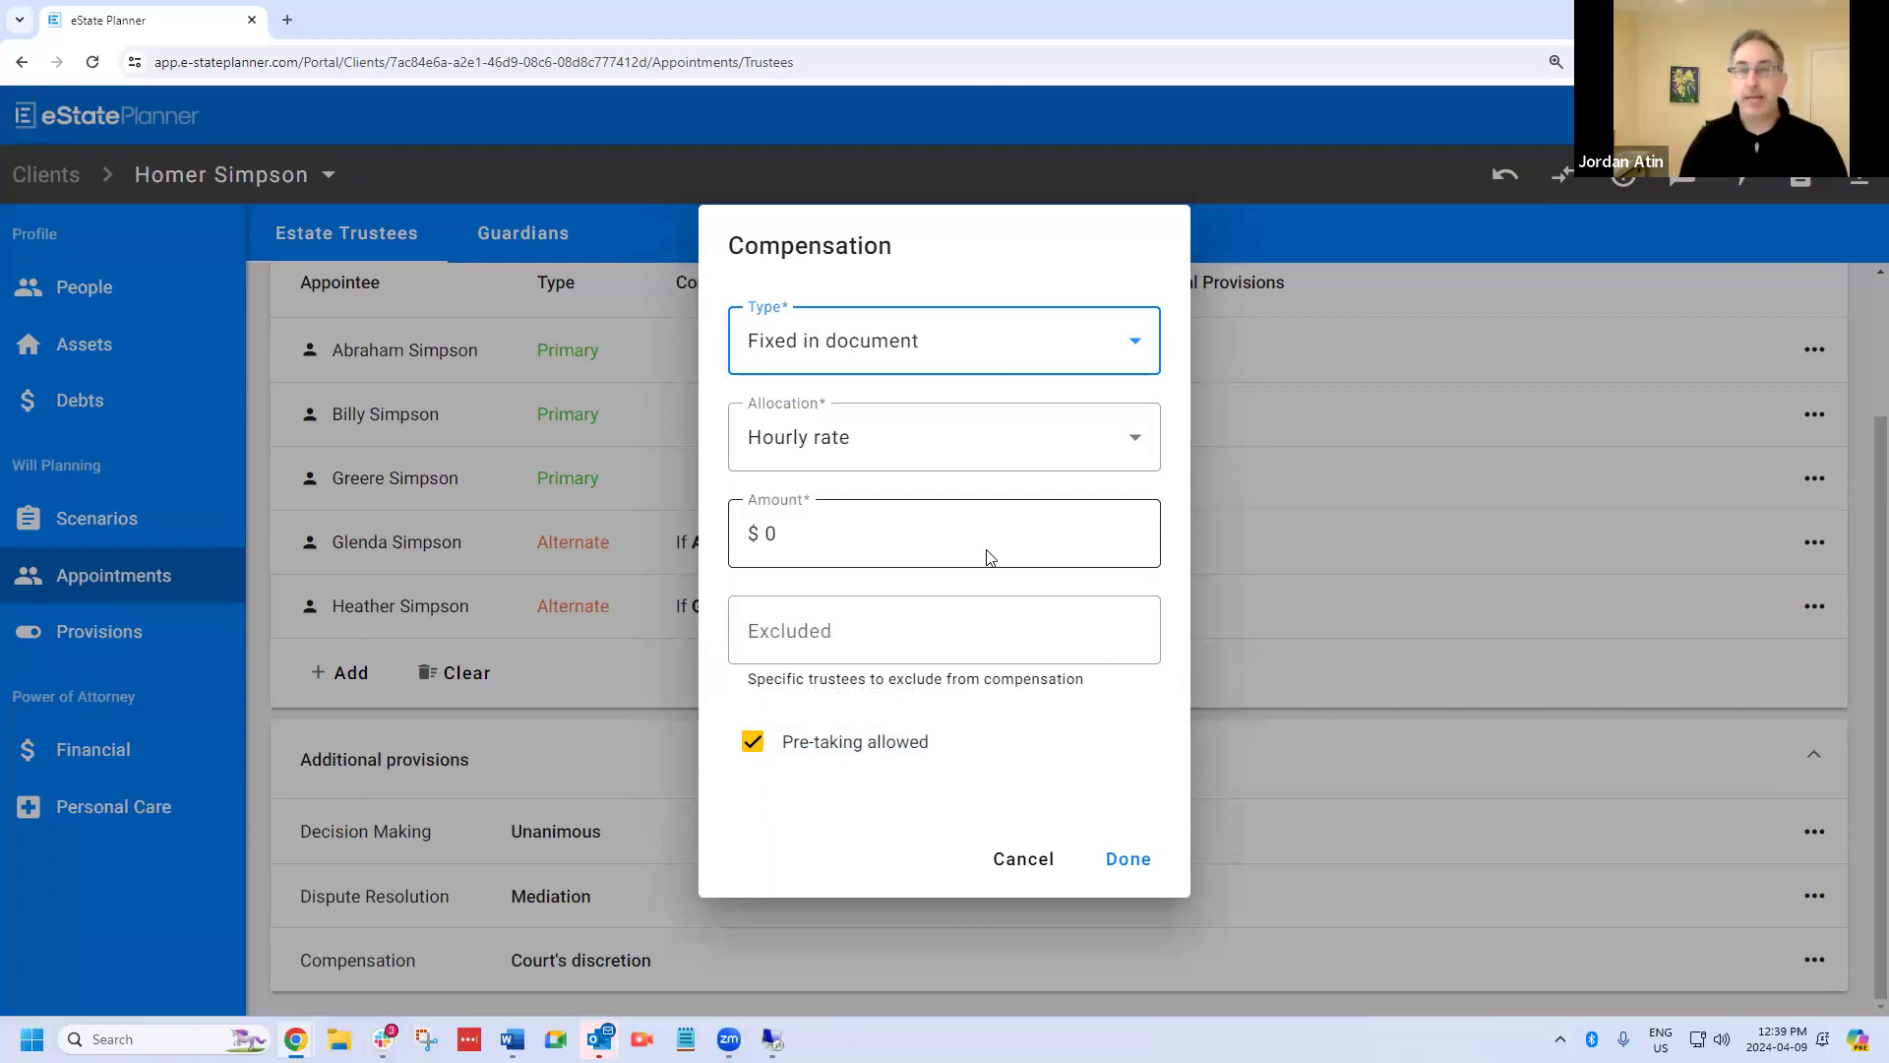
Try the Lump sum and Hourly rate allocations for the trustees' compensation.
left_click(895, 435)
left_click(868, 516)
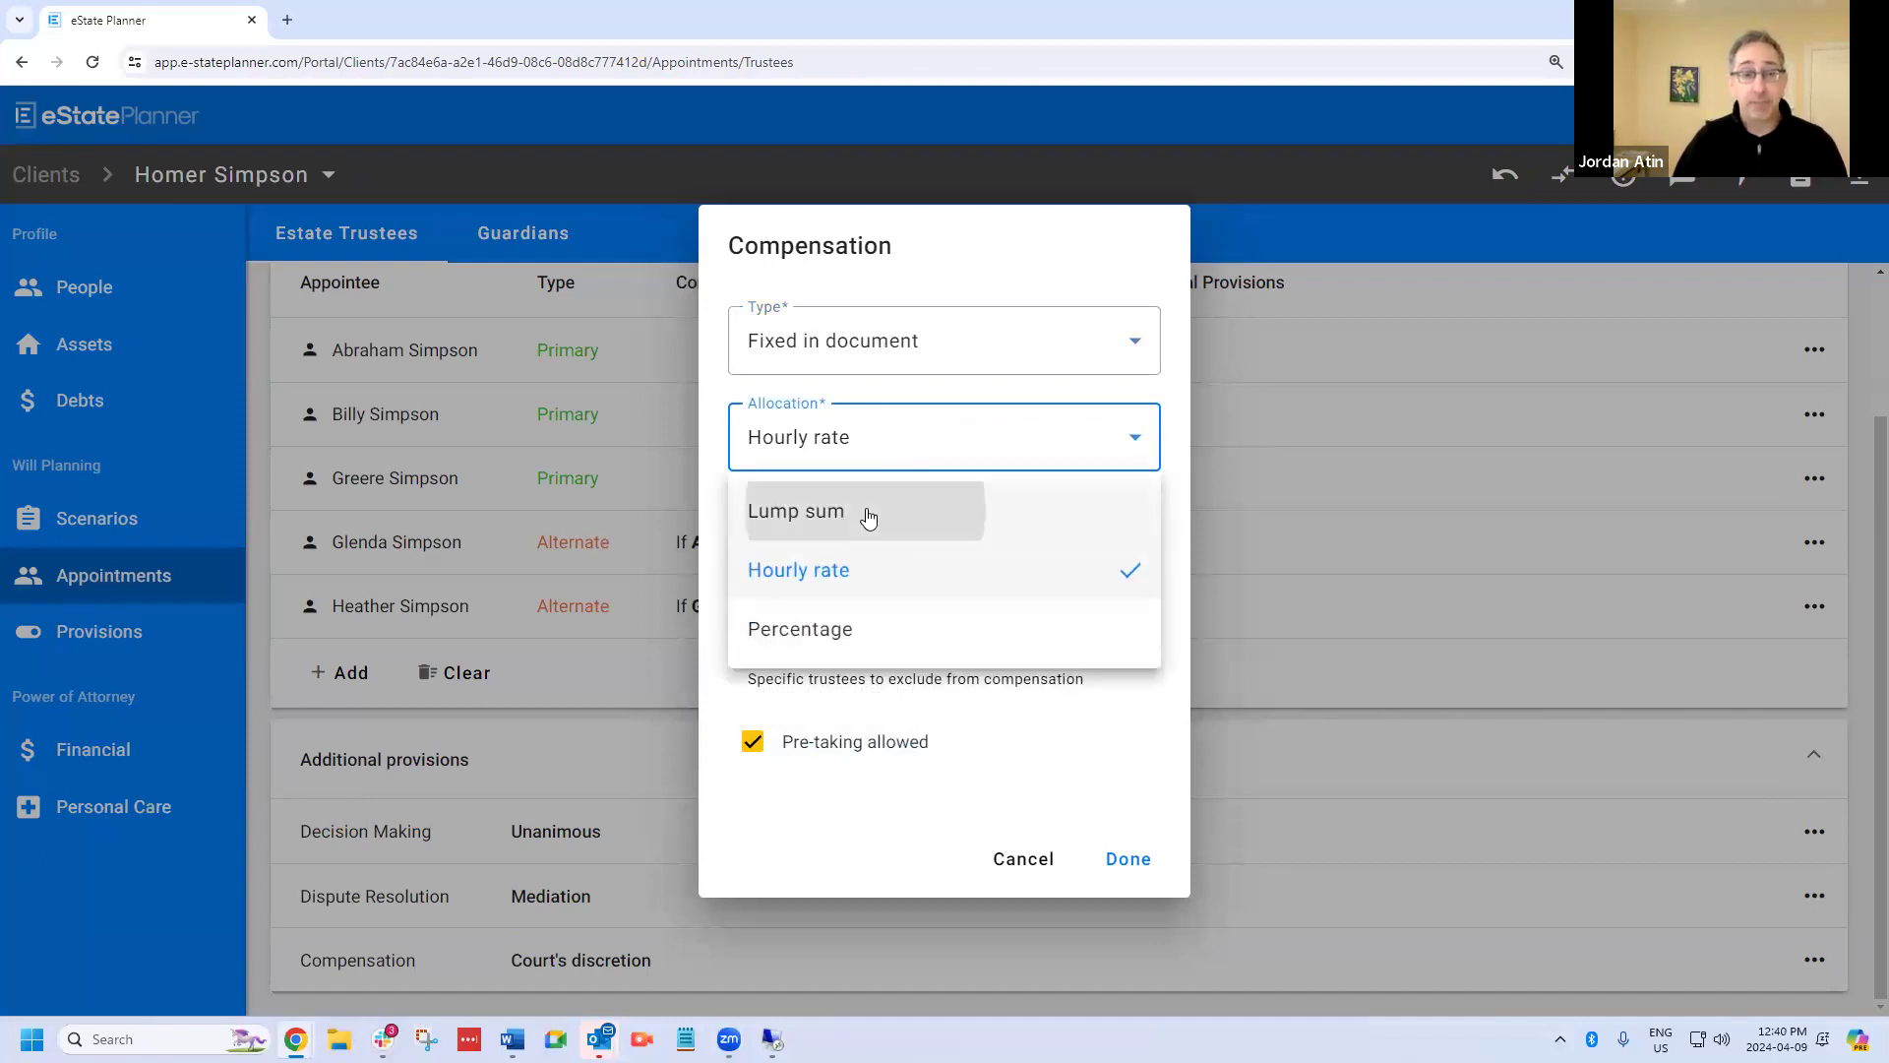
left_click(898, 449)
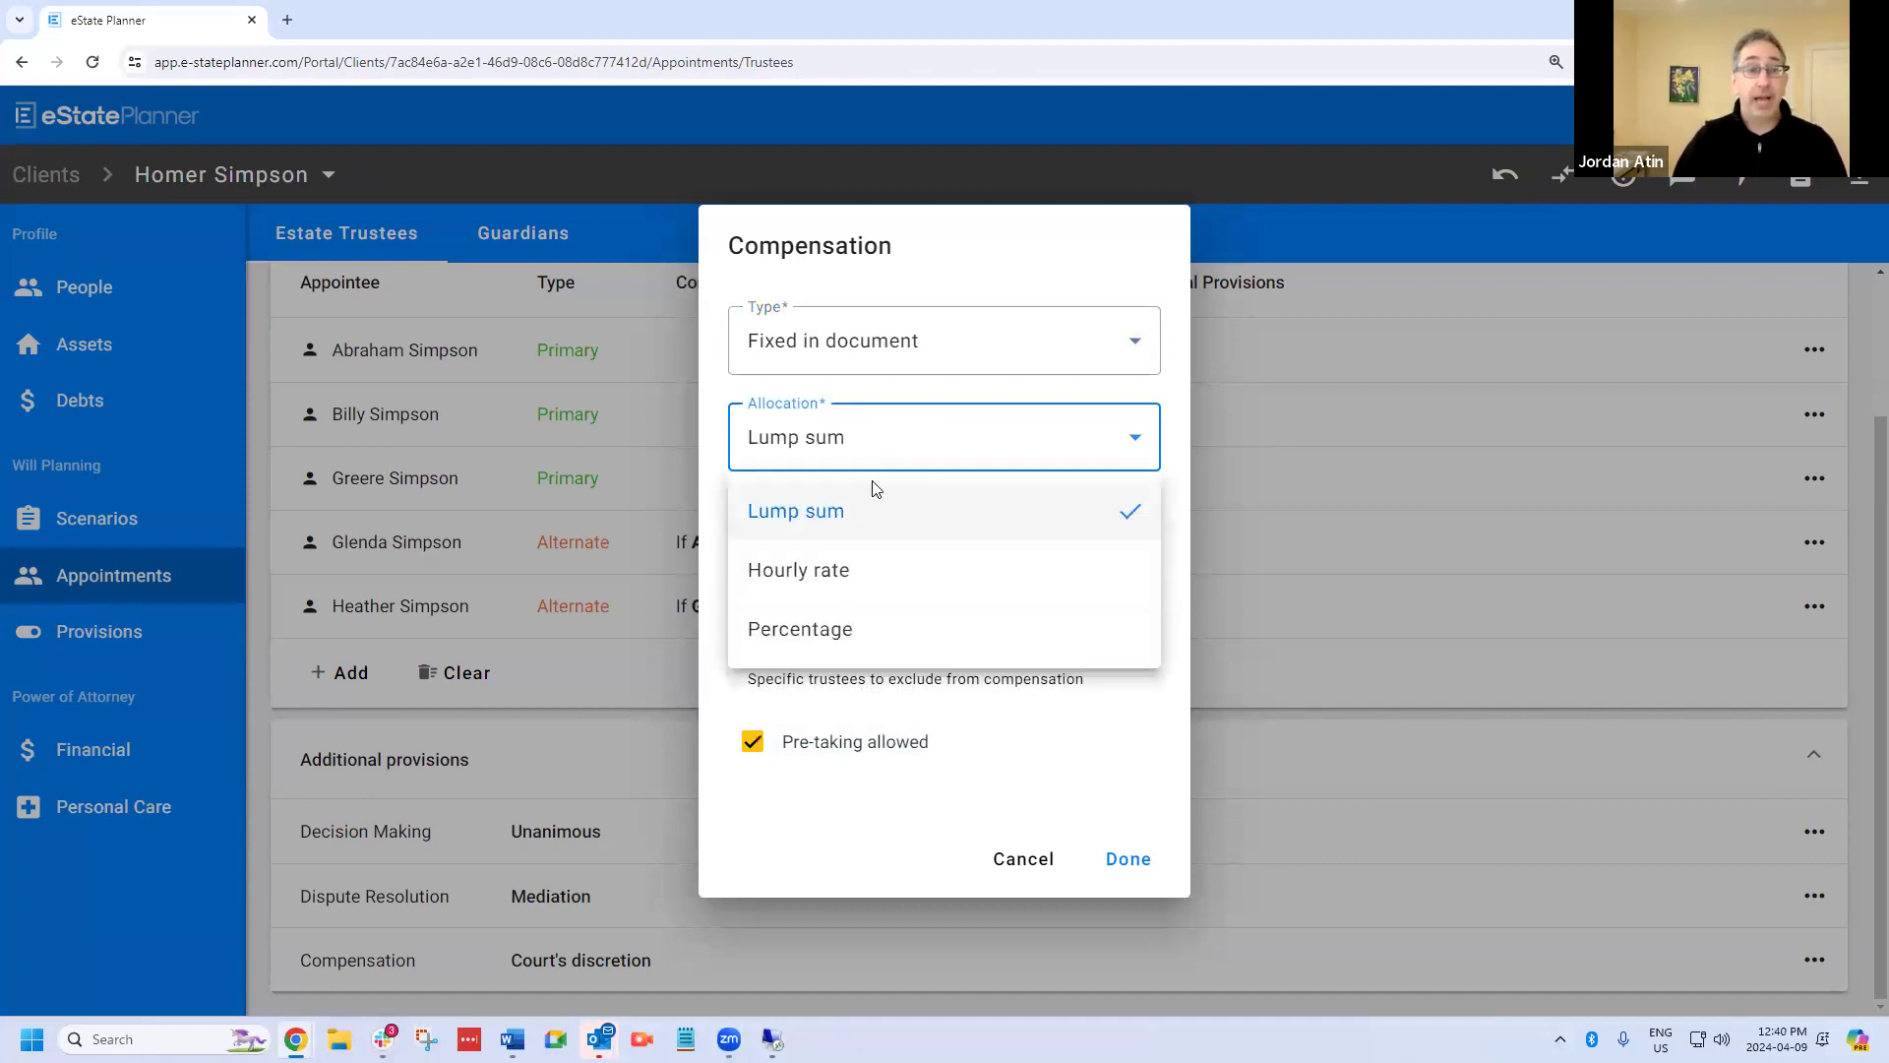
left_click(856, 568)
Set the compensation allocation to Percentage, at 1% of receipts.
left_click(912, 436)
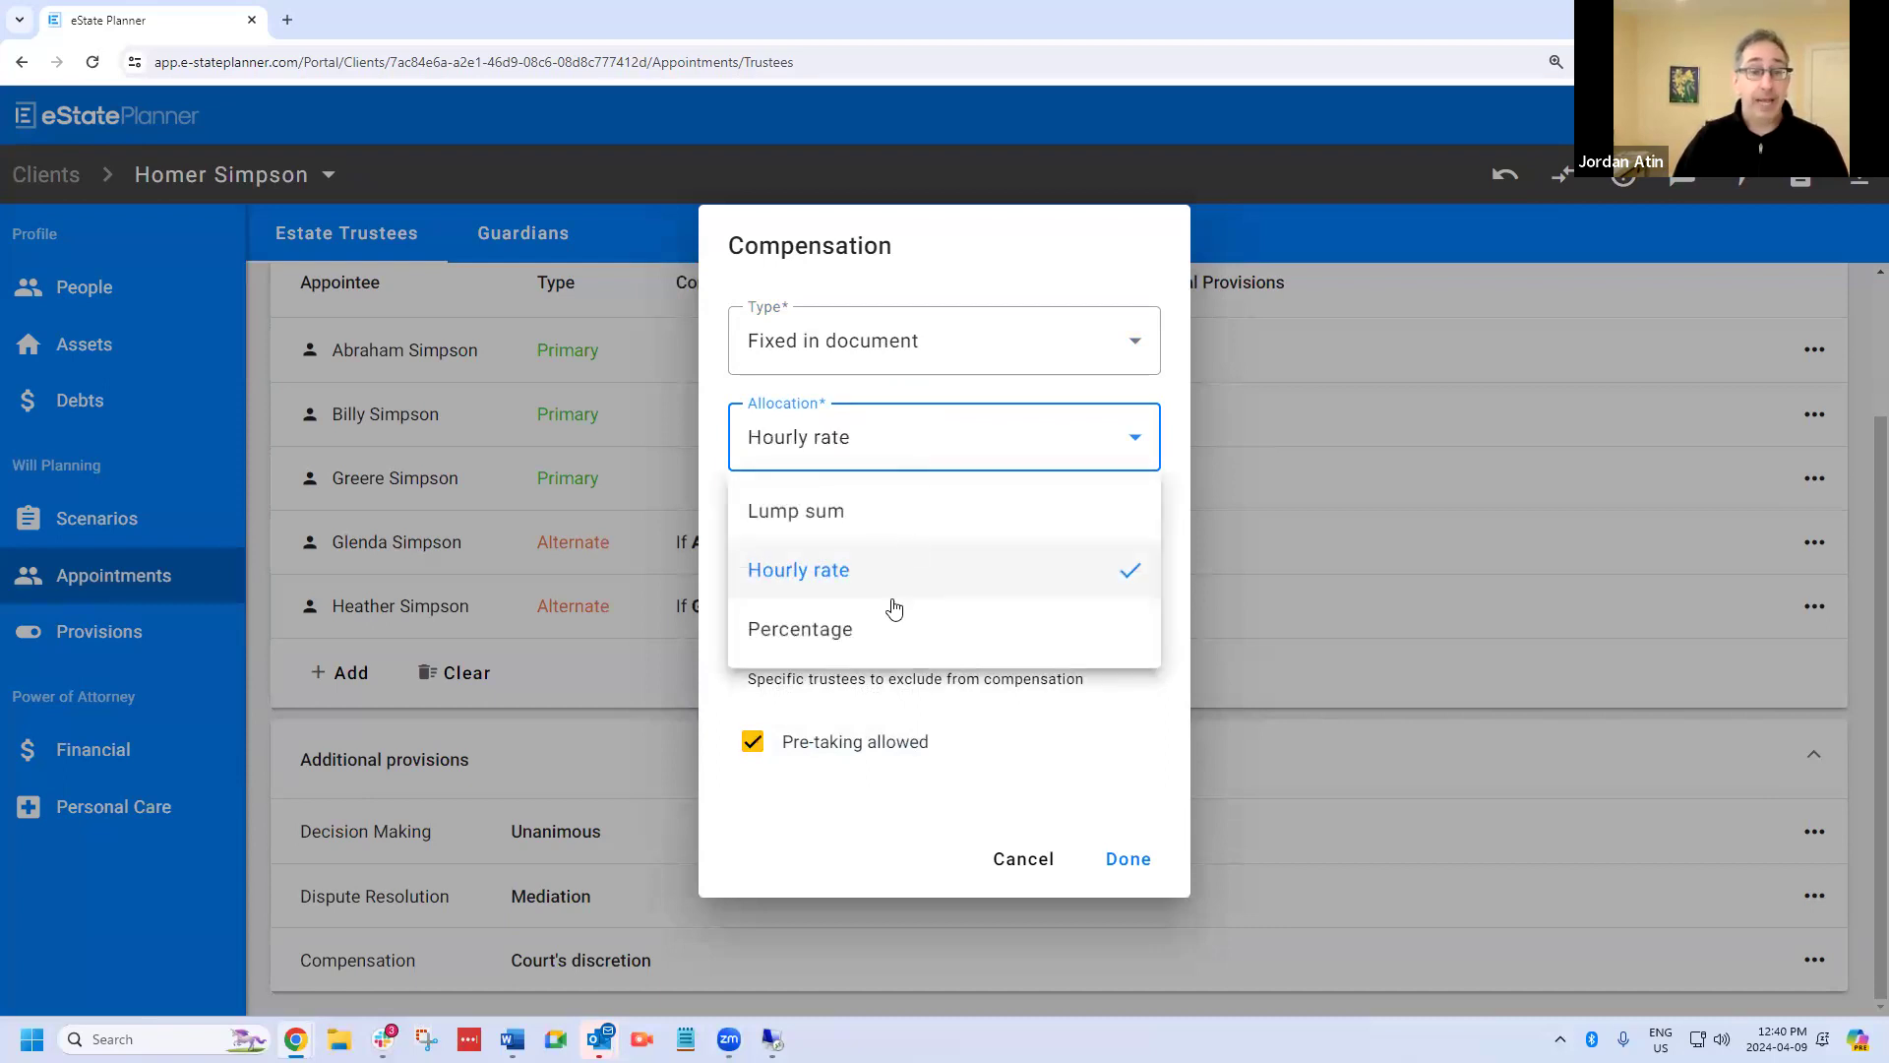
left_click(890, 624)
left_click(1120, 533)
left_click(1120, 532)
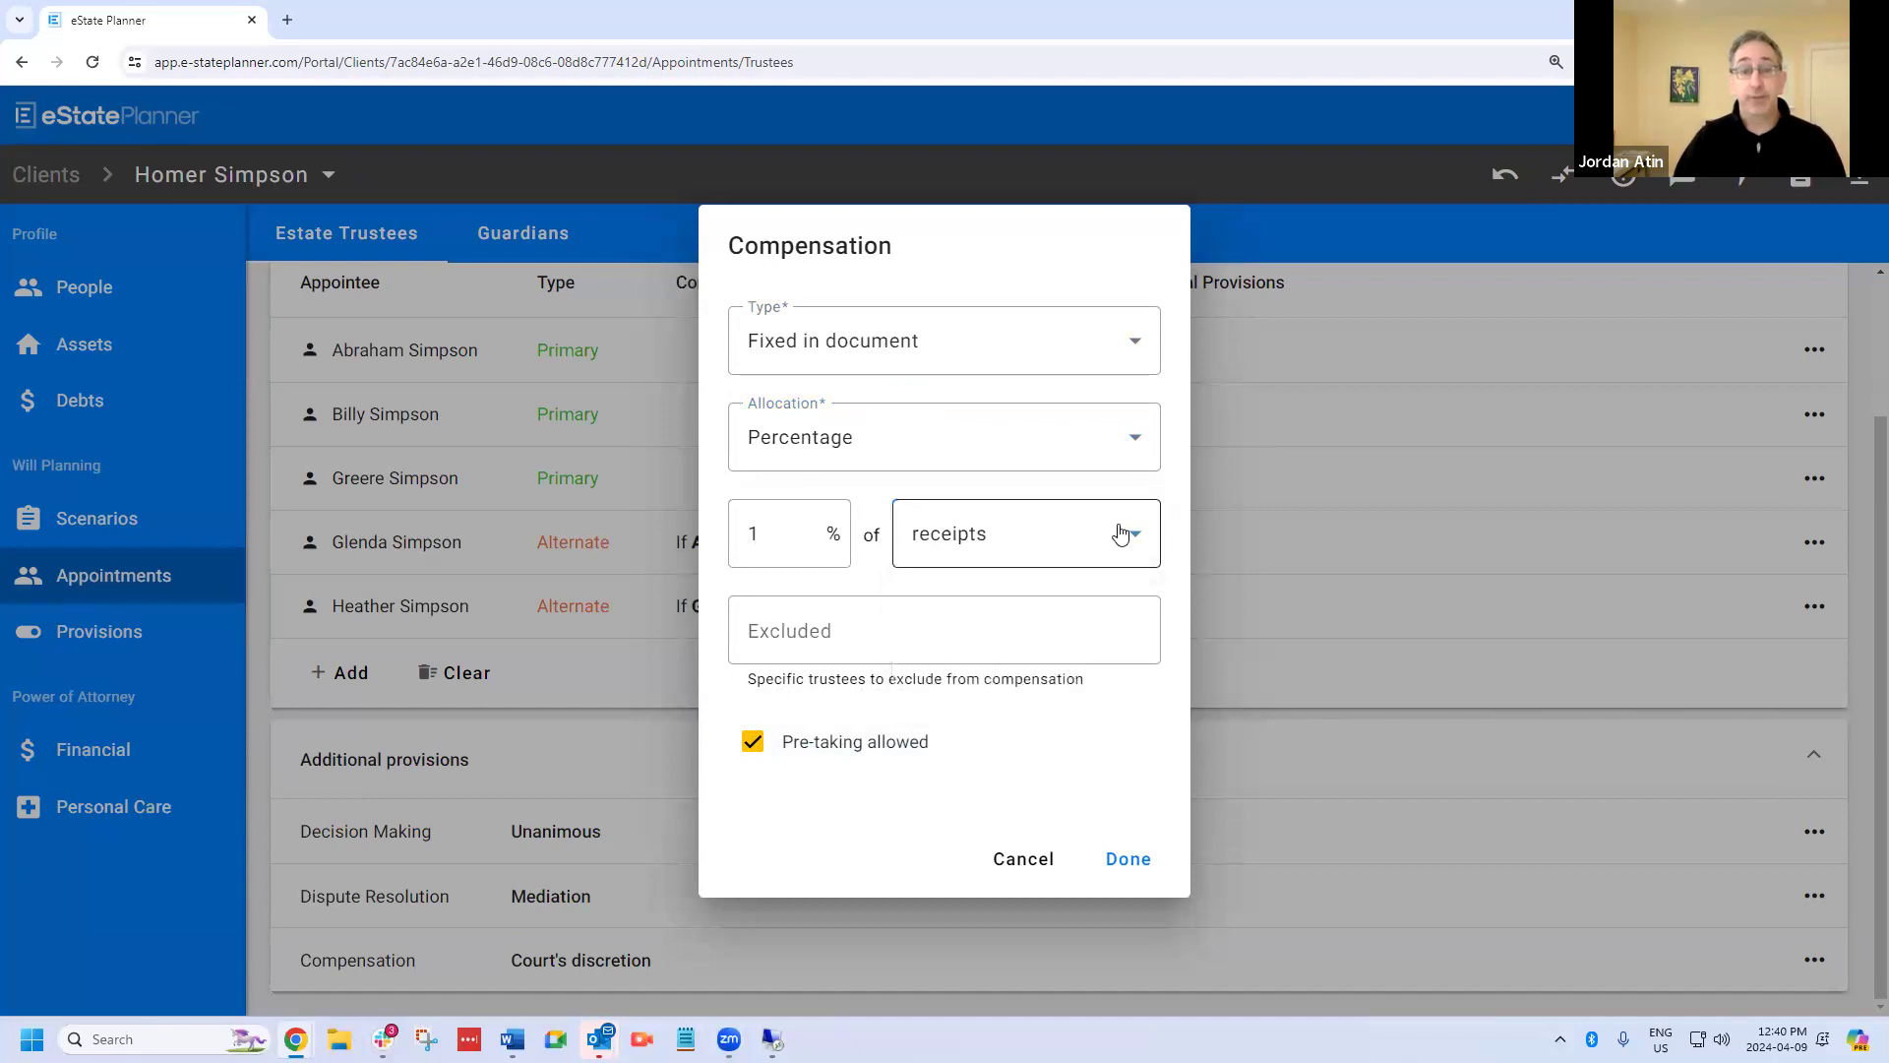
Exclude the mother-in-law from trustee compensation and save the compensation provision.
left_click(852, 627)
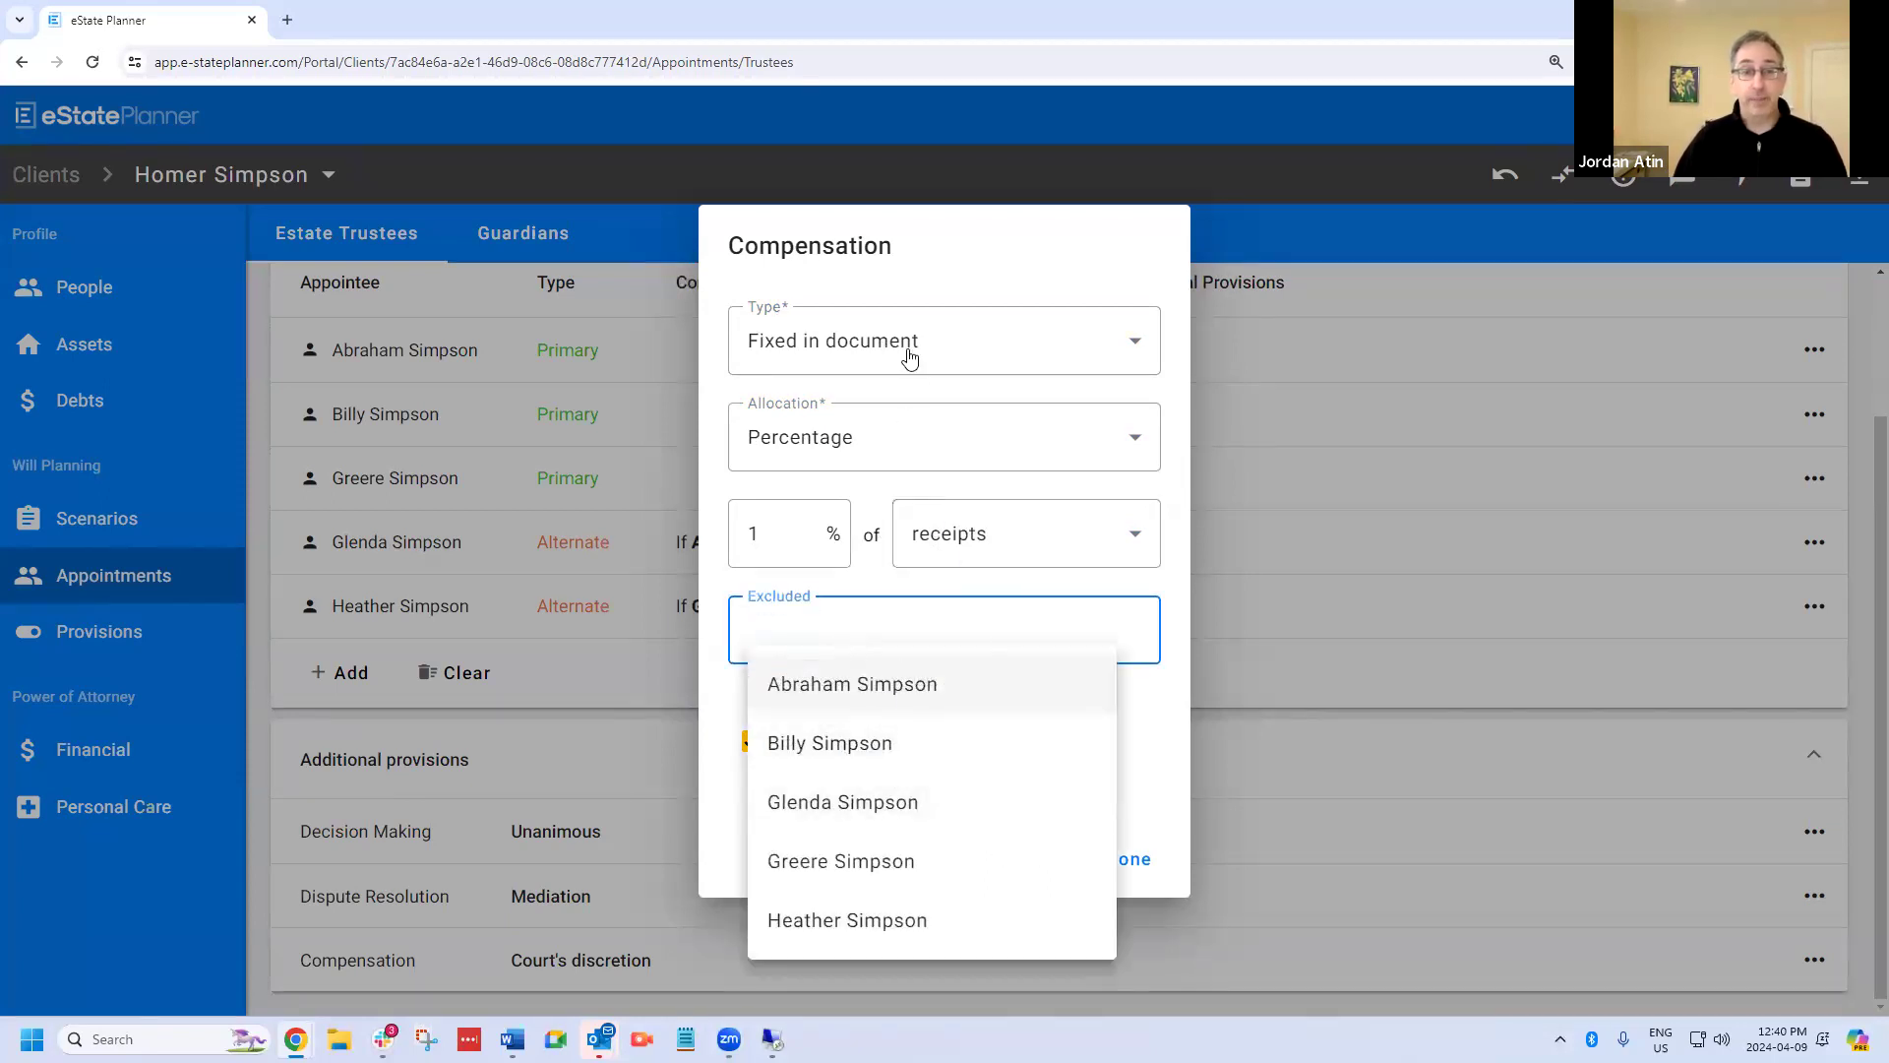
left_click(886, 801)
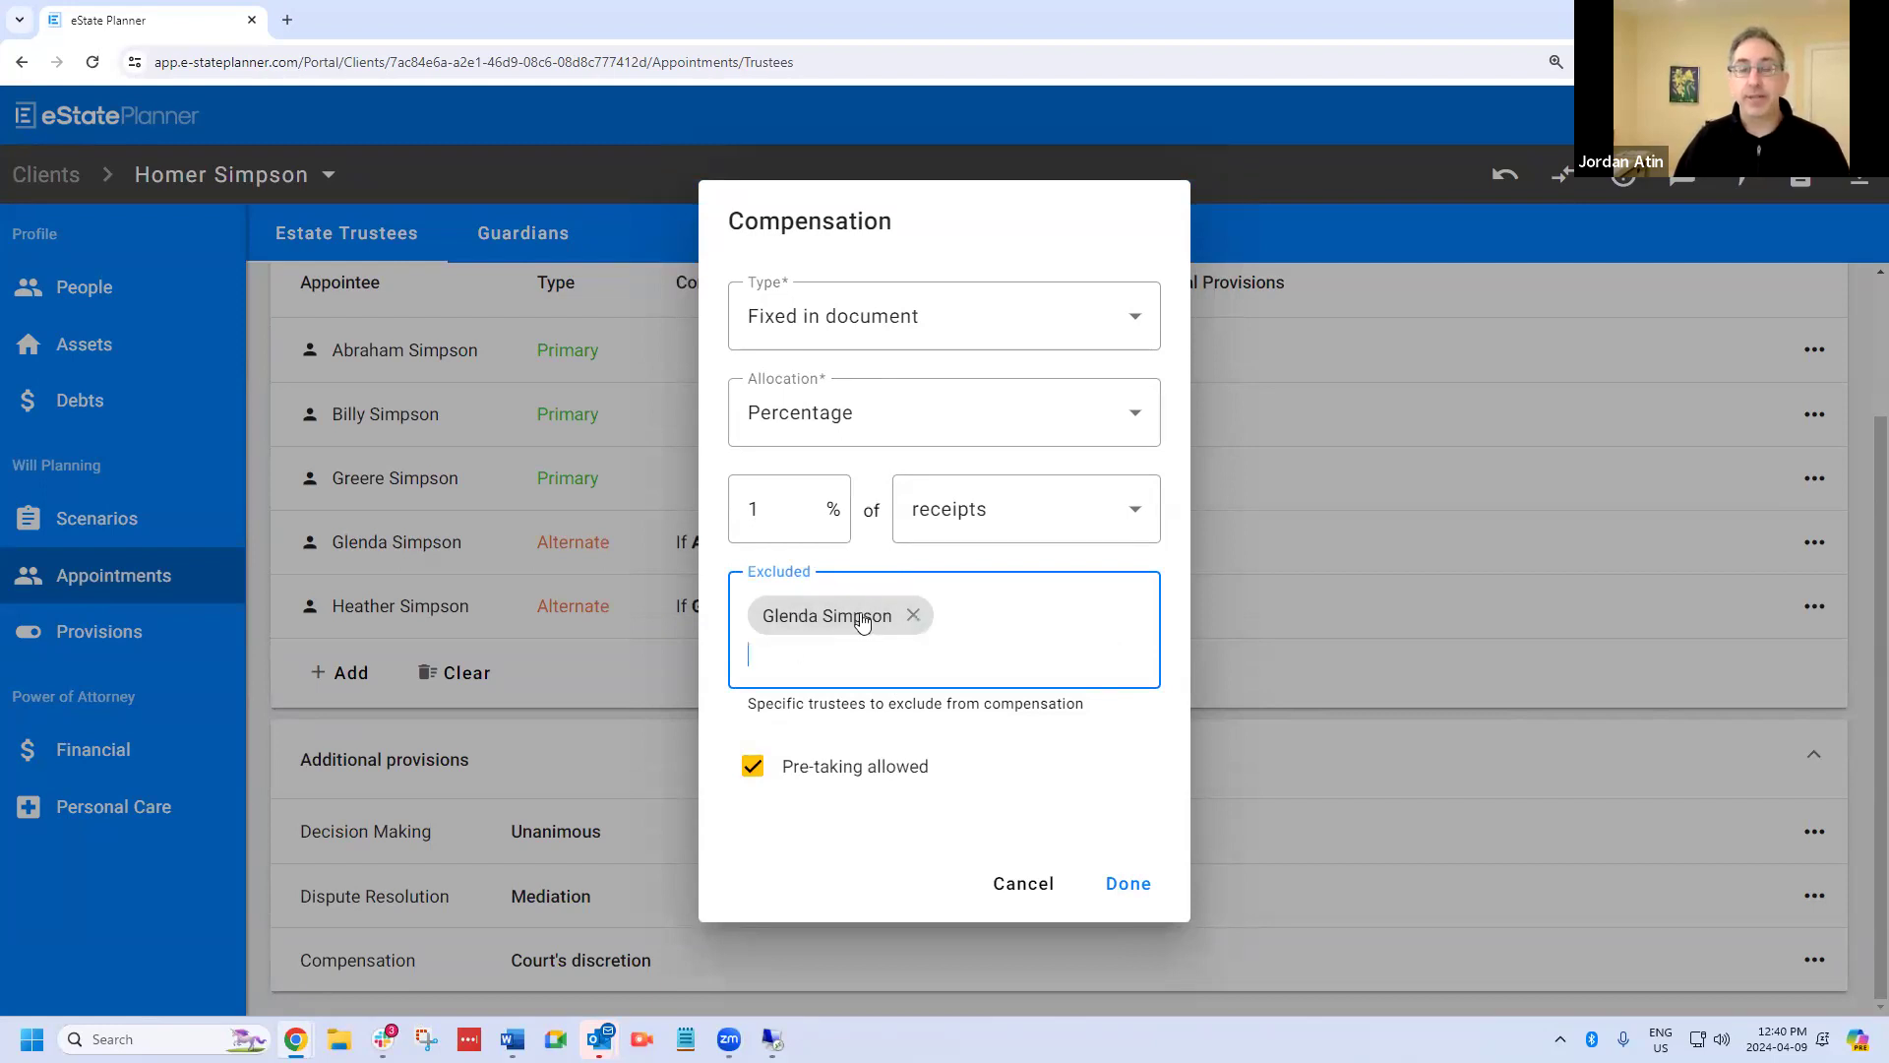
left_click(1128, 884)
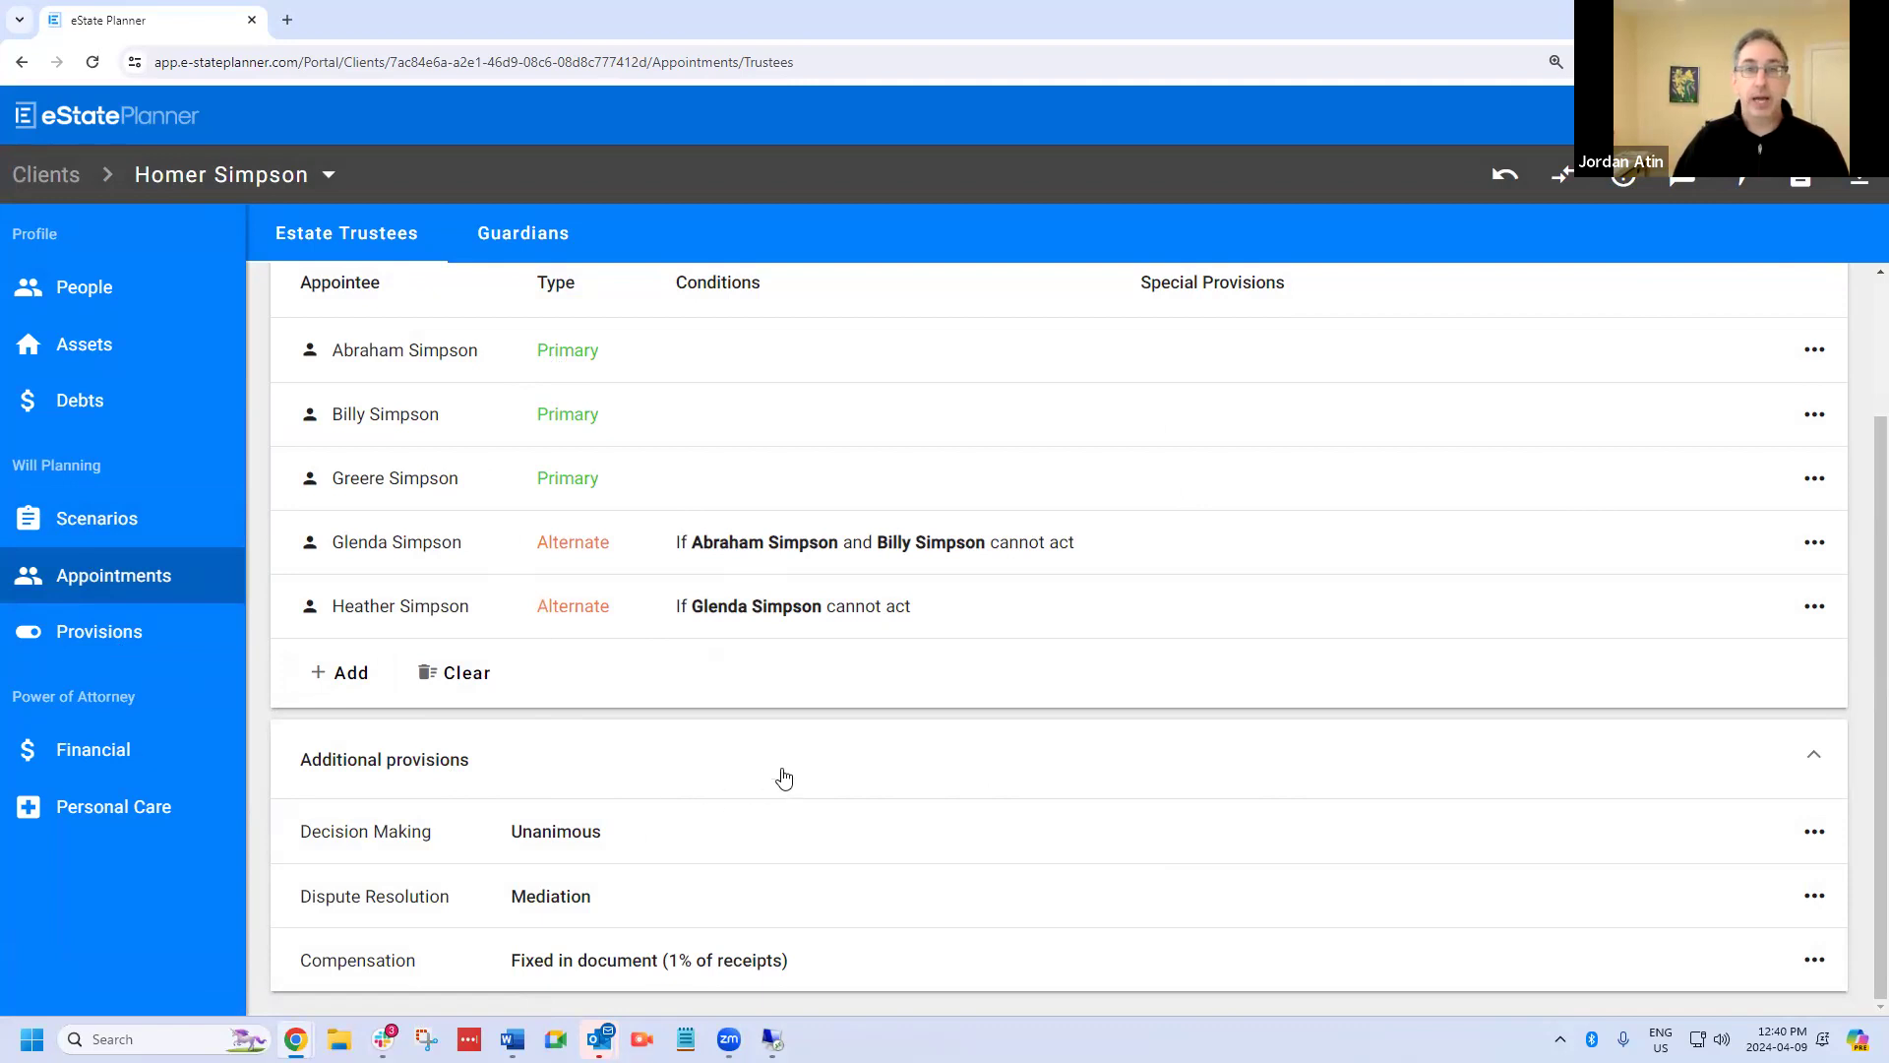
scroll(758, 718, "up", 2)
scroll(497, 915, "down", 2)
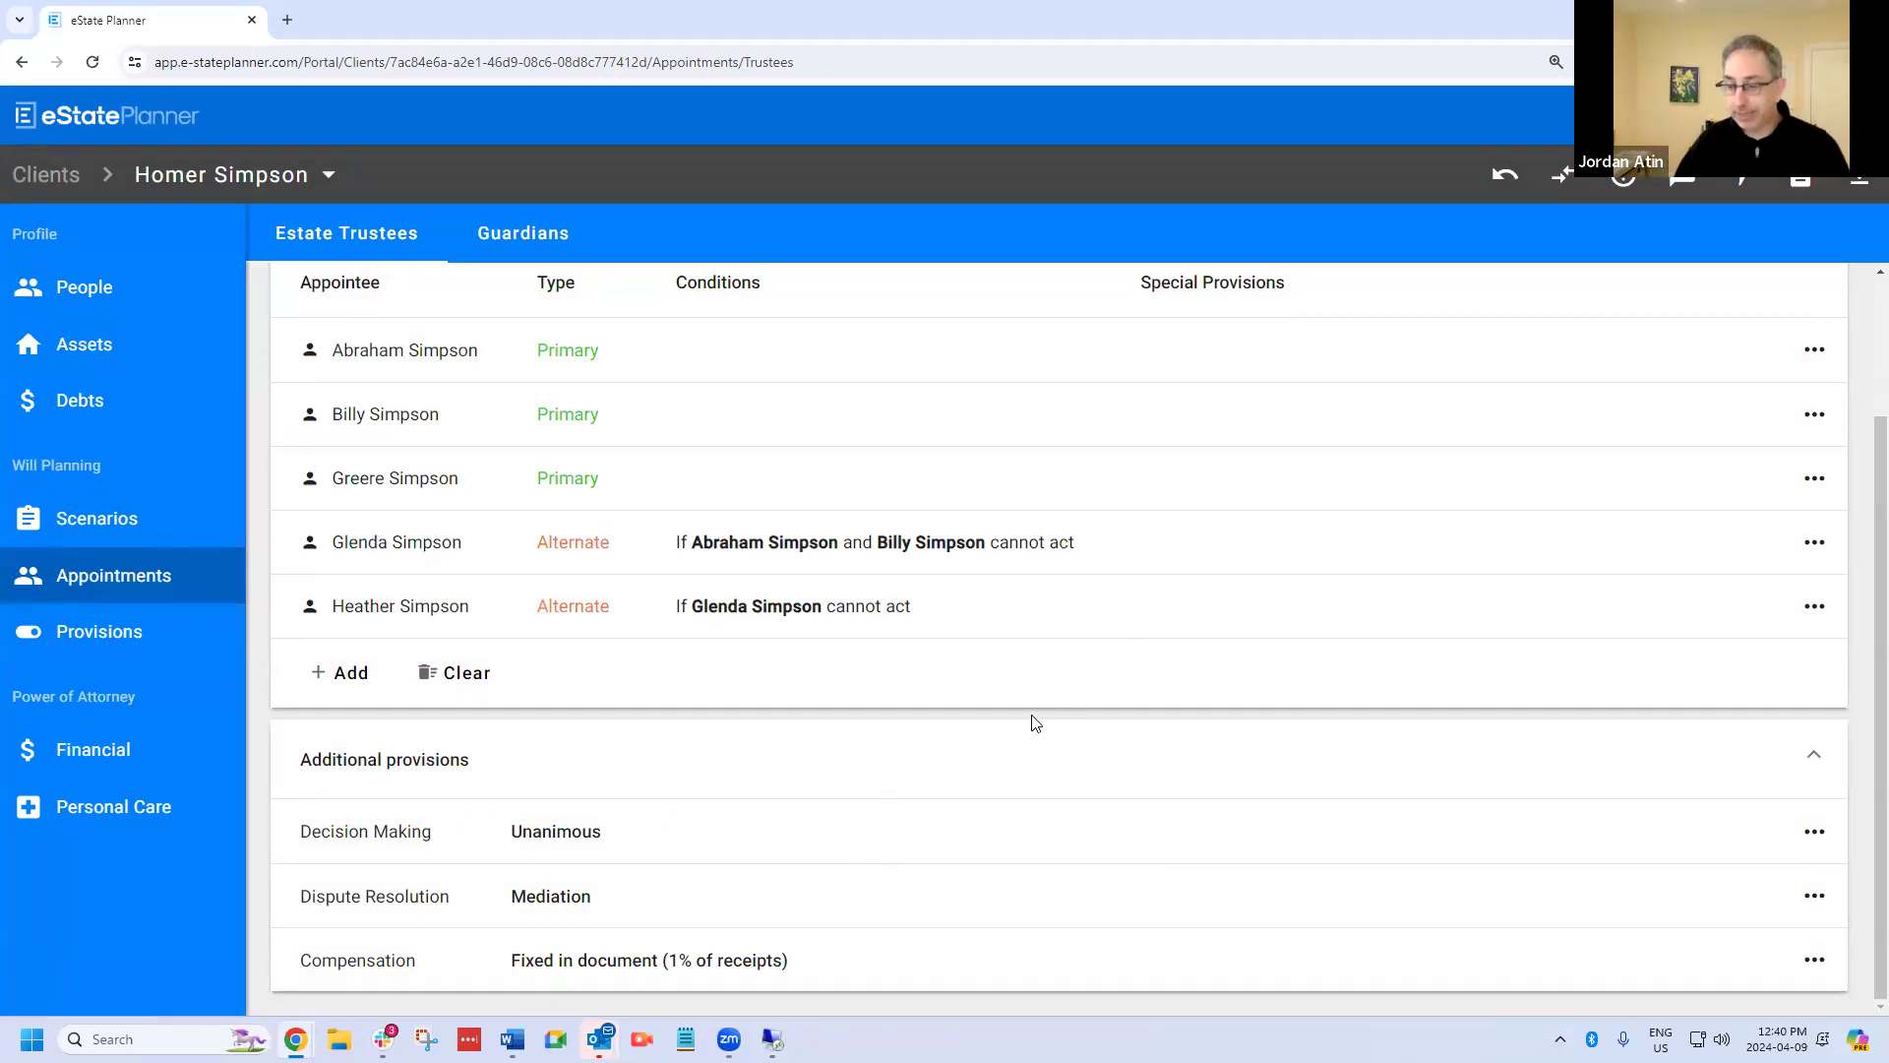
Choose Royal Trust Corporation of Canada as an additional appointee for the financial power of attorney.
left_click(134, 751)
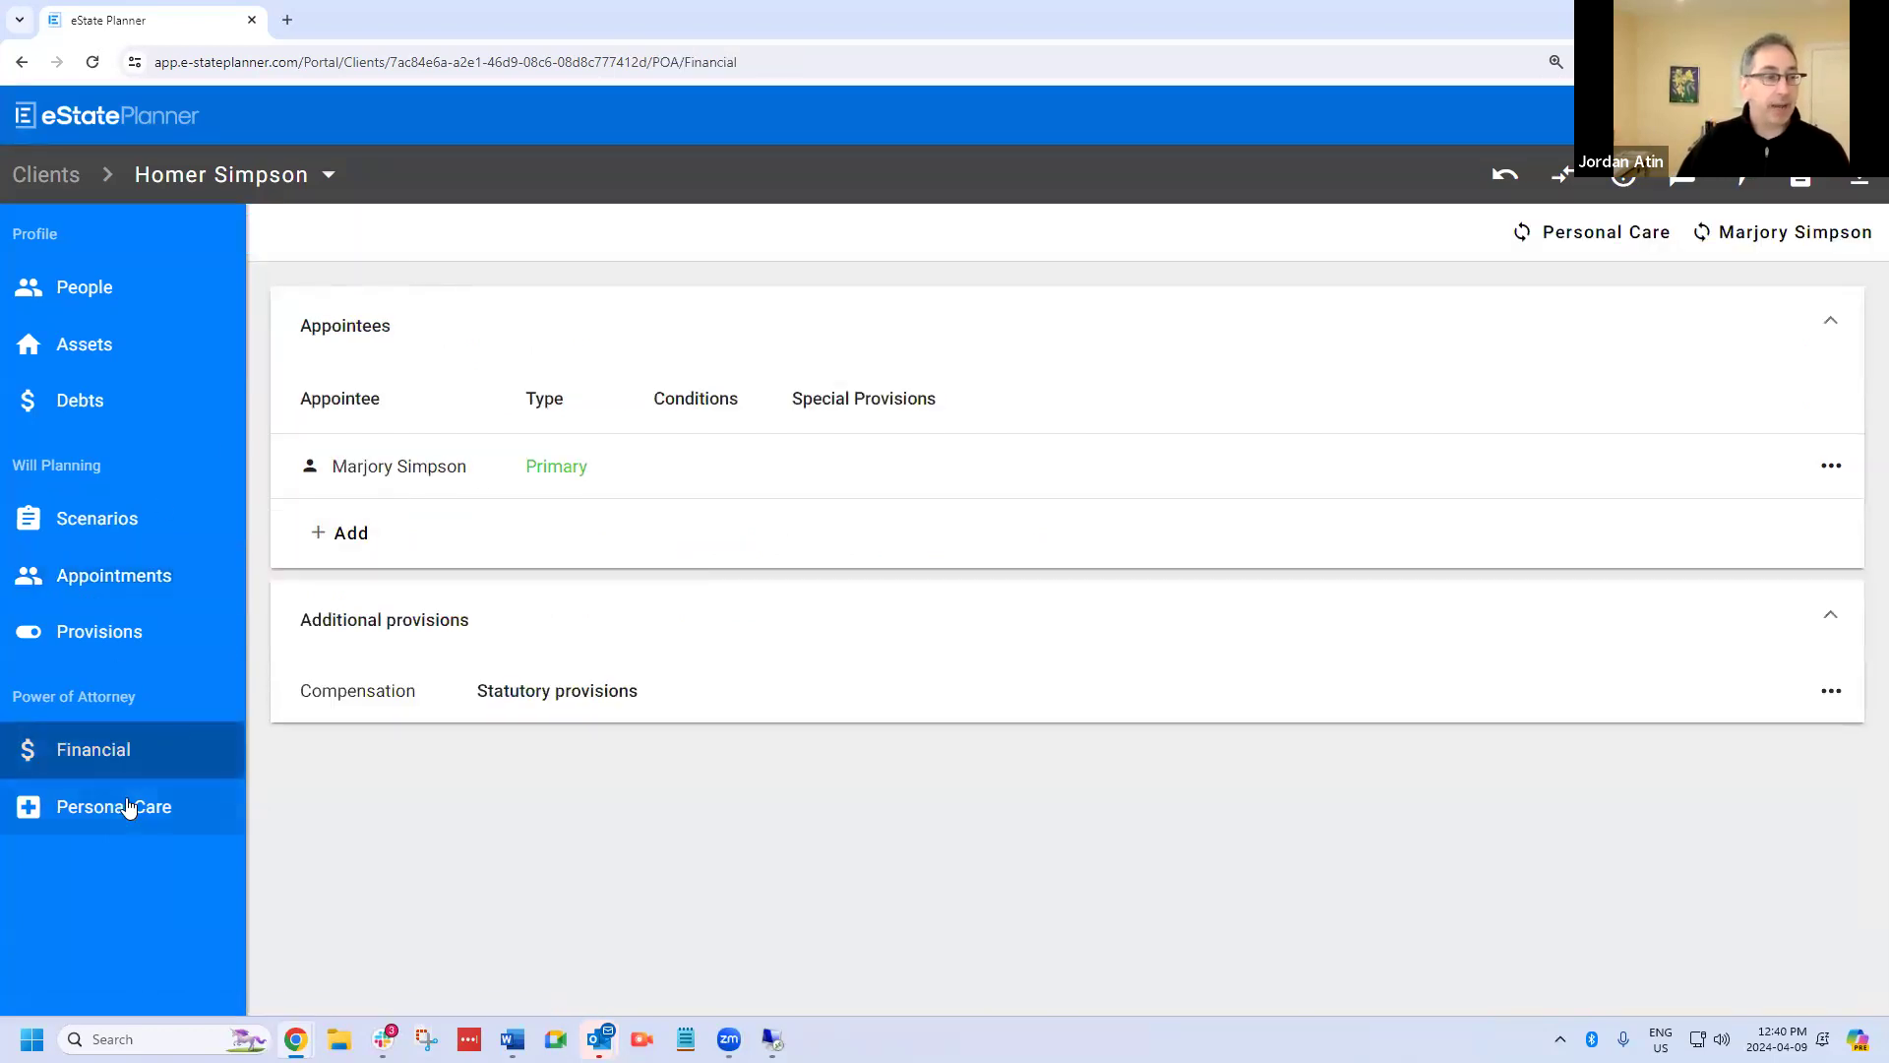
left_click(332, 553)
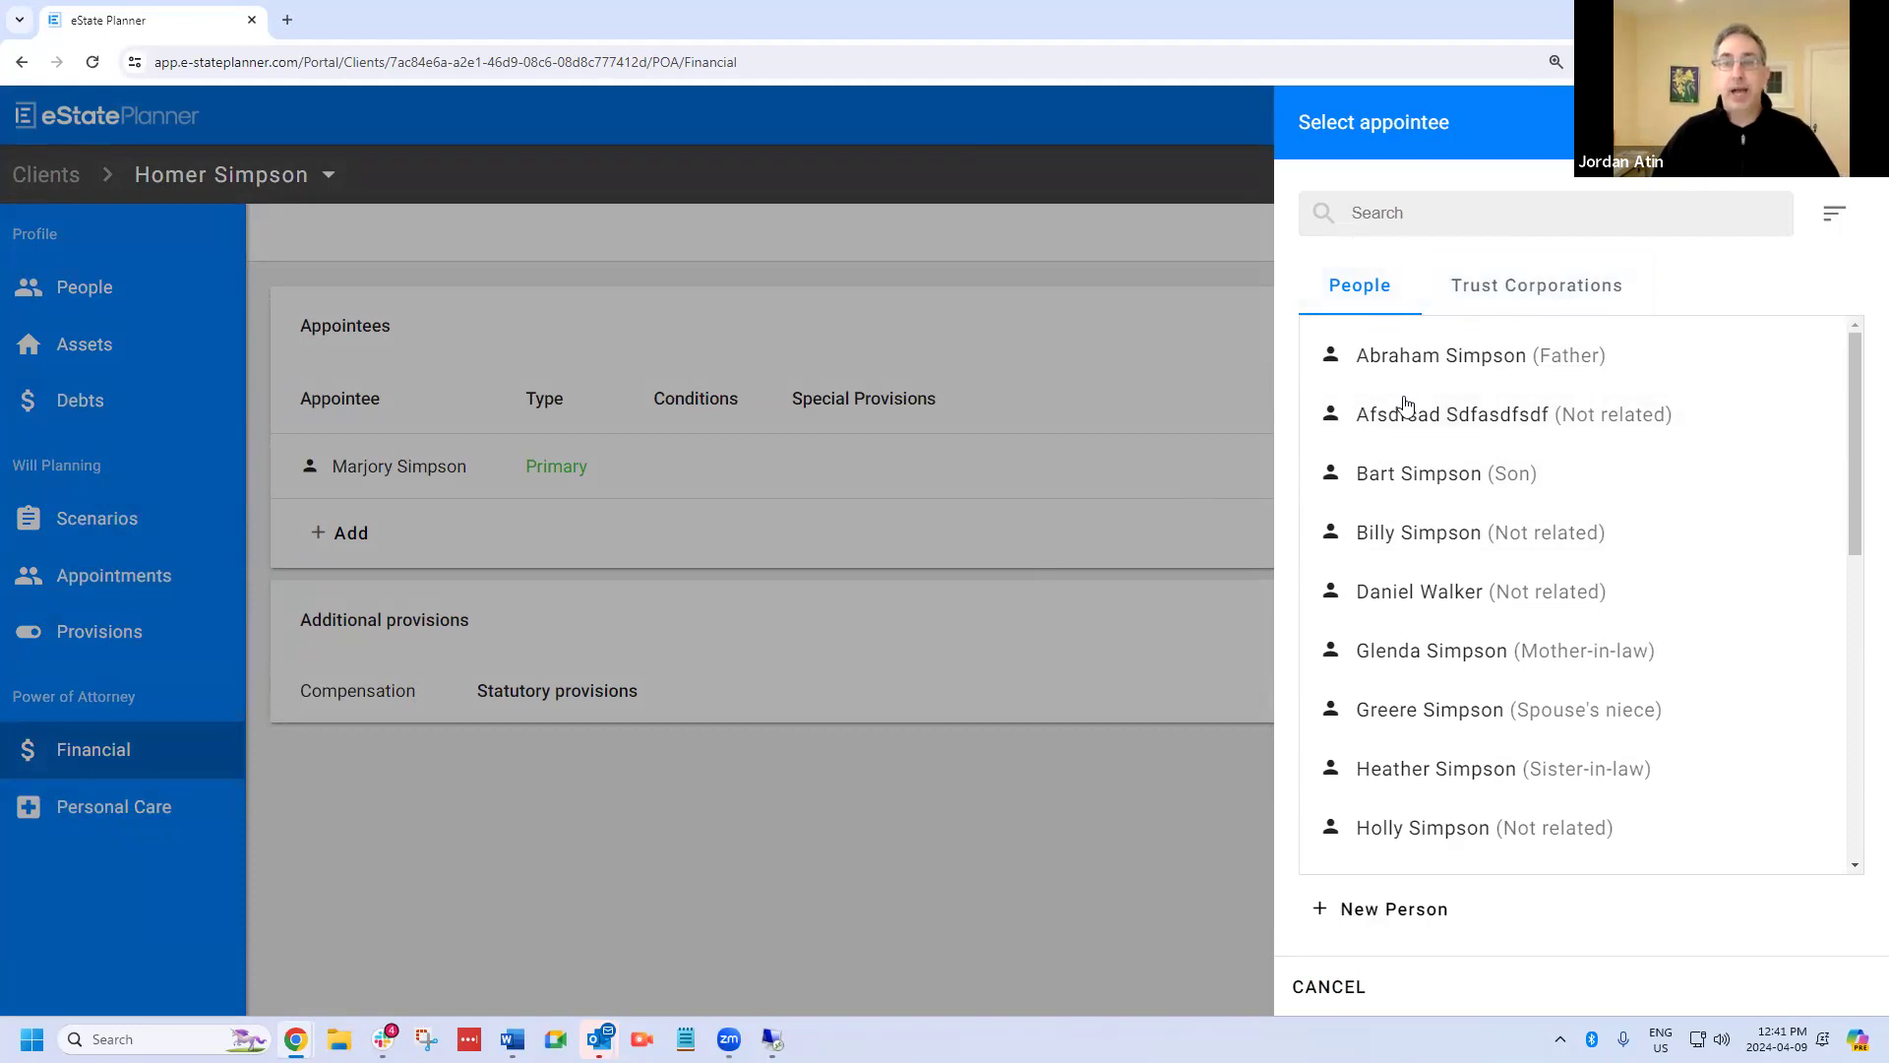
left_click(1515, 292)
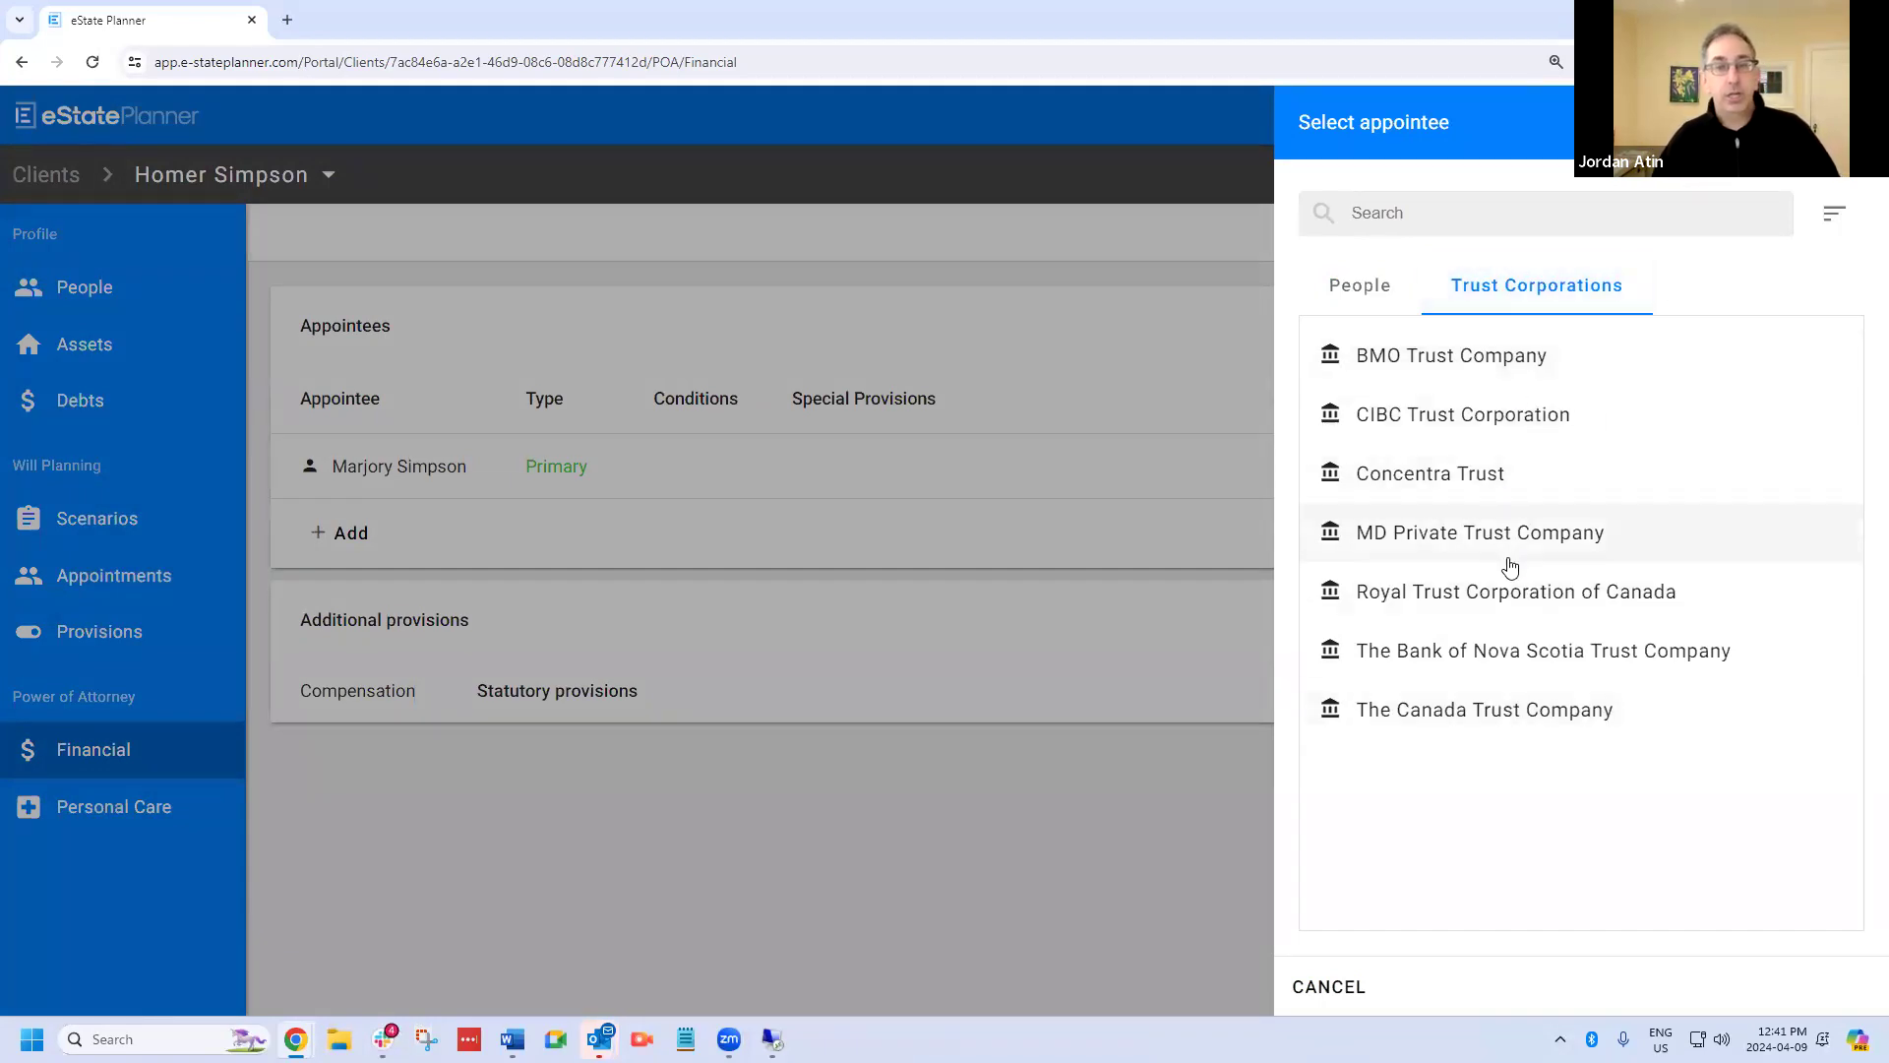
left_click(1527, 610)
left_click(1831, 988)
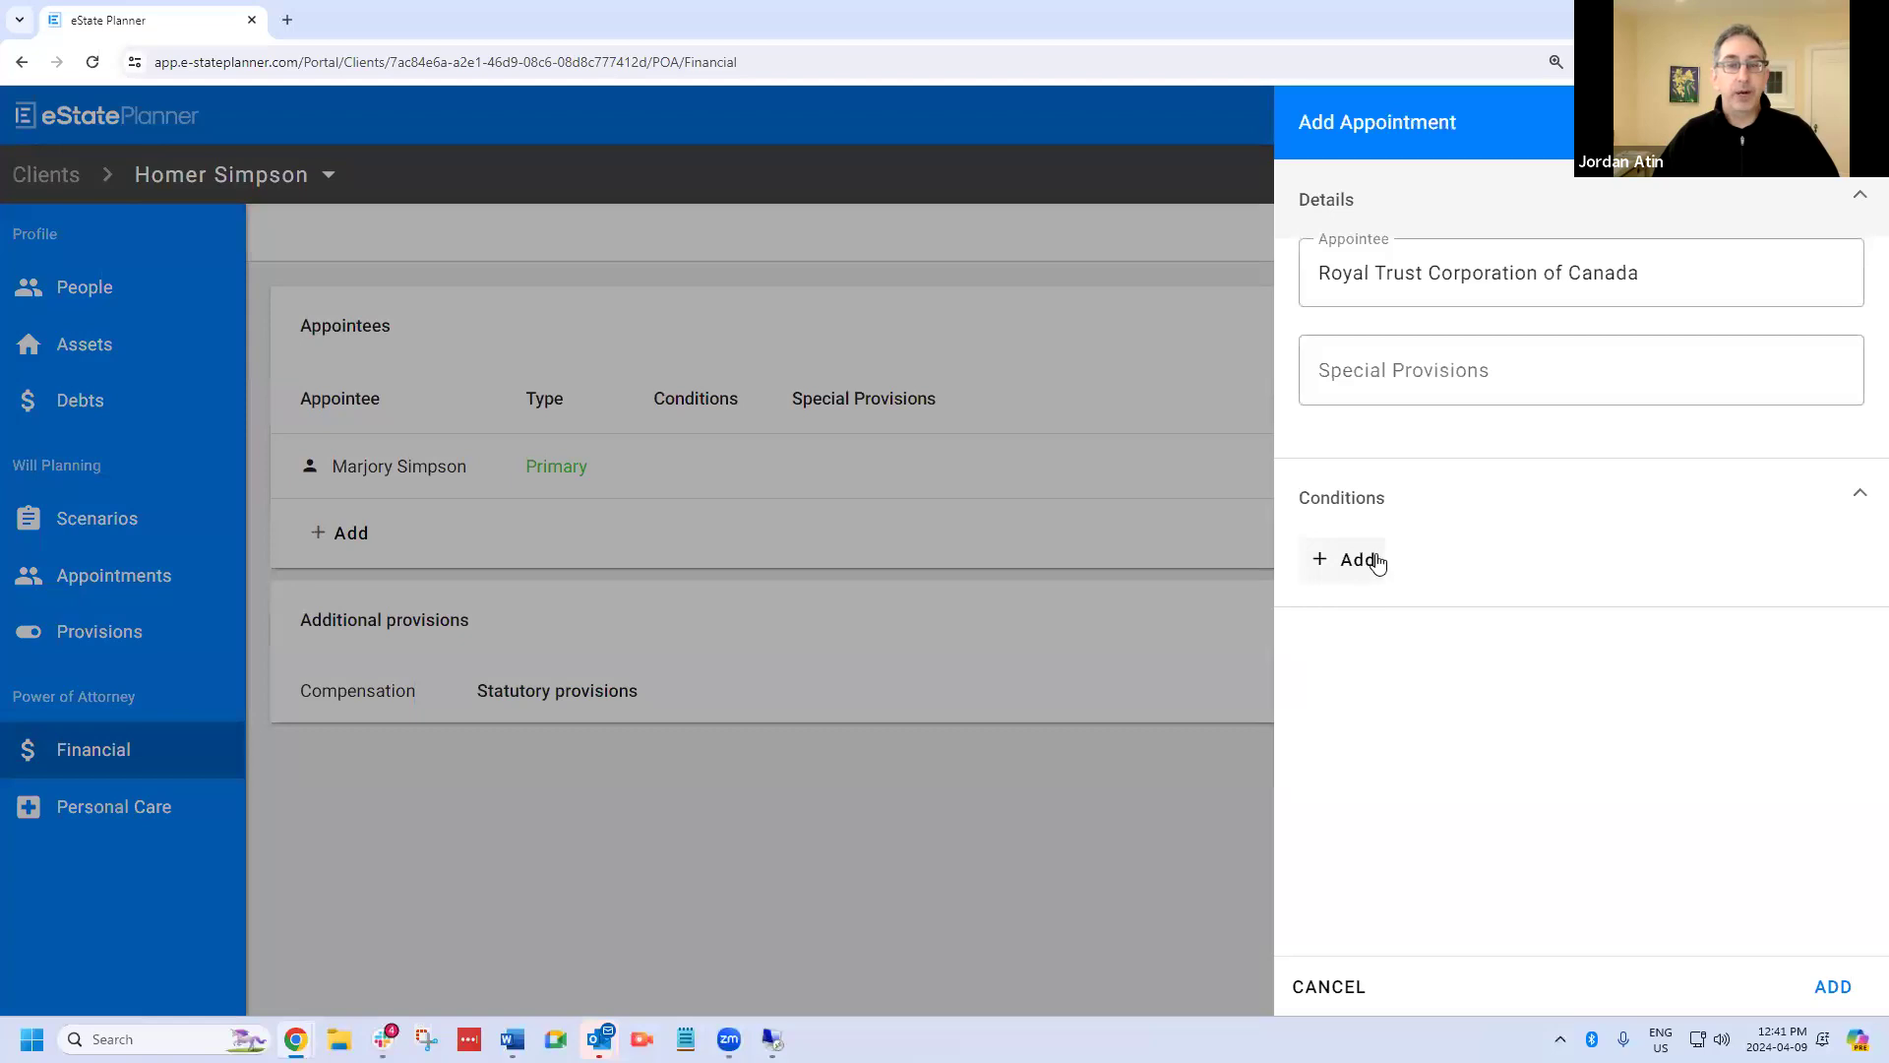
Make the trust company's appointment conditional on the client's spouse being unable to act, and add the appointment.
left_click(1377, 561)
left_click(1417, 622)
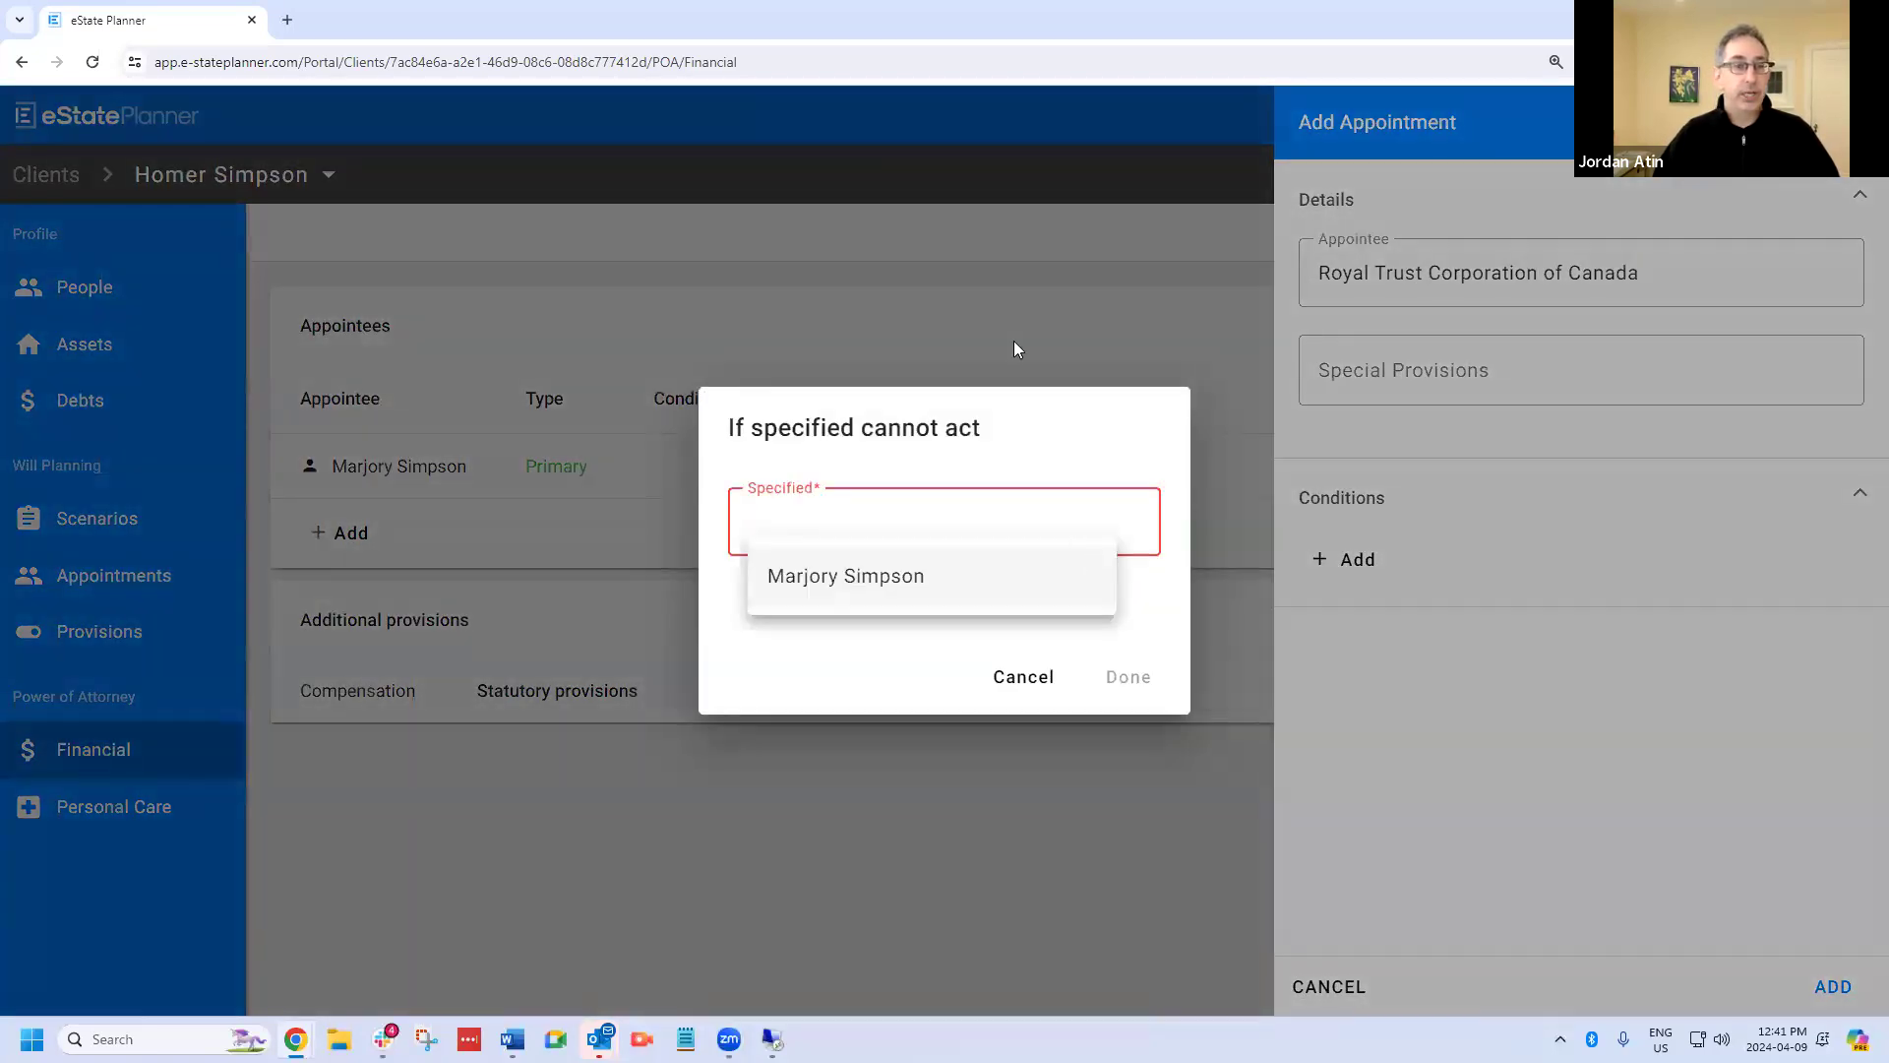
left_click(886, 578)
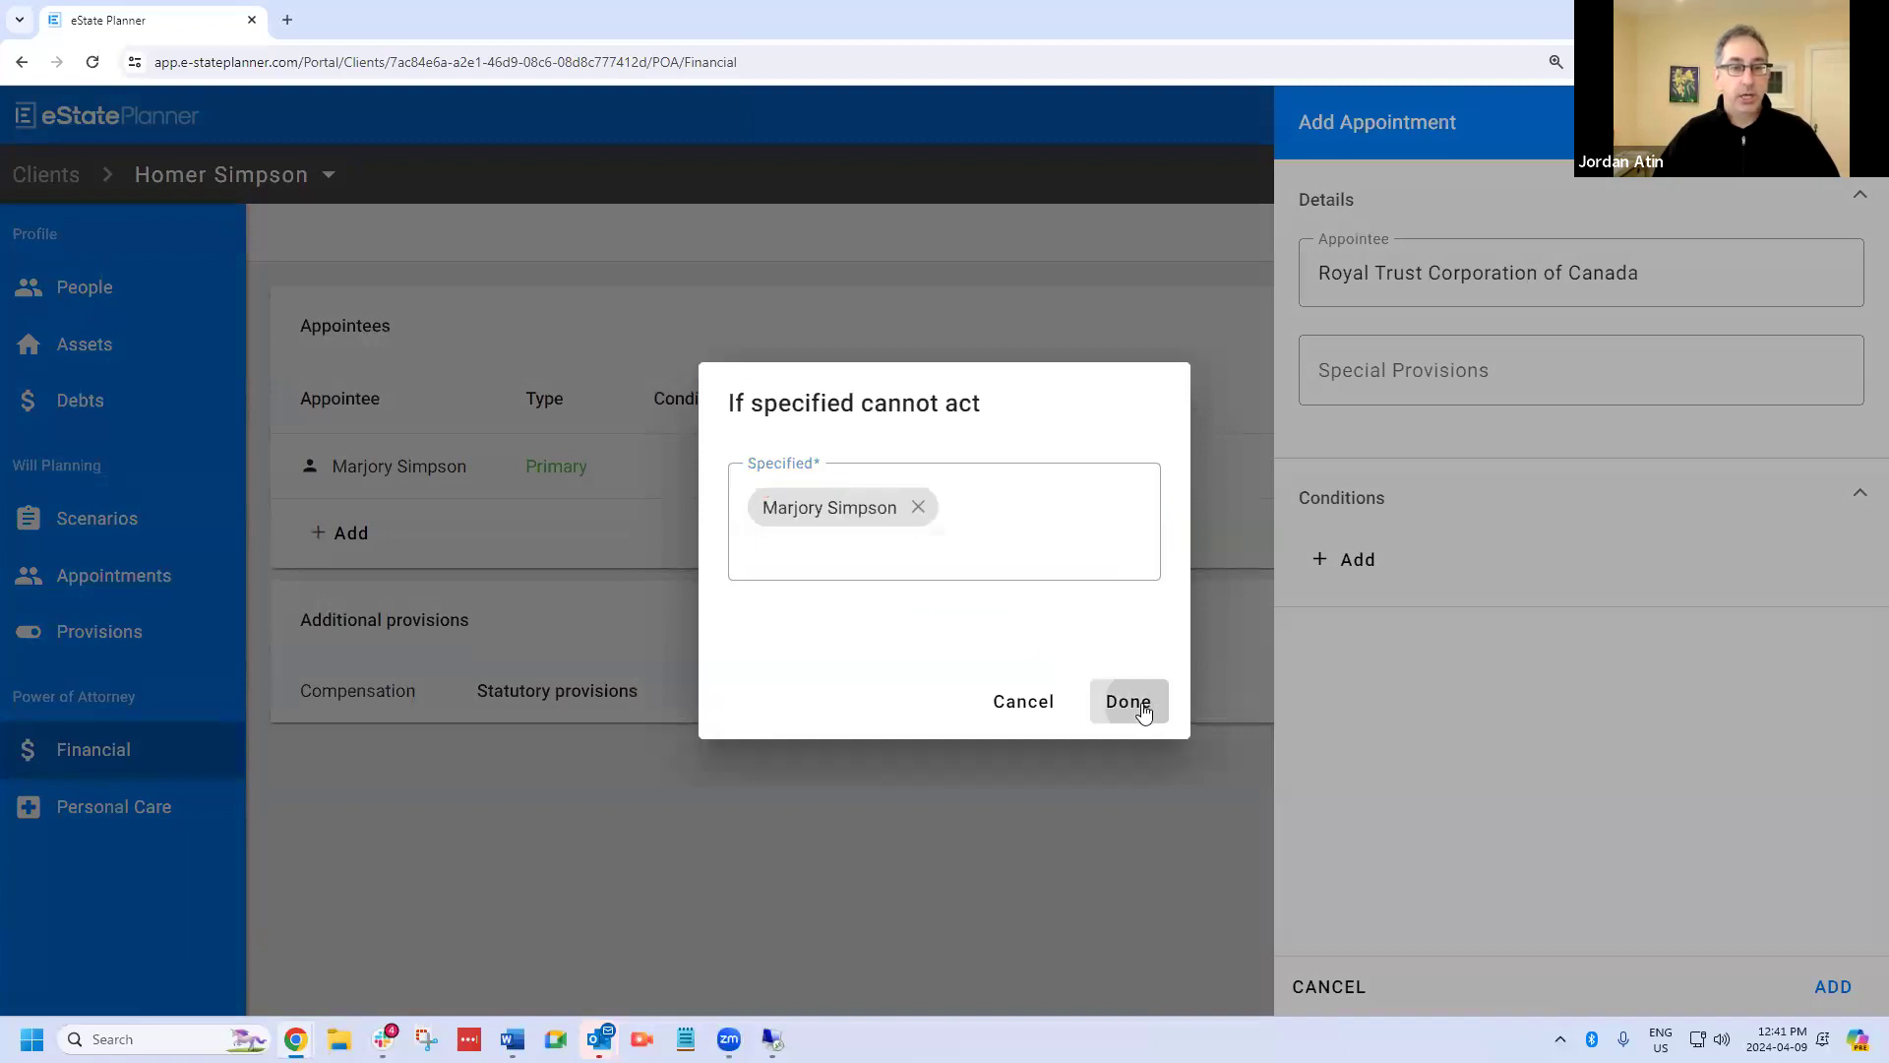
left_click(1128, 677)
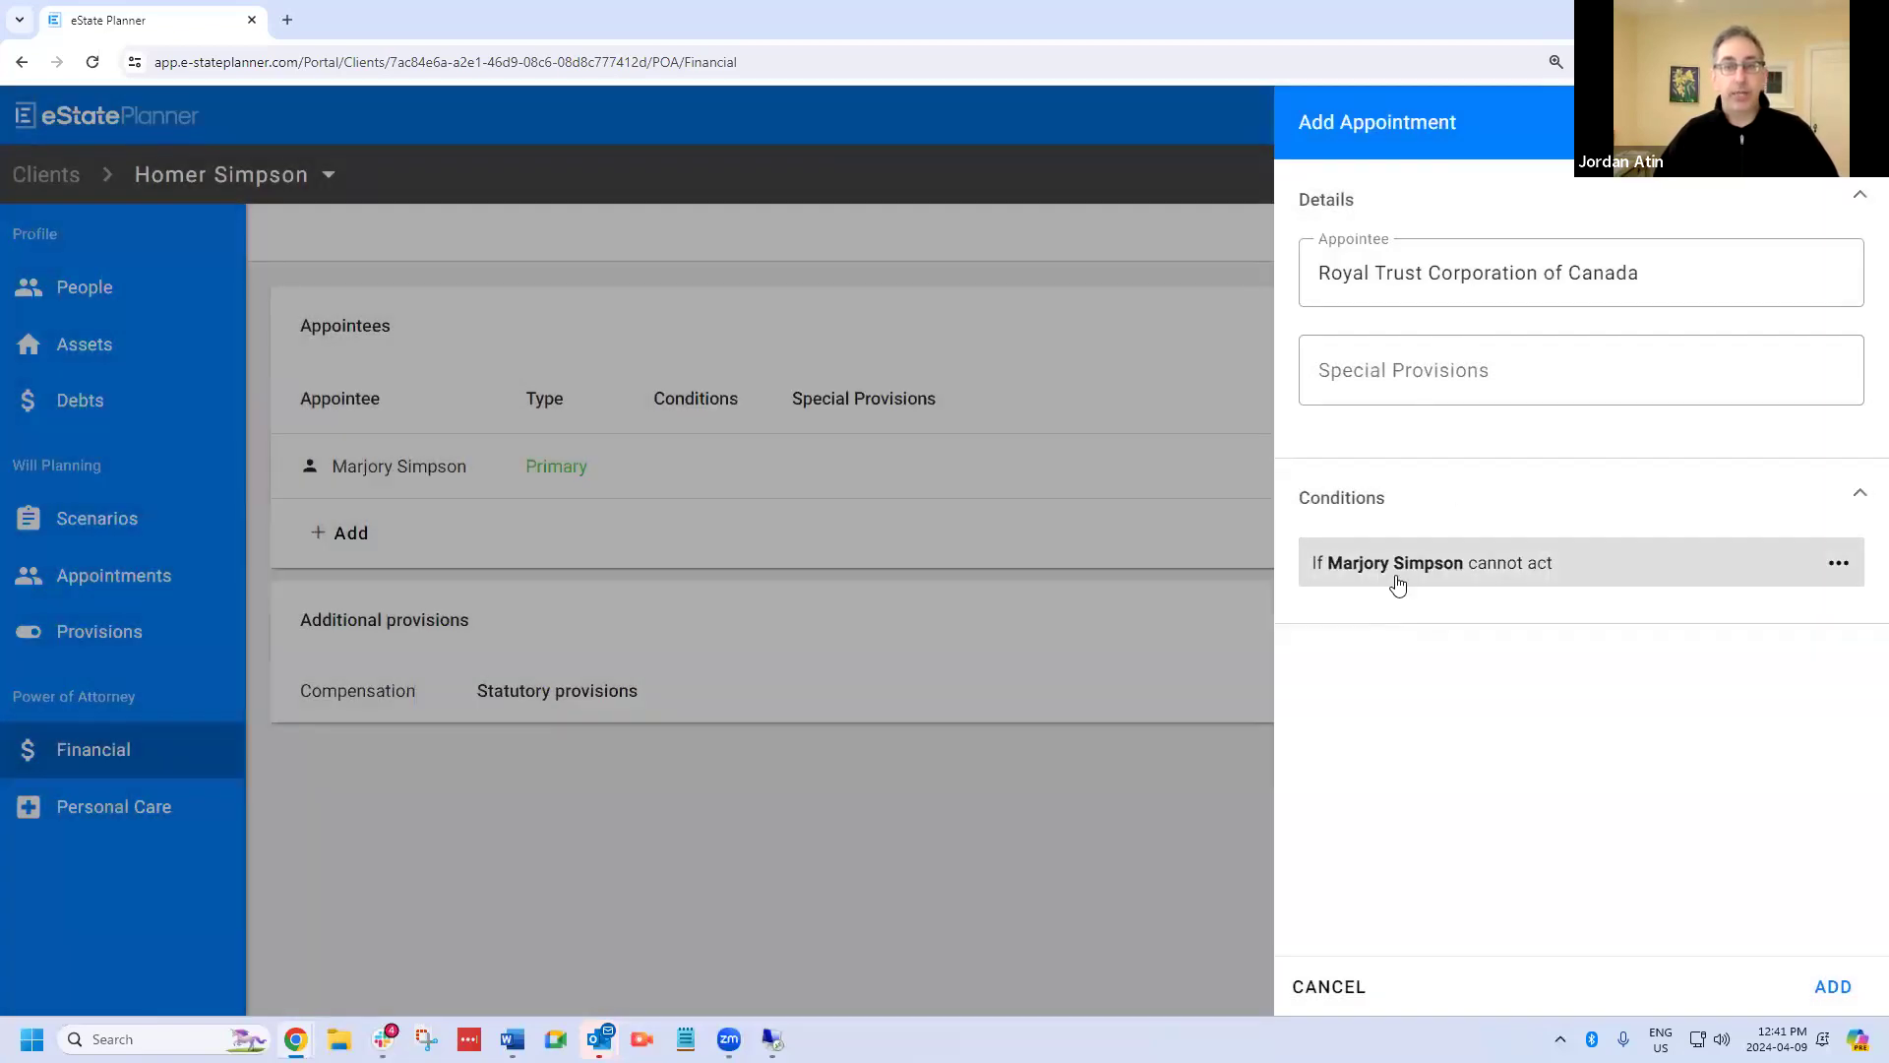
left_click(1821, 992)
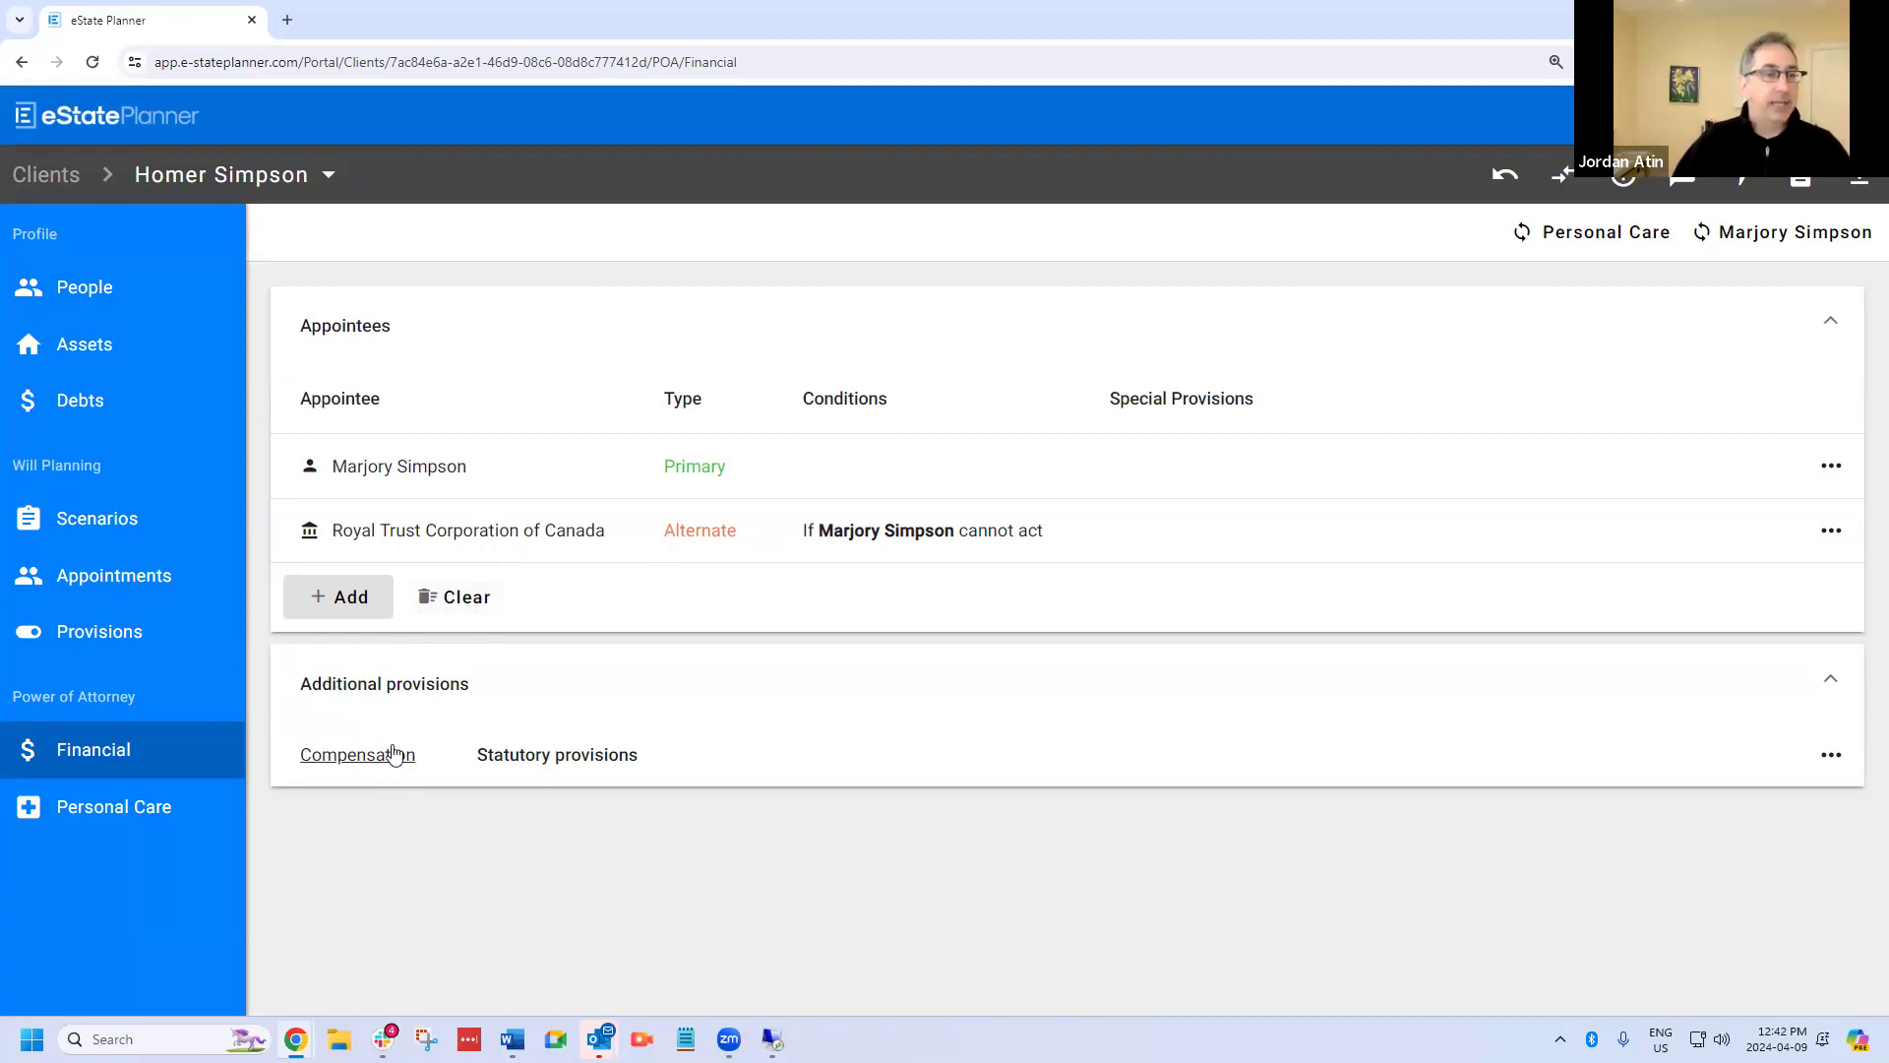
Preview the POA Property (Ontario) document with its options pane hidden.
left_click(1801, 179)
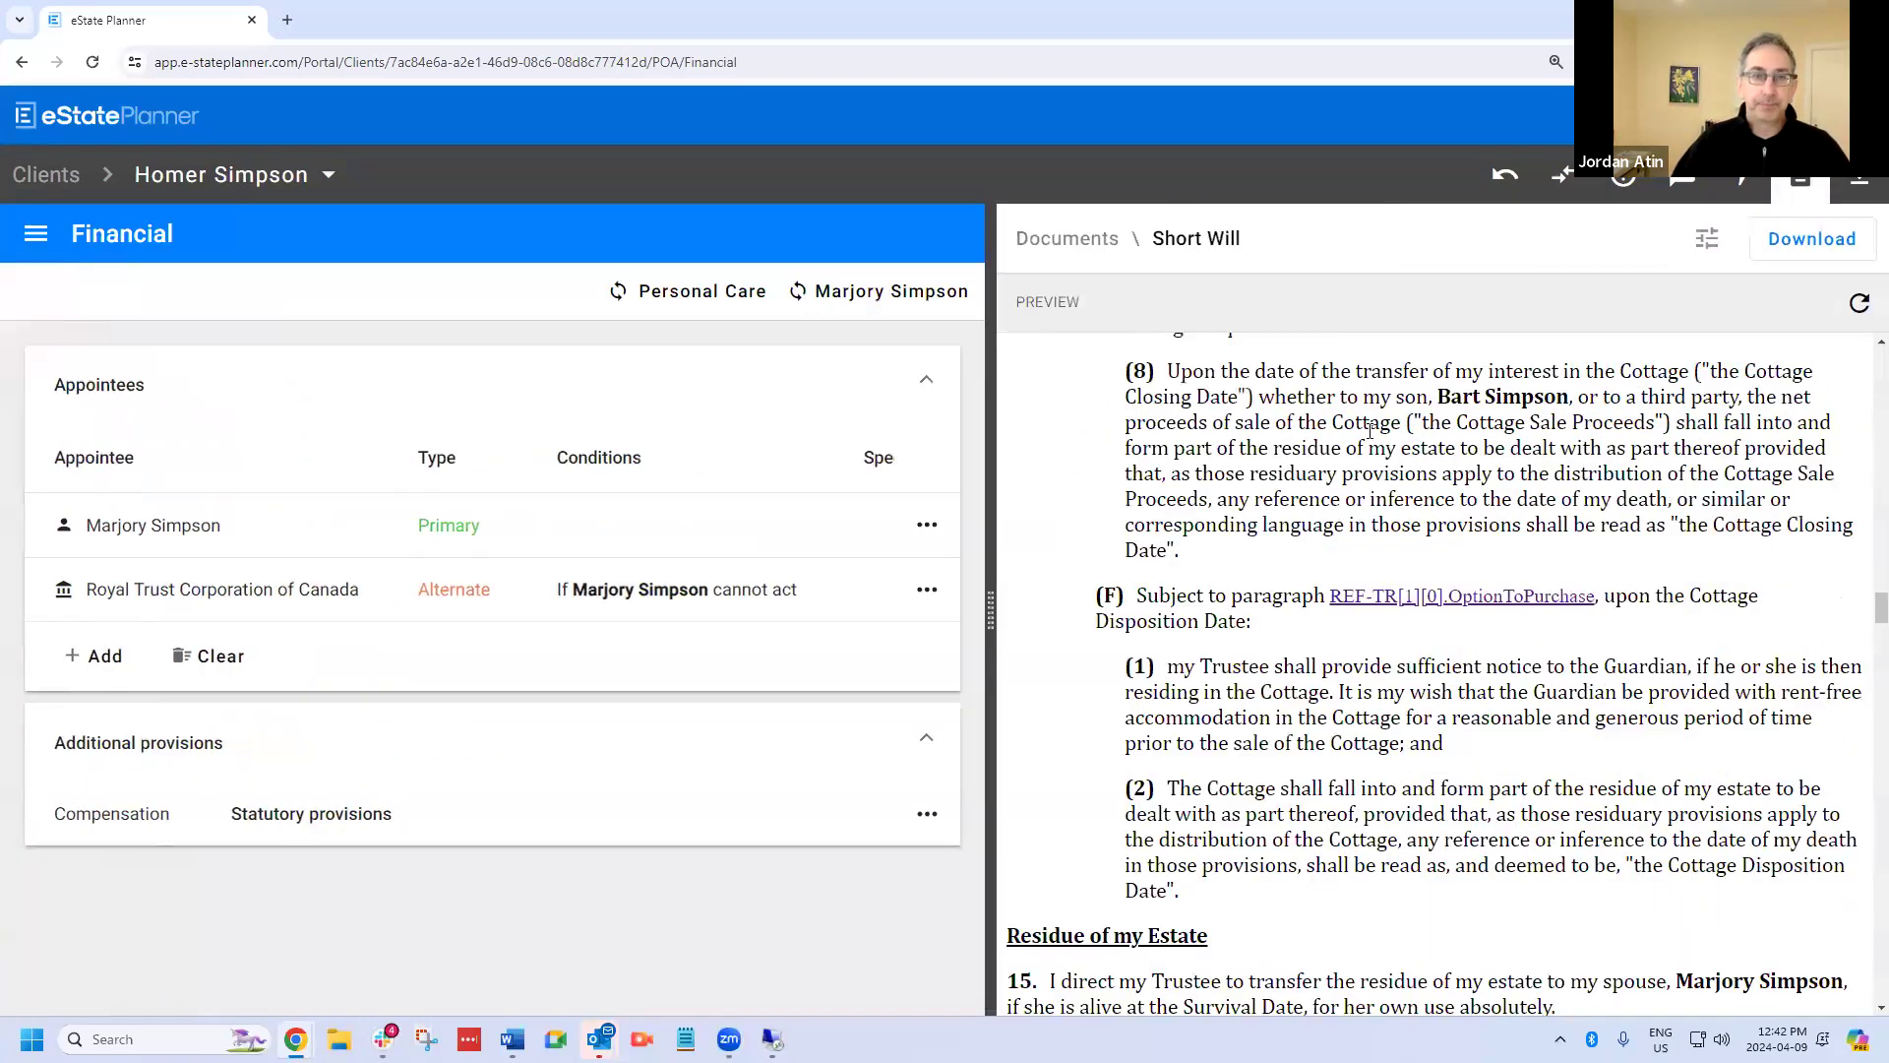
scroll(1211, 836, "down", 1)
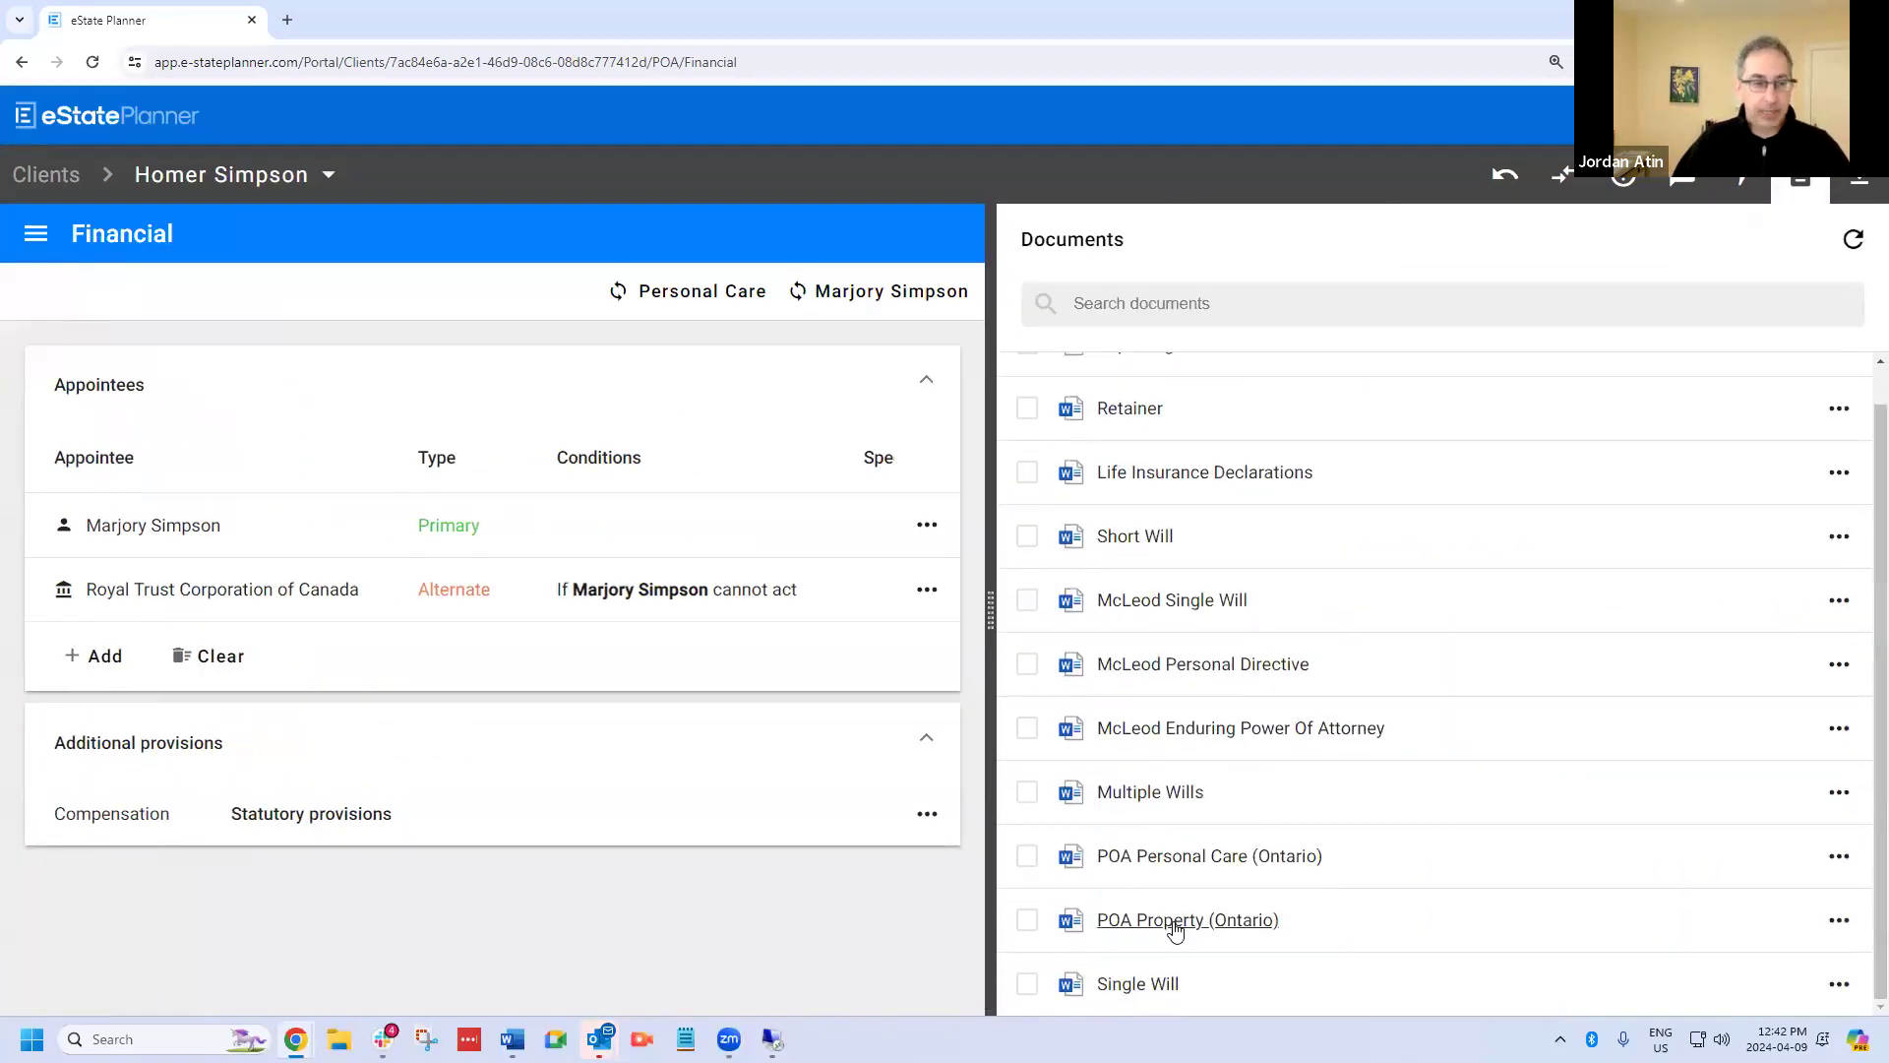
left_click(1177, 920)
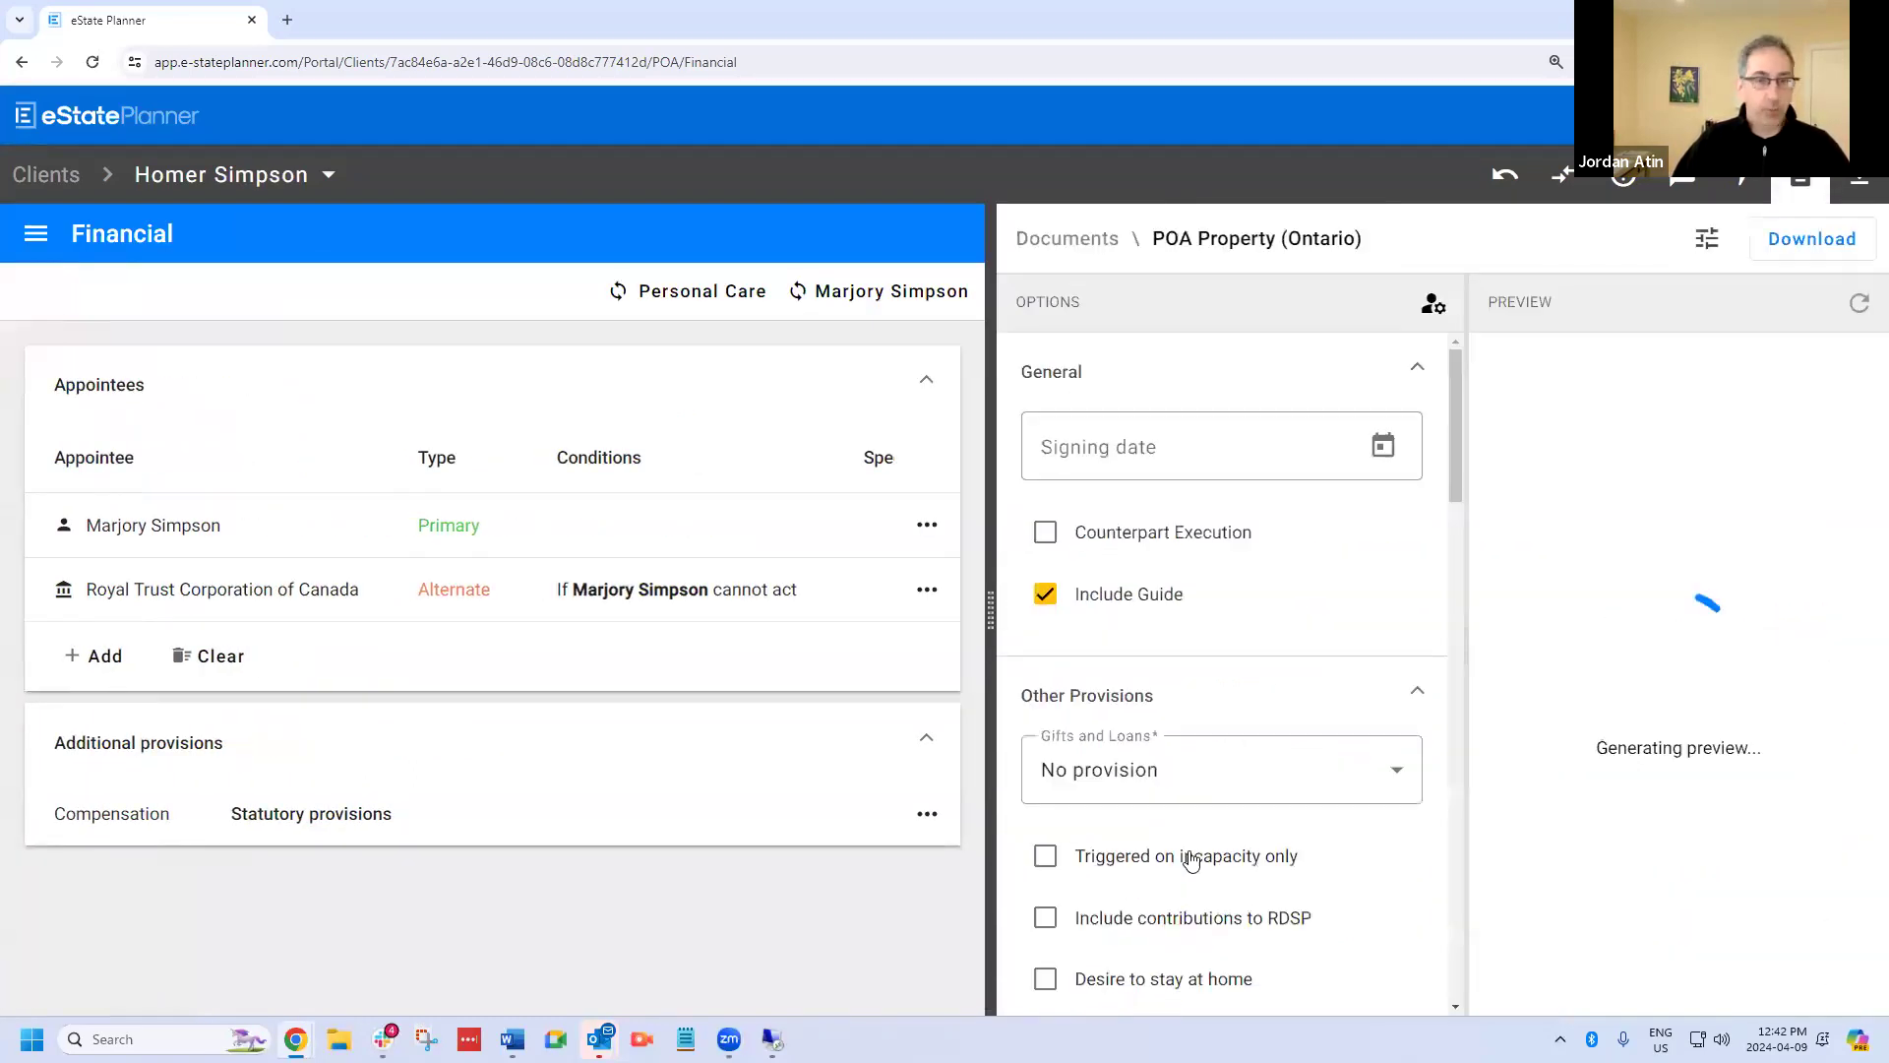
left_click(1707, 234)
Review the property power of attorney's clauses, highlight the Schedule A paragraph on the trust company's appointment, and close the preview.
scroll(1248, 640, "down", 1)
scroll(1246, 635, "up", 1)
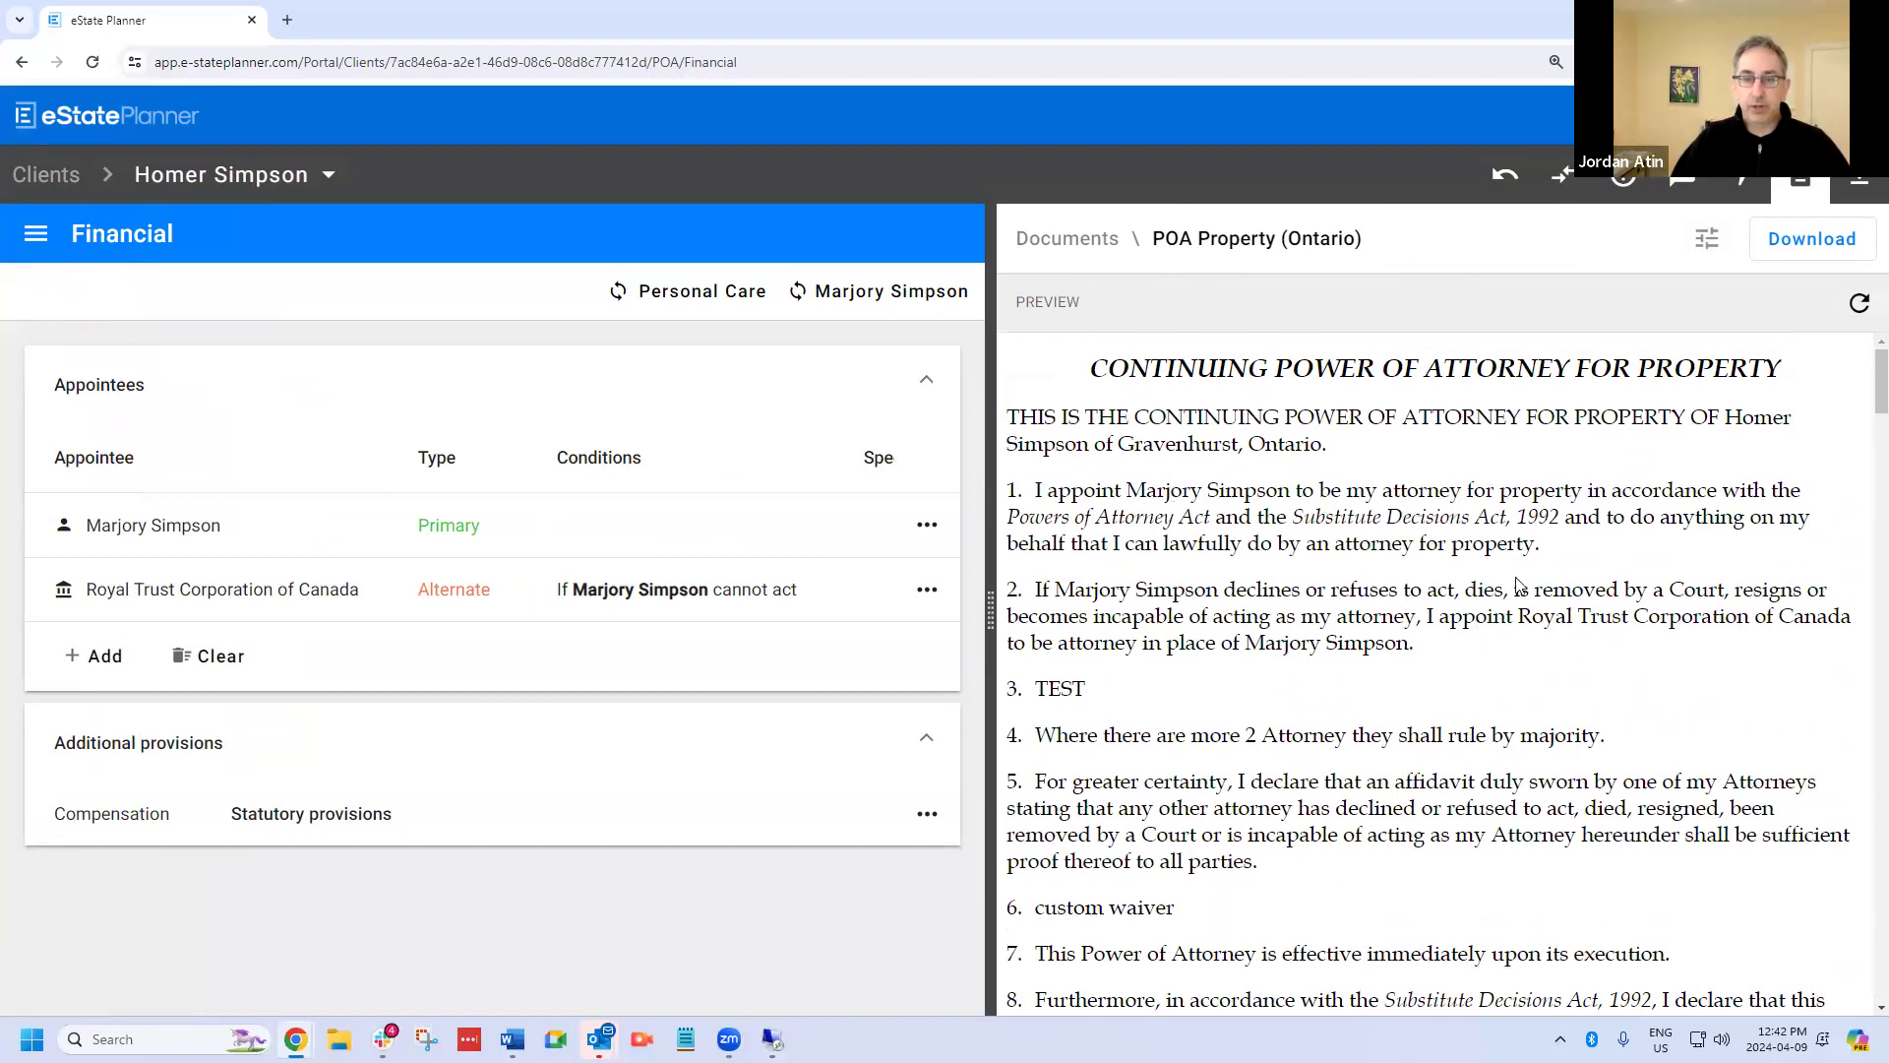
scroll(1188, 725, "down", 3)
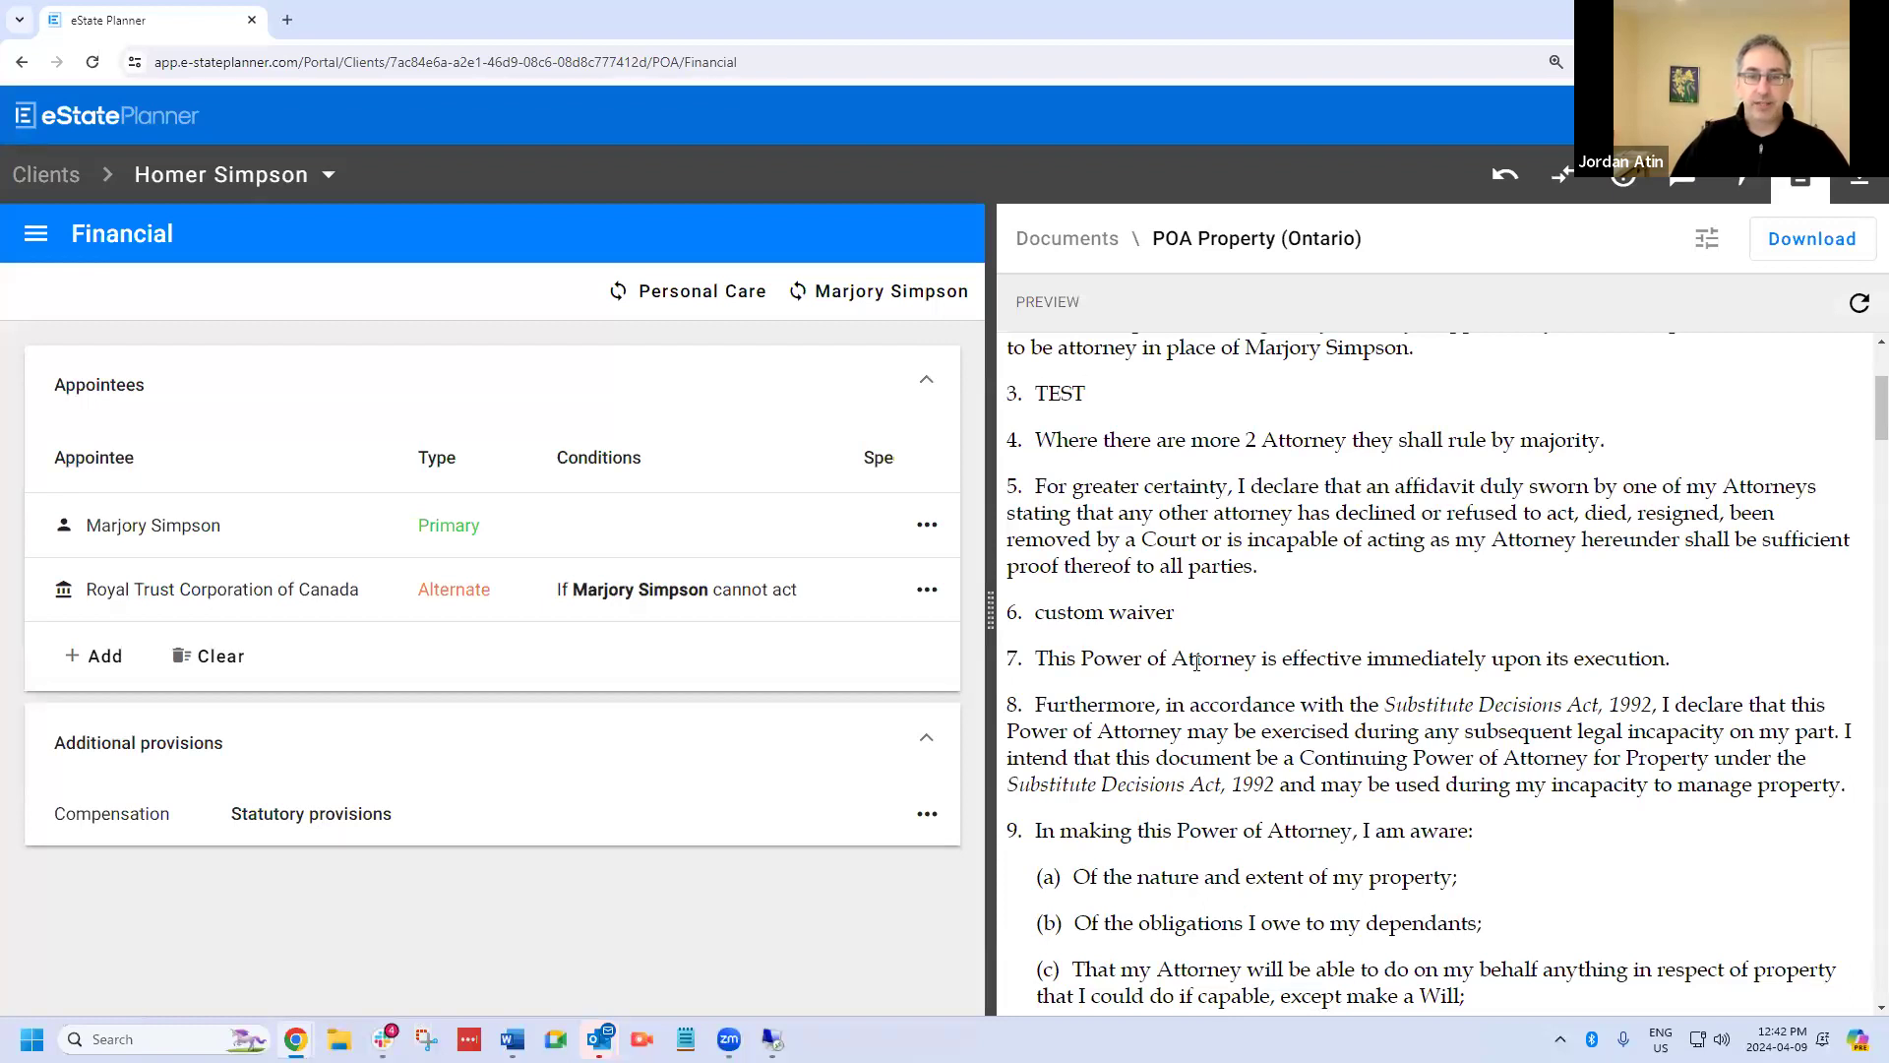
scroll(1239, 566, "down", 8)
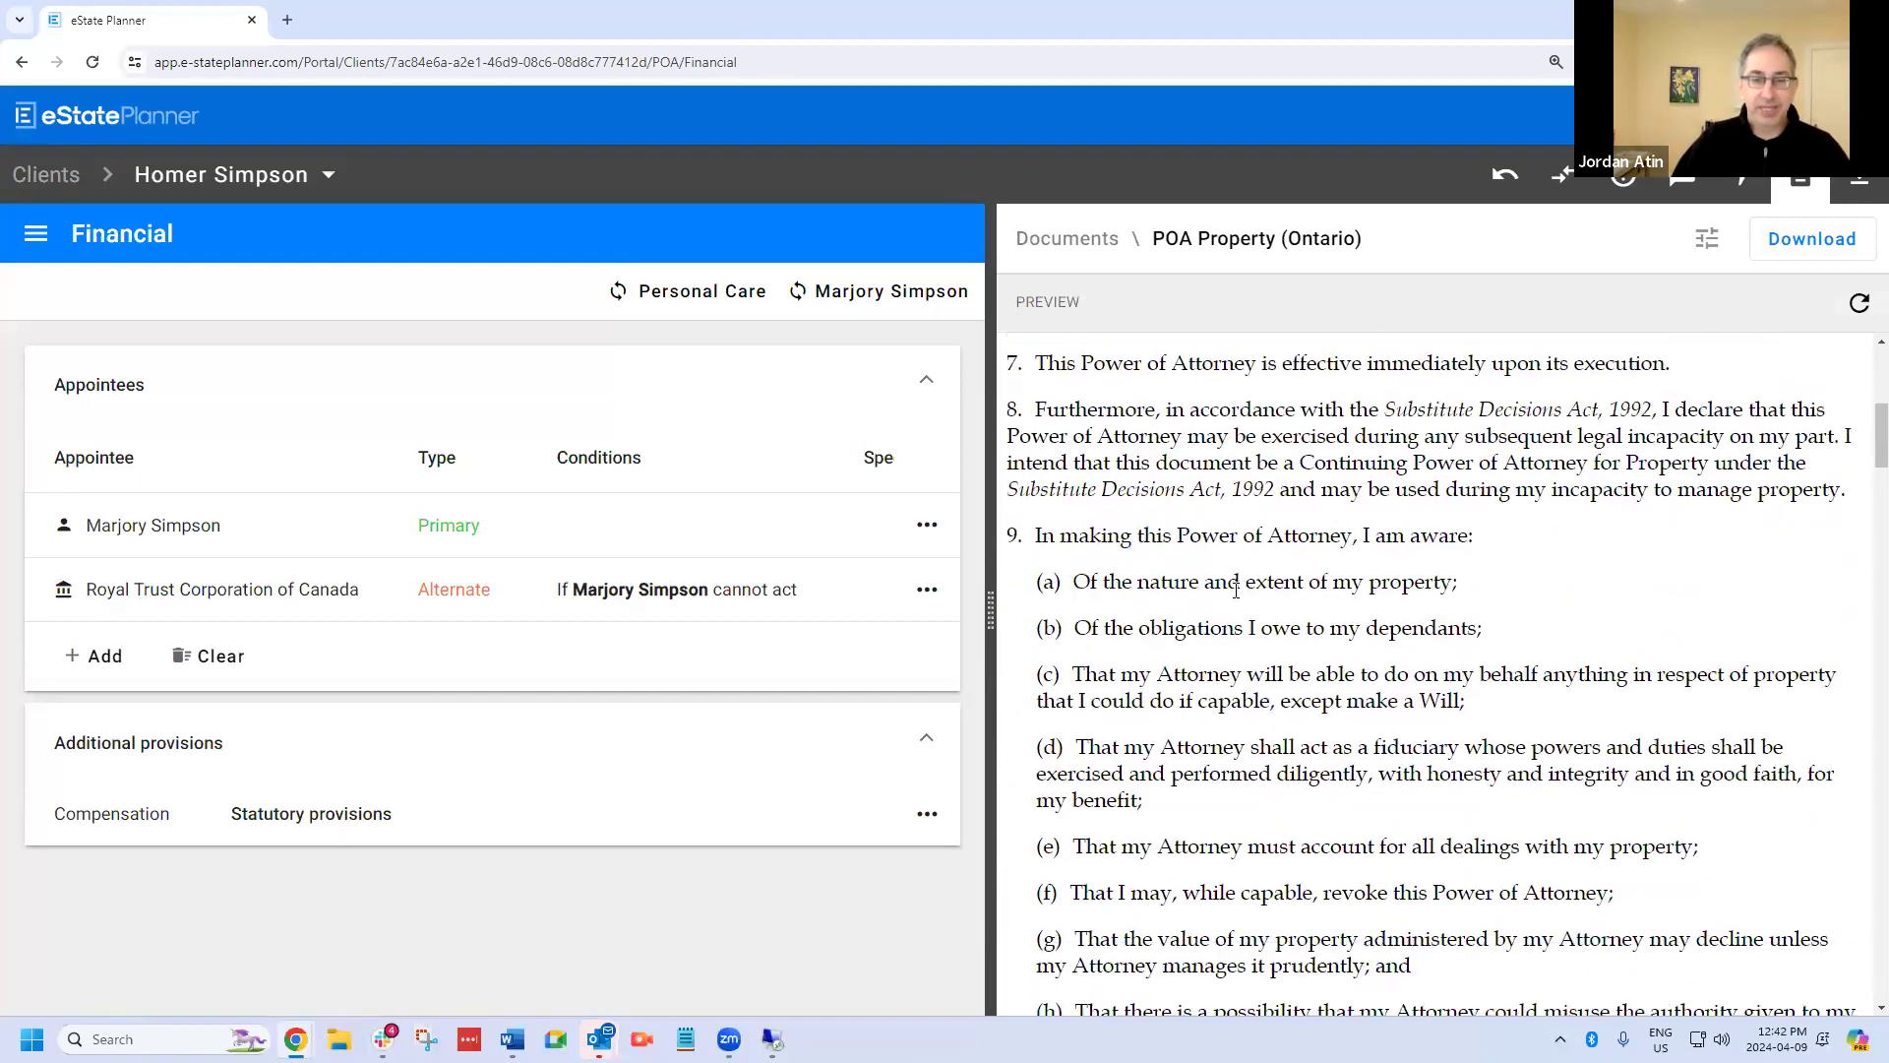
scroll(1242, 591, "down", 7)
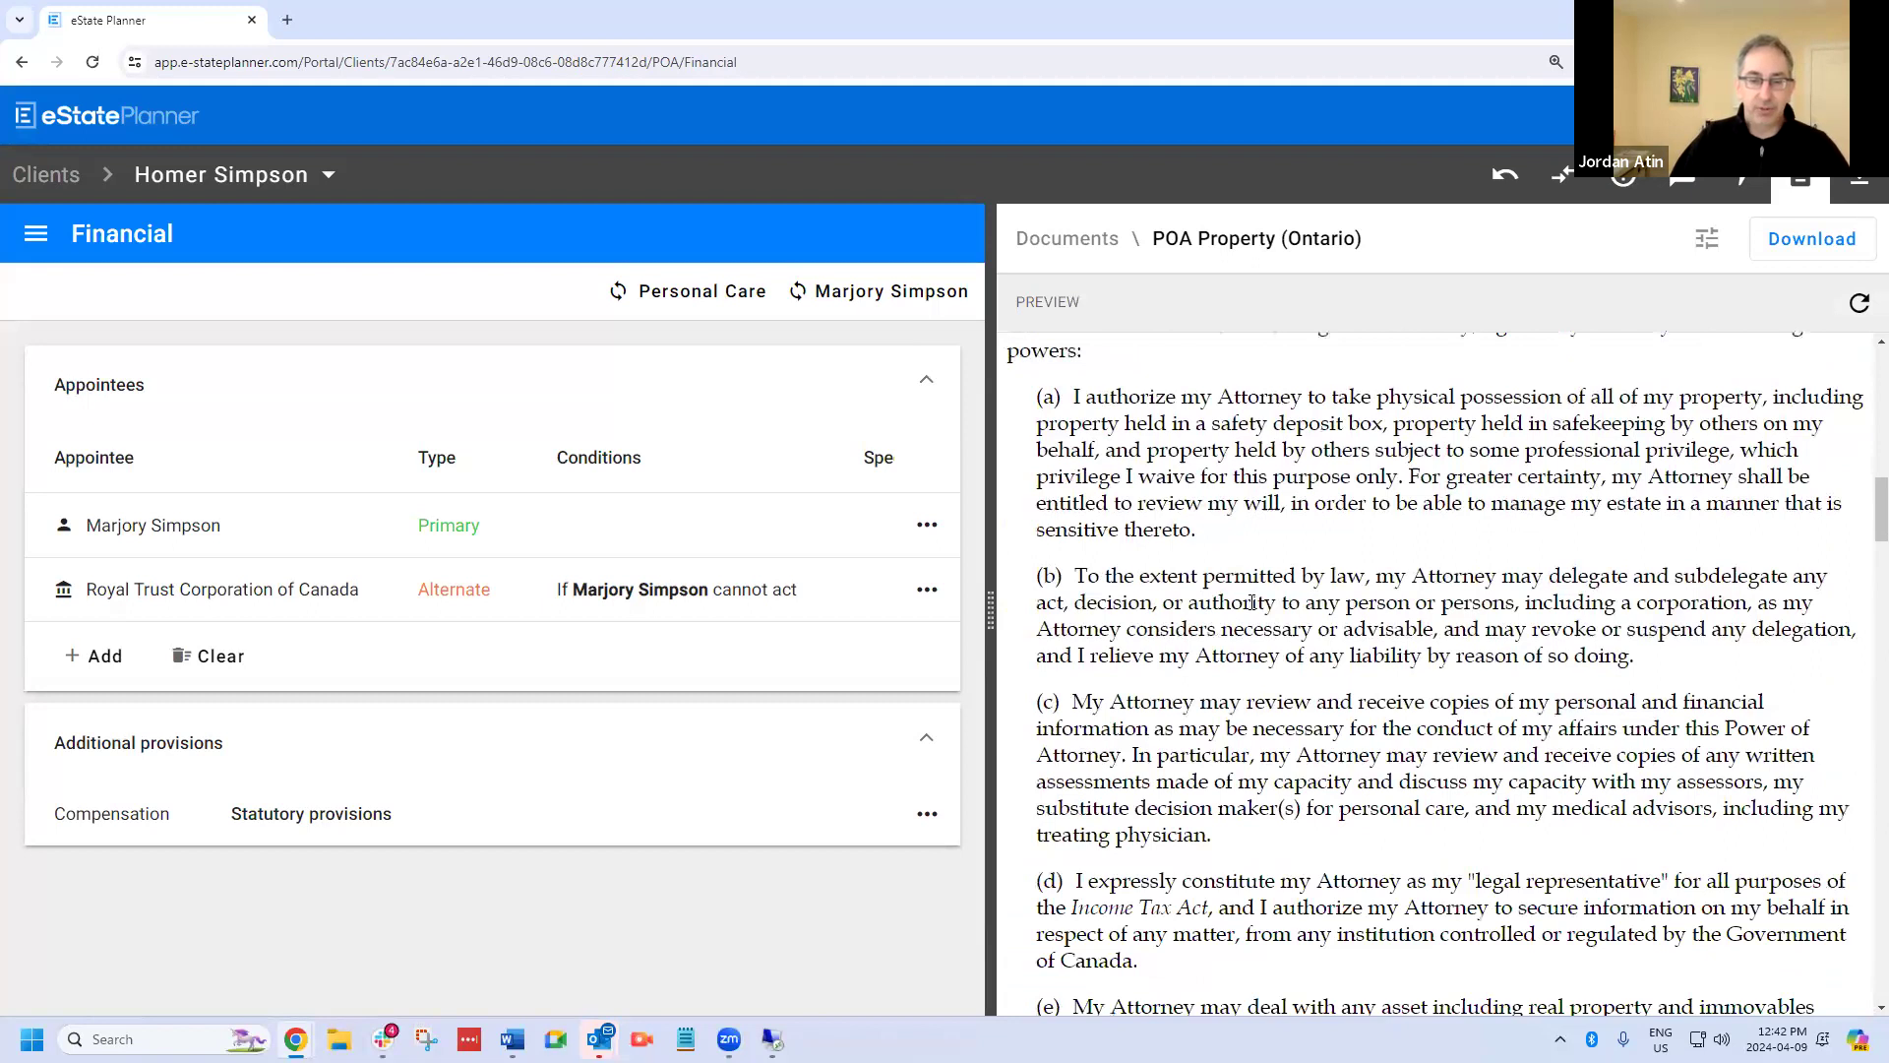
scroll(1249, 612, "down", 10)
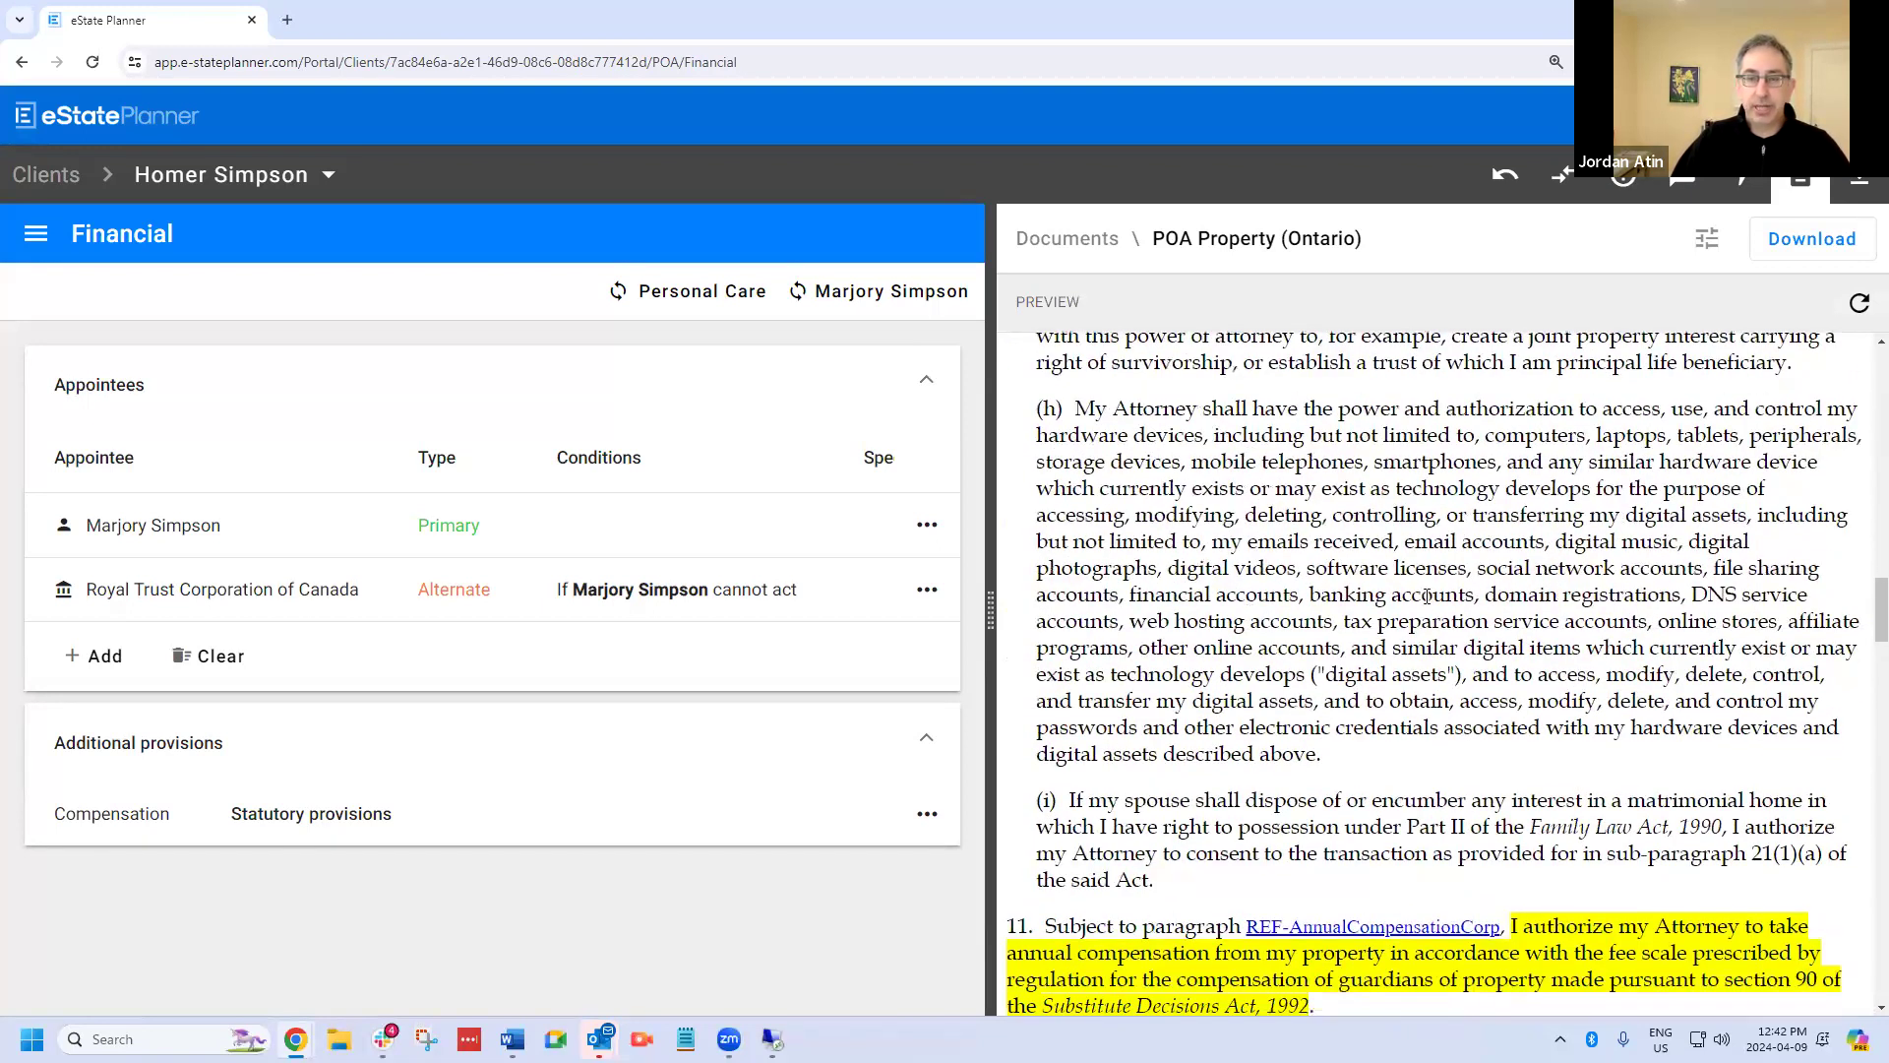
scroll(1427, 595, "down", 4)
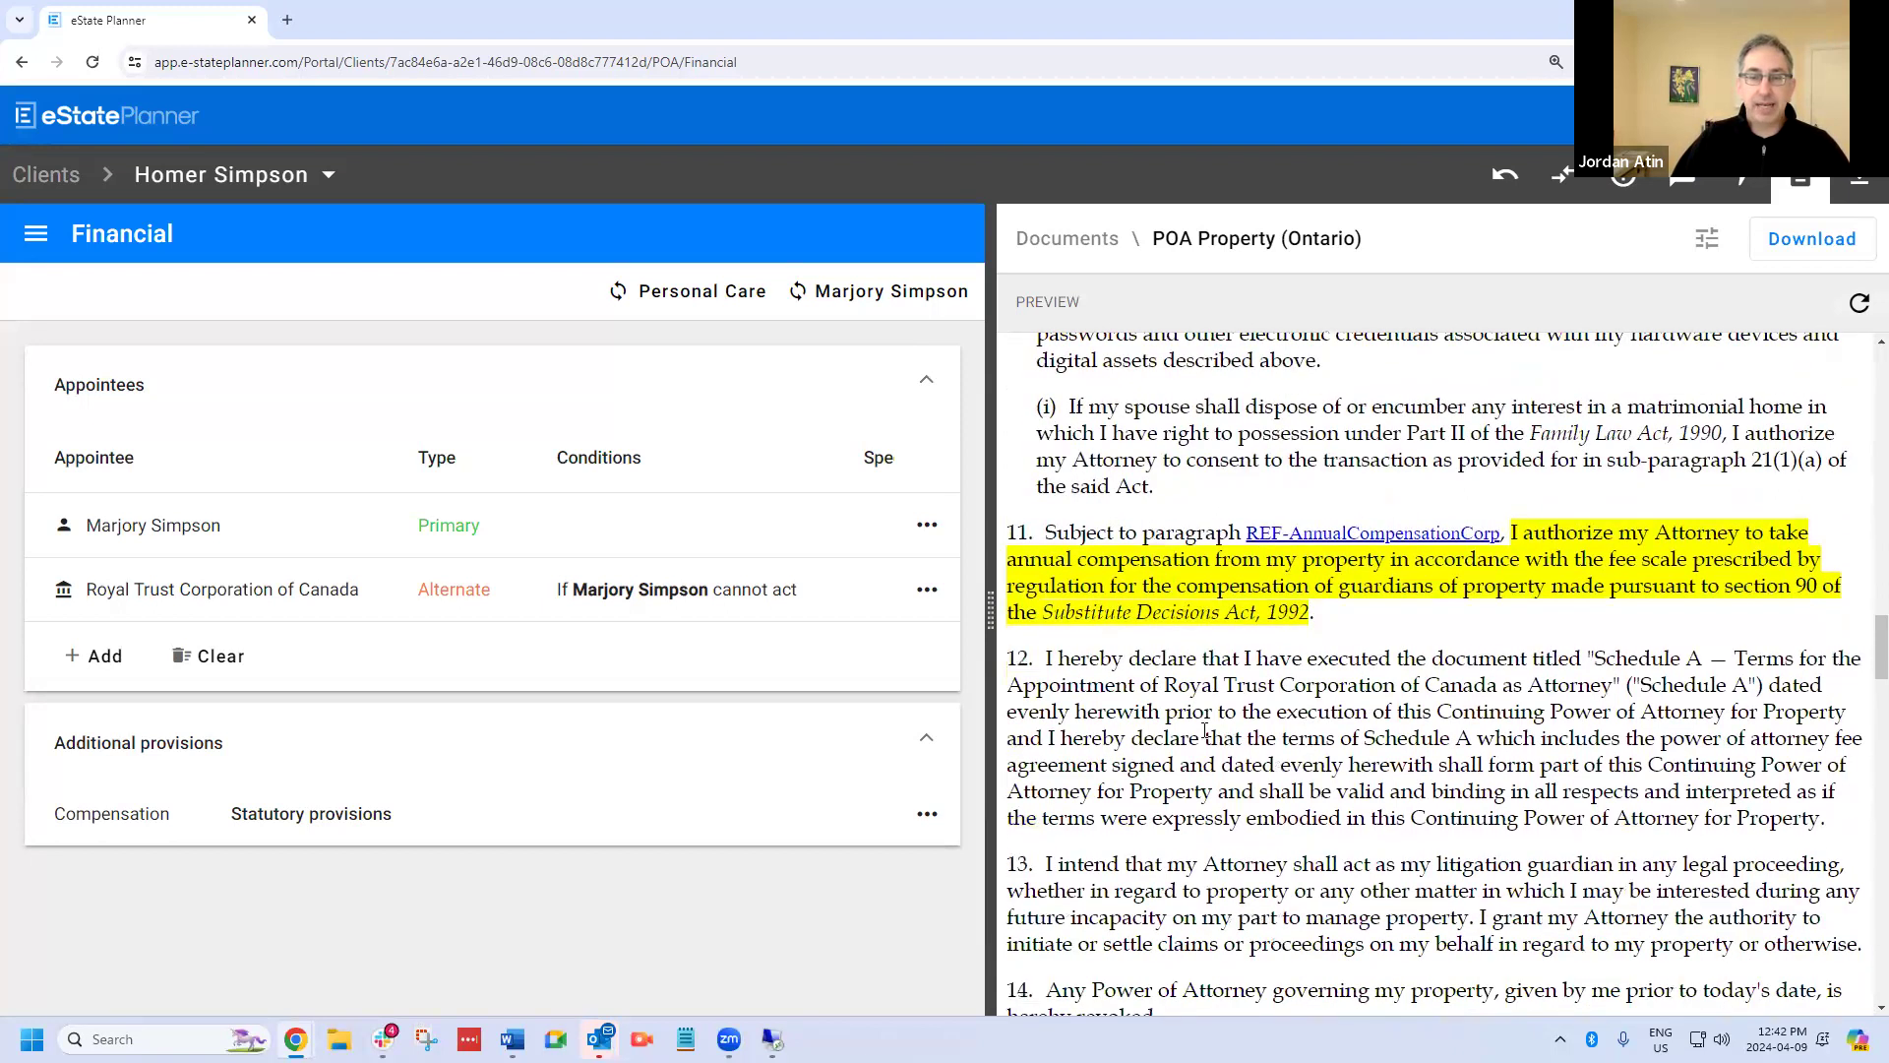
scroll(1323, 717, "down", 2)
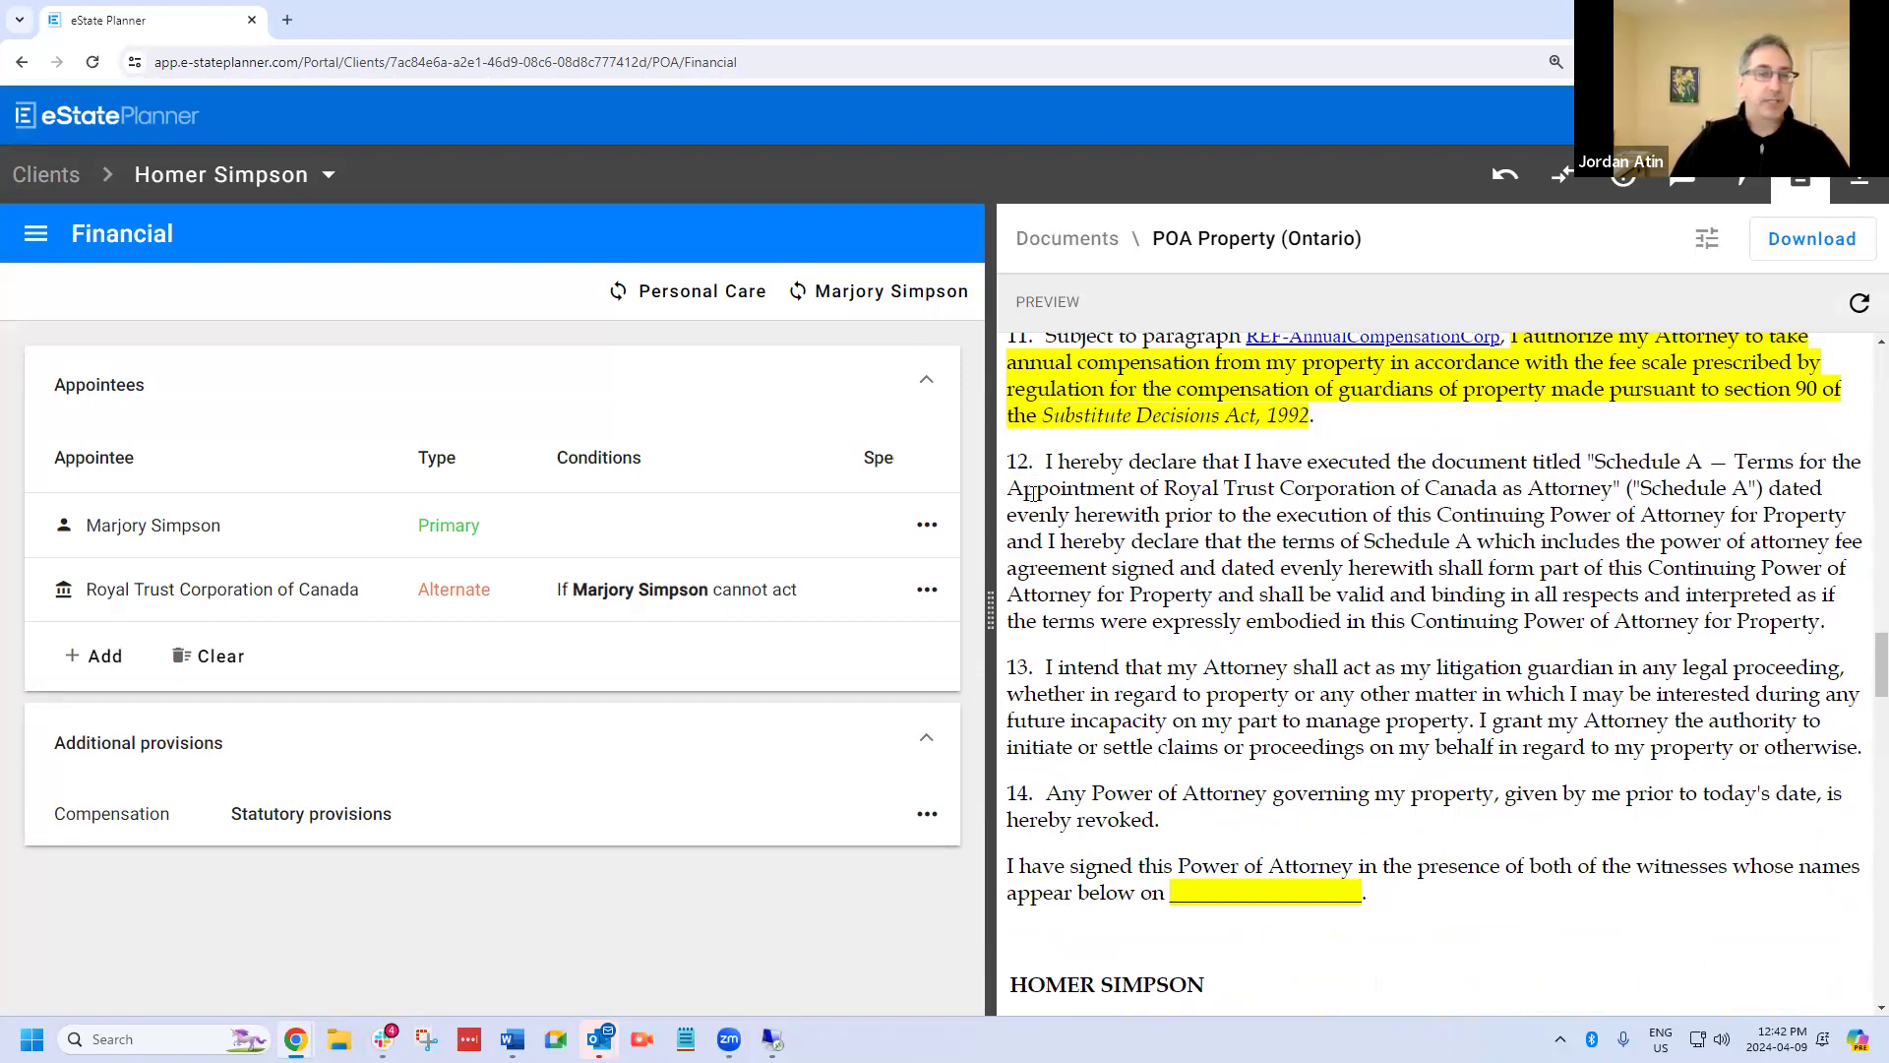
left_click_drag(1046, 461, 1842, 627)
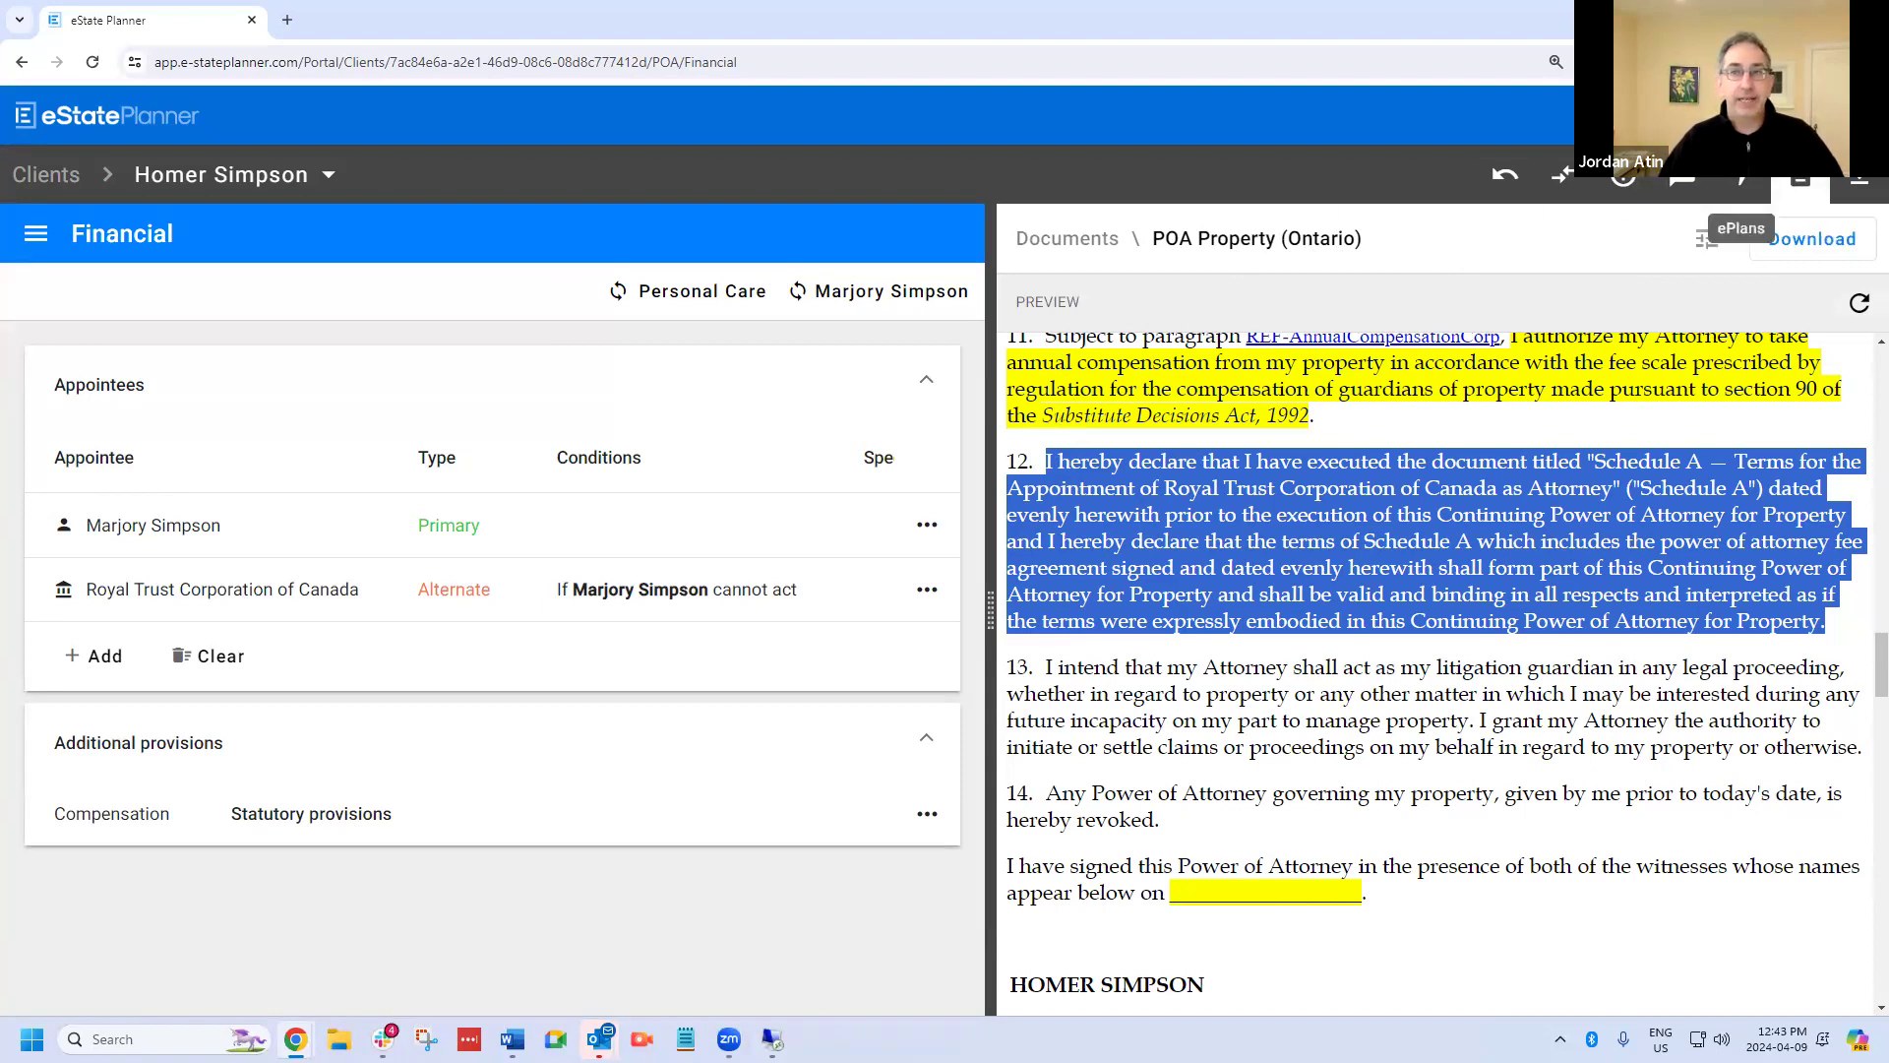
left_click(1804, 190)
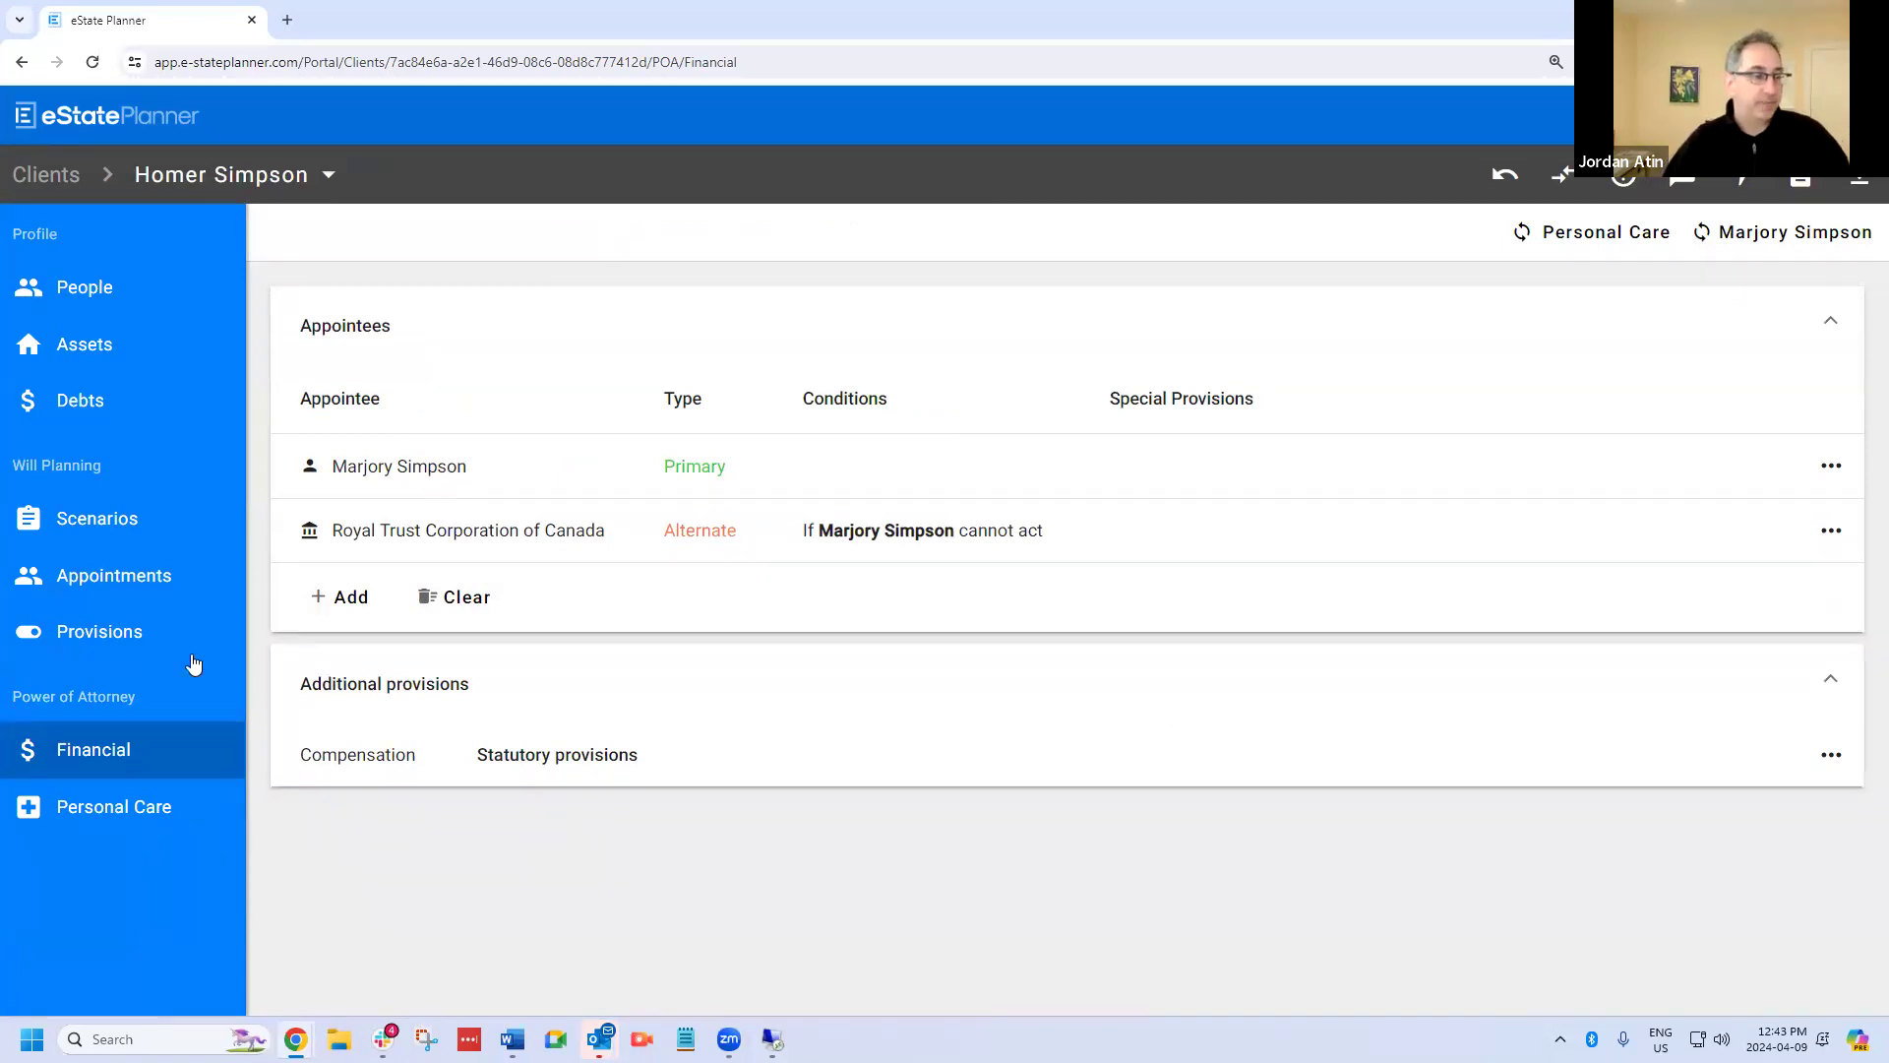
Appoint the spouse's niece as guardian in the will, without any conditions.
left_click(129, 588)
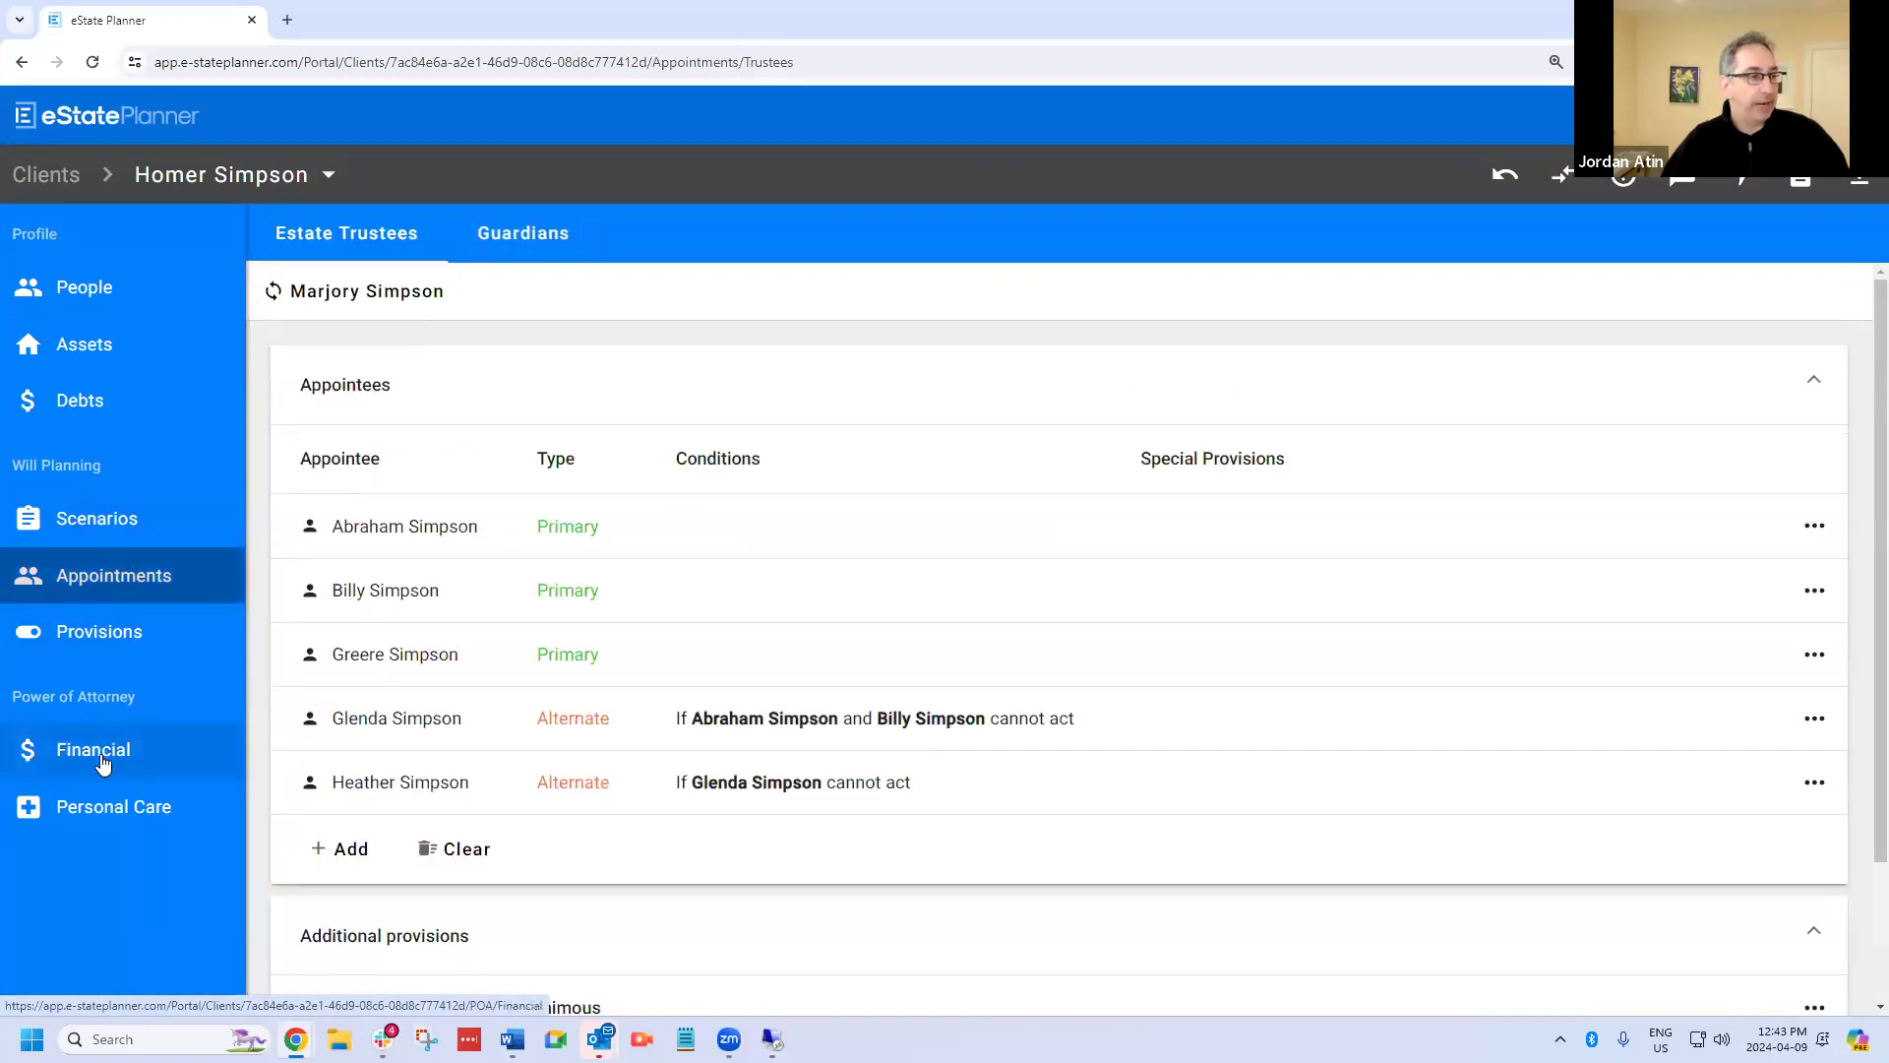
left_click(520, 246)
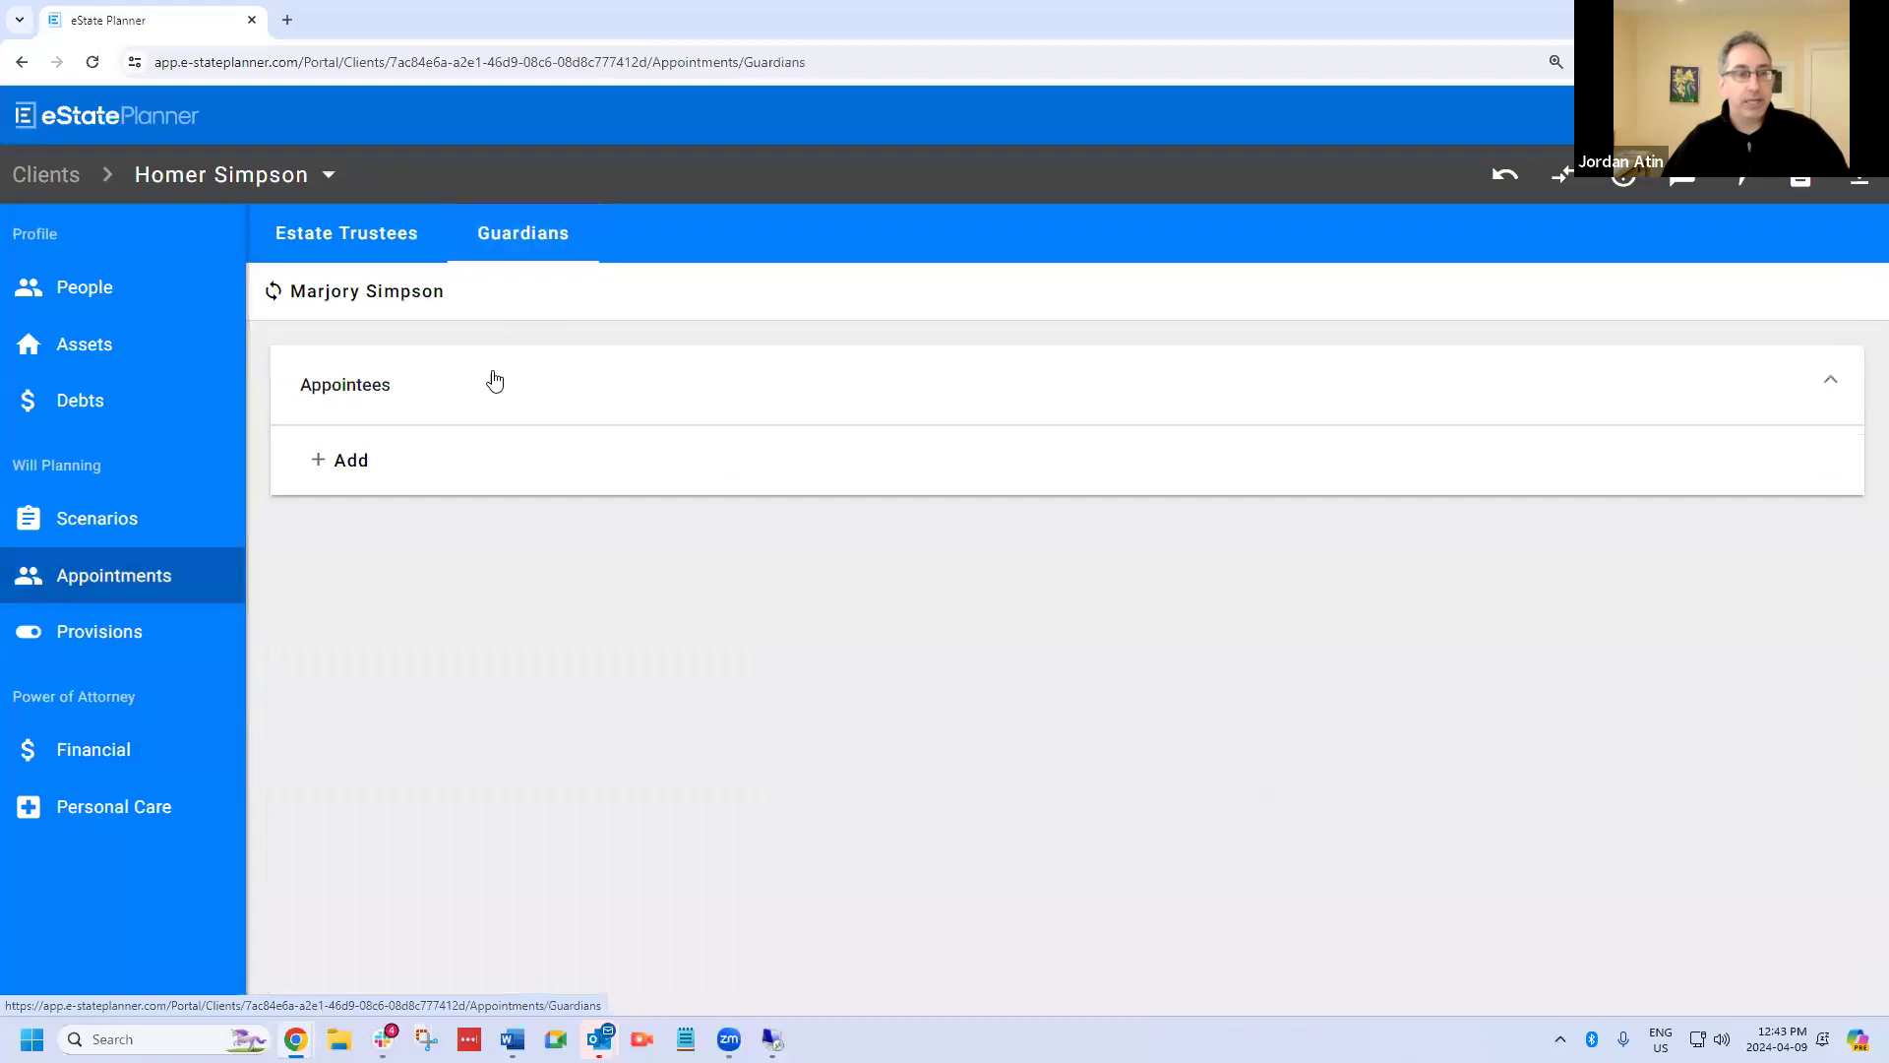
left_click(350, 460)
left_click(1413, 708)
left_click(1829, 987)
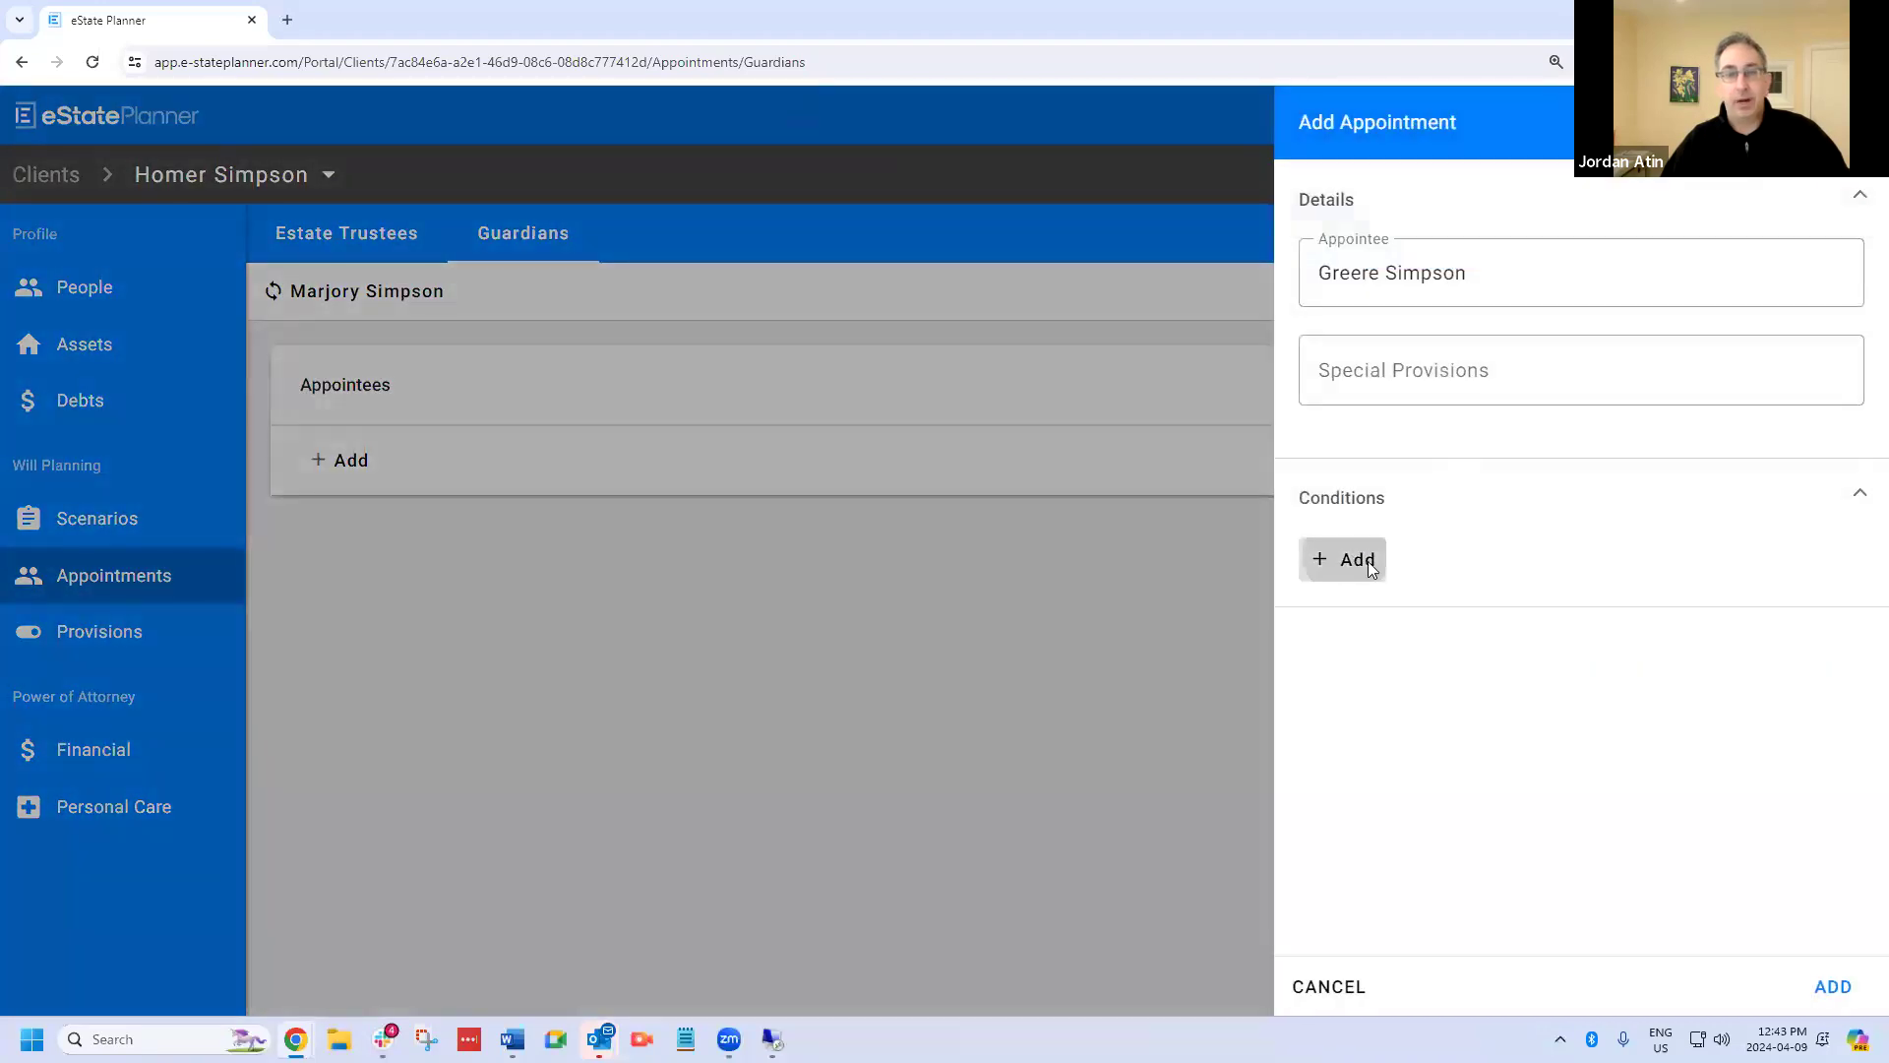
left_click(1368, 561)
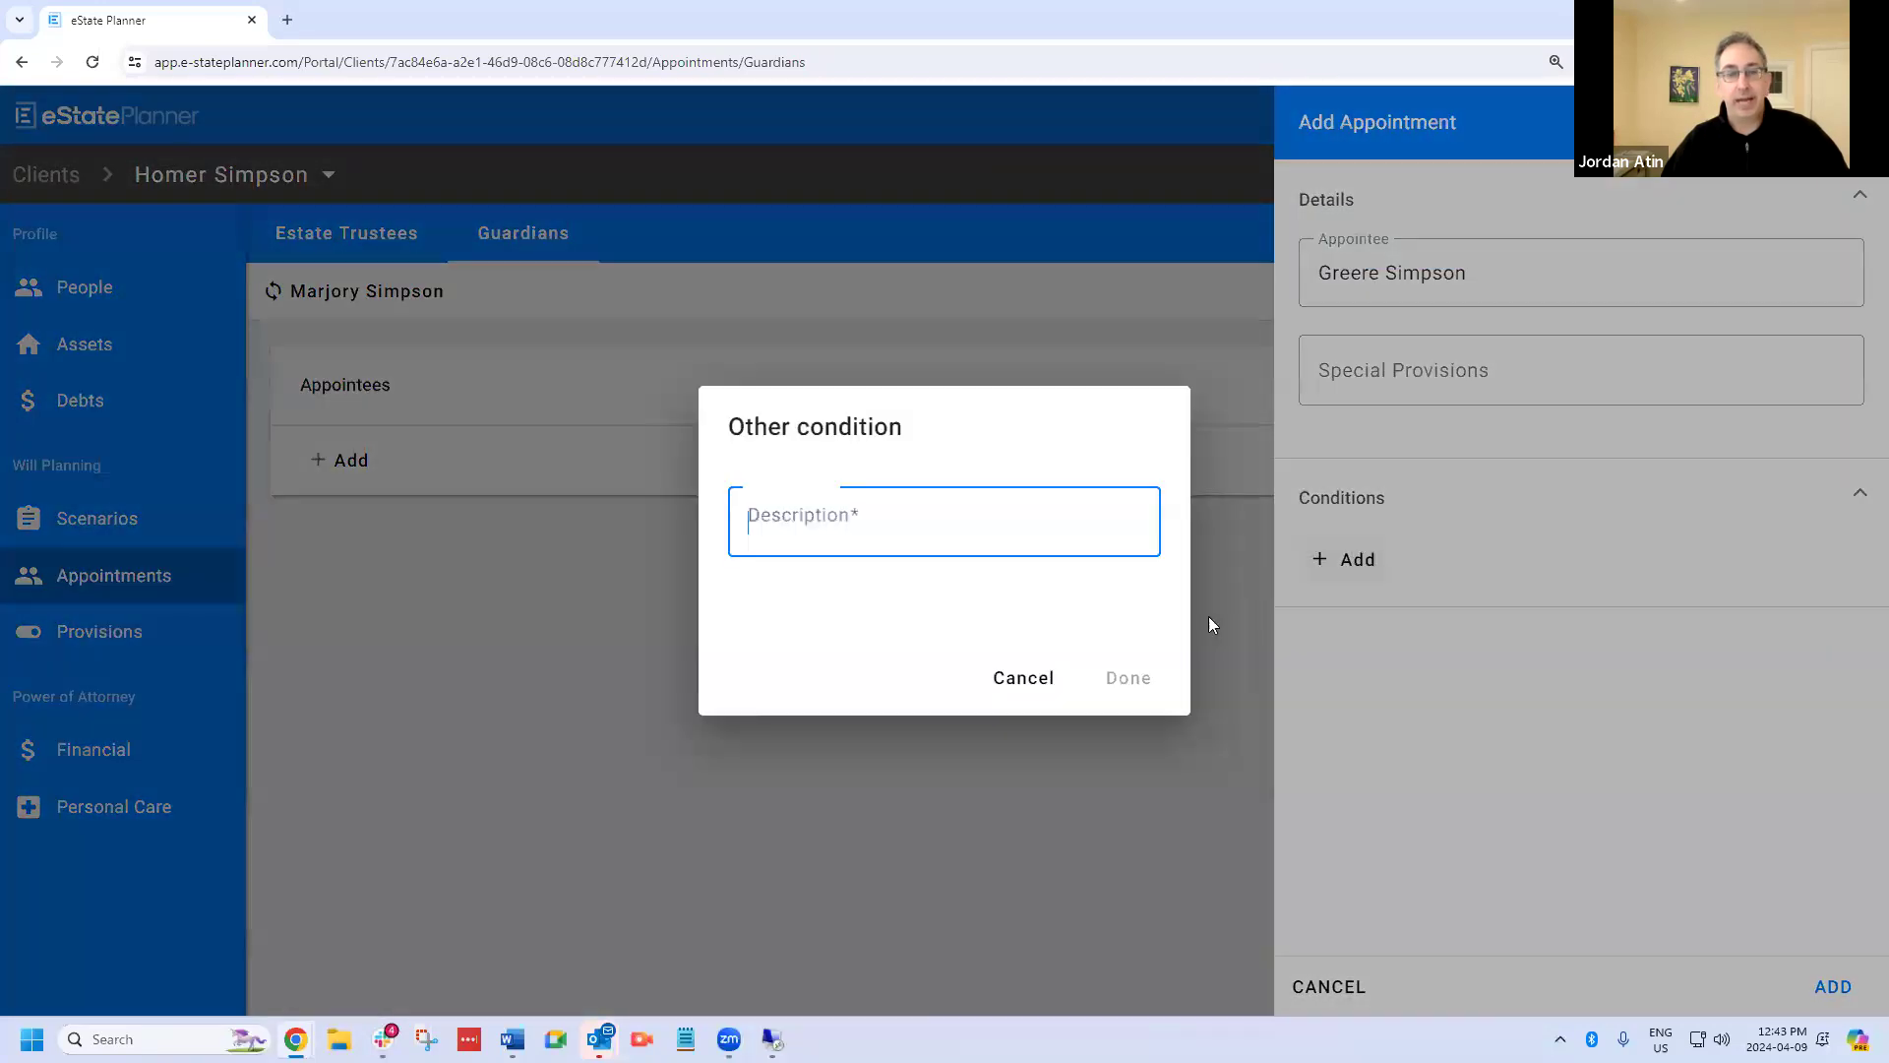
left_click(1041, 679)
left_click(1833, 989)
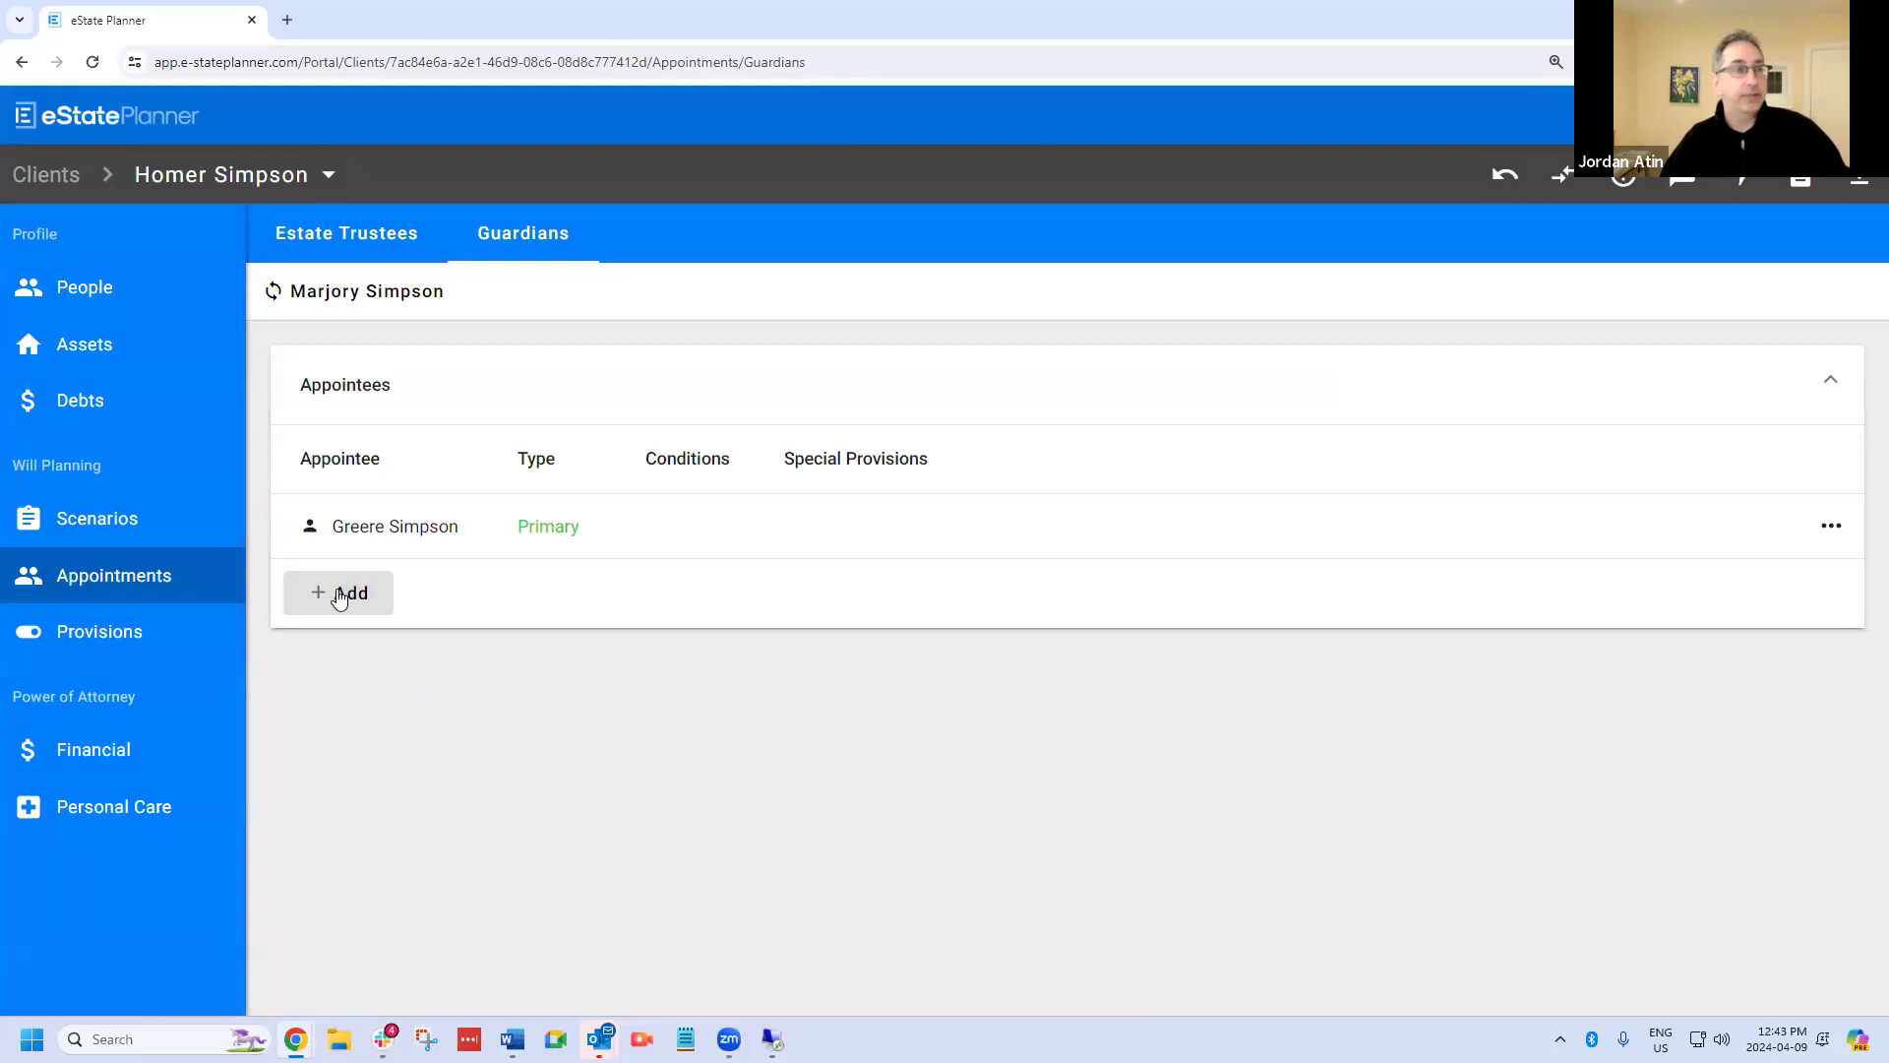
Open the Children trust gift in the balance of estate of the Descendants Only scenario for editing.
left_click(99, 527)
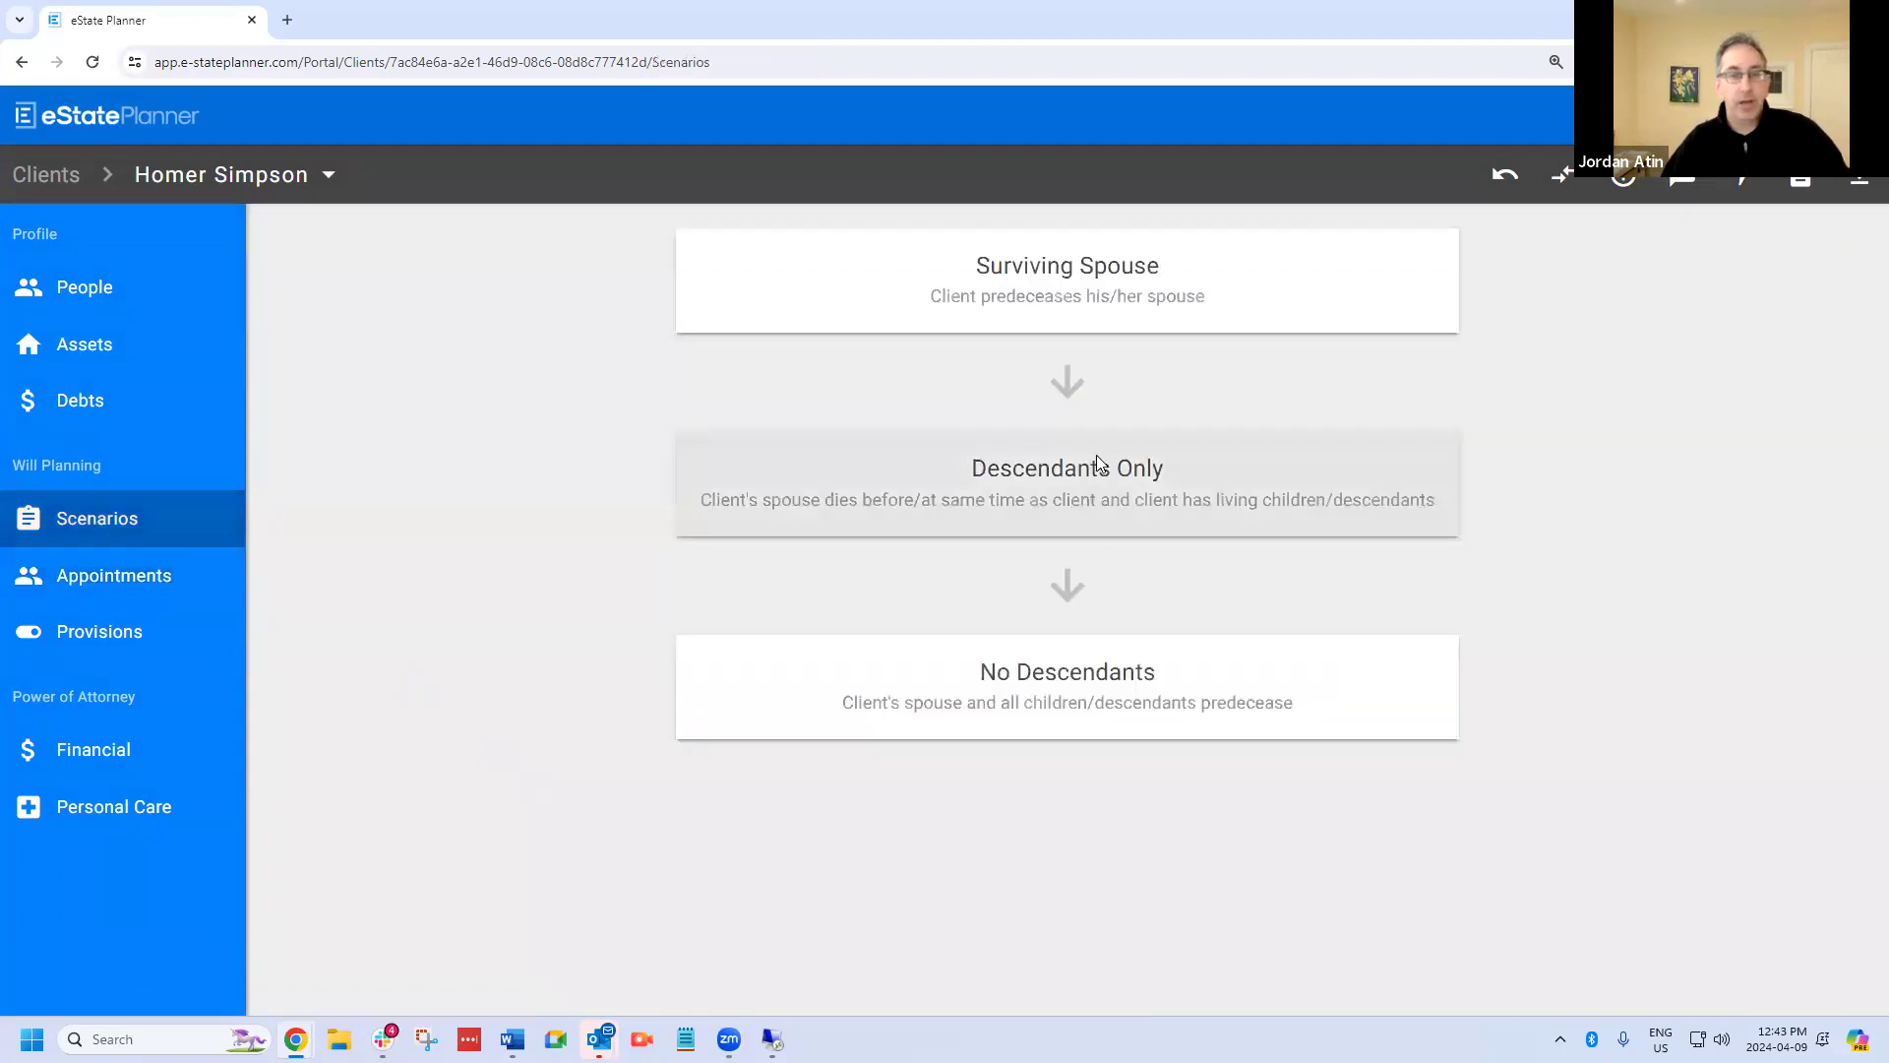
left_click(1094, 492)
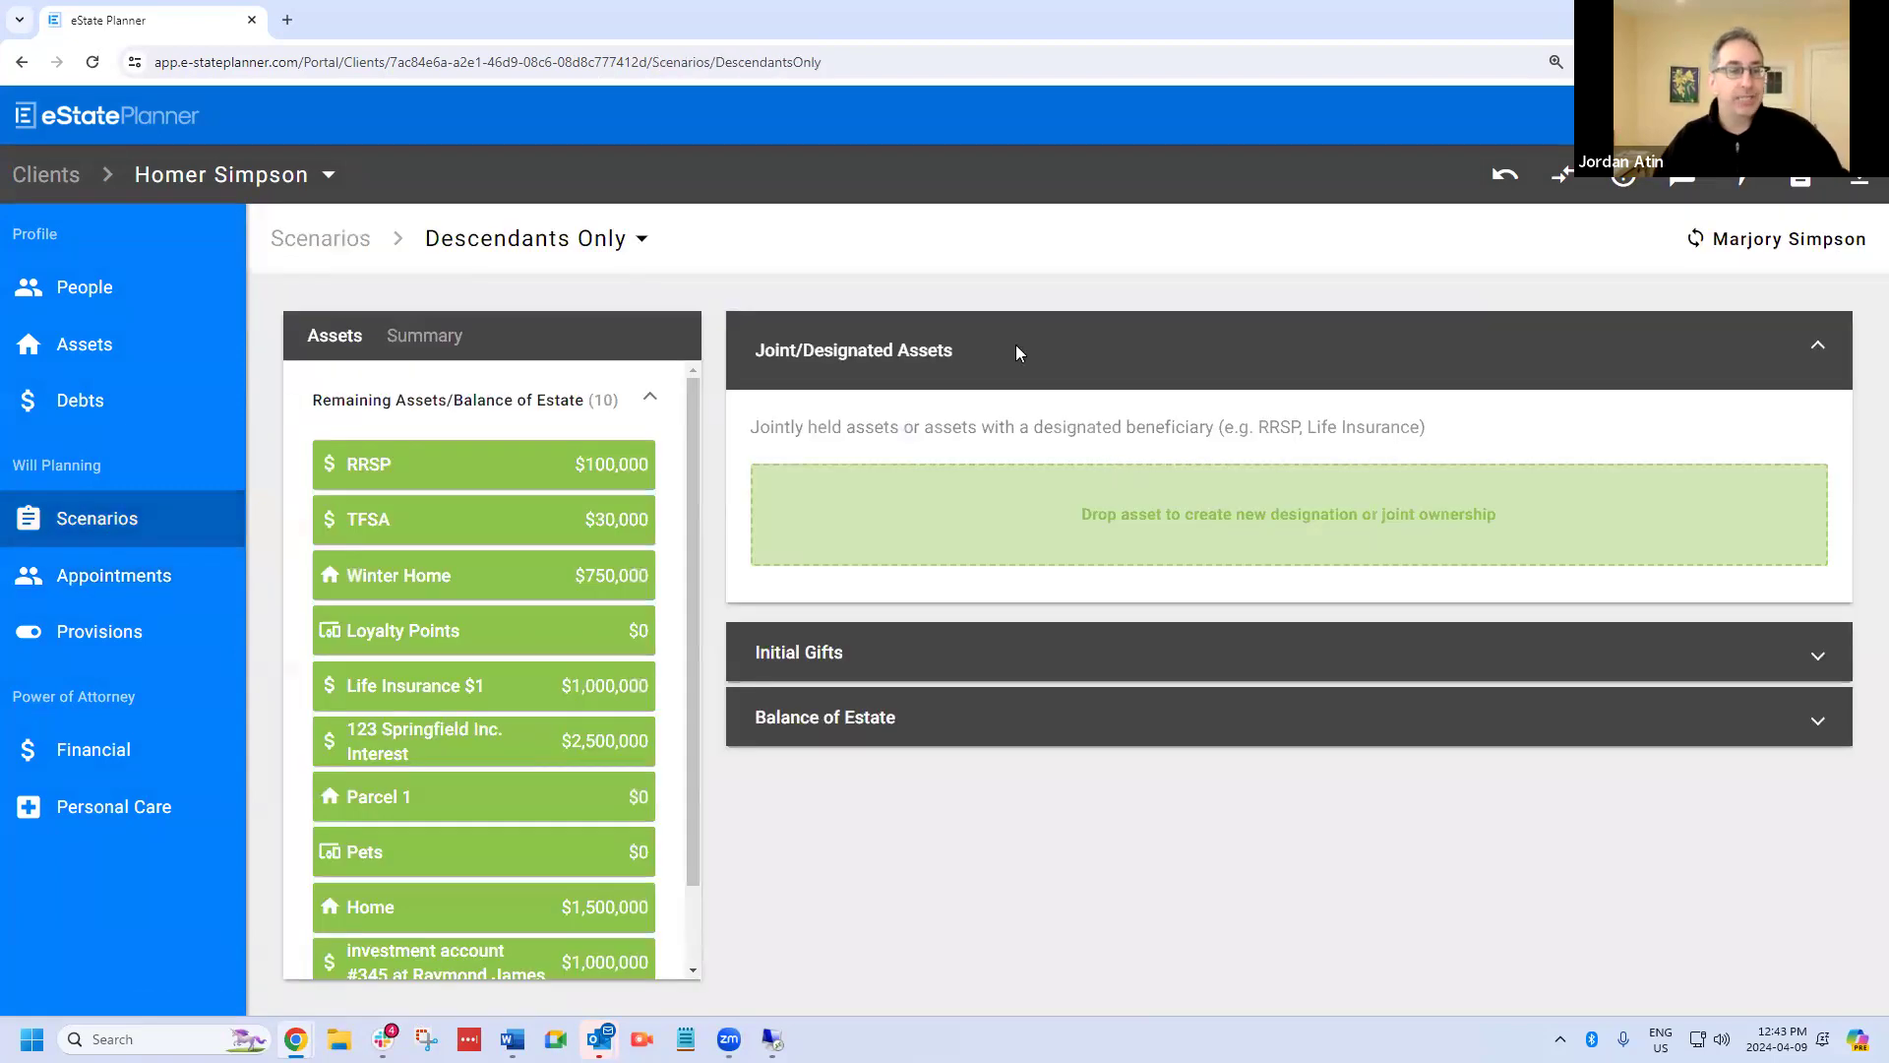
left_click(981, 697)
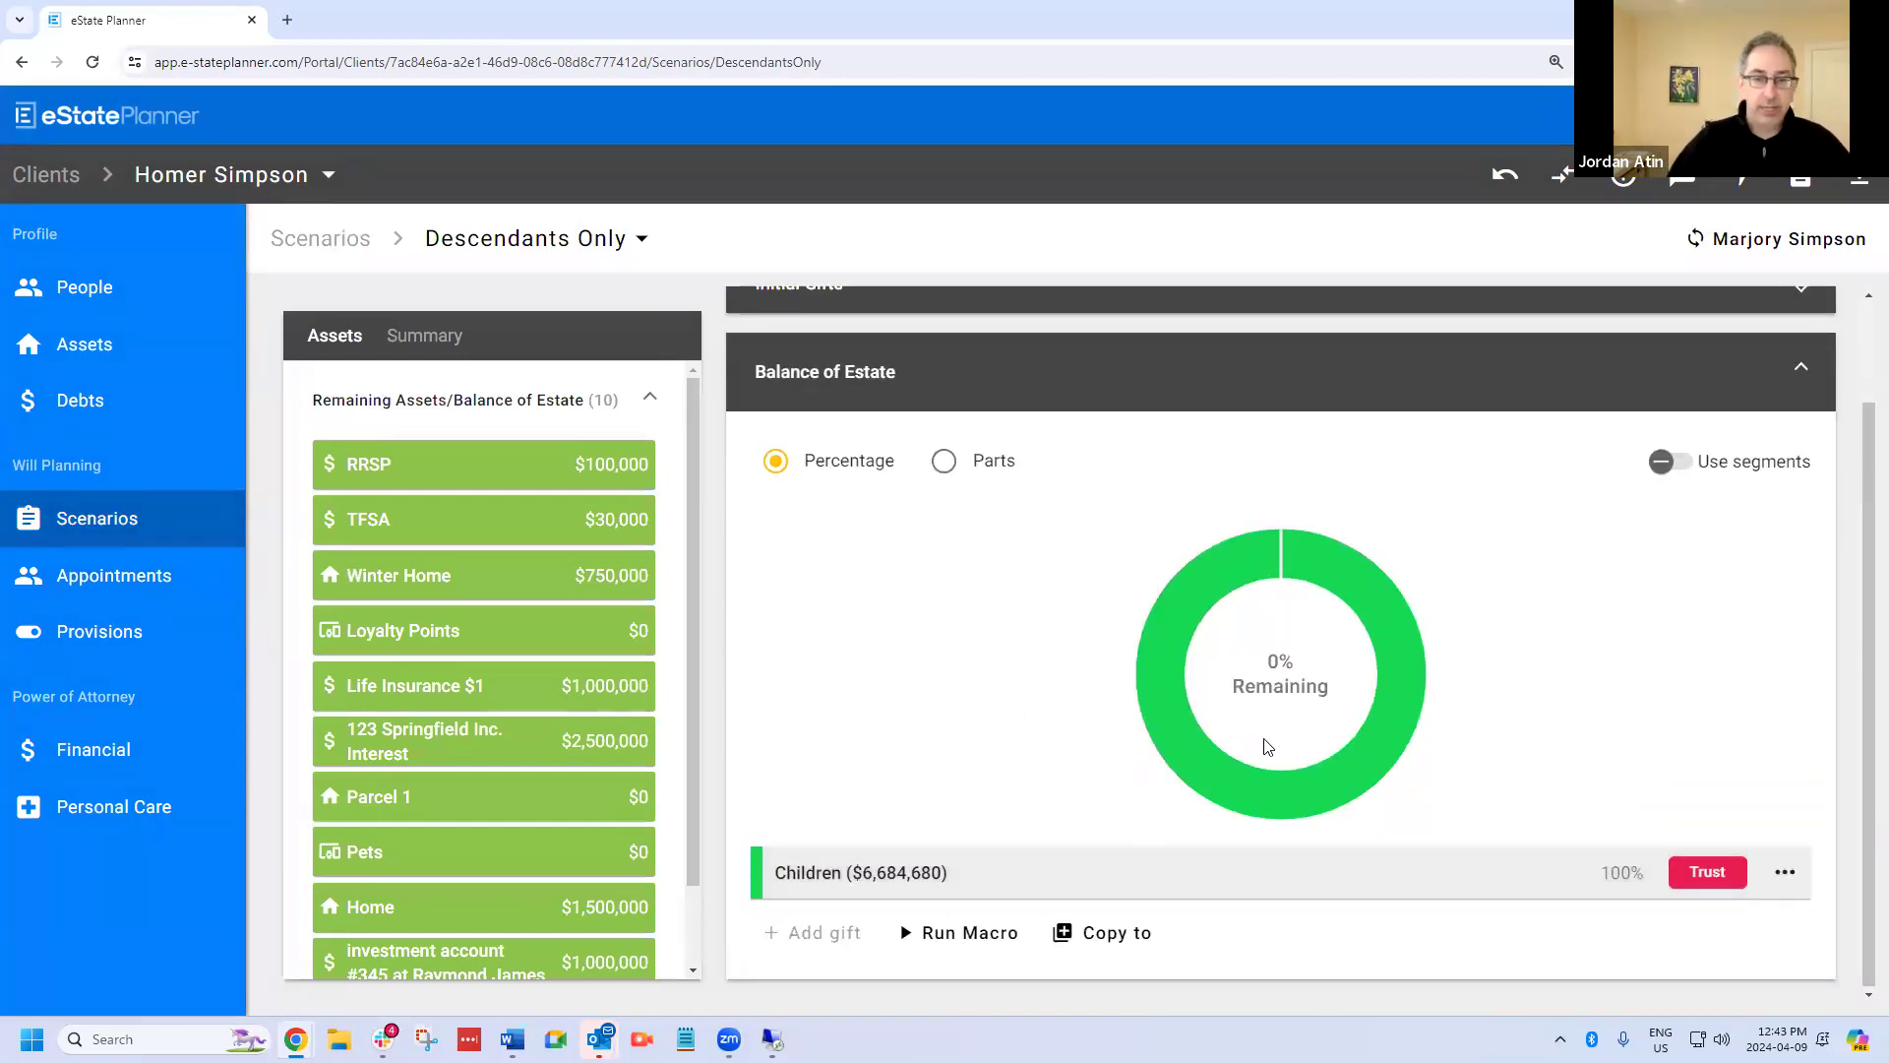
left_click(1268, 747)
Set the Children trust's trustees apart from the executors and clear the appointees copied into the trustee list.
scroll(1572, 502, "down", 1)
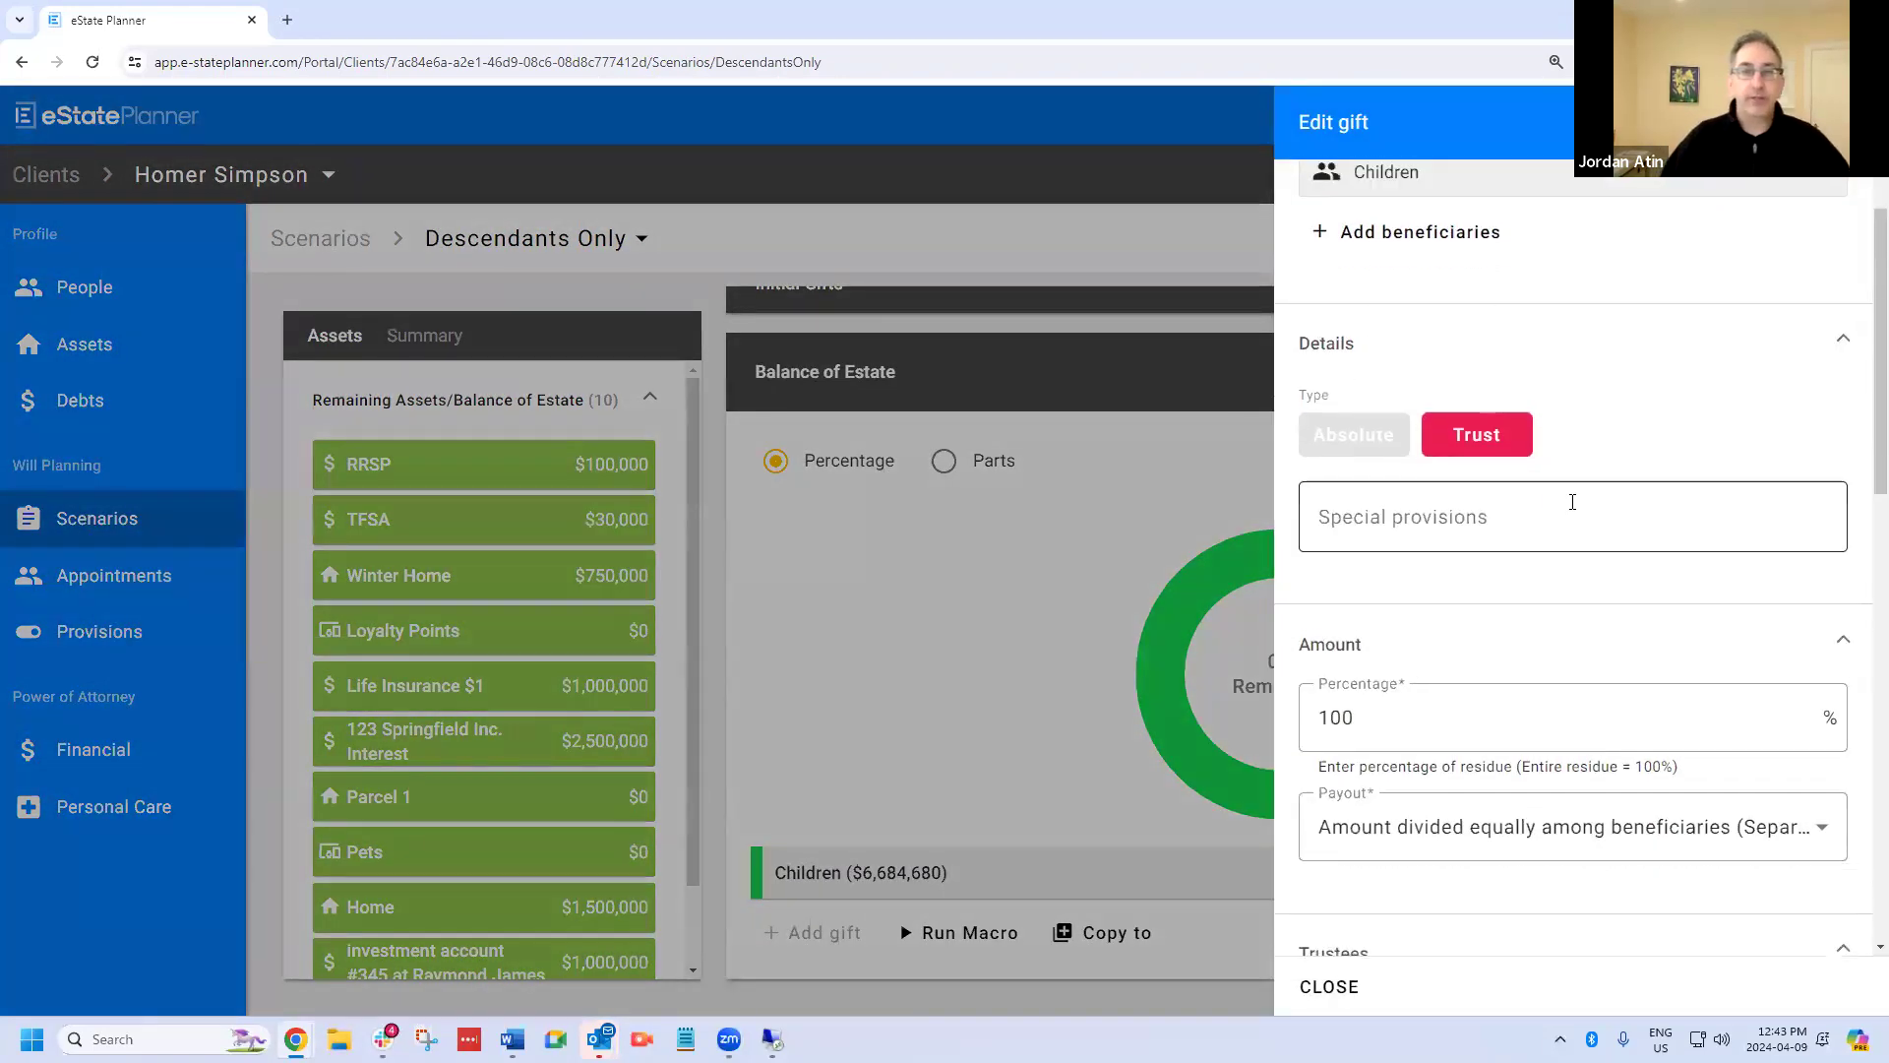
scroll(1573, 502, "up", 1)
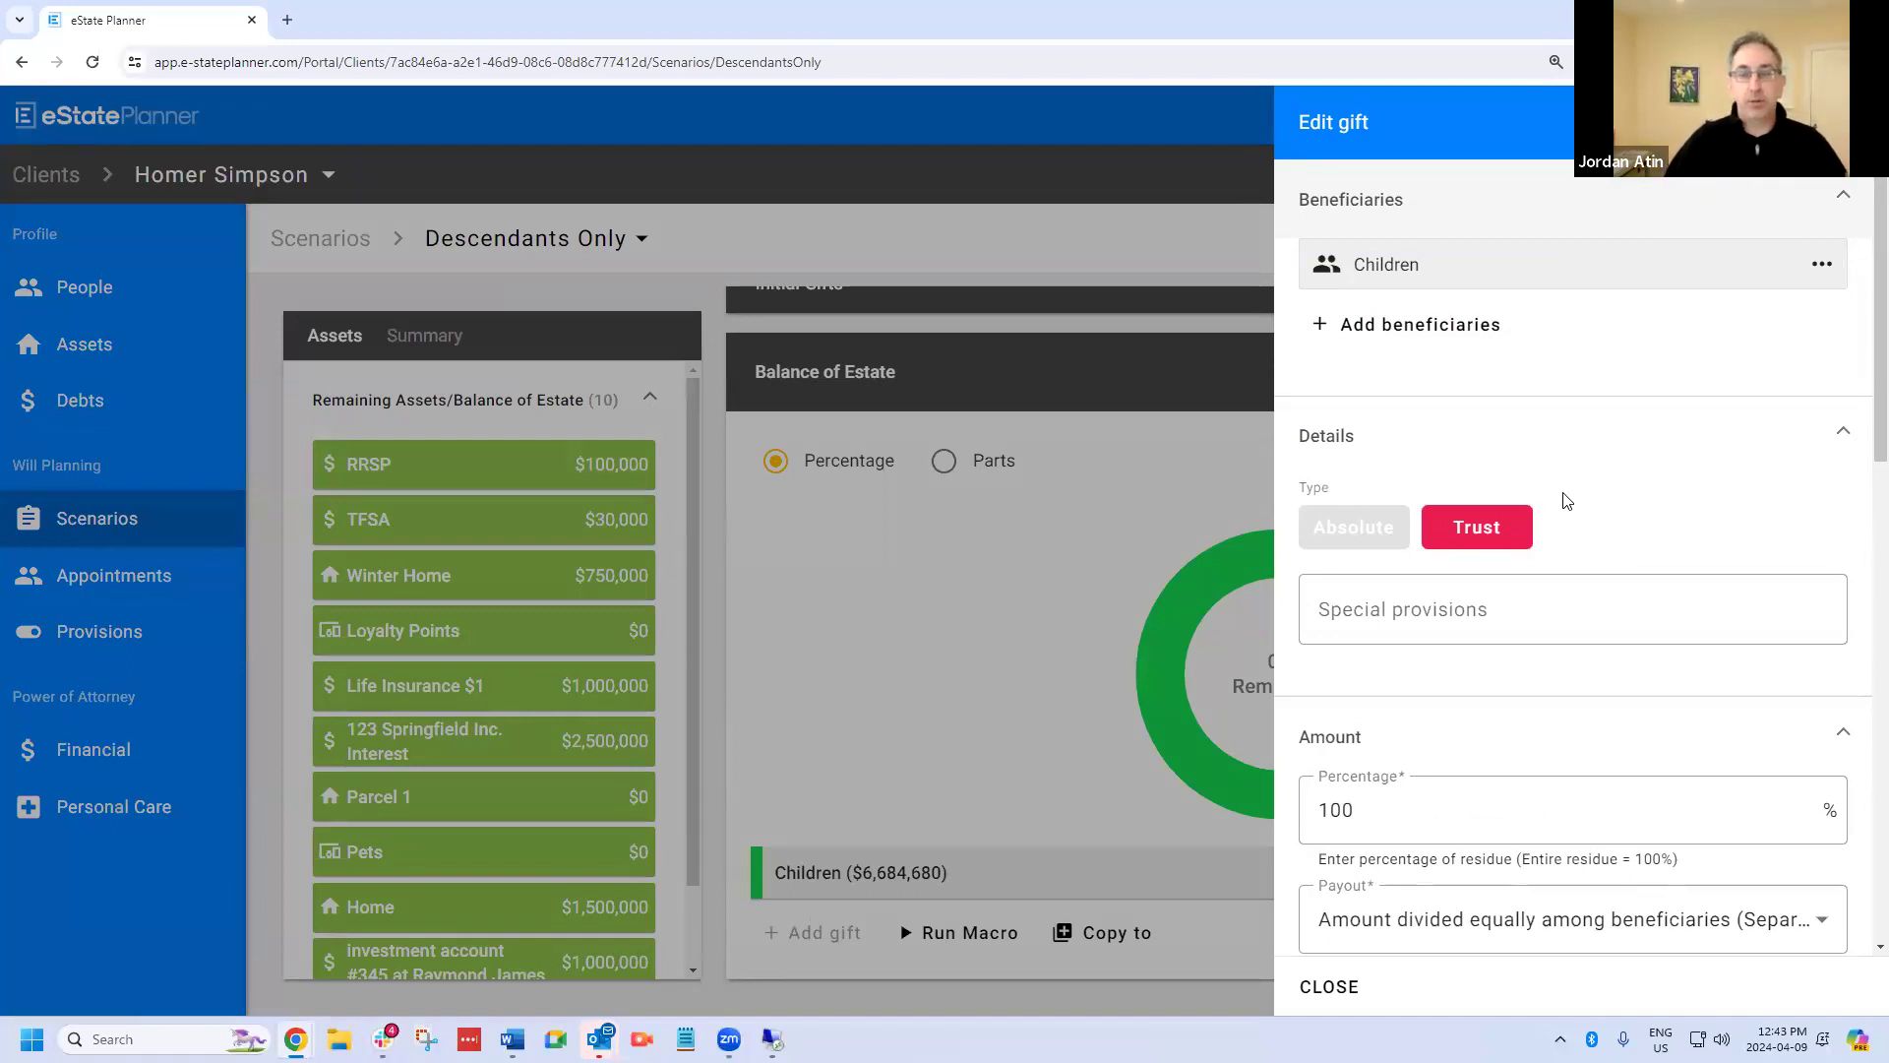
scroll(1579, 505, "down", 5)
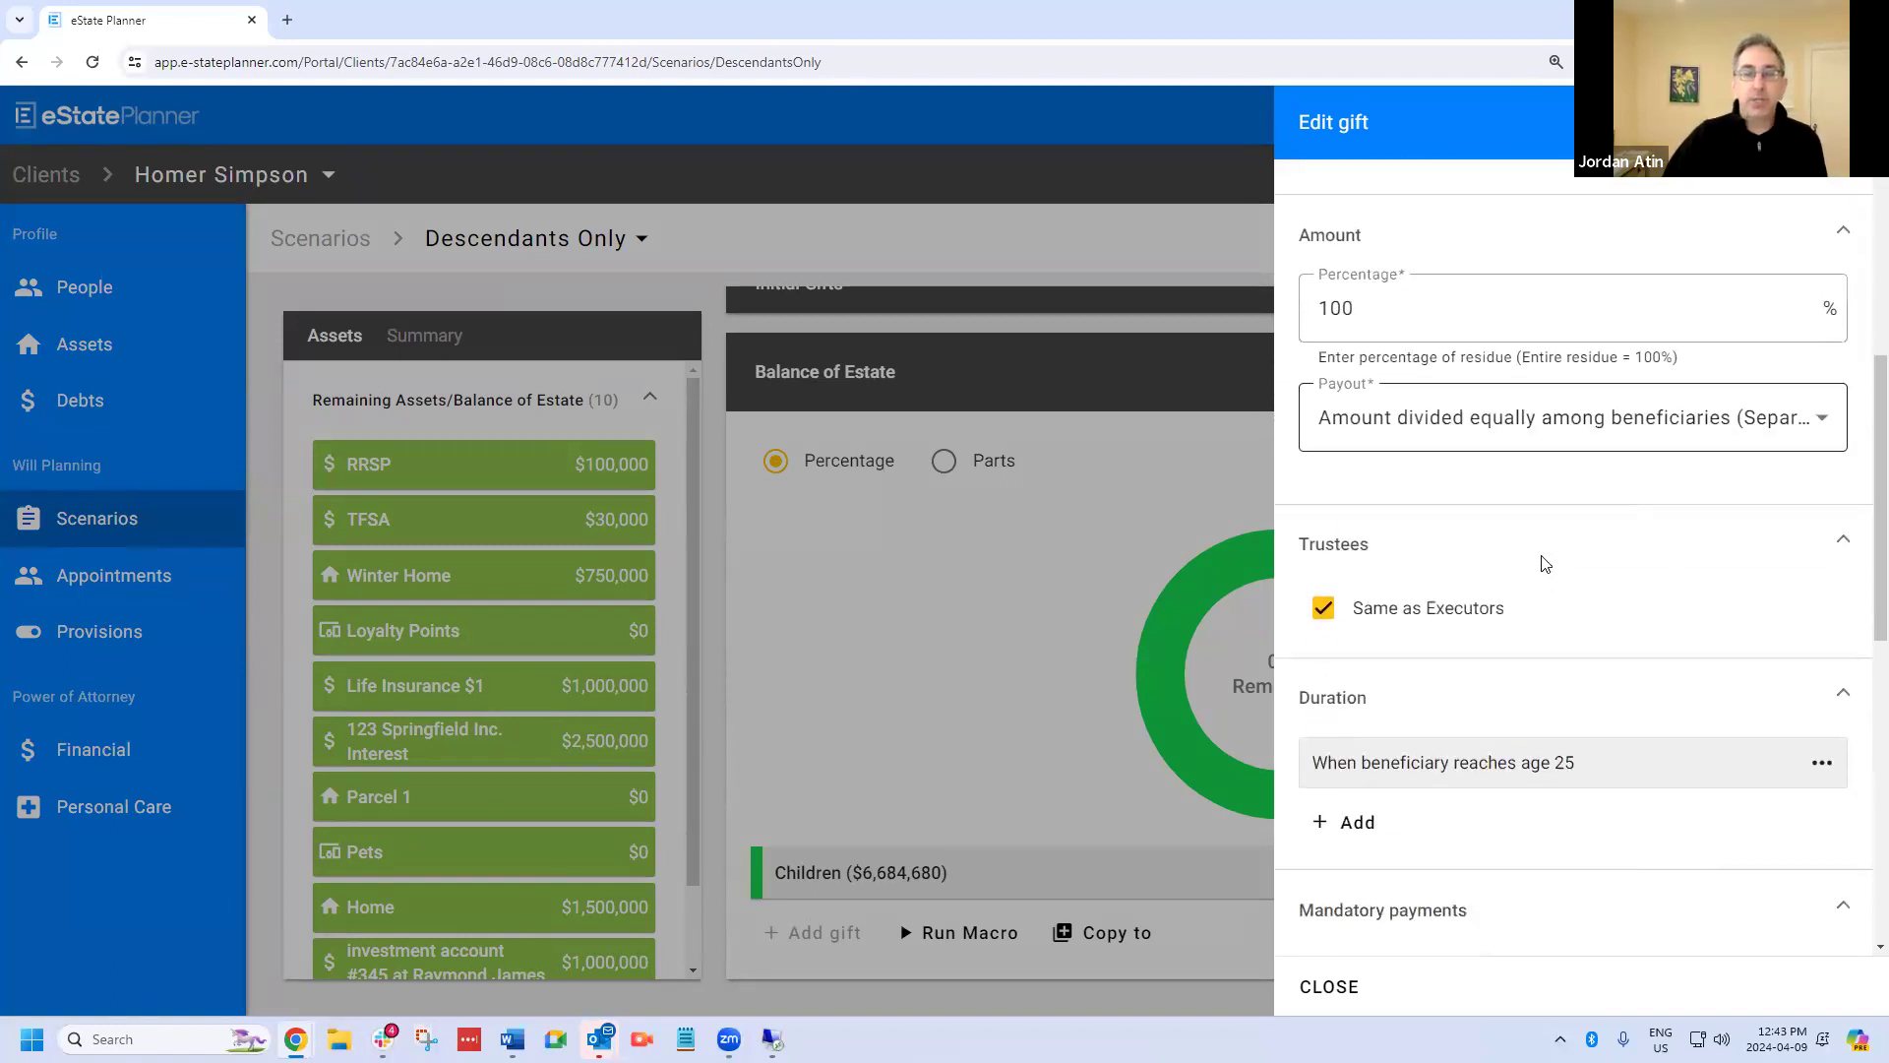
scroll(1546, 564, "down", 1)
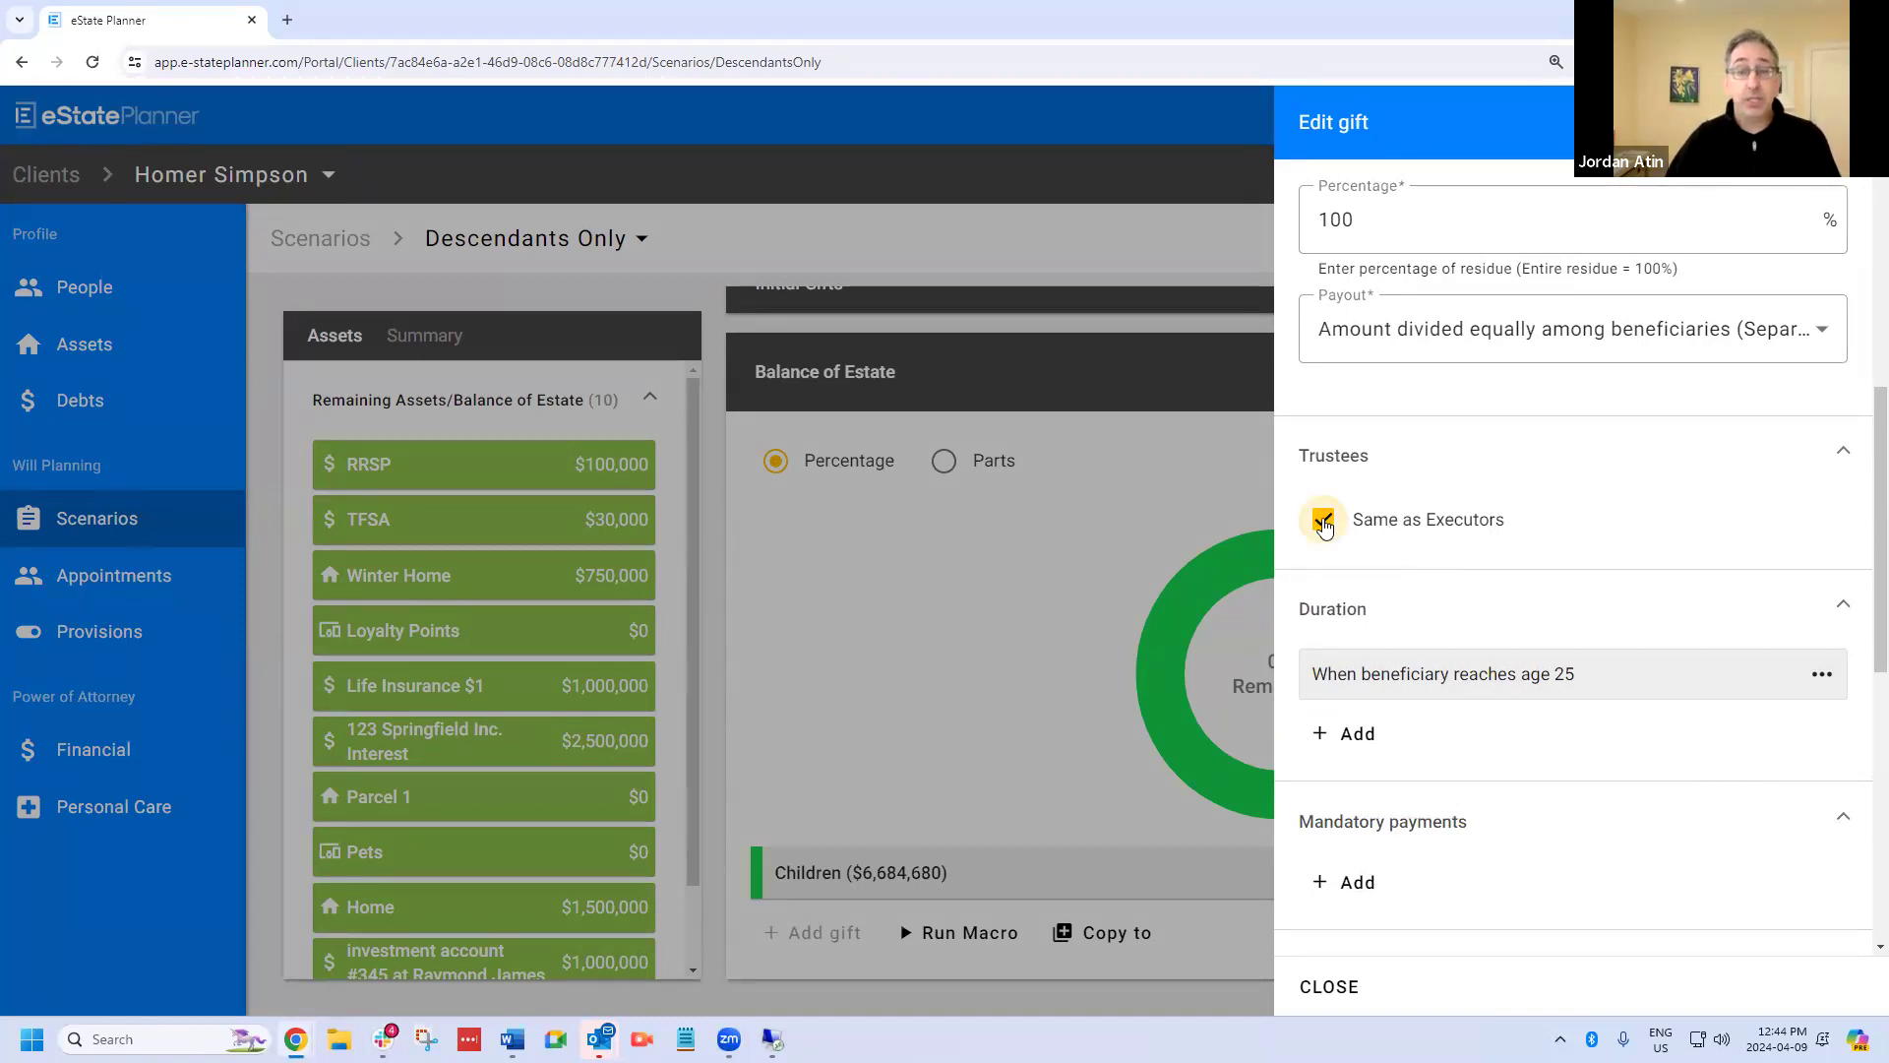
left_click(1323, 522)
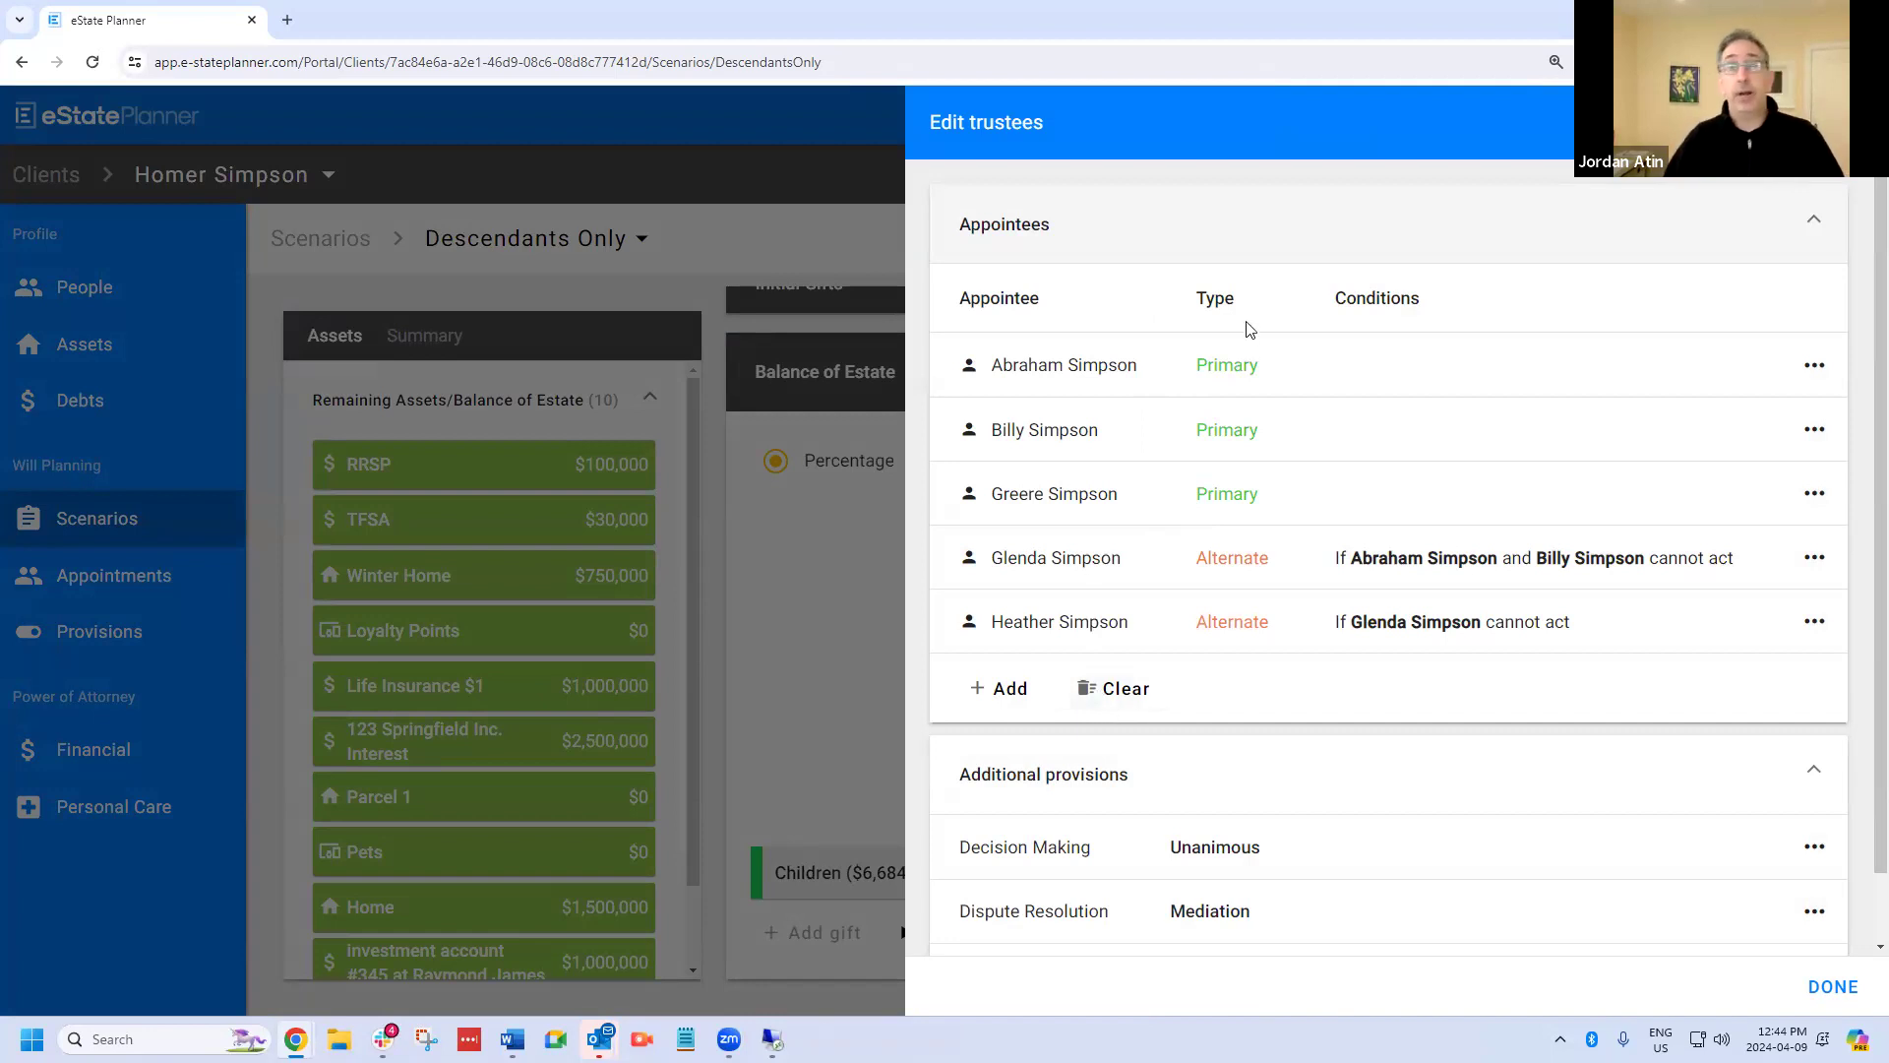
left_click(1124, 701)
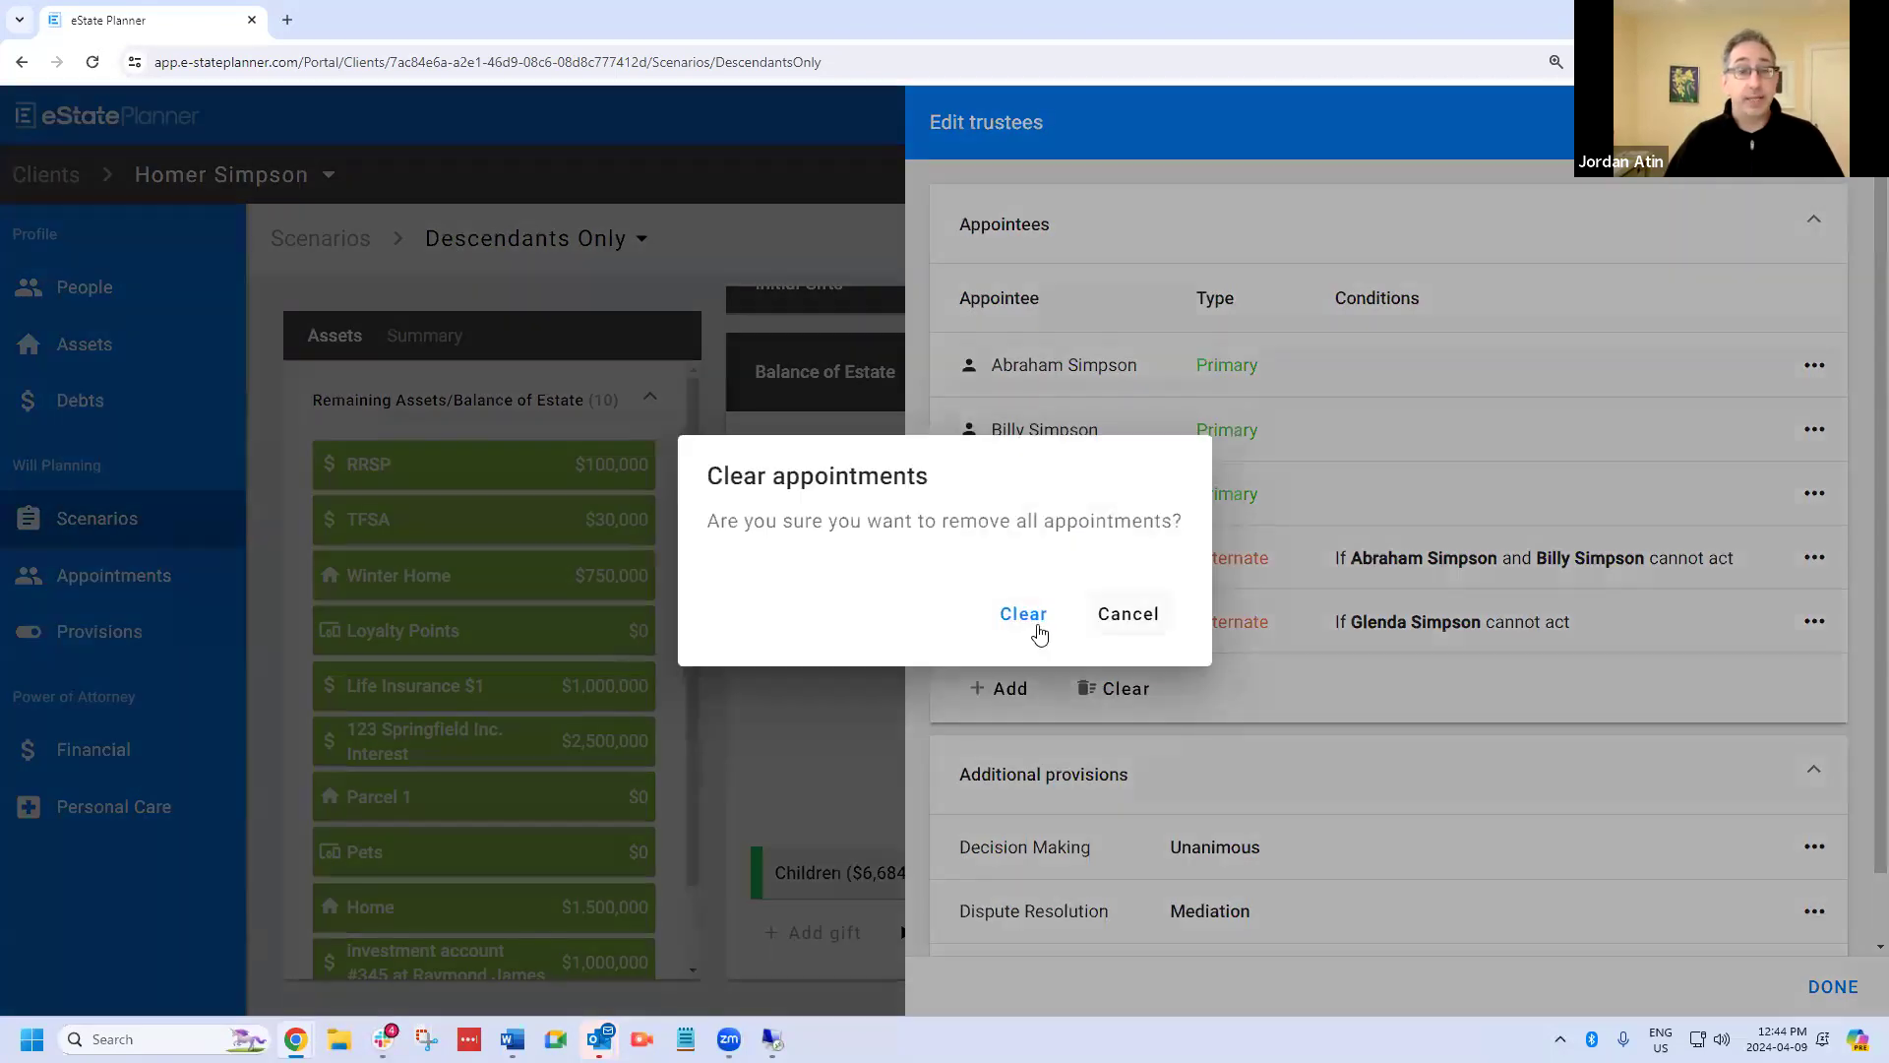
left_click(1025, 620)
Appoint the unrelated person listed just below the client's son as primary trustee of the Children trust, and close the gift.
left_click(998, 299)
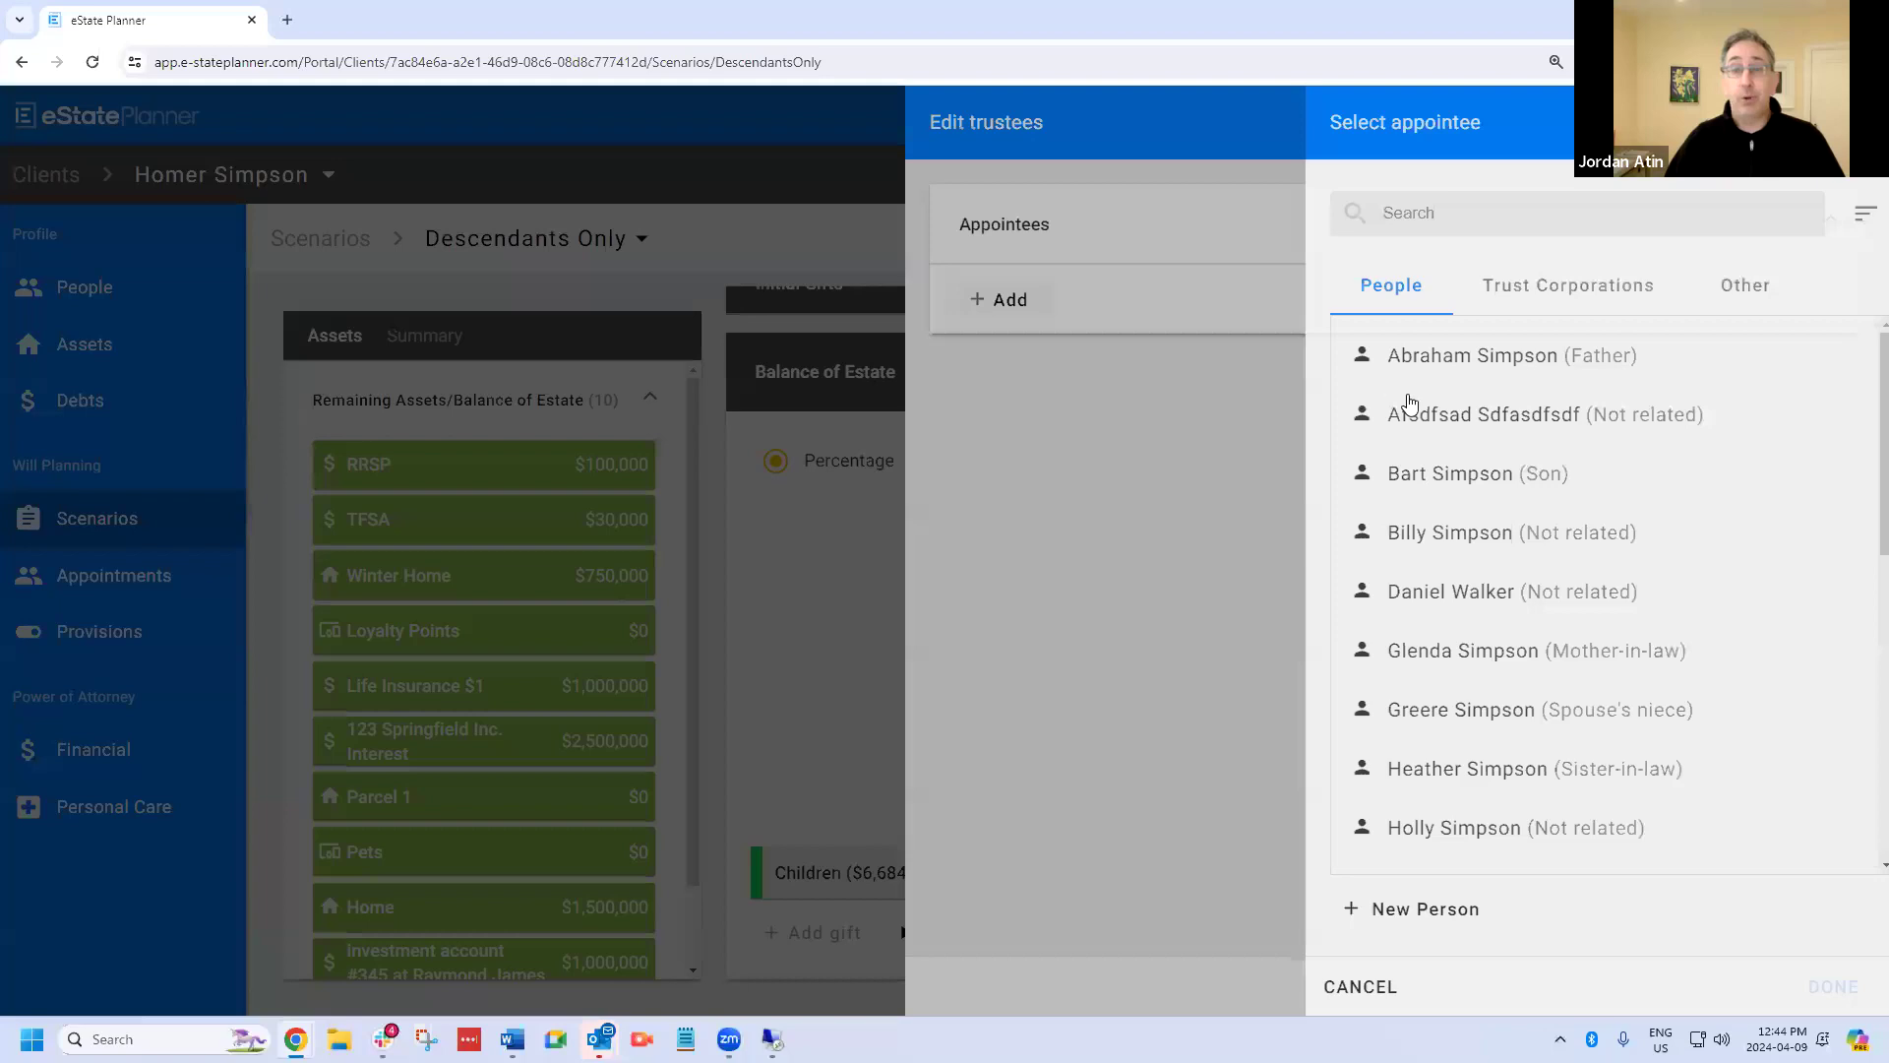
left_click(1433, 553)
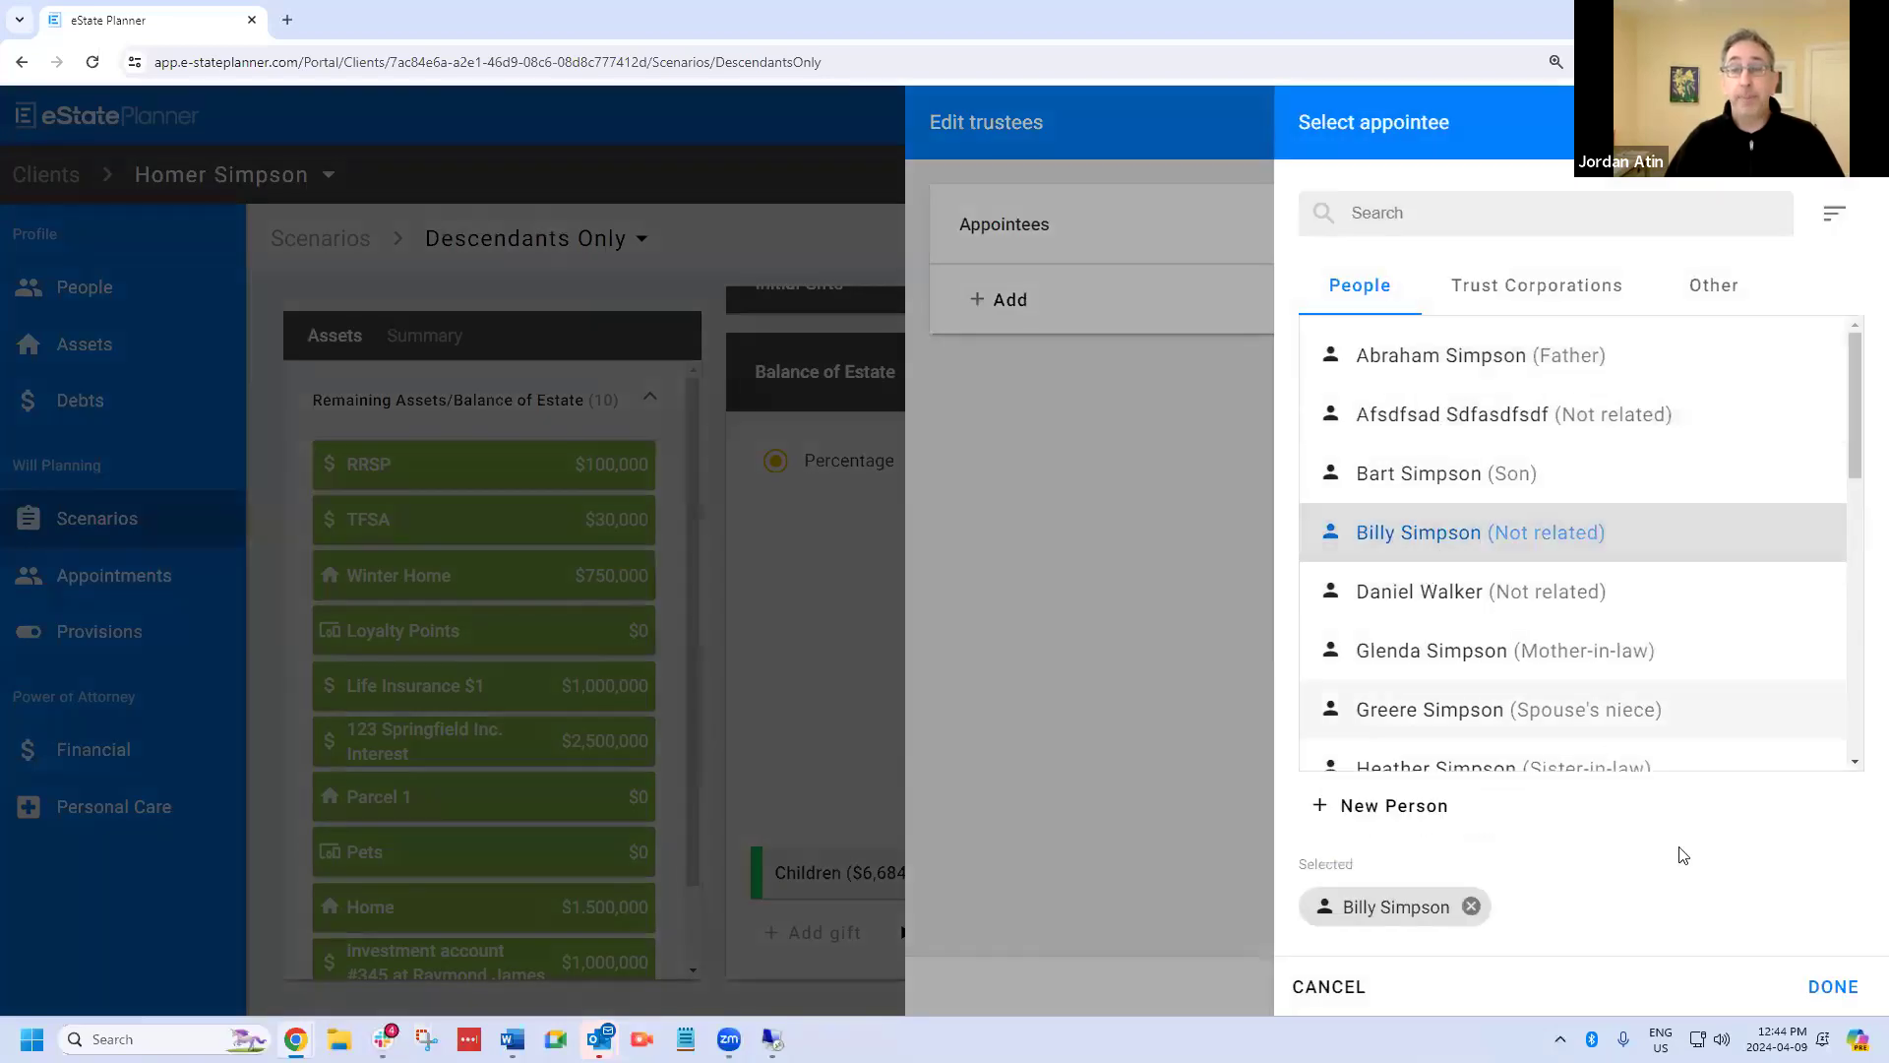
left_click(1837, 986)
left_click(1840, 987)
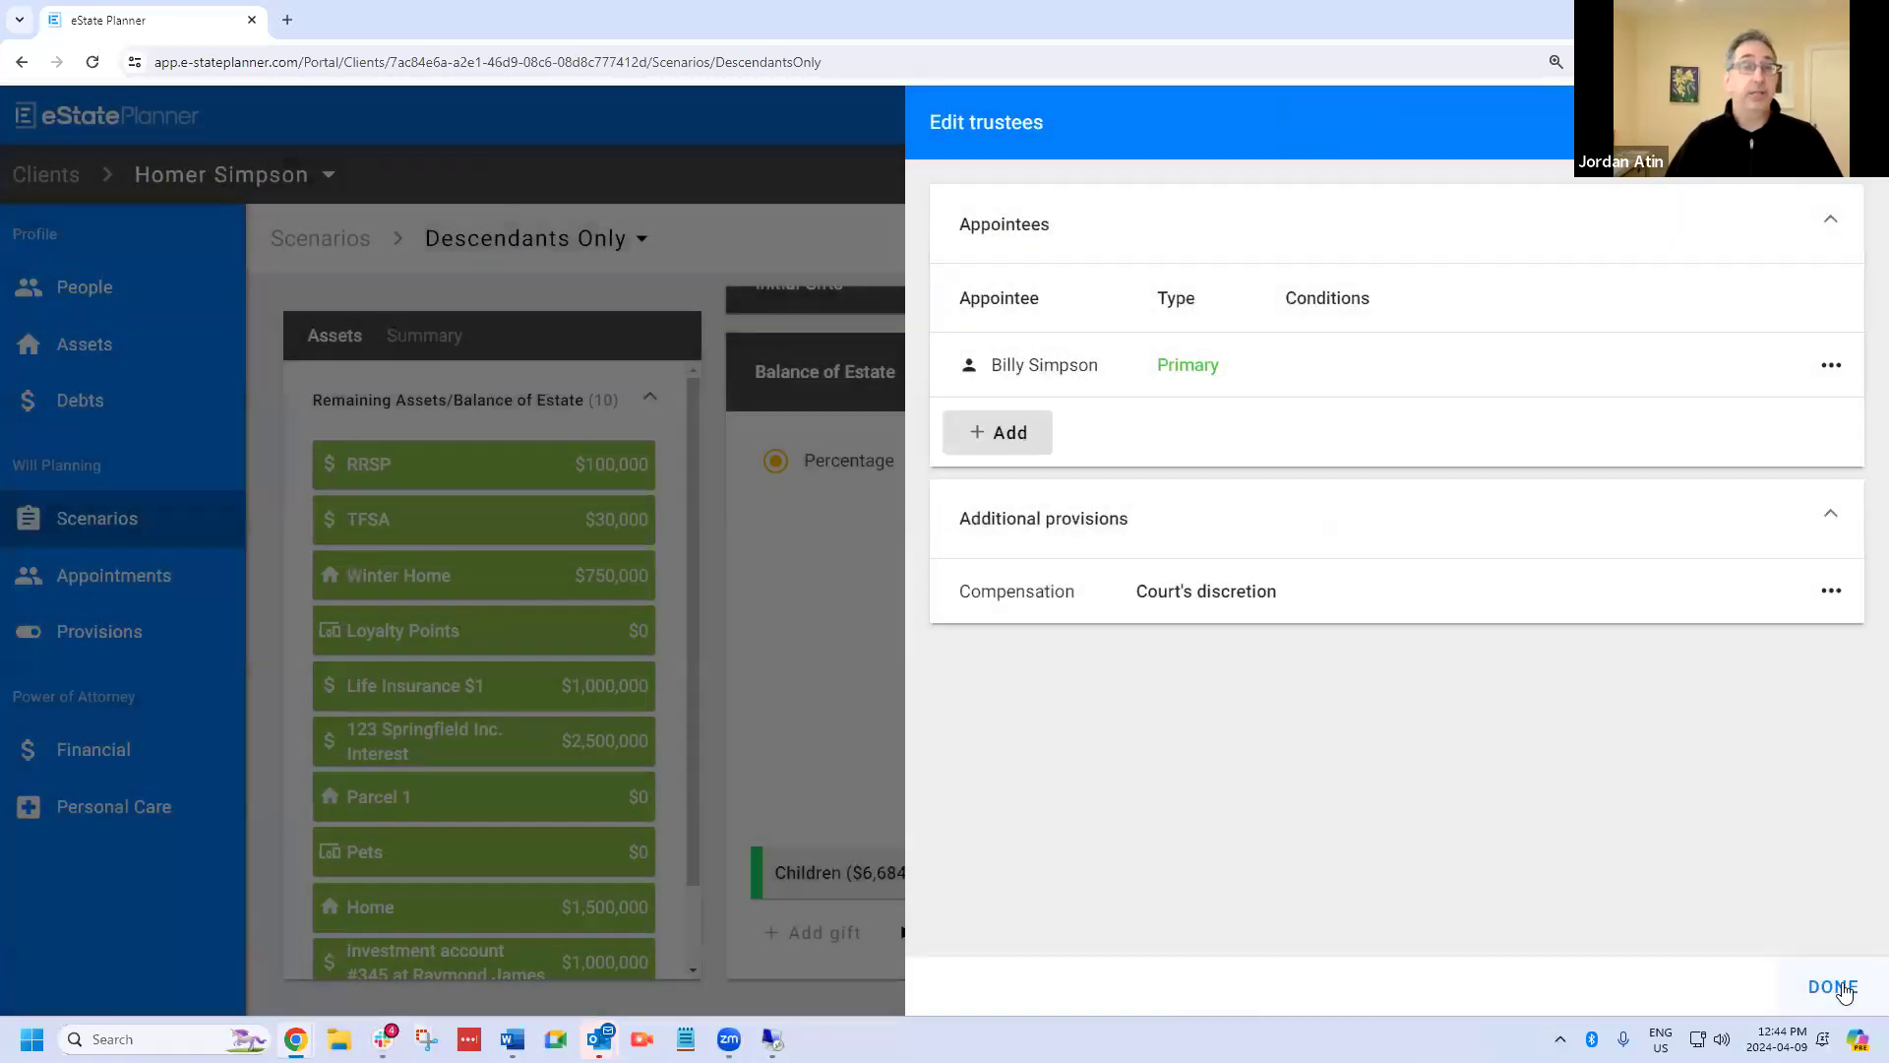
left_click(1836, 987)
left_click(1836, 987)
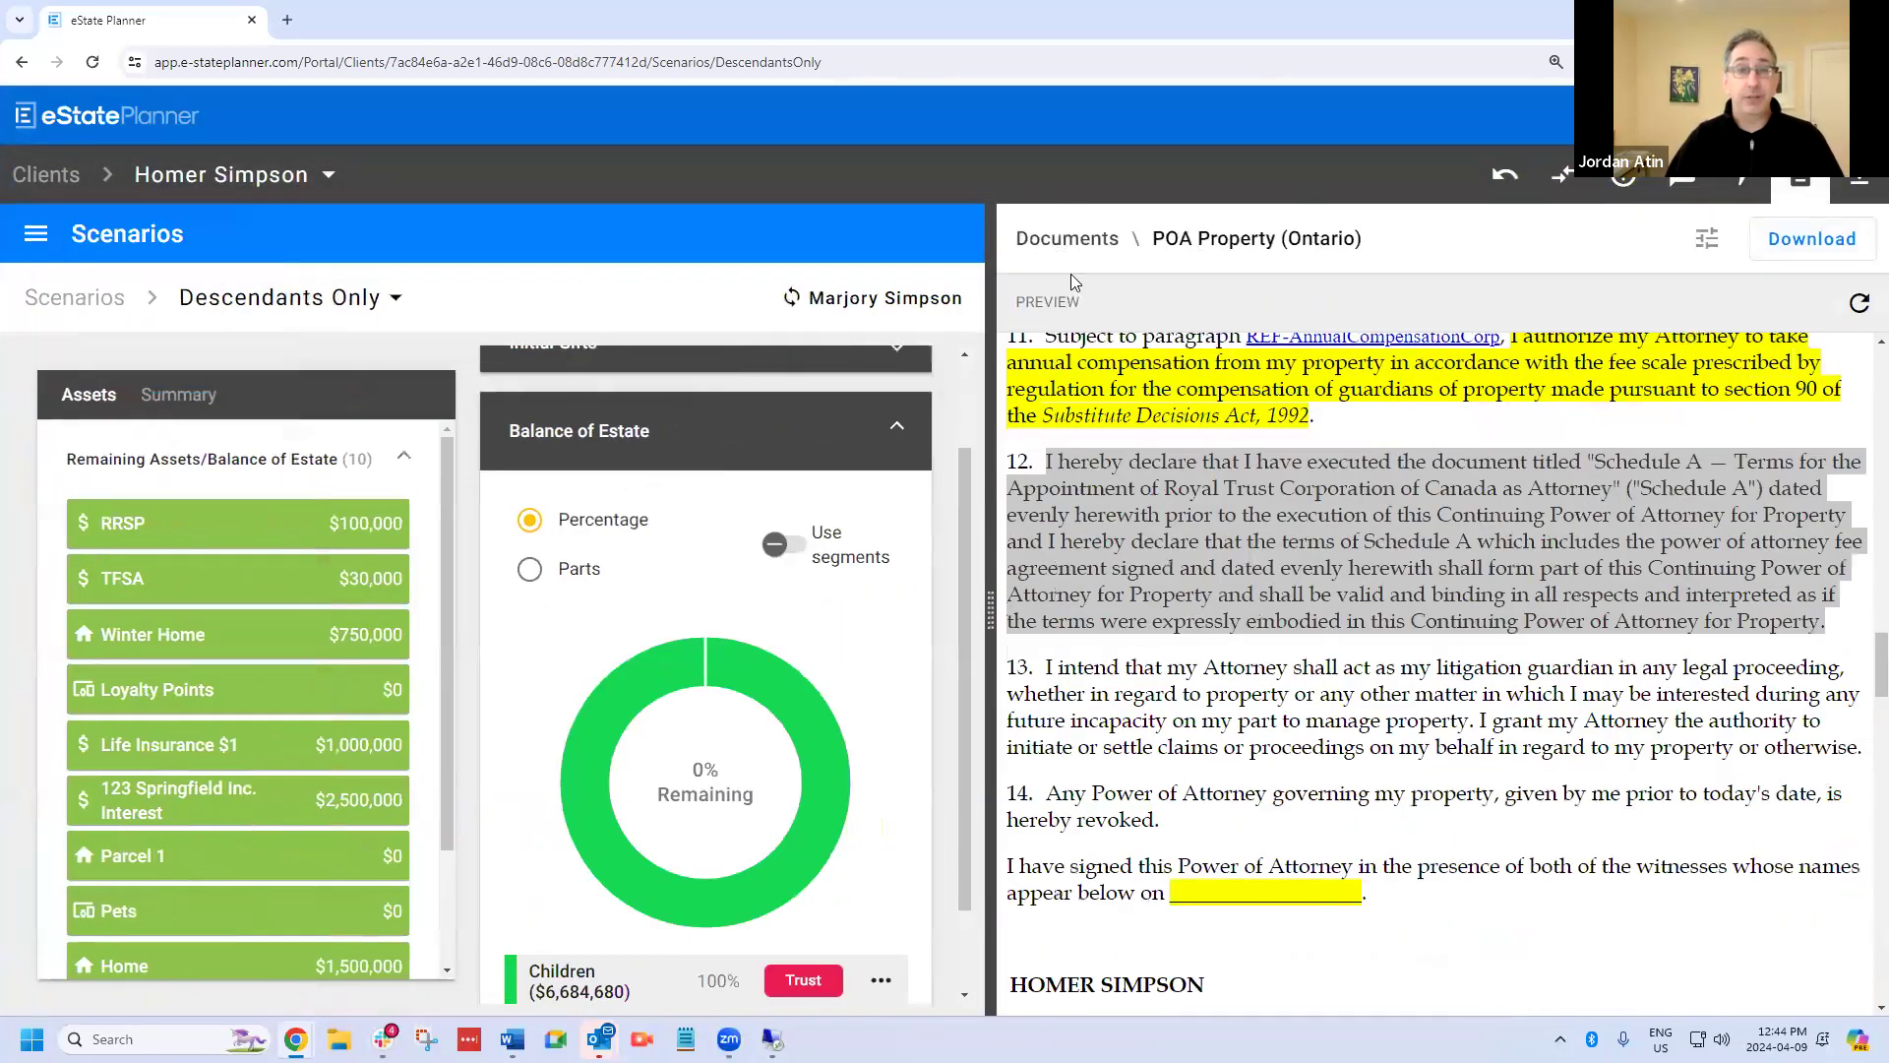
Preview the Short Will document with its options pane hidden and the document pane narrowed.
left_click(1057, 244)
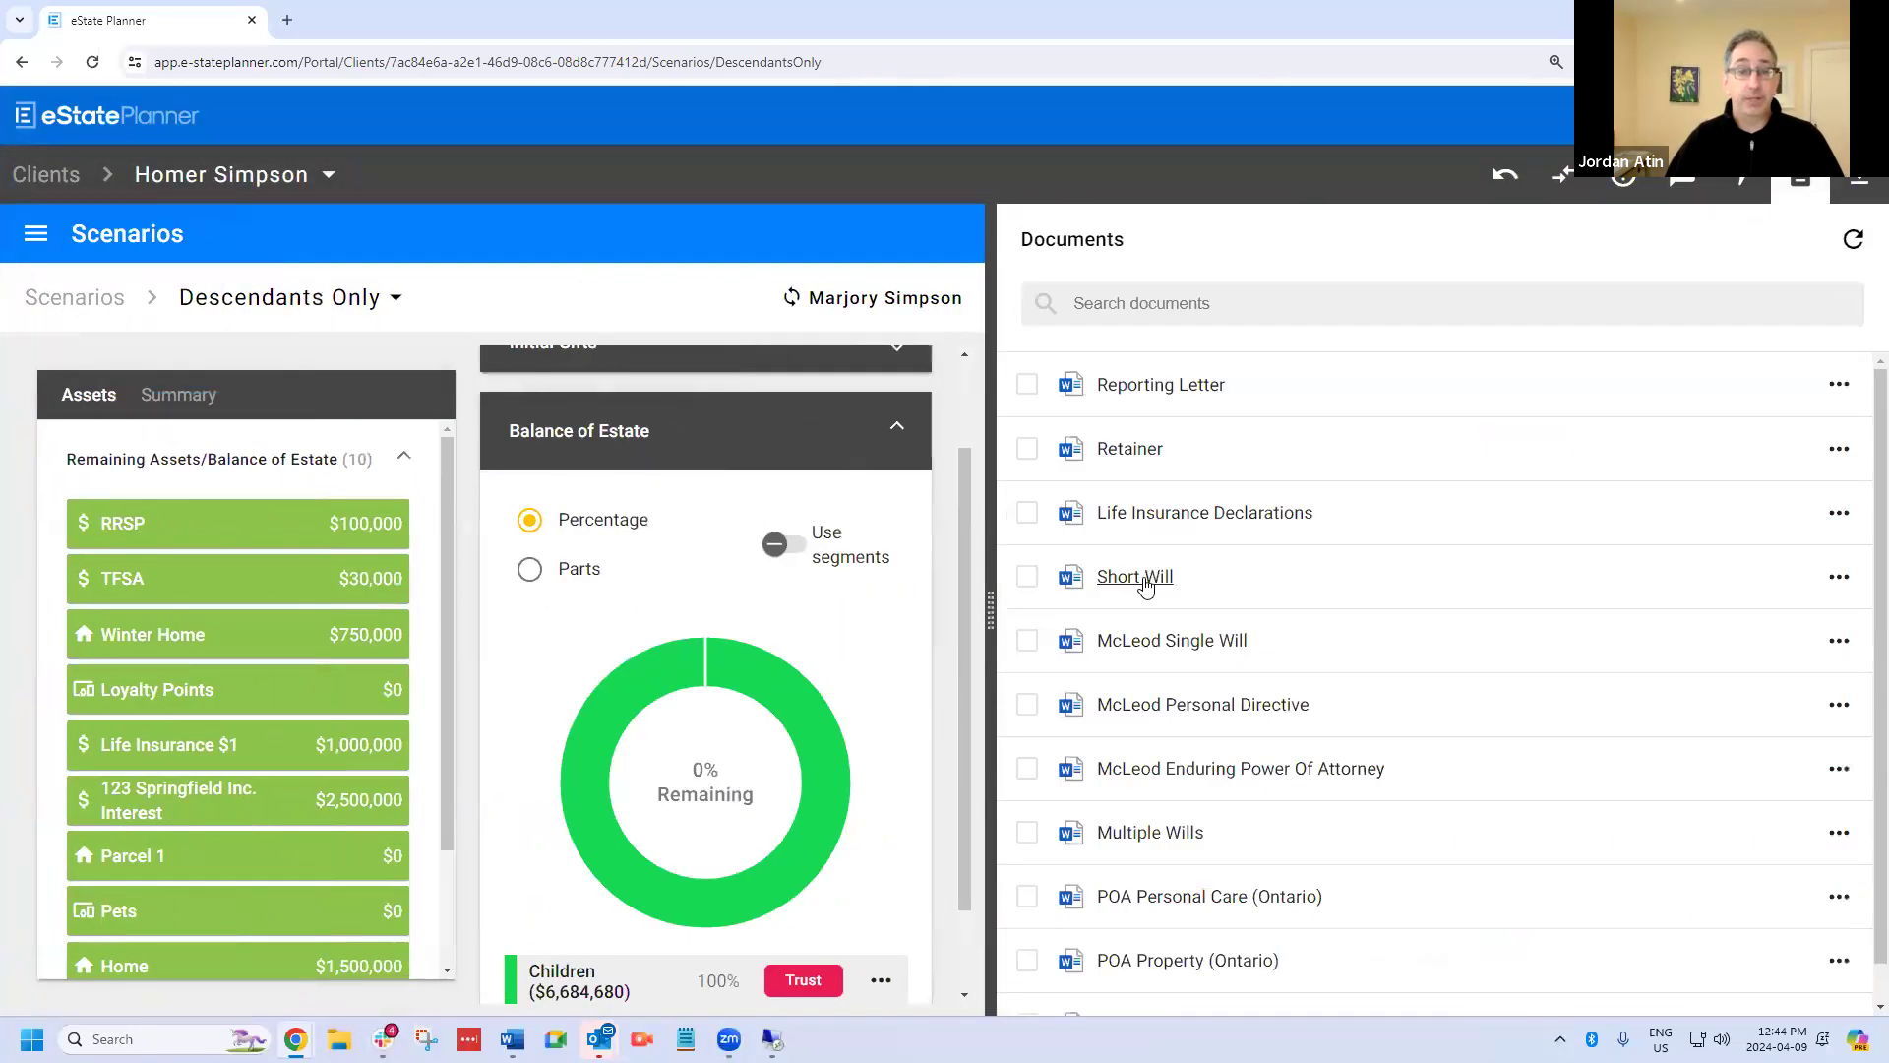
left_click(1135, 577)
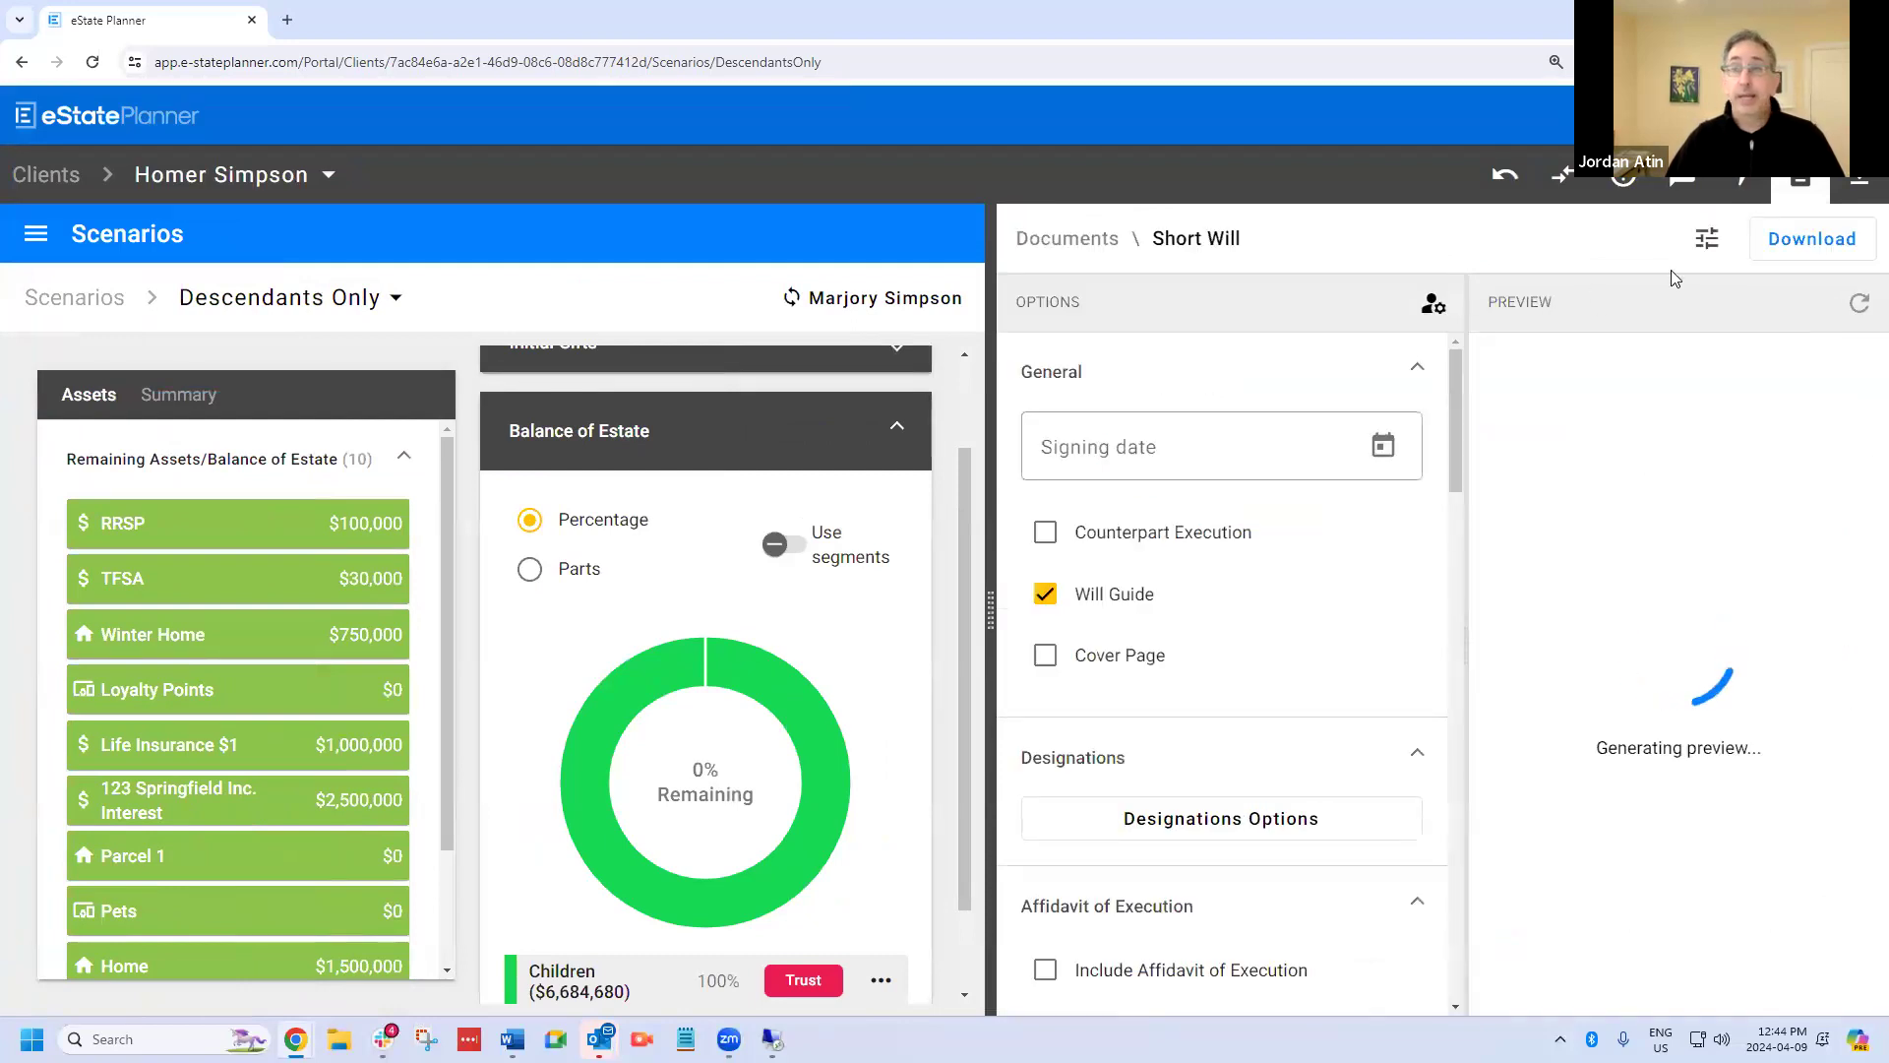
left_click(1696, 254)
left_click_drag(992, 612, 1263, 618)
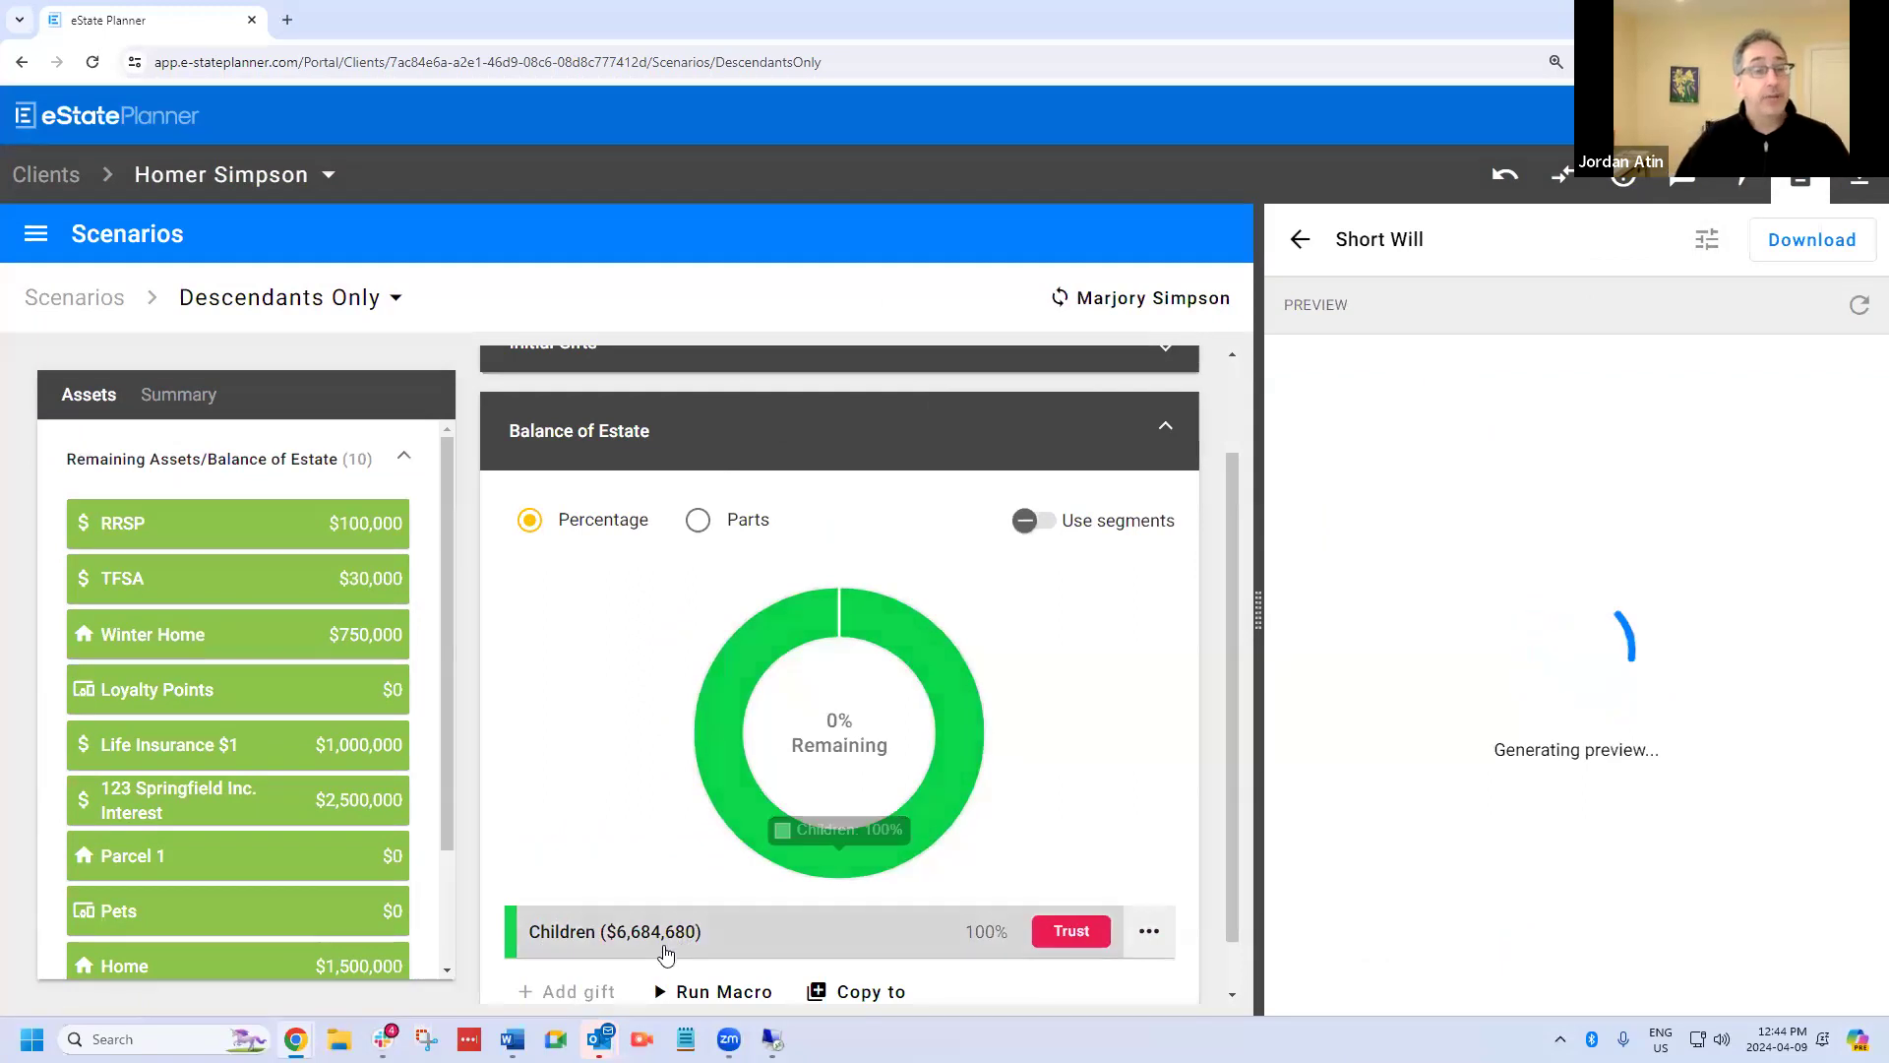
Find the children's trust clauses in the Short Will preview, highlight the Child's Fund Trustee definition, and review the trust terms.
scroll(1493, 670, "down", 3)
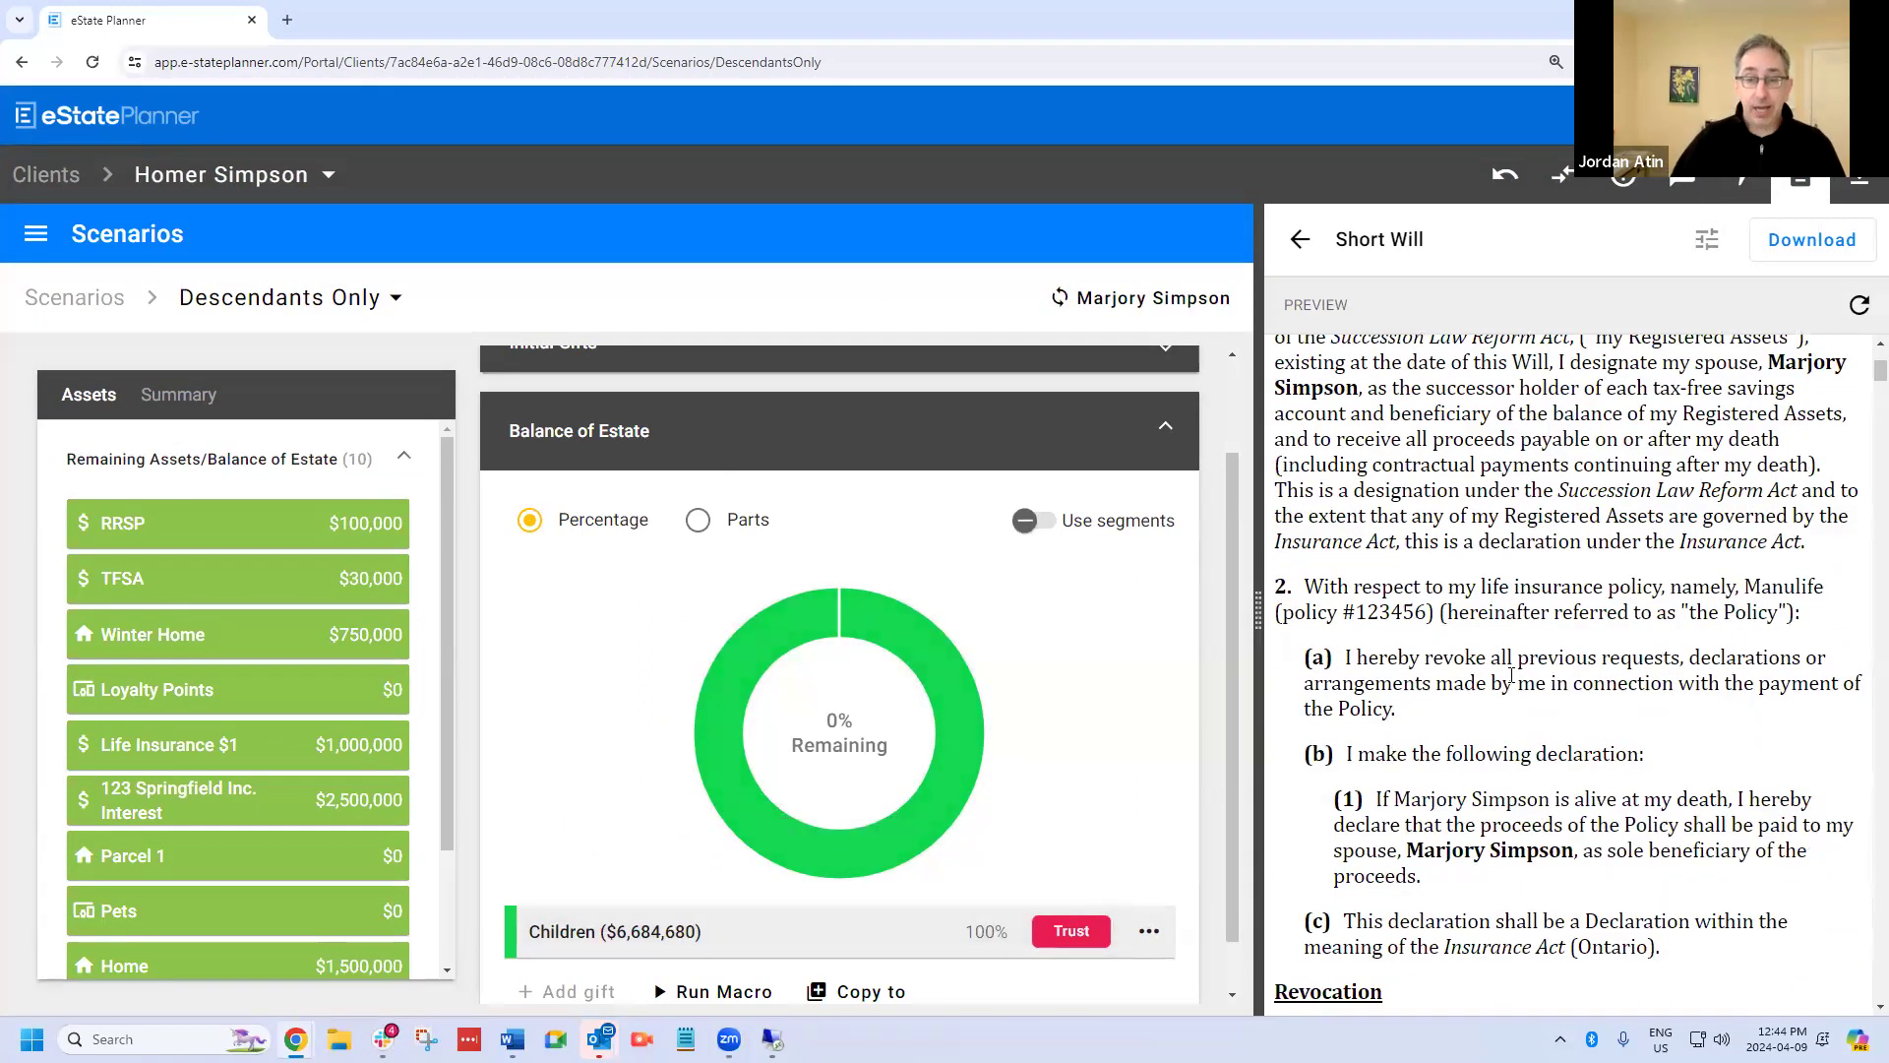
scroll(1511, 675, "down", 20)
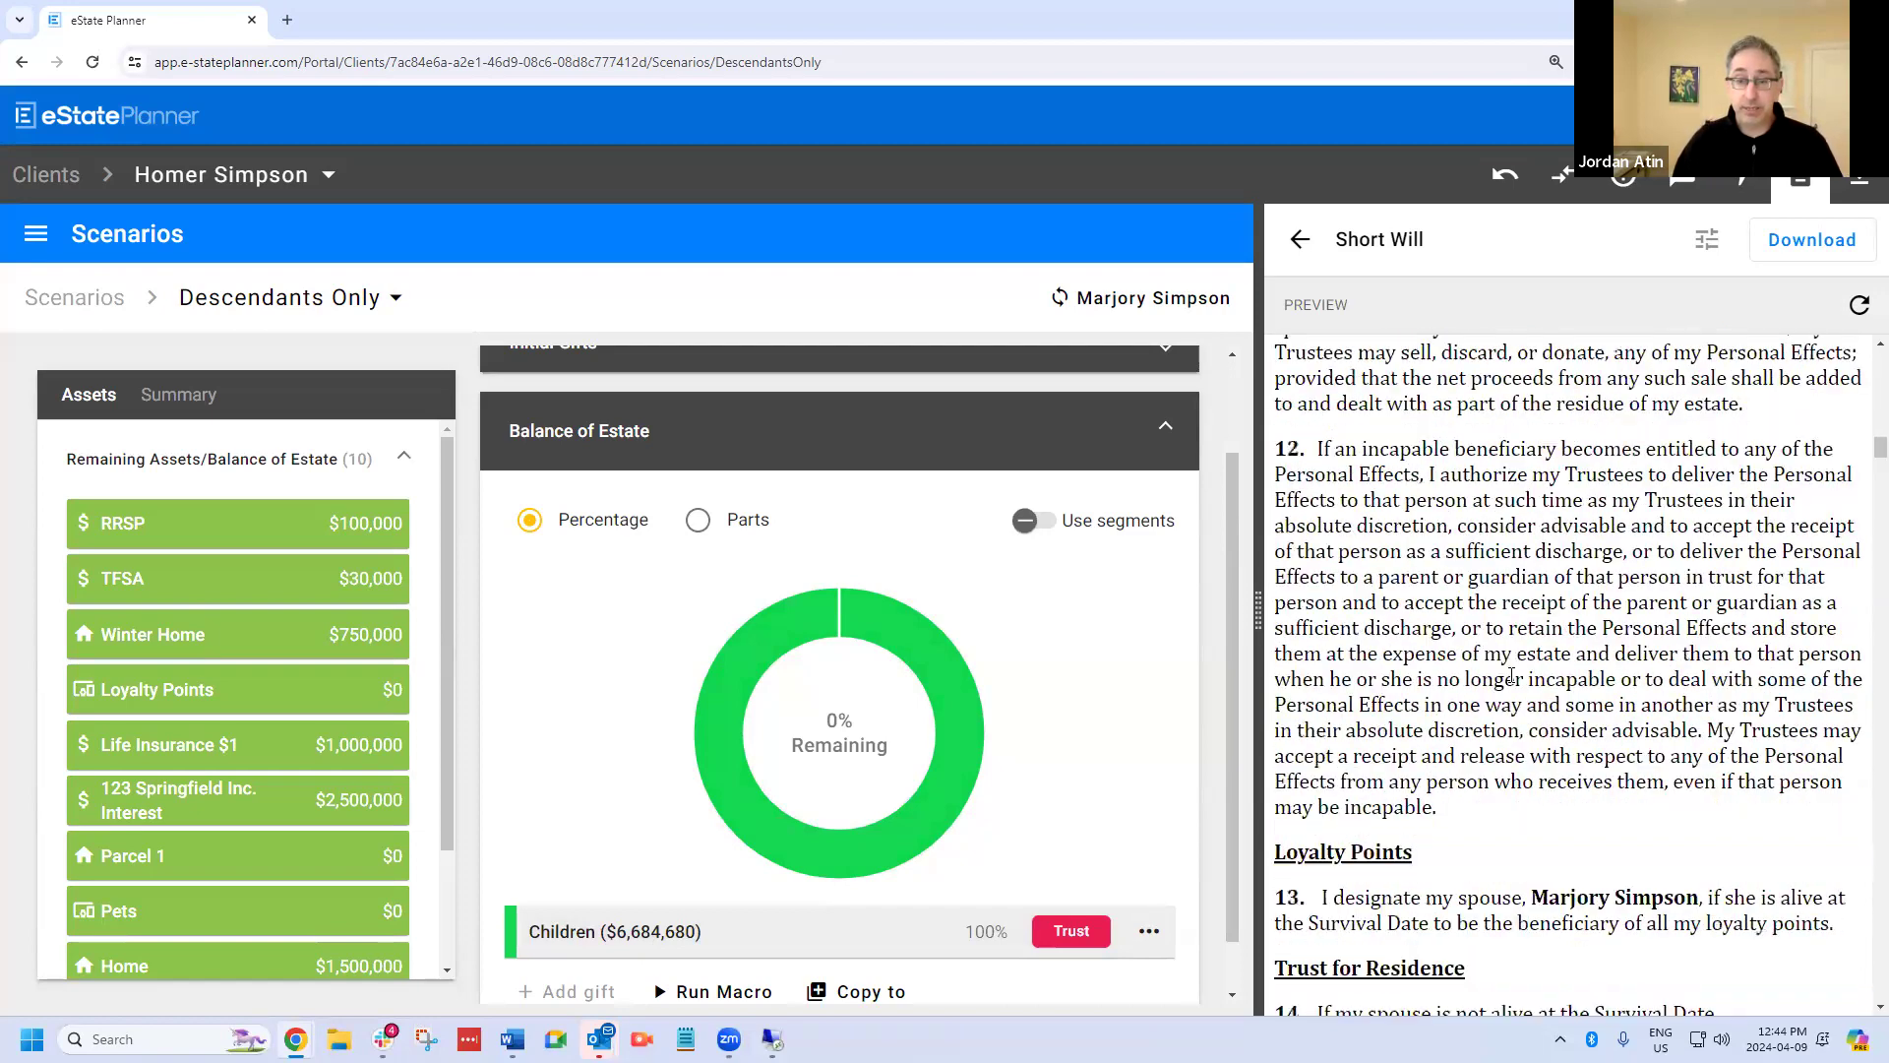
scroll(1512, 675, "down", 20)
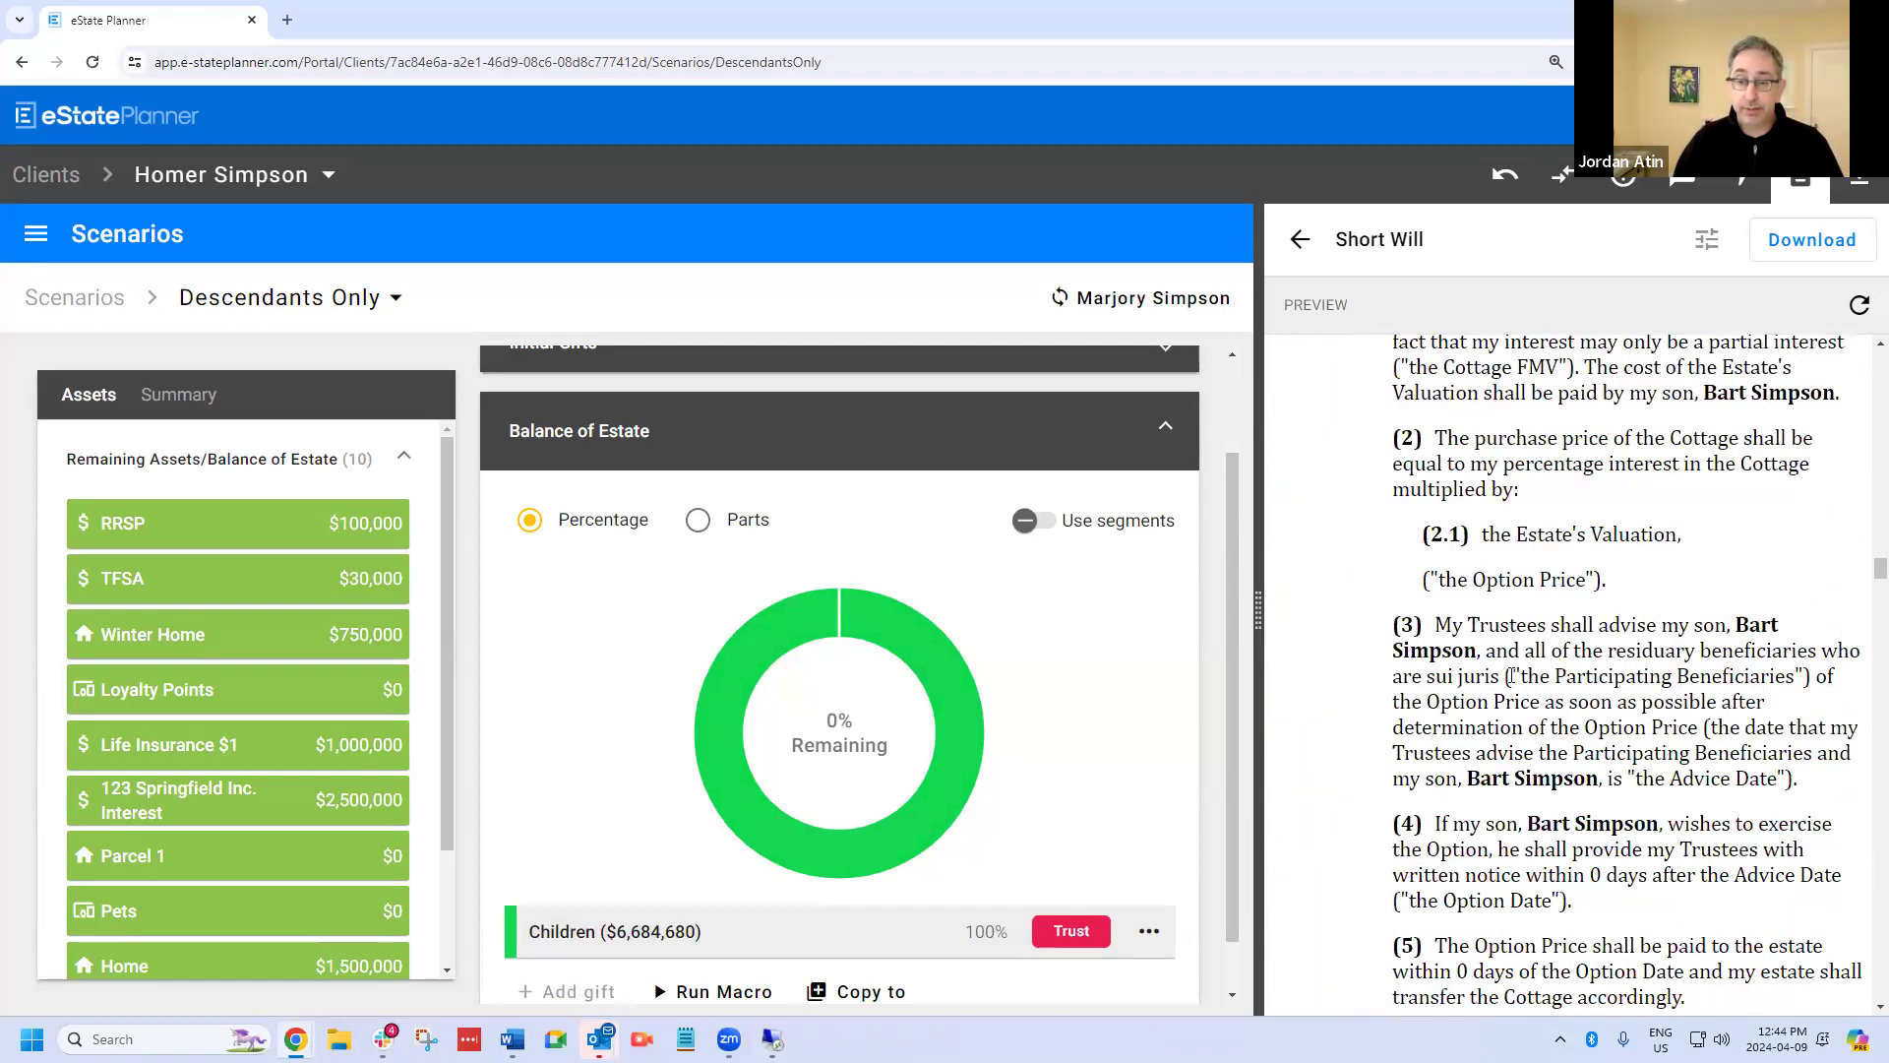
scroll(1512, 675, "down", 5)
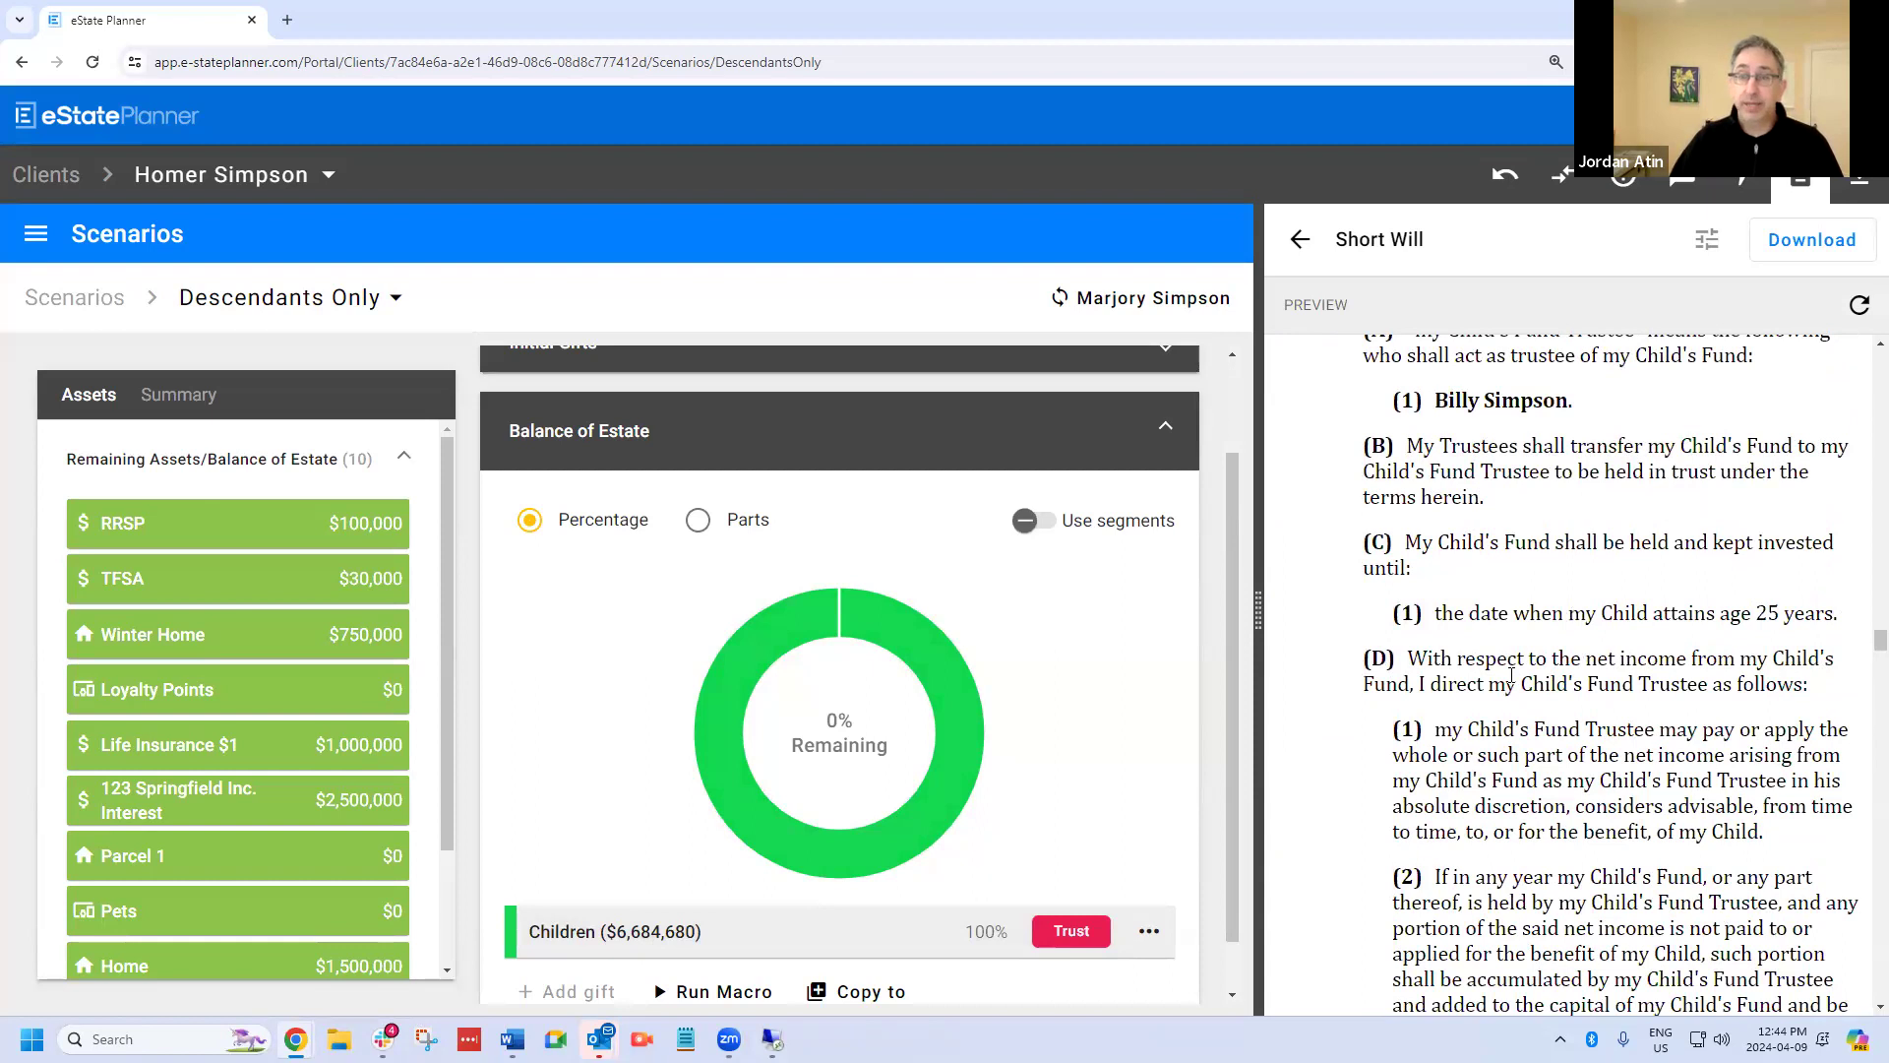
scroll(1511, 675, "up", 4)
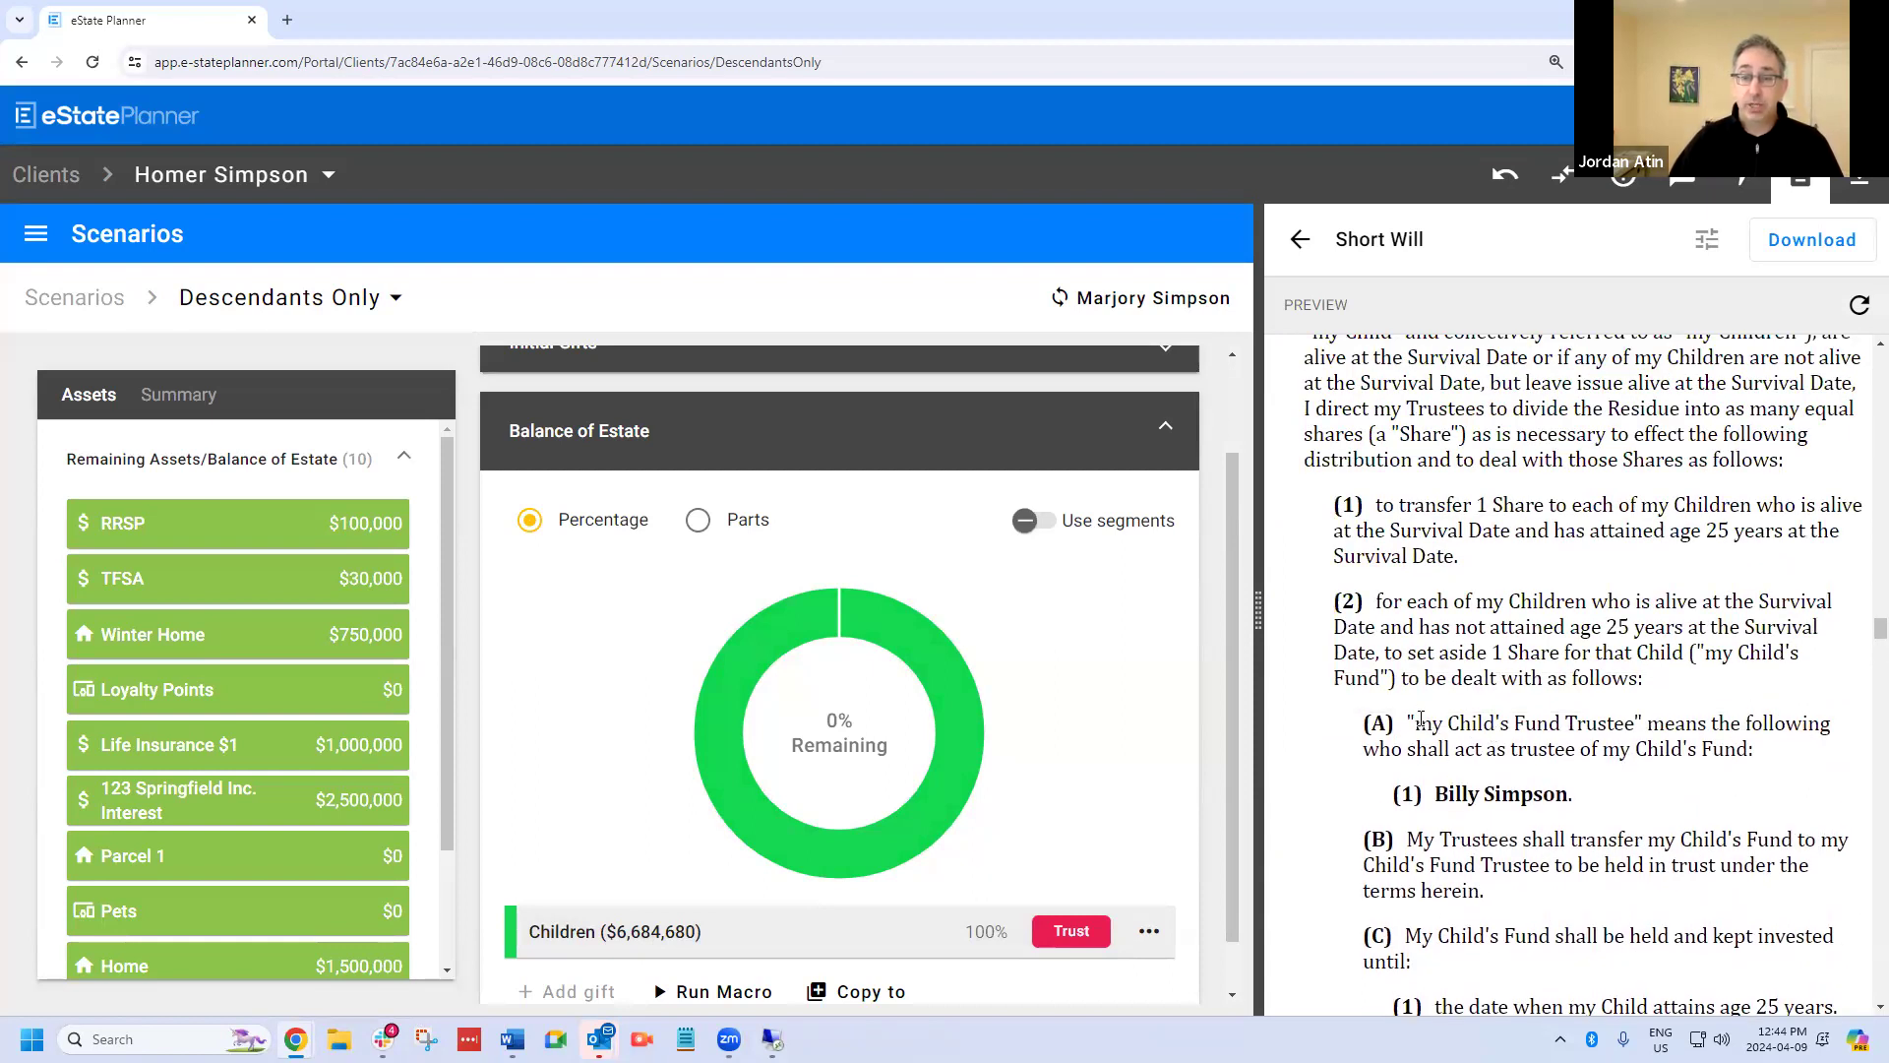
left_click_drag(1411, 721, 1766, 802)
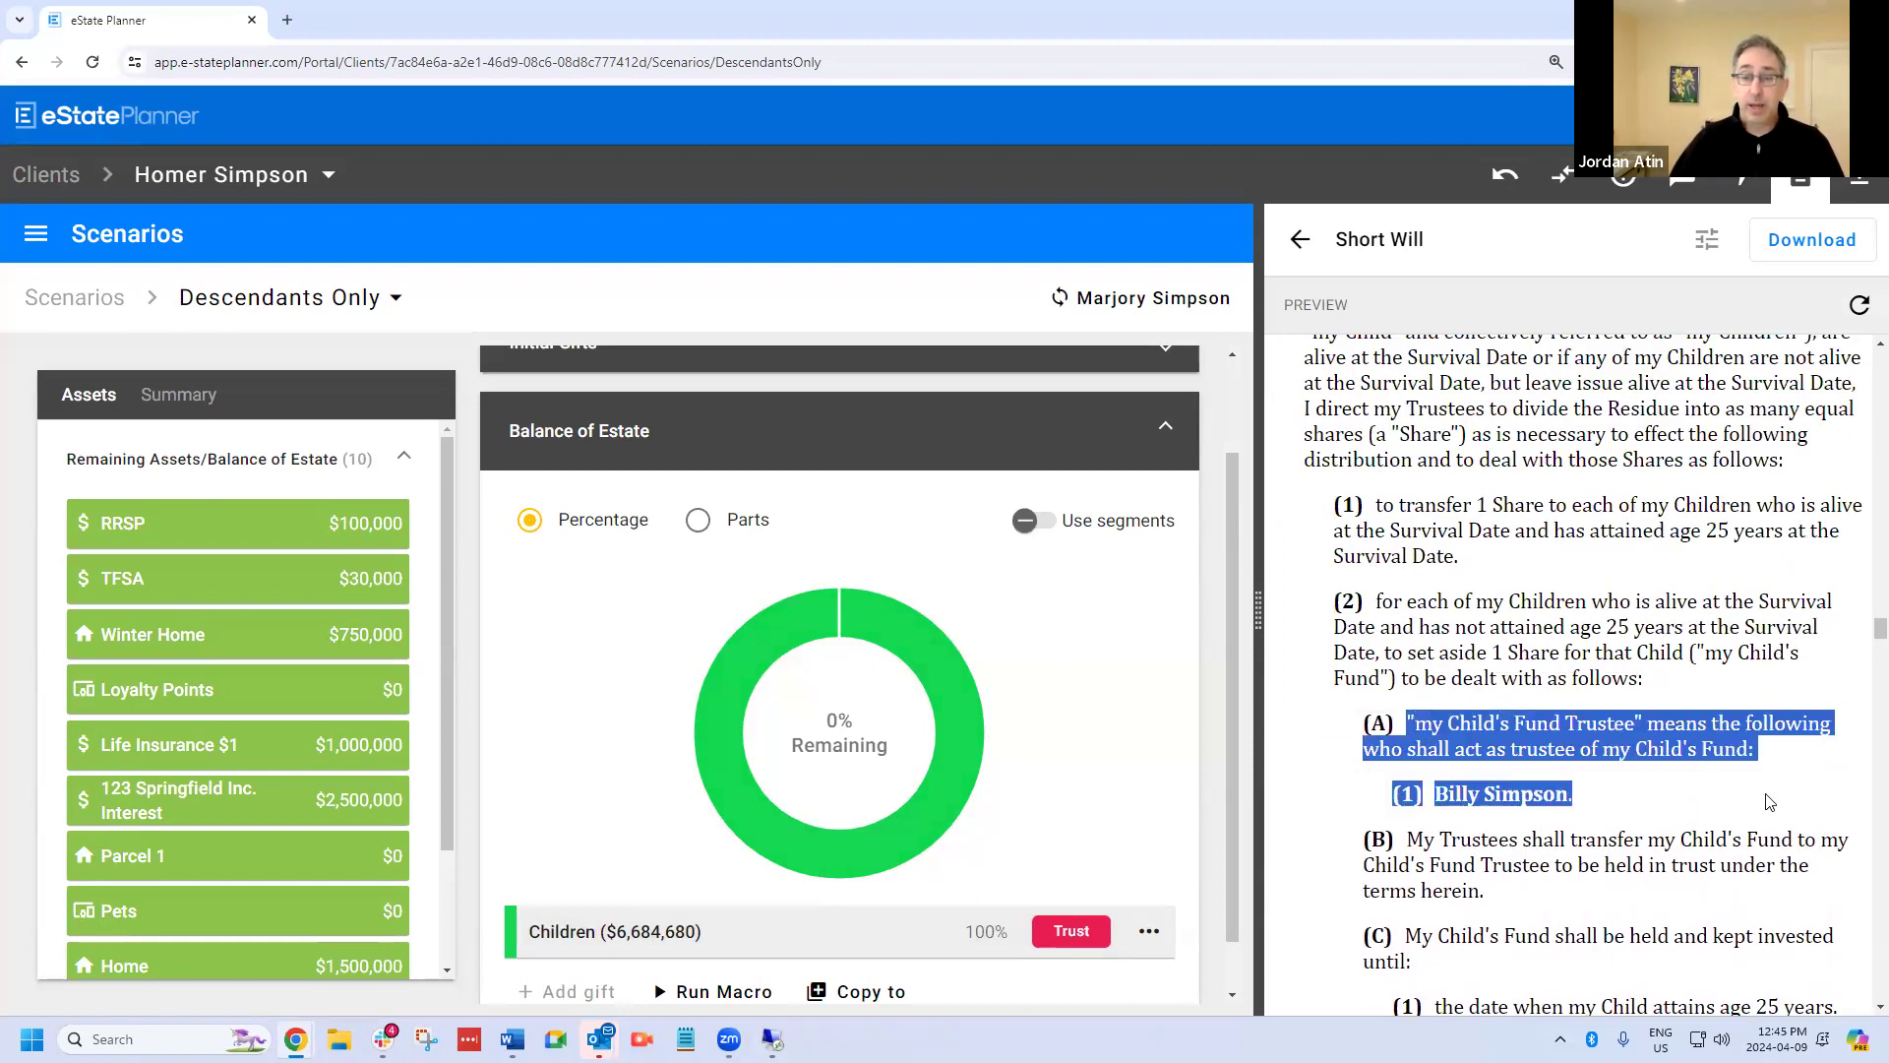
left_click(1663, 817)
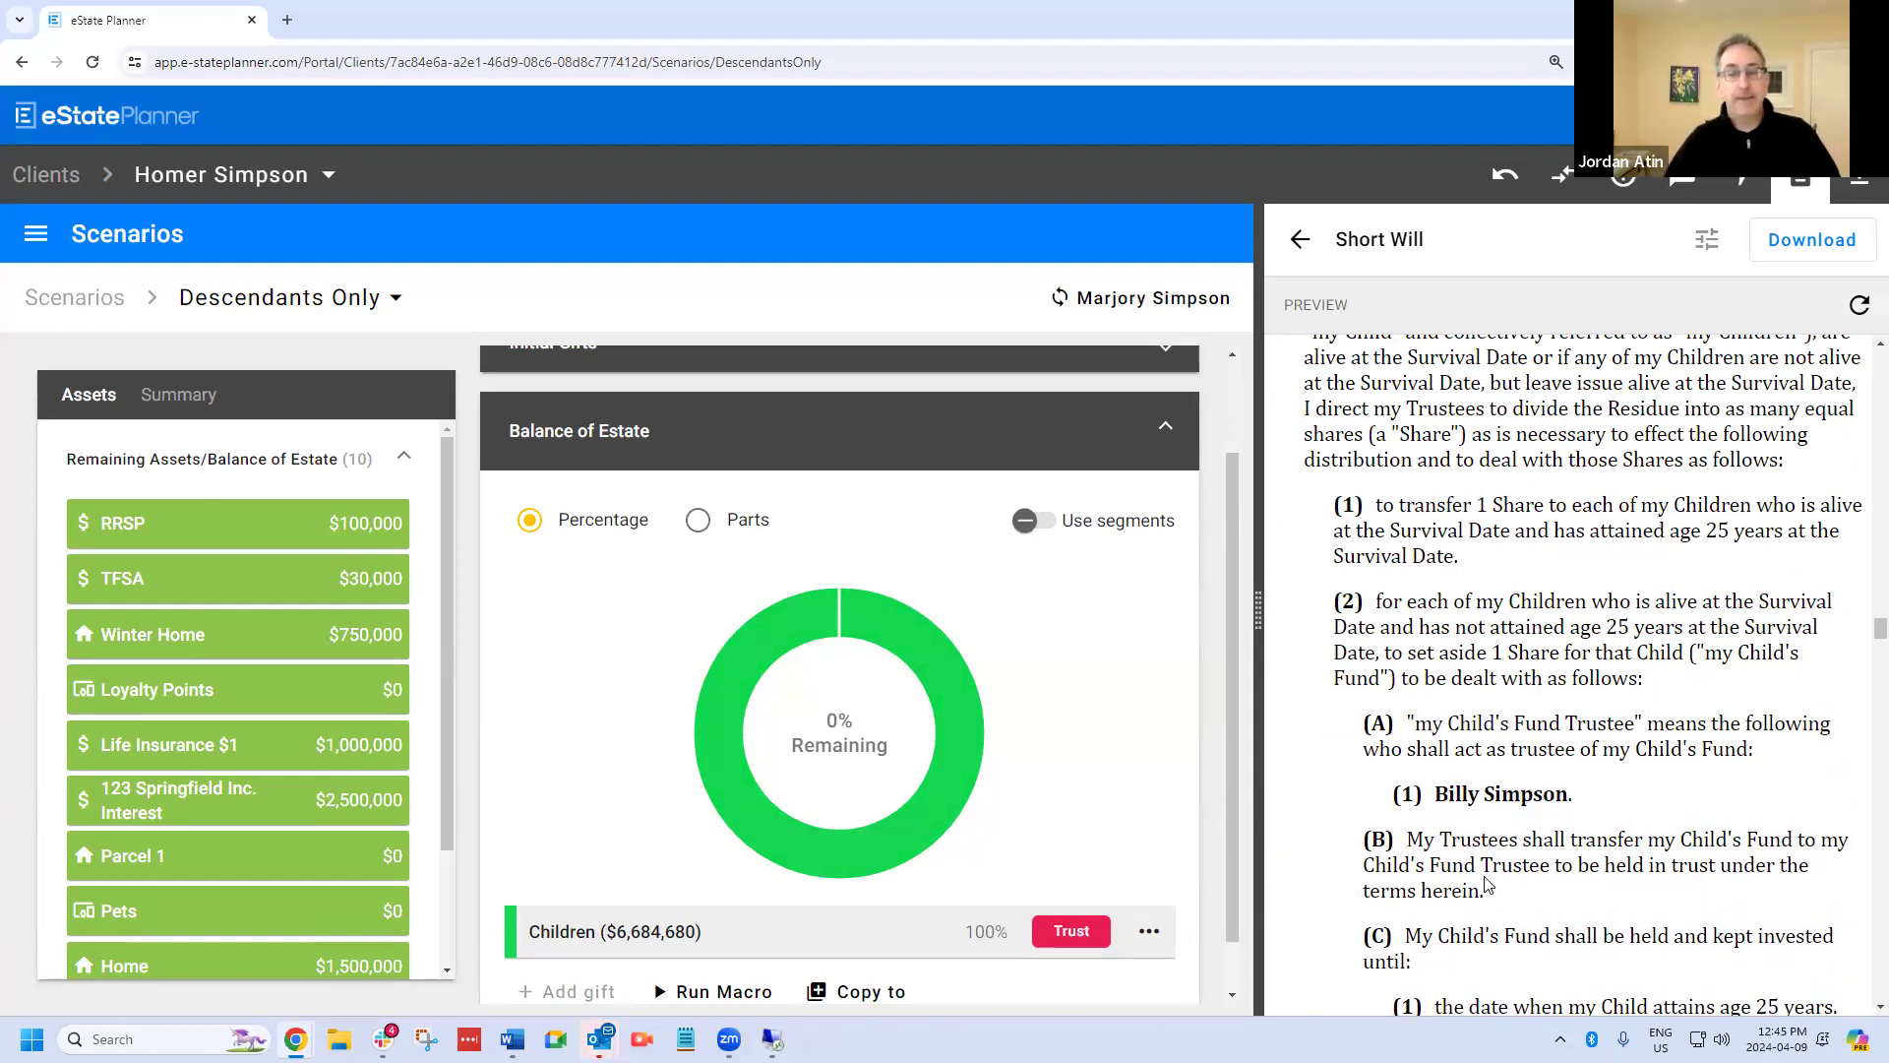
scroll(1560, 777, "down", 2)
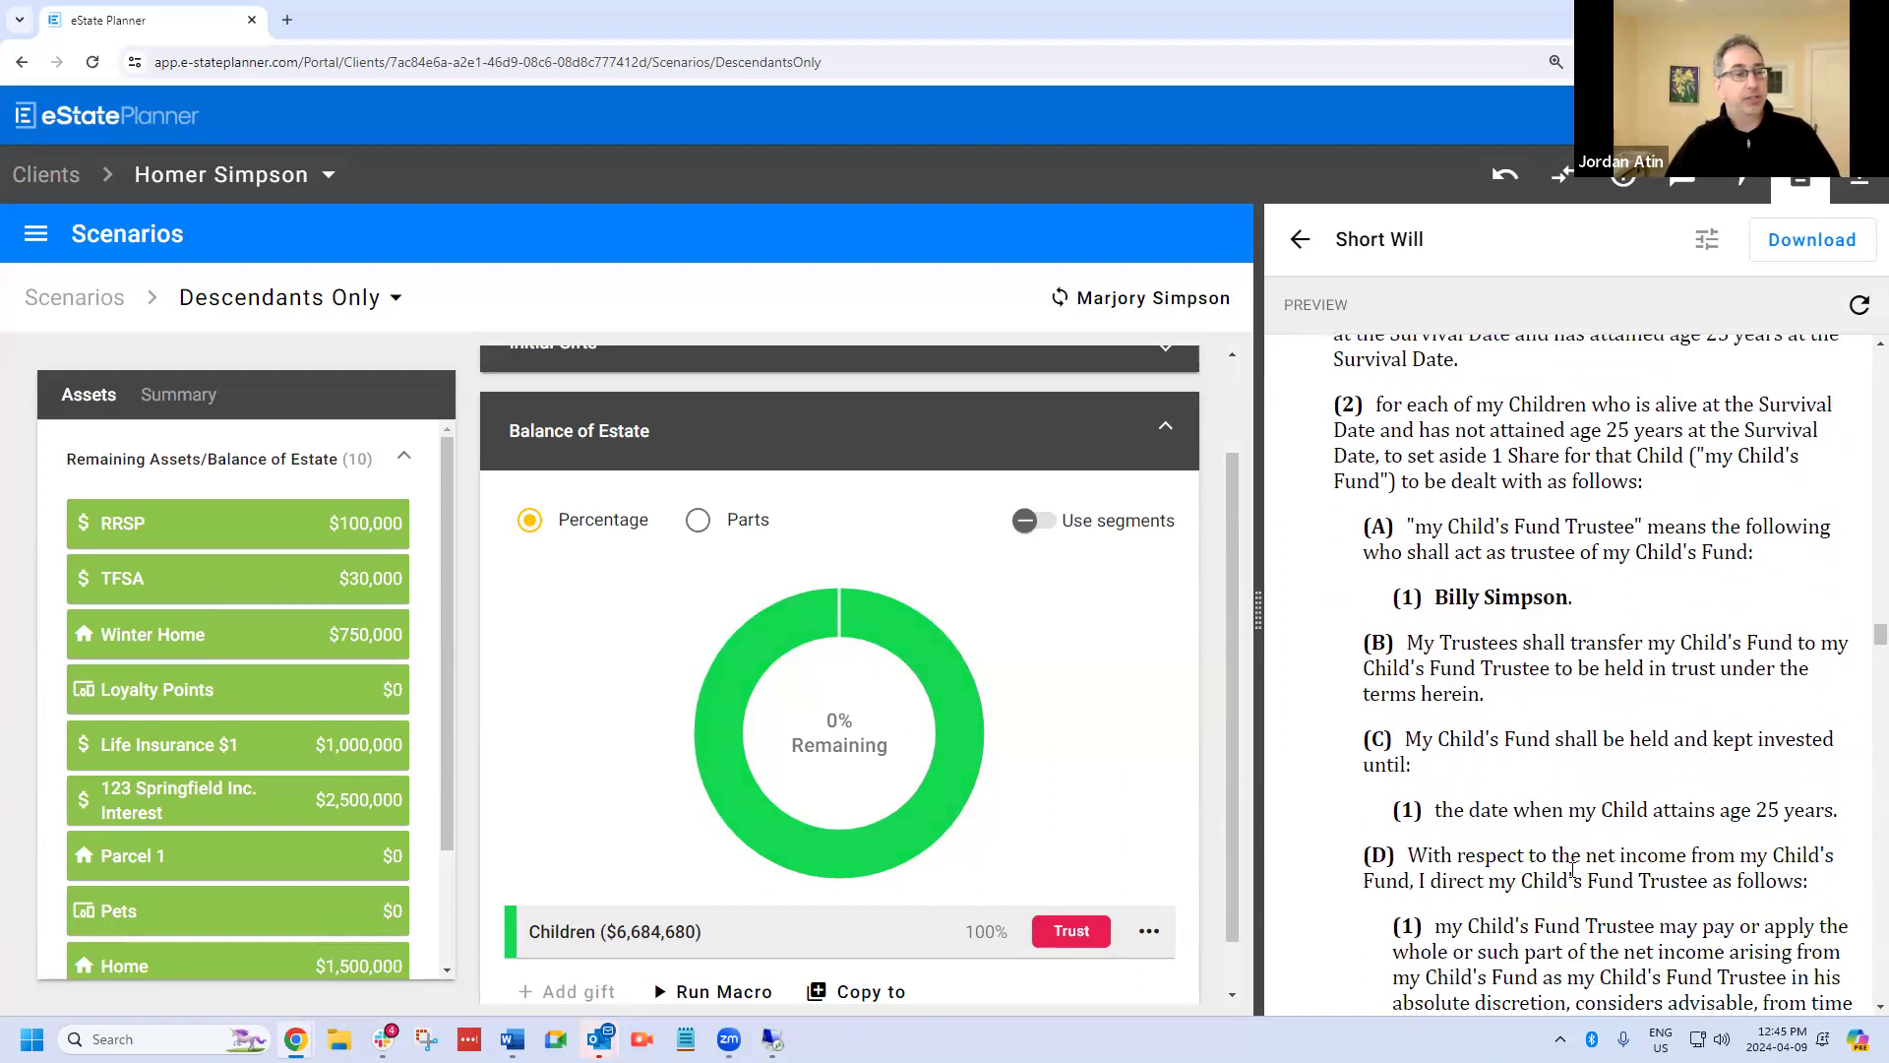
mouse_move(731, 740)
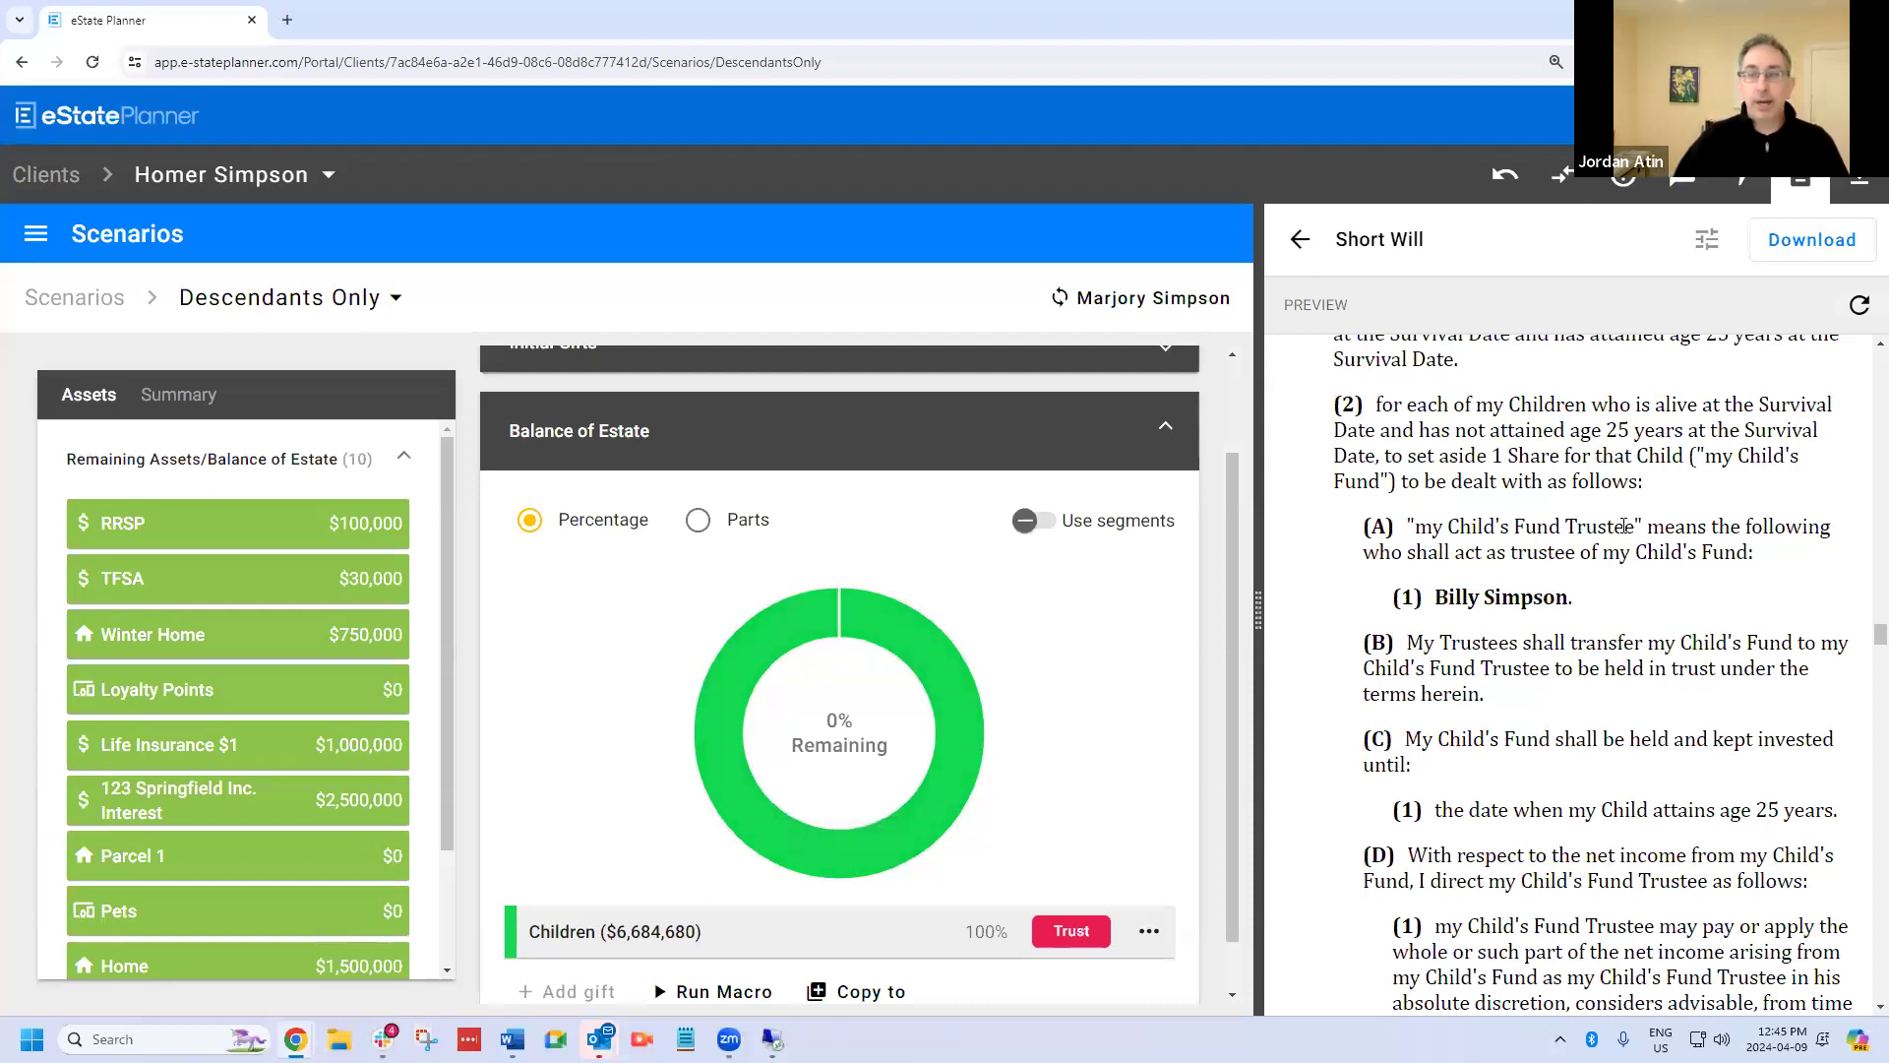
scroll(1639, 512, "up", 5)
scroll(1638, 511, "down", 20)
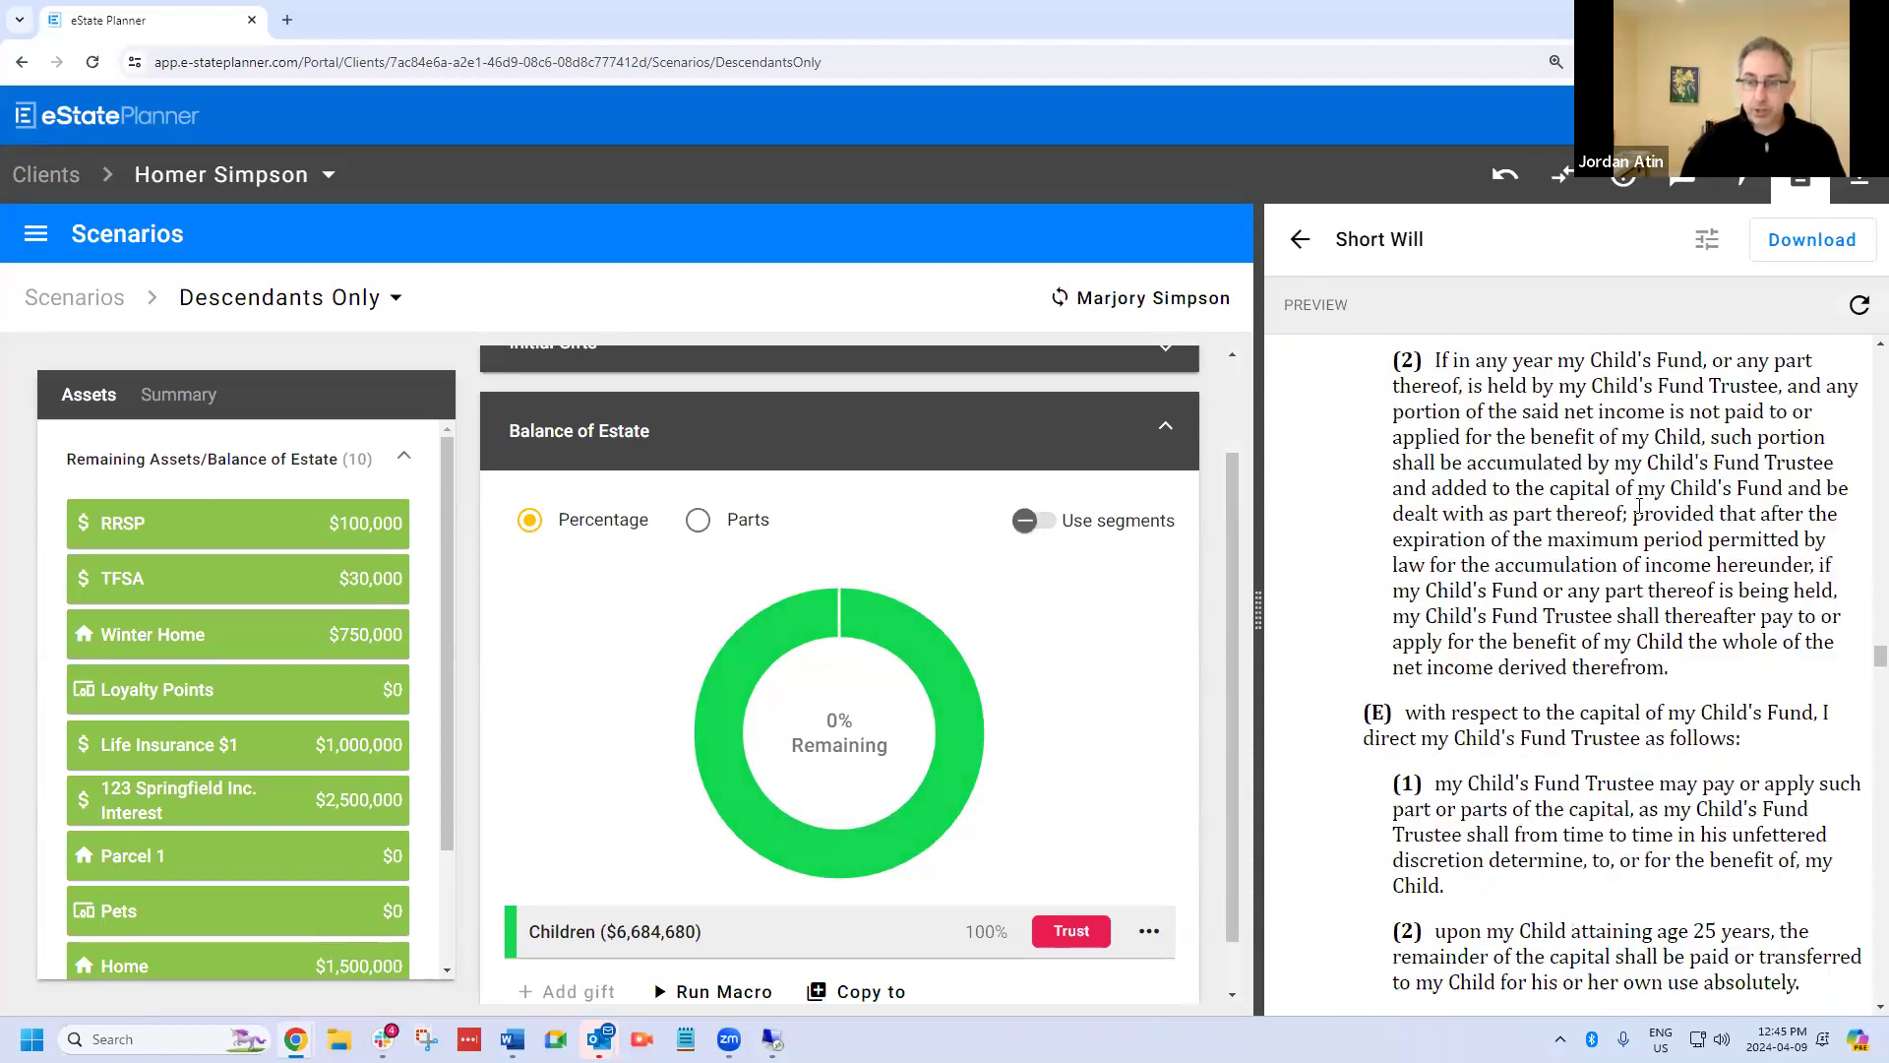
Examine the will's trustee mediation and compensation clauses, and highlight the wording that excepts the spouse's mother from compensation.
scroll(1639, 505, "down", 20)
scroll(1638, 505, "up", 15)
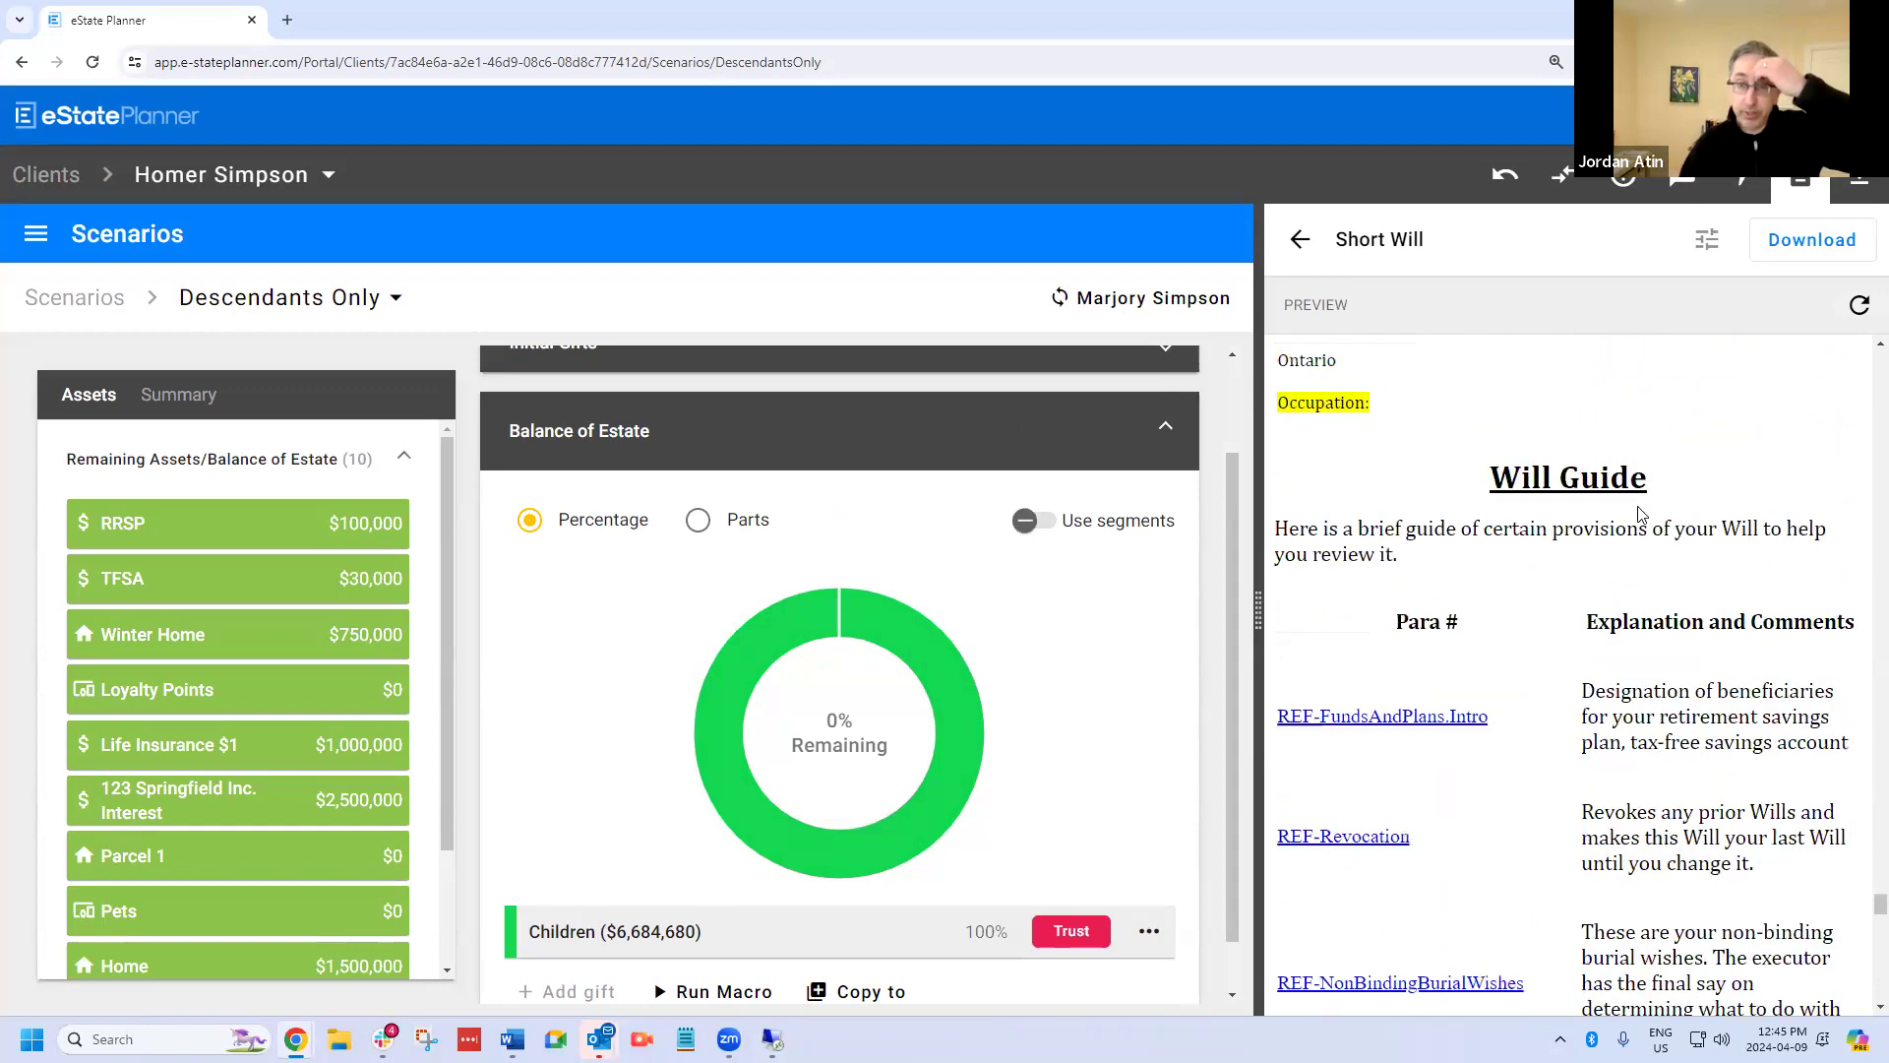
scroll(1638, 505, "up", 10)
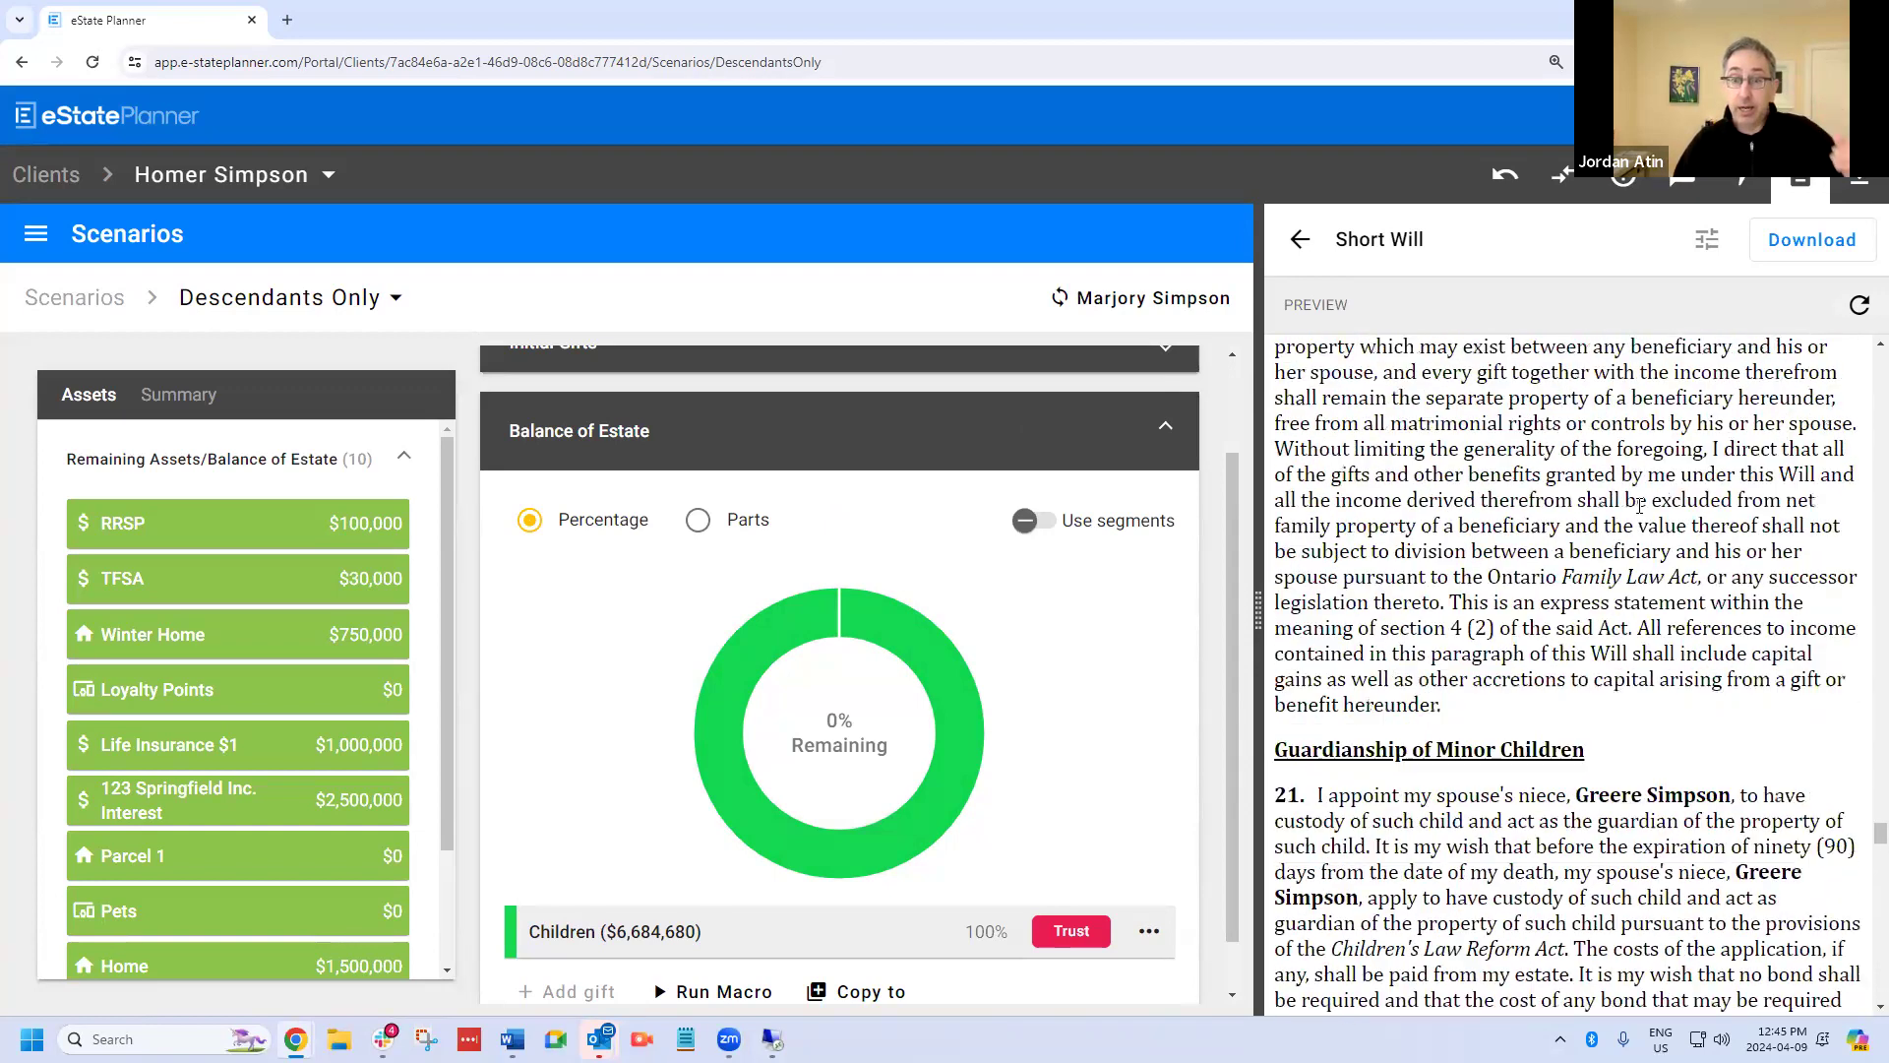
scroll(1639, 505, "up", 10)
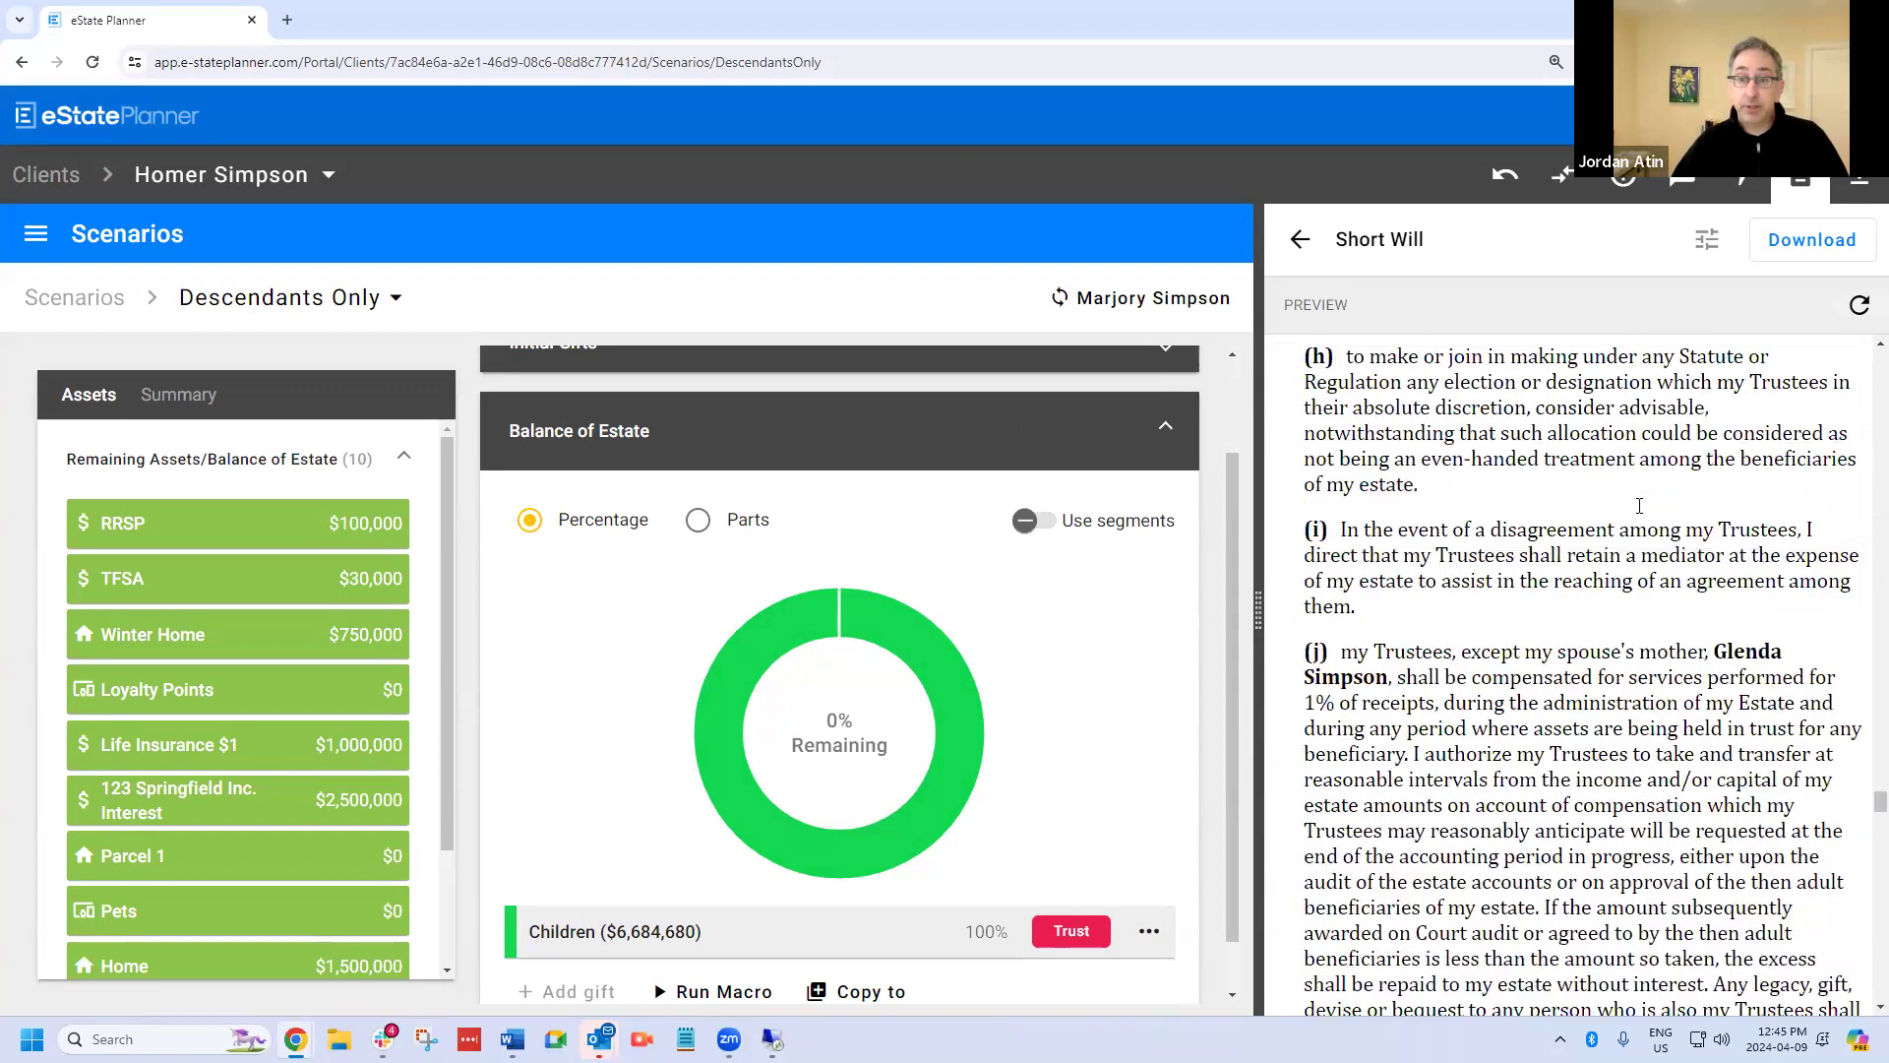
scroll(1534, 520, "down", 3)
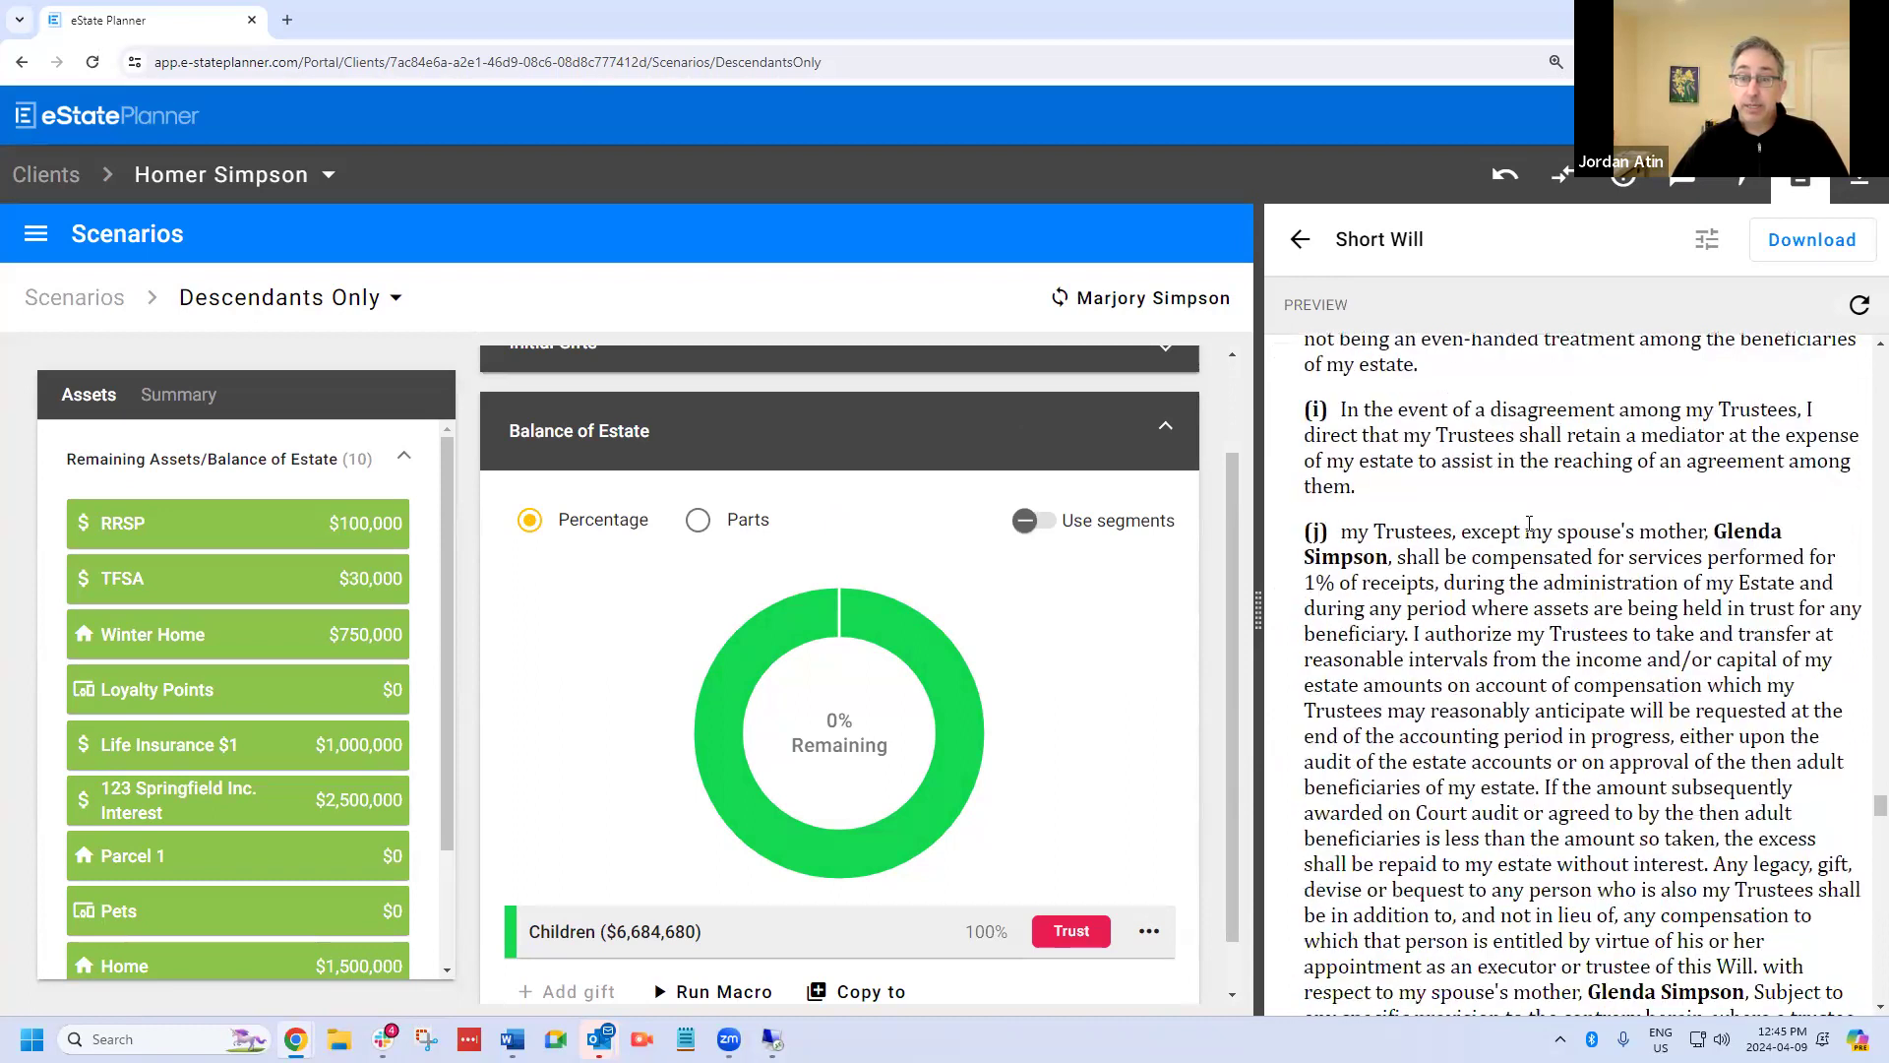
left_click_drag(1341, 434, 1389, 462)
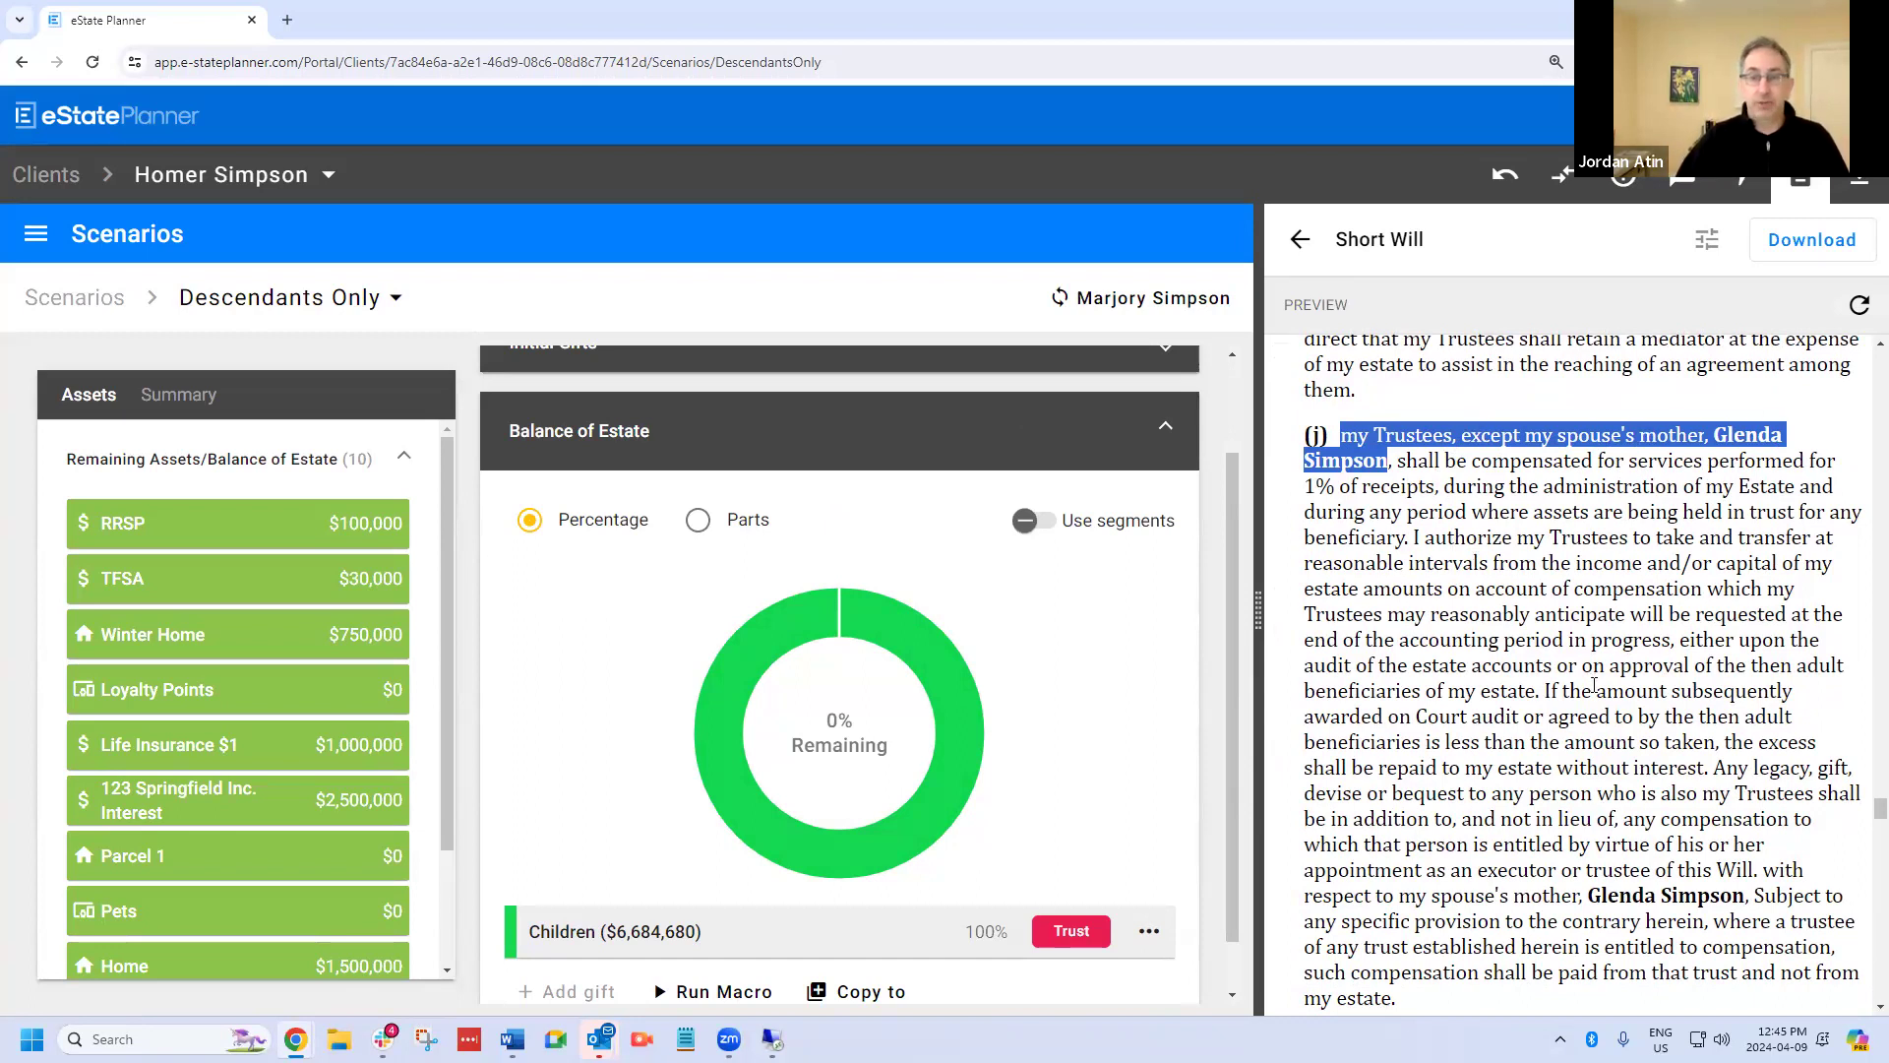
Review the will's net family property exclusion, the guardianship of minor children, and the Executors and Trustees clause.
scroll(1594, 682, "down", 1)
scroll(1594, 682, "down", 2)
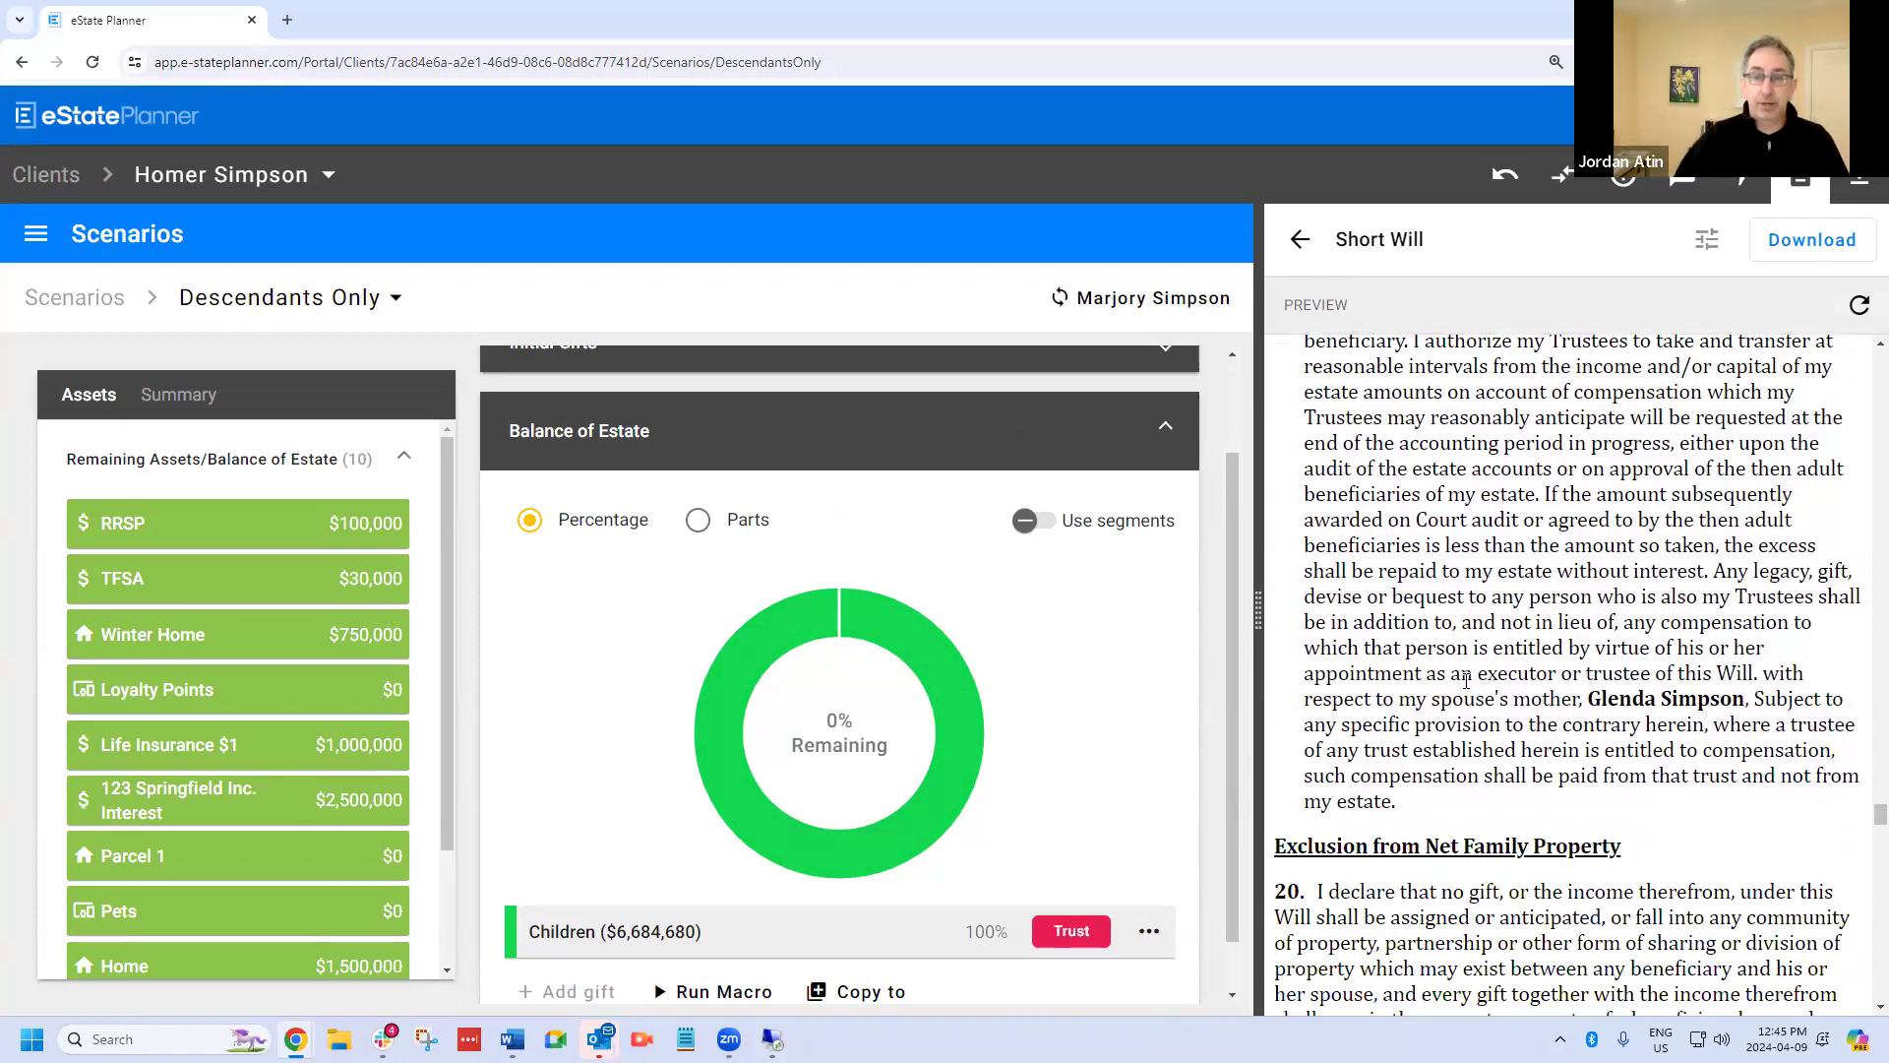
scroll(1623, 684, "down", 4)
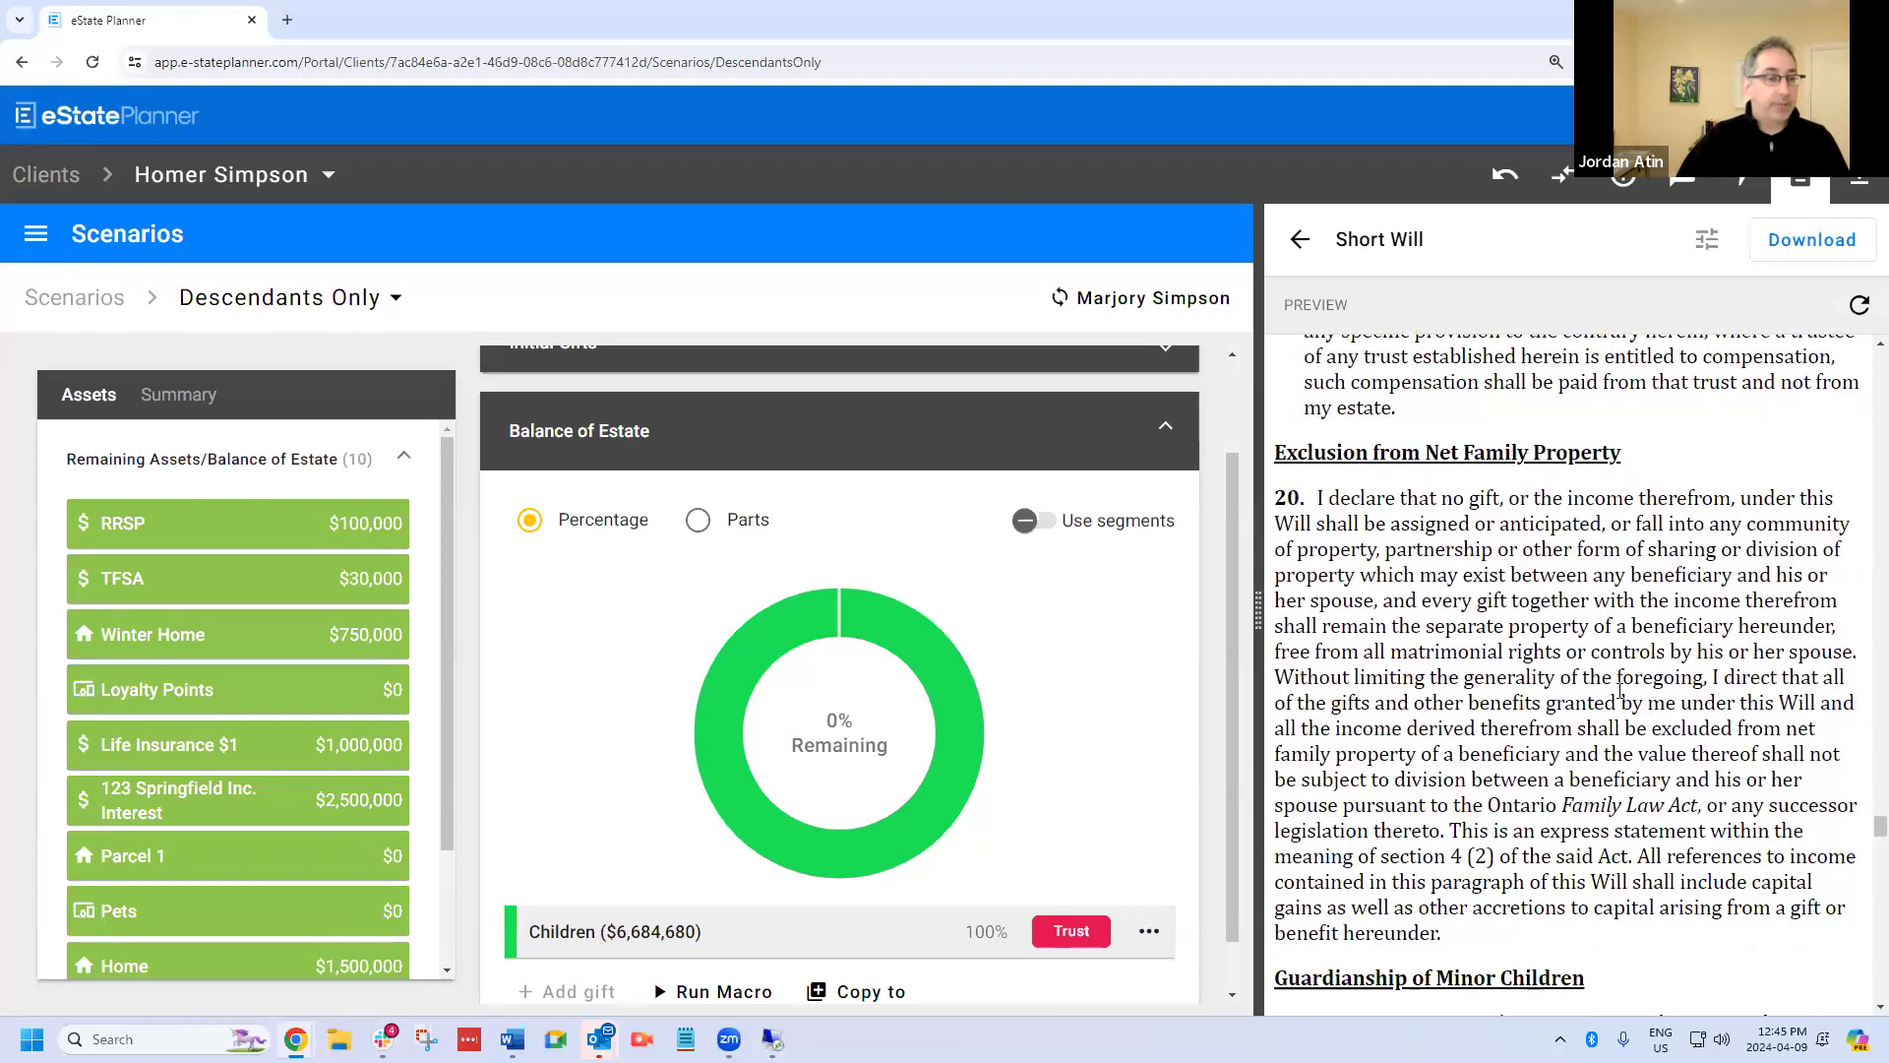
scroll(1622, 689, "down", 4)
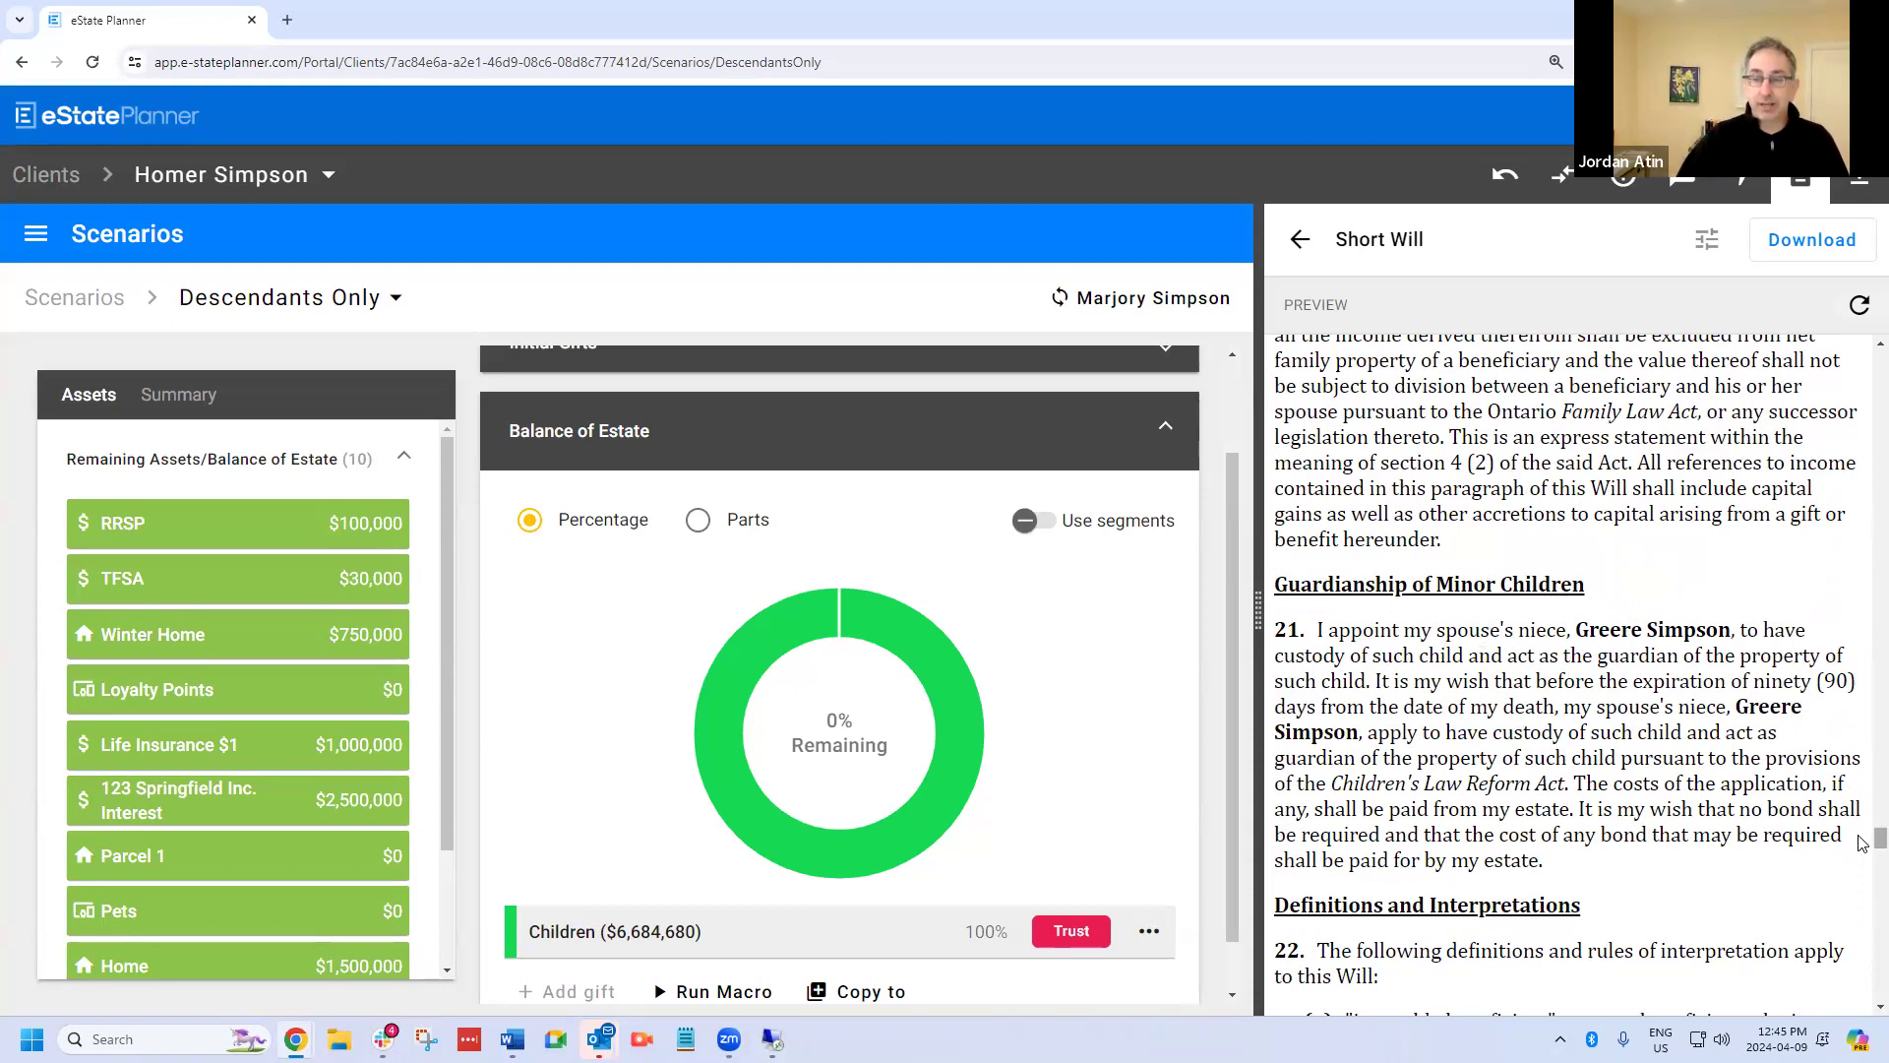
left_click_drag(1878, 839, 1878, 398)
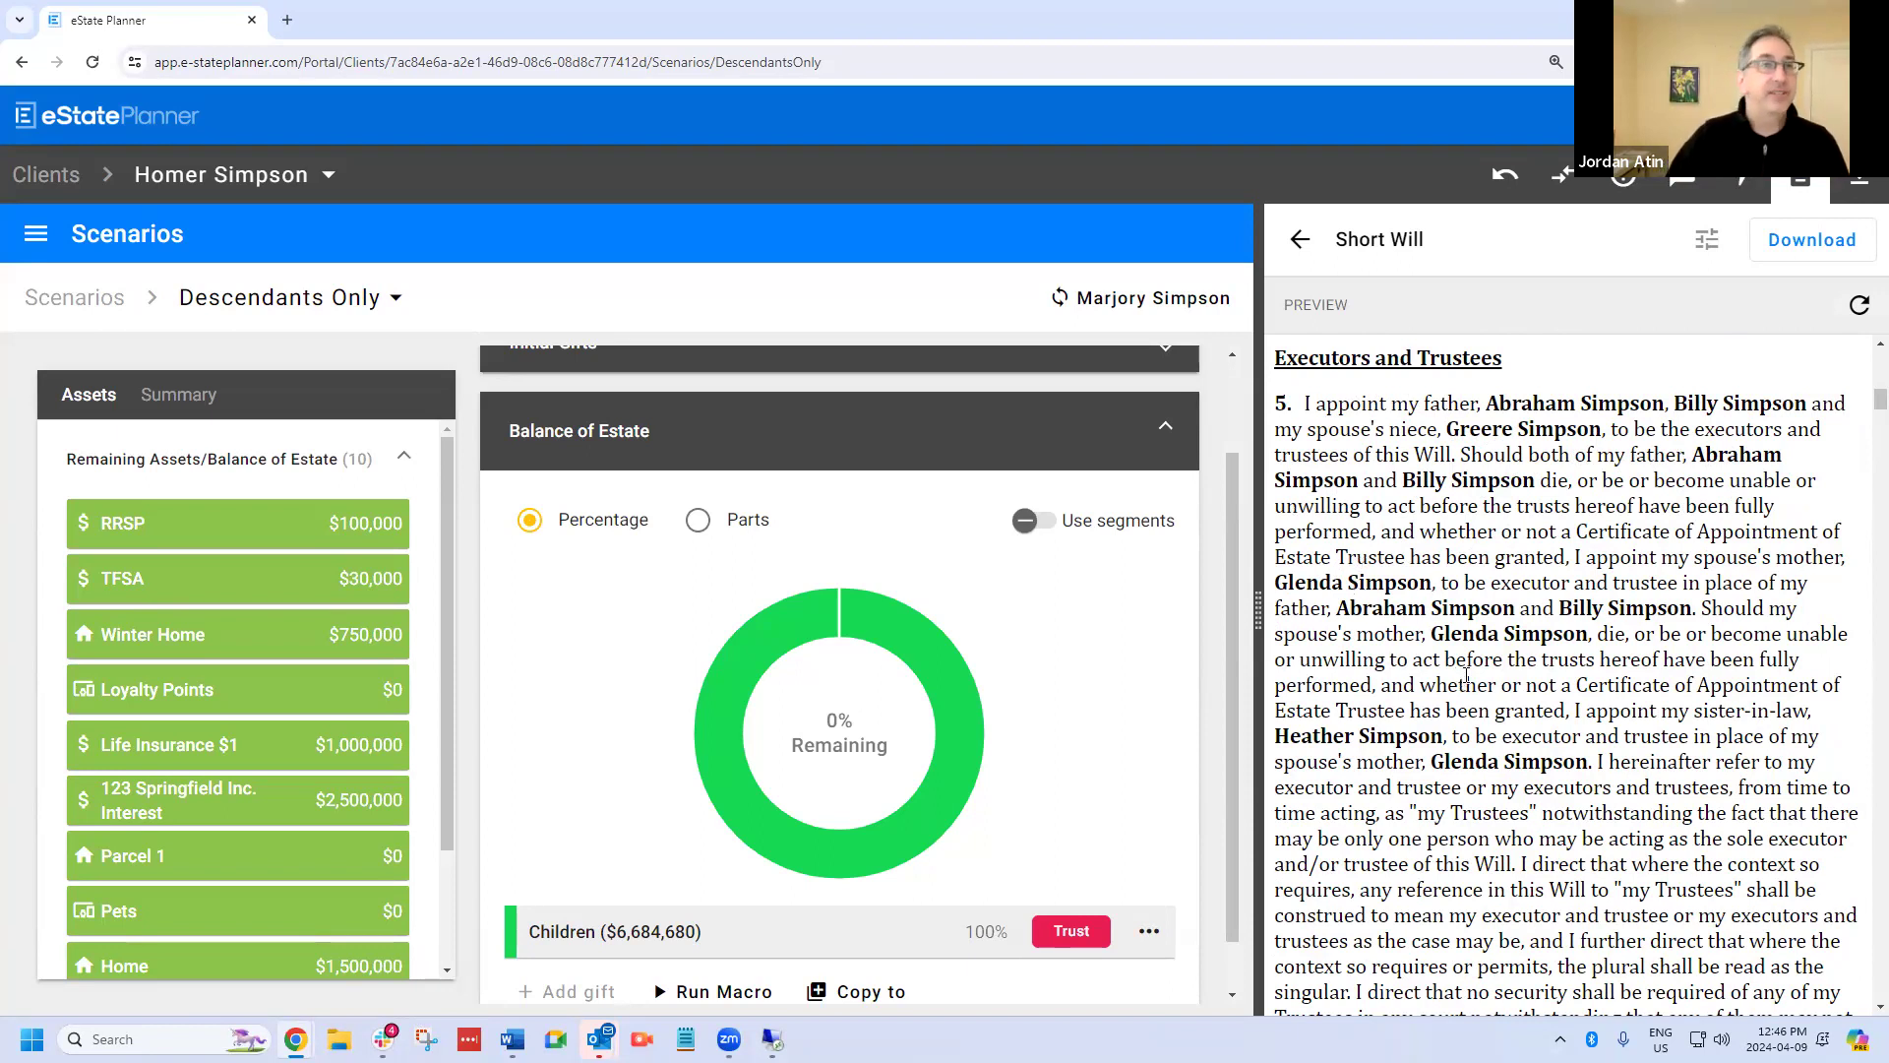
scroll(1466, 674, "down", 2)
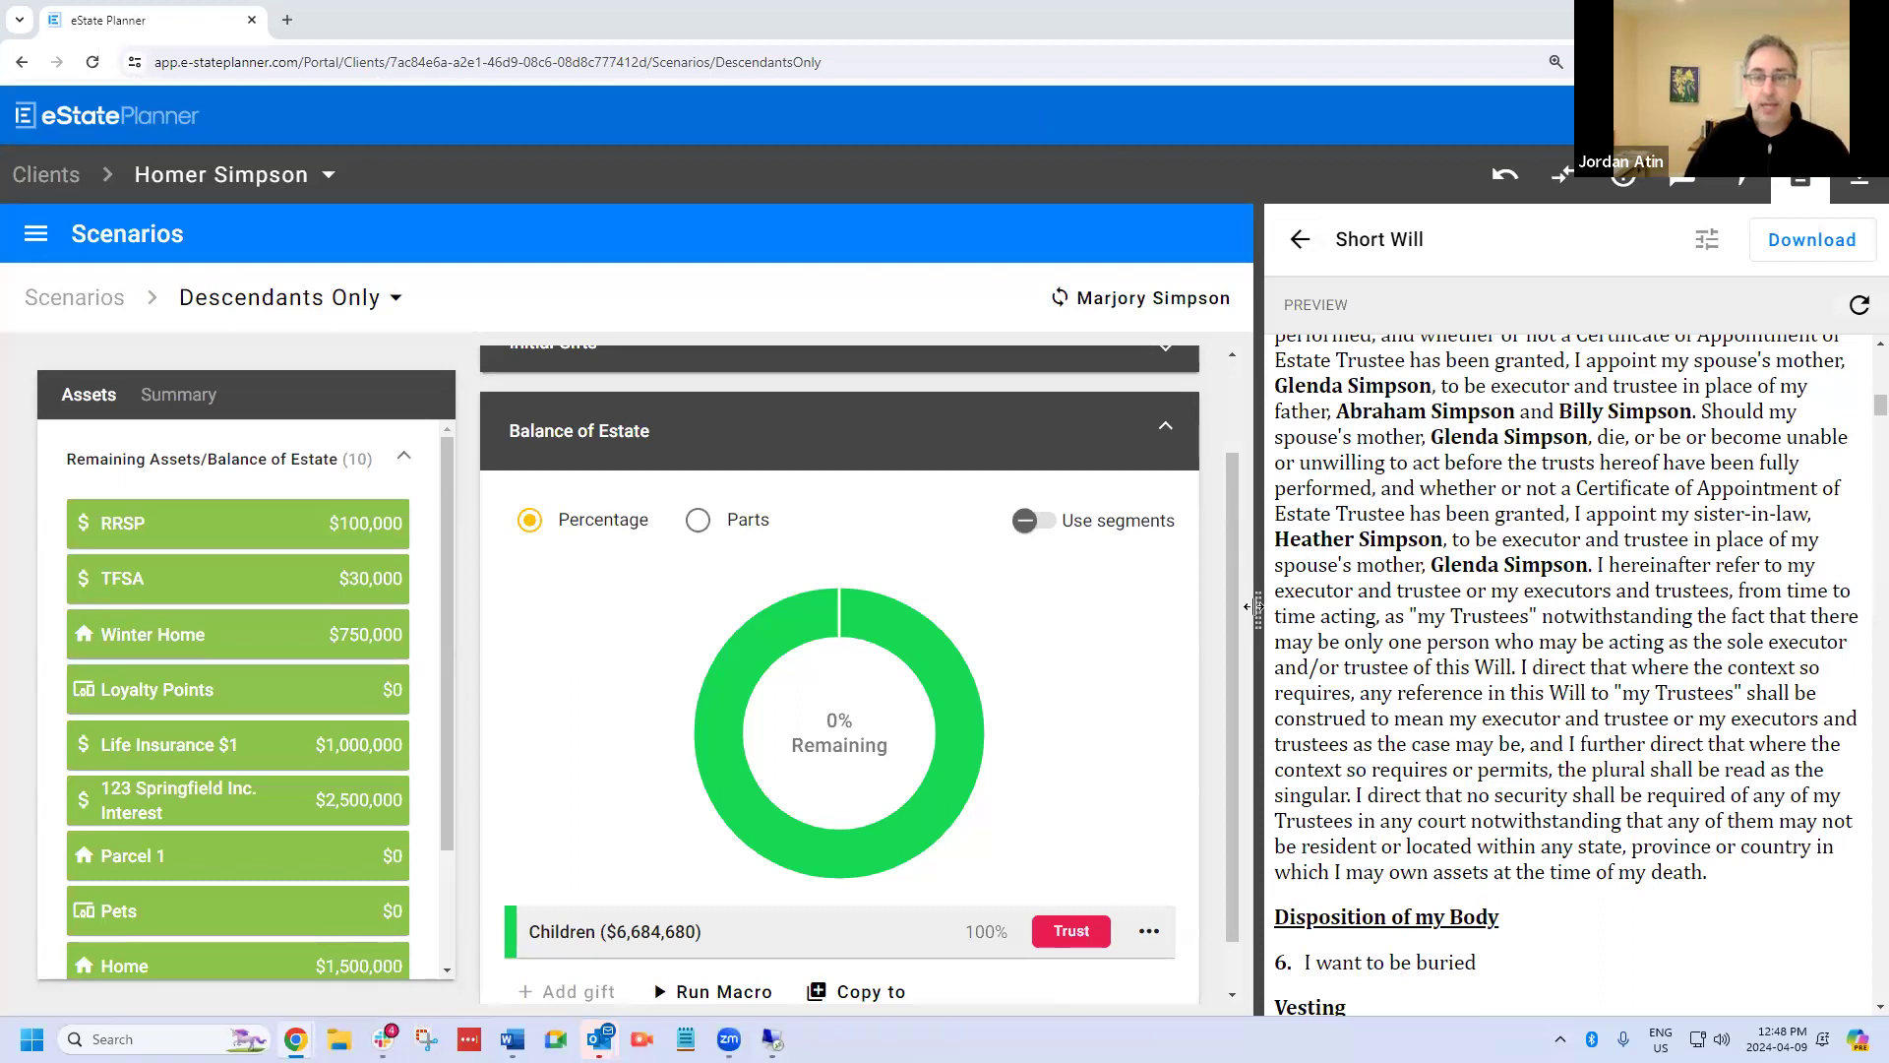
Start a new cash gift under Initial Gifts with the Grandchildren class as its beneficiary.
left_click_drag(1340, 602, 1474, 602)
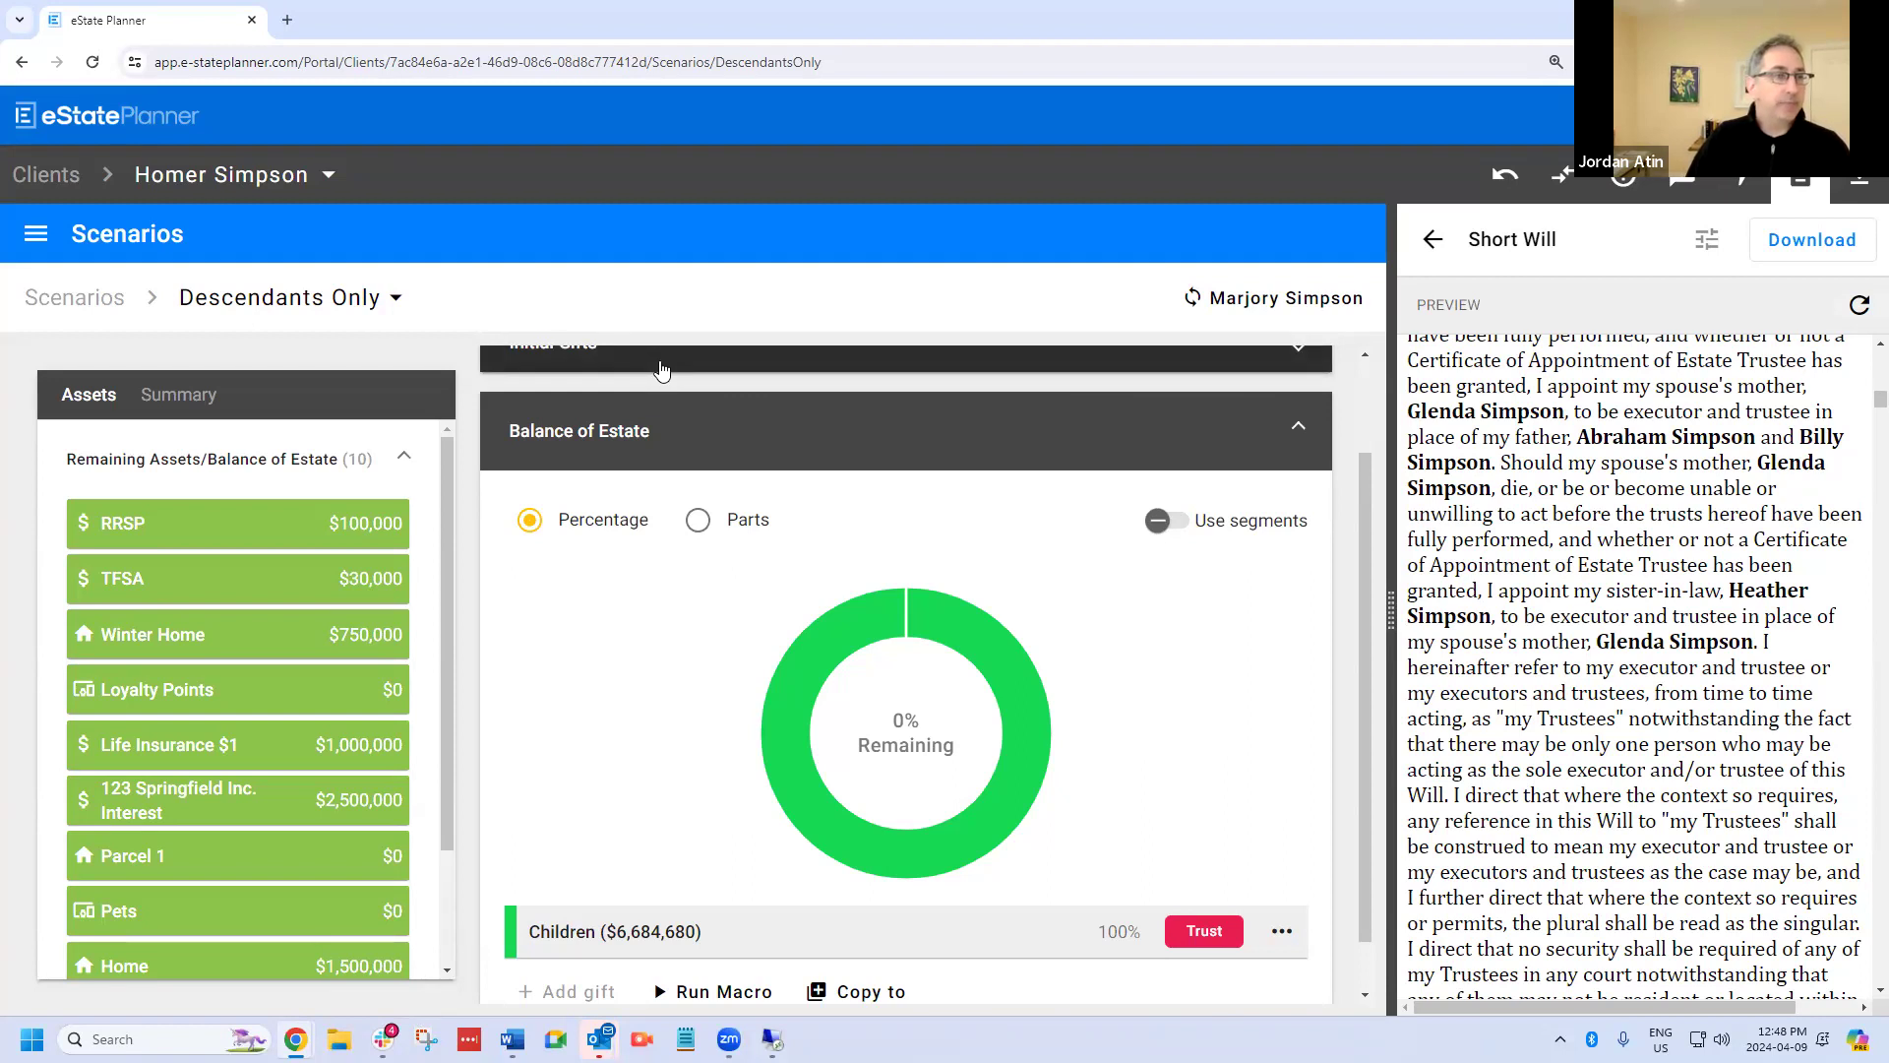
left_click(662, 368)
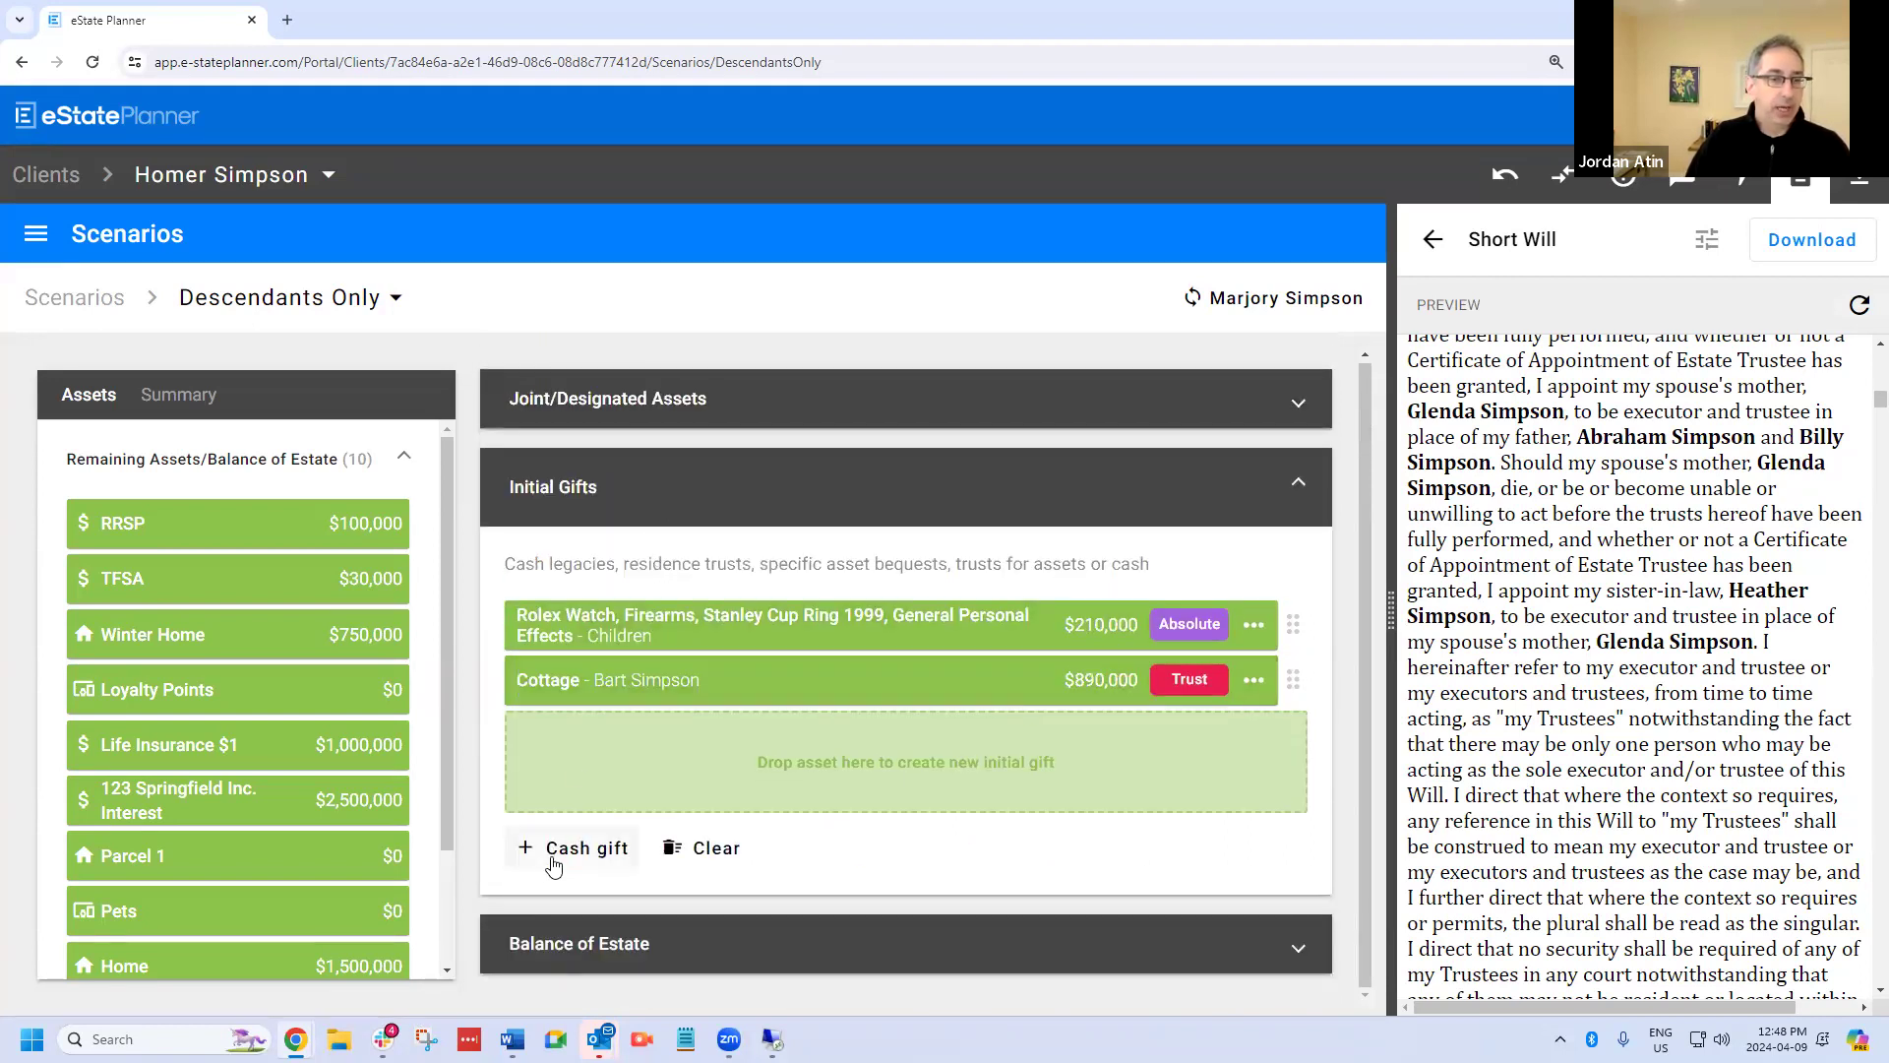
left_click(556, 864)
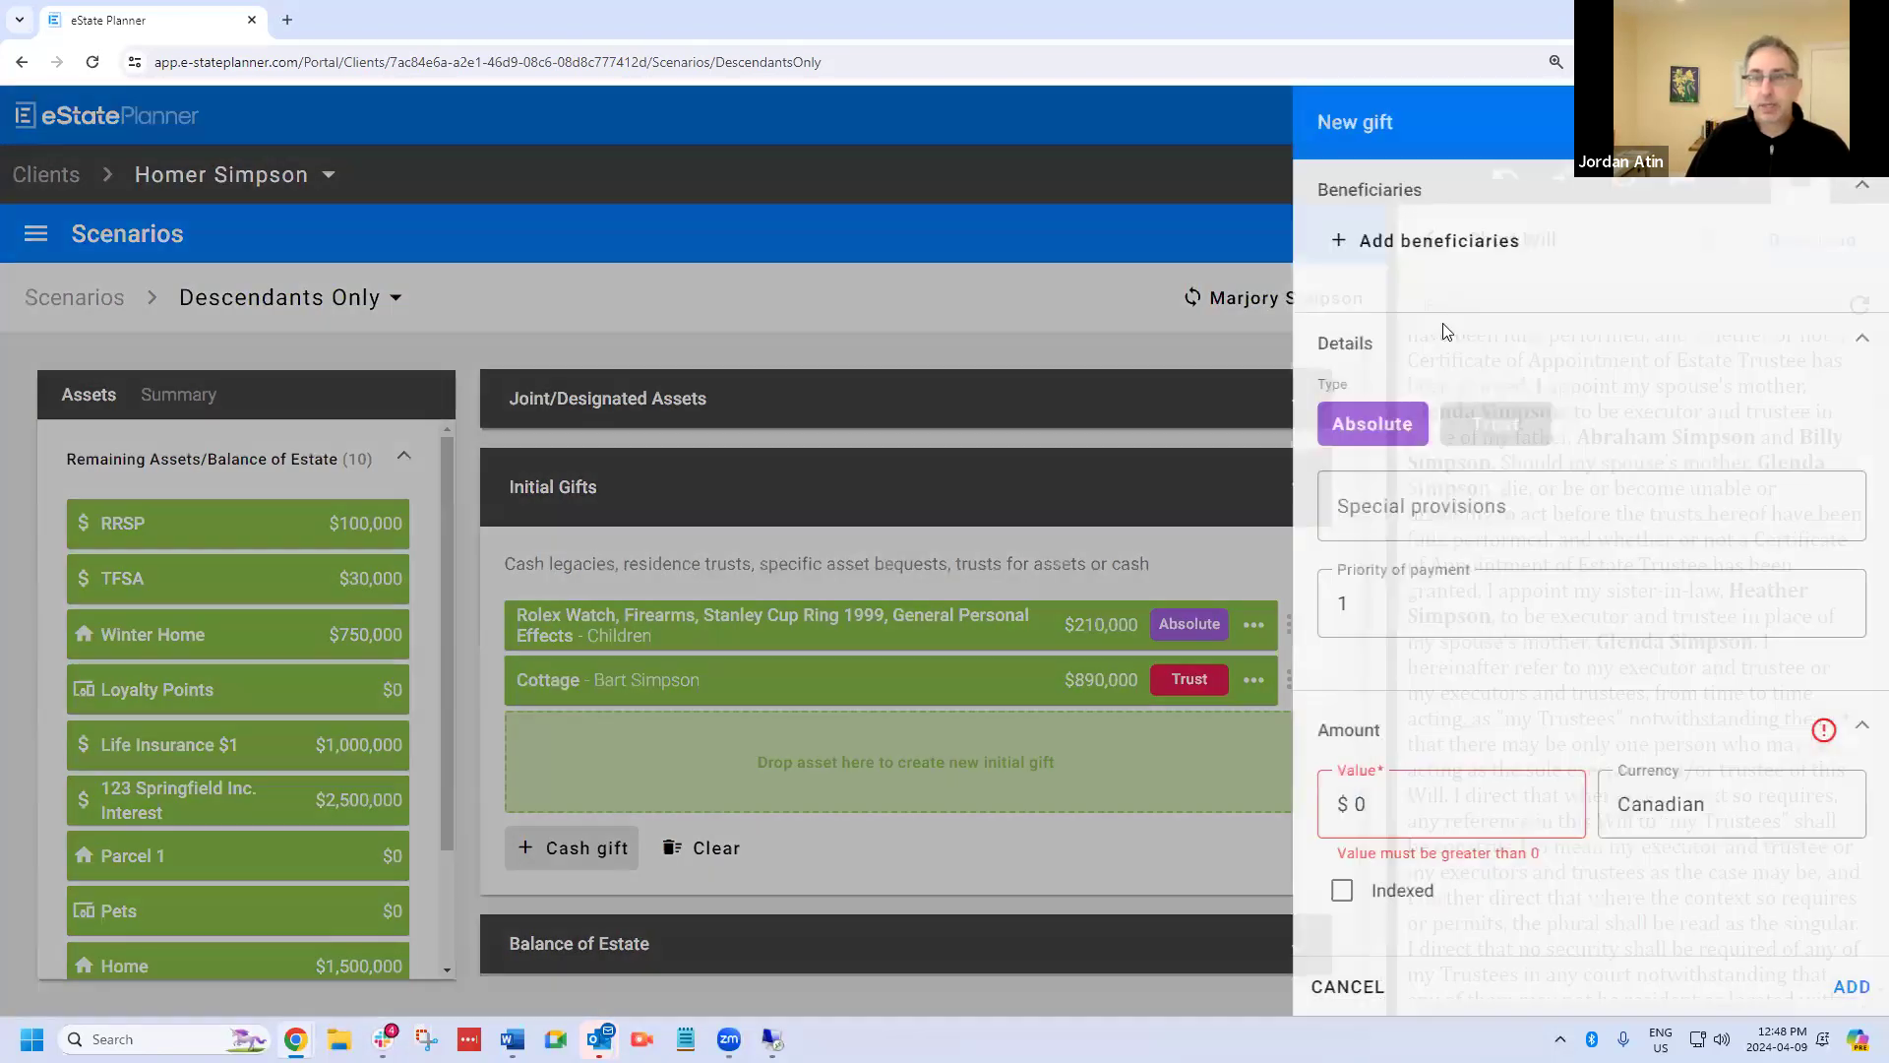
left_click(1437, 241)
left_click(1488, 288)
left_click(1467, 425)
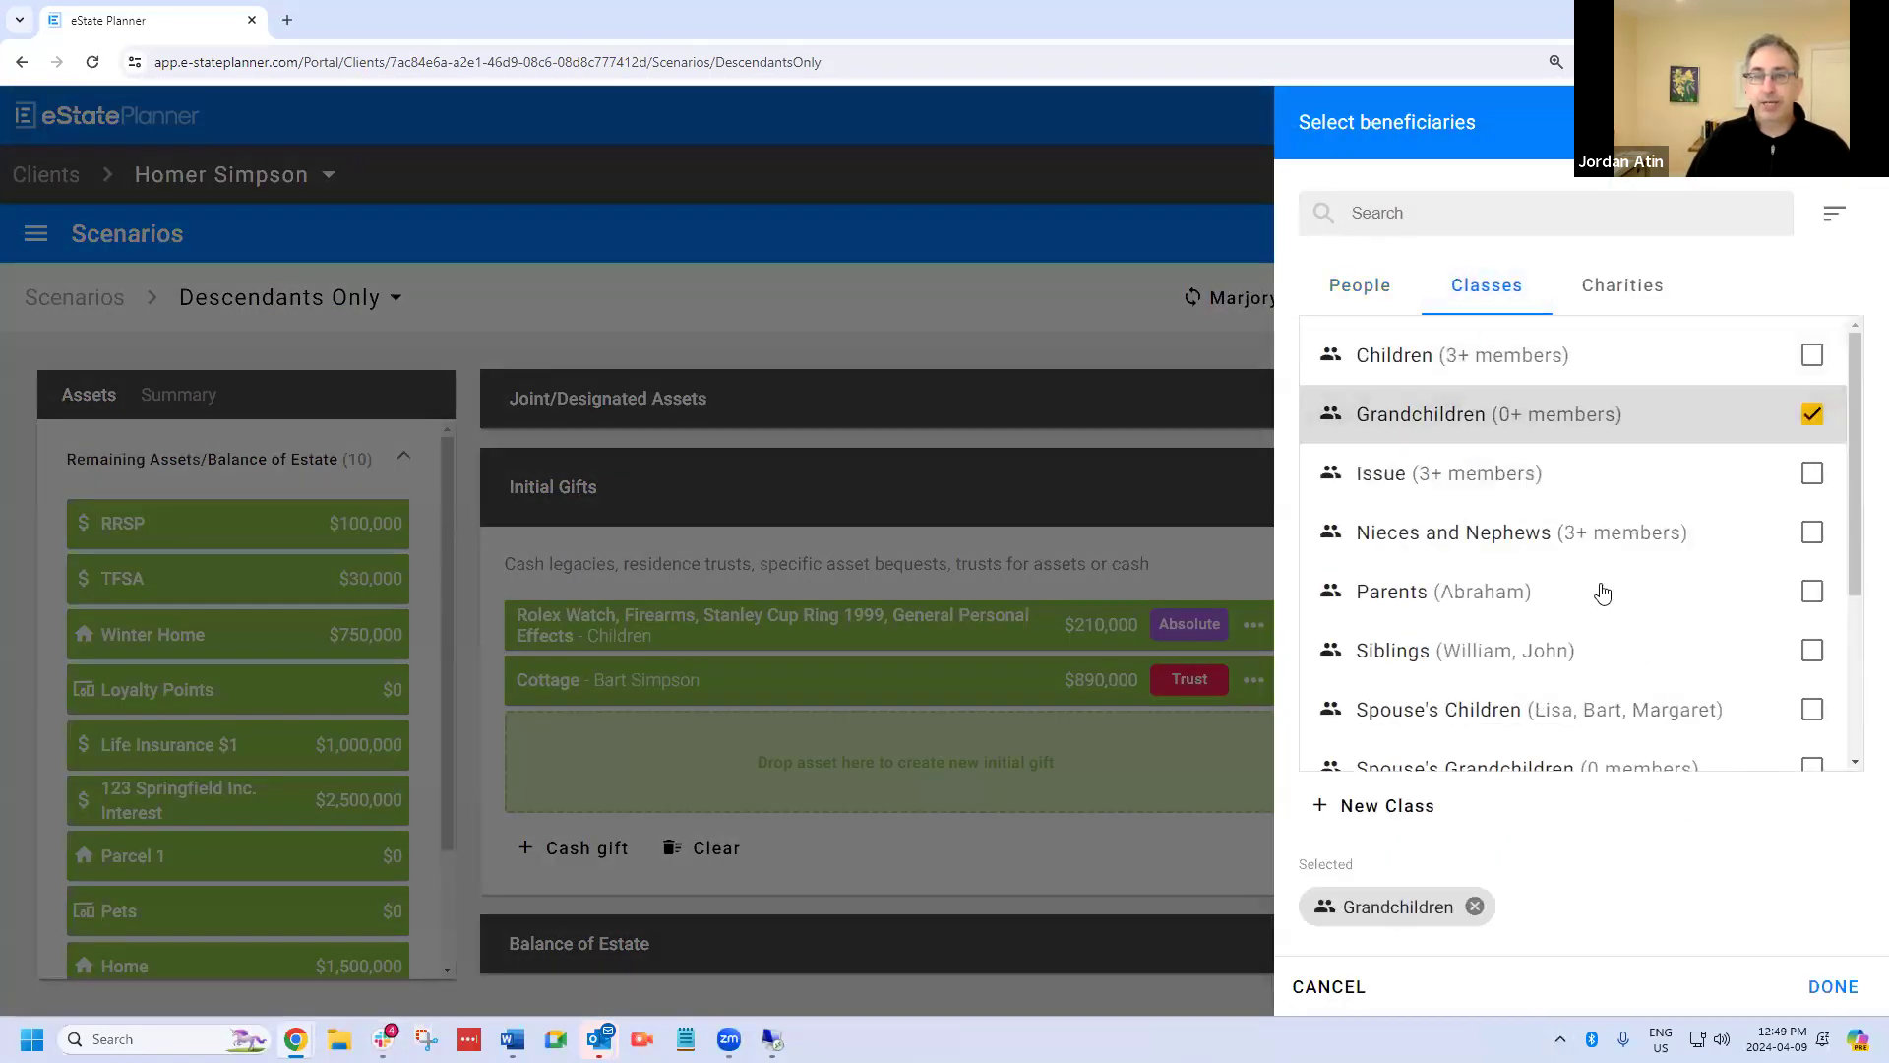
left_click(1812, 985)
Set the gift's value to $100,000 and its payout to the amount paid out to each beneficiary.
left_click_drag(1505, 866, 1267, 863)
type("1000000")
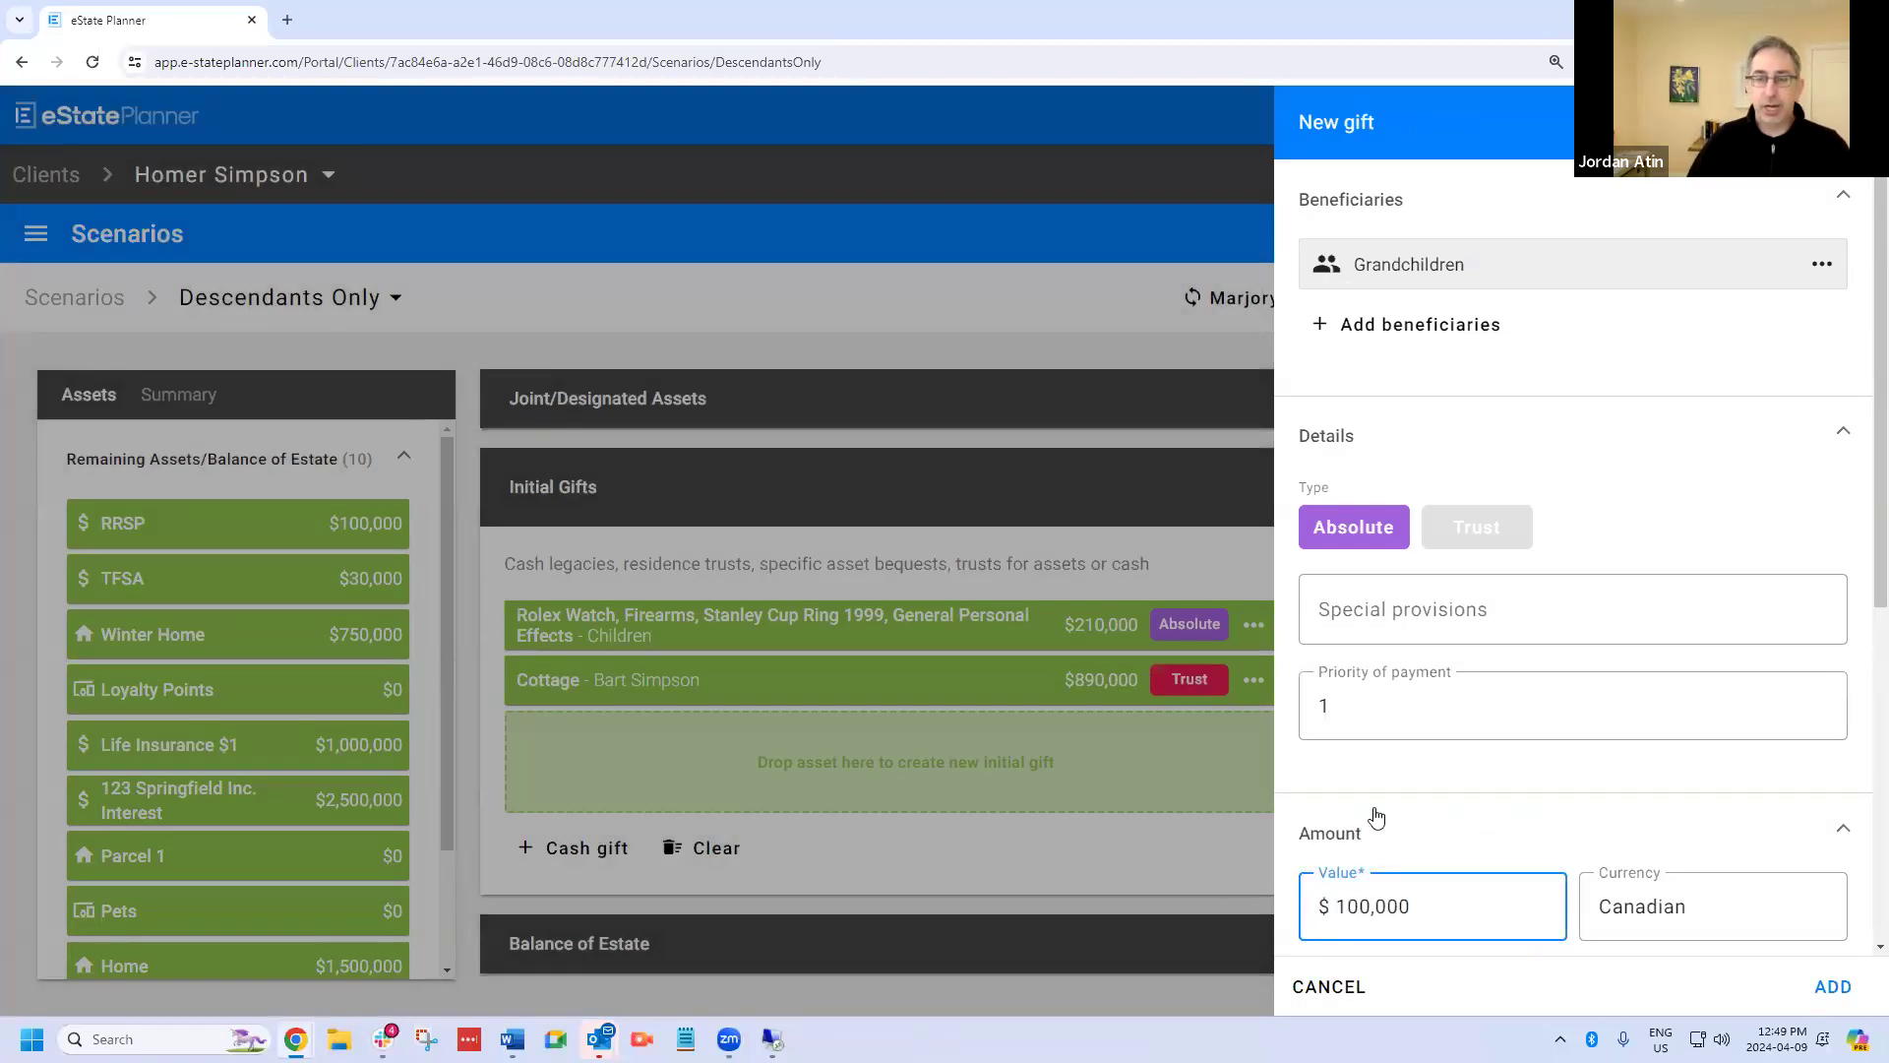
scroll(1535, 763, "down", 4)
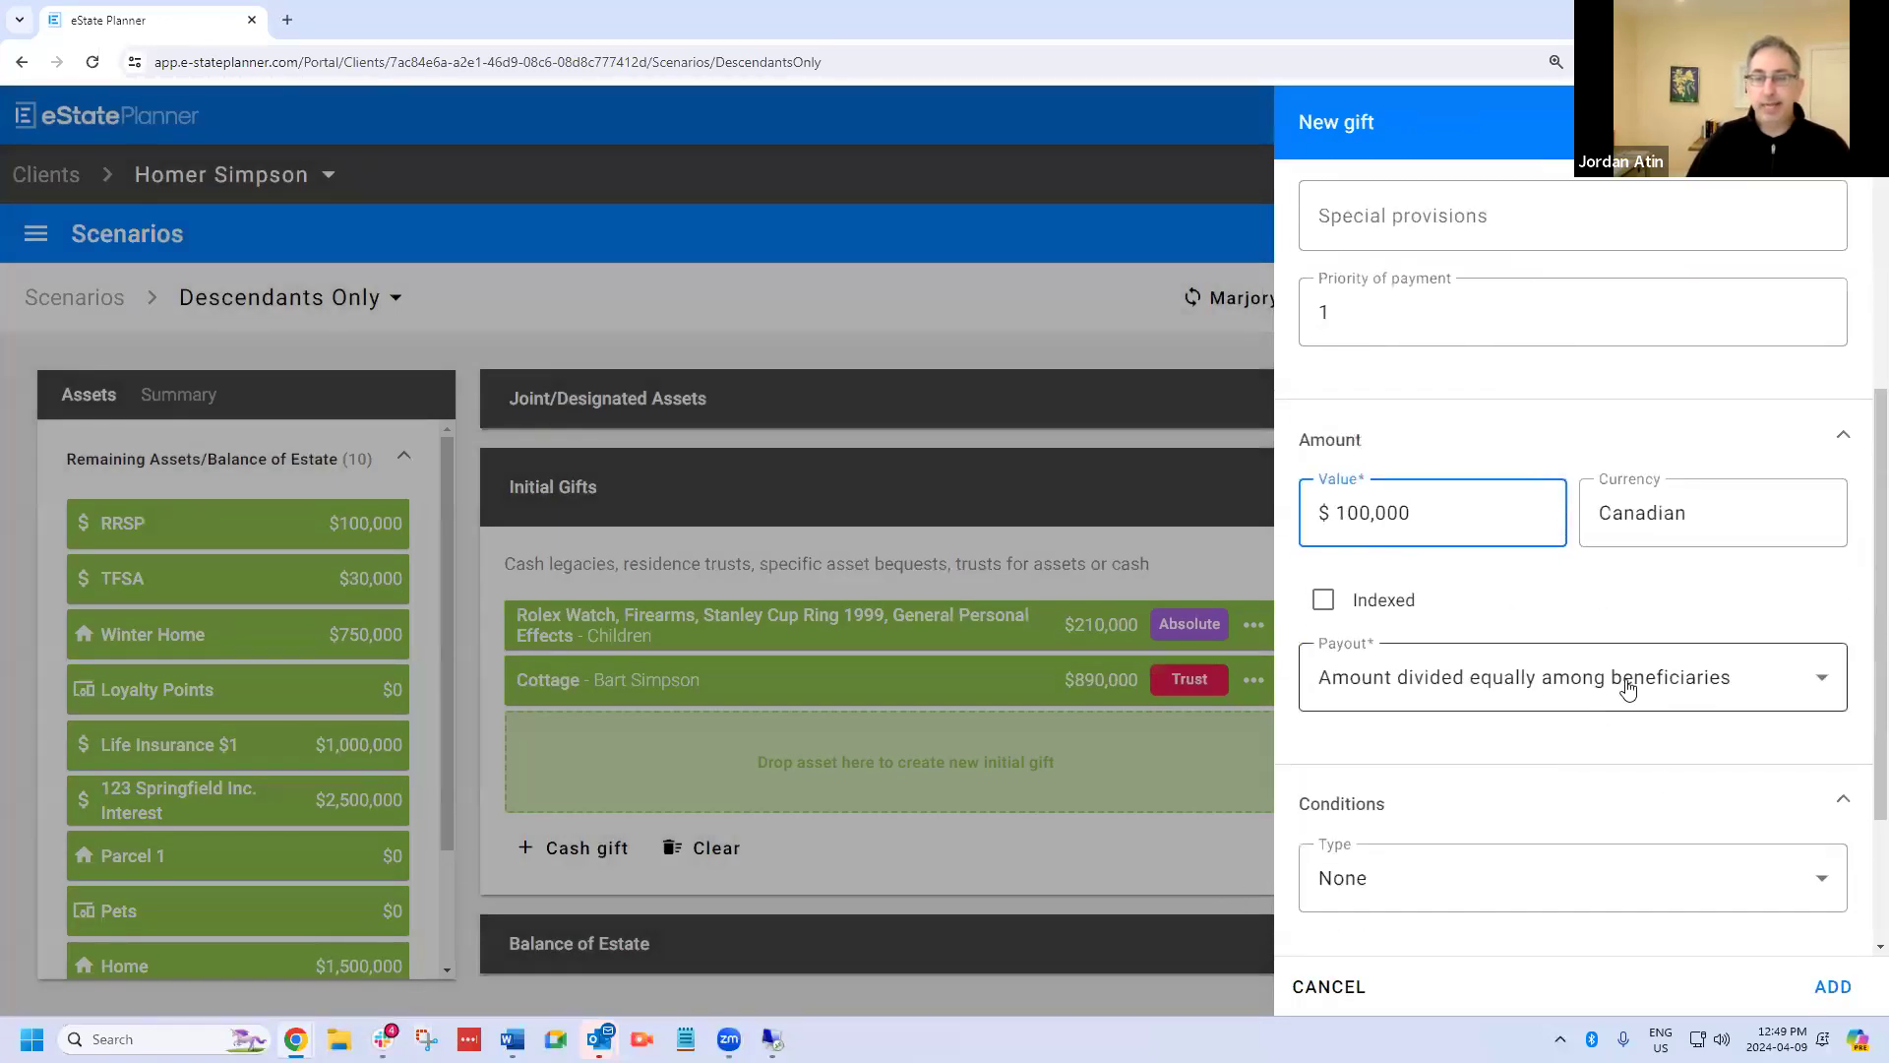
left_click(1637, 682)
left_click(1614, 805)
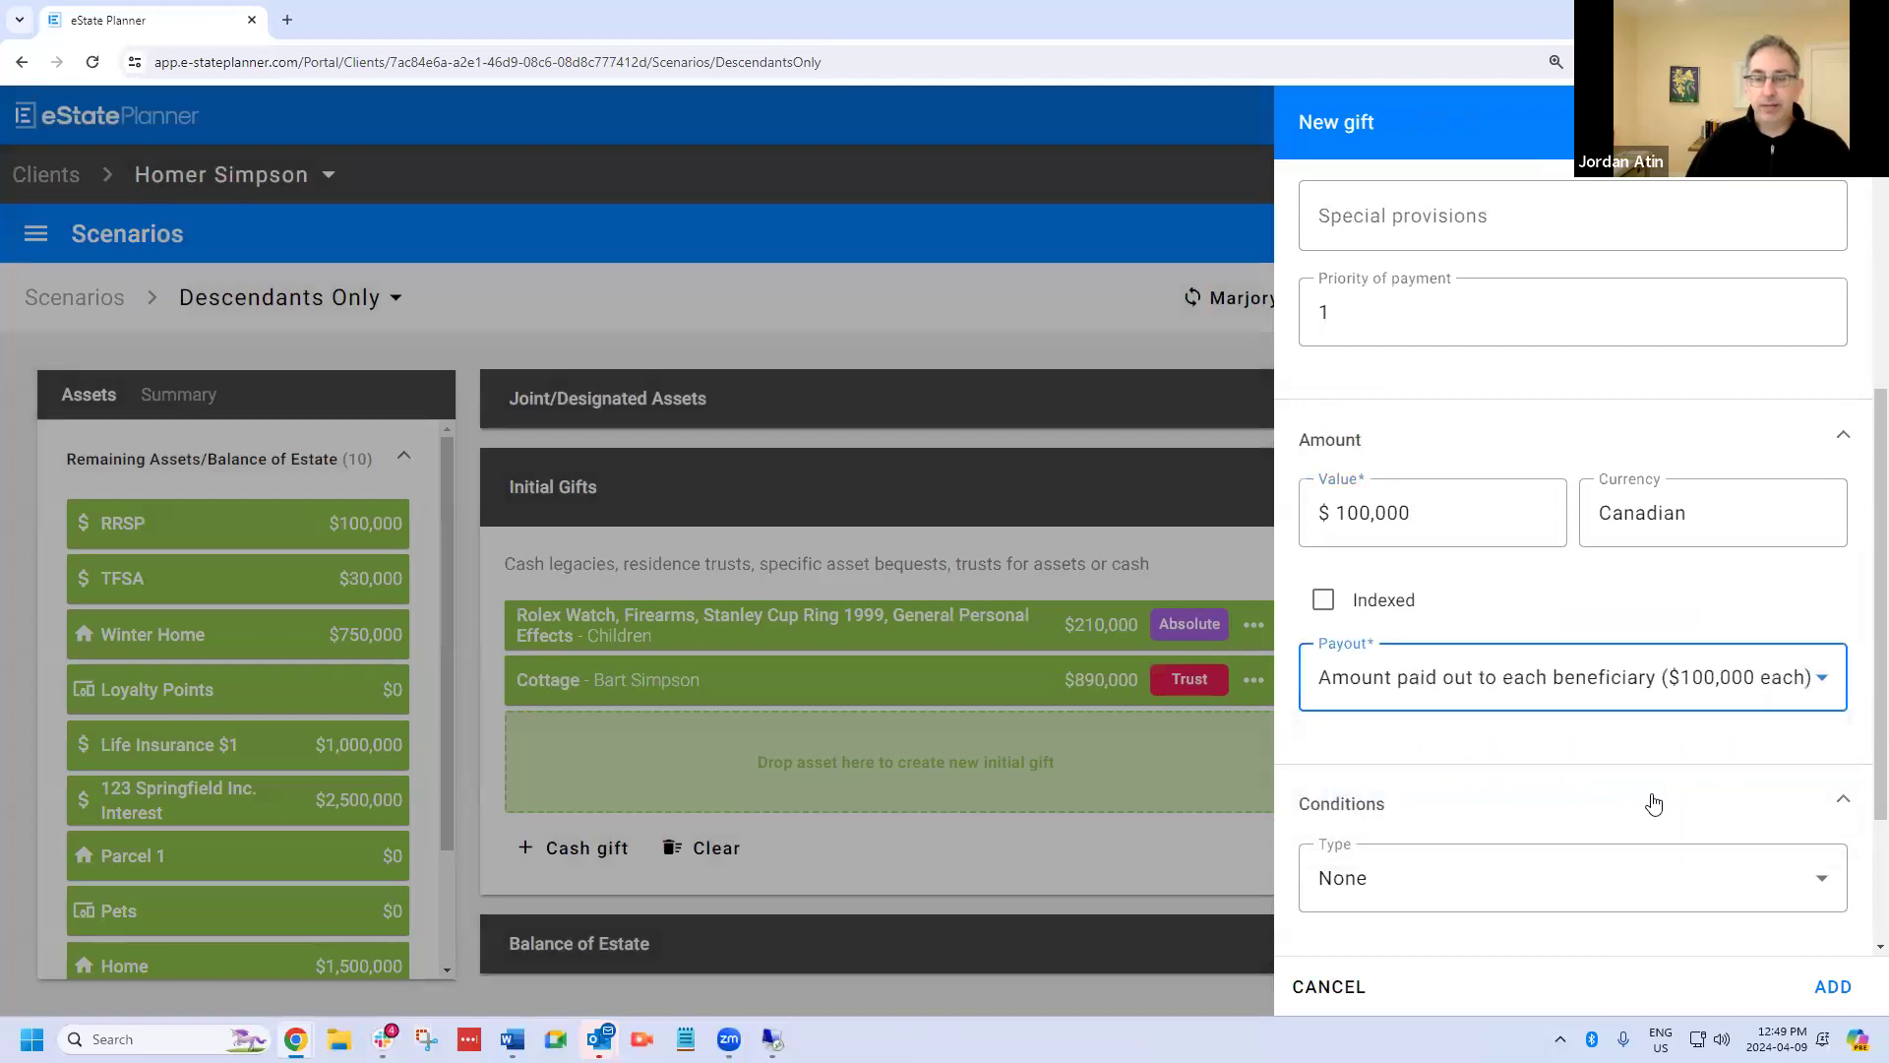
Change the grandchildren's gift type to Trust.
scroll(1565, 689, "down", 2)
scroll(1560, 669, "up", 6)
left_click(1486, 502)
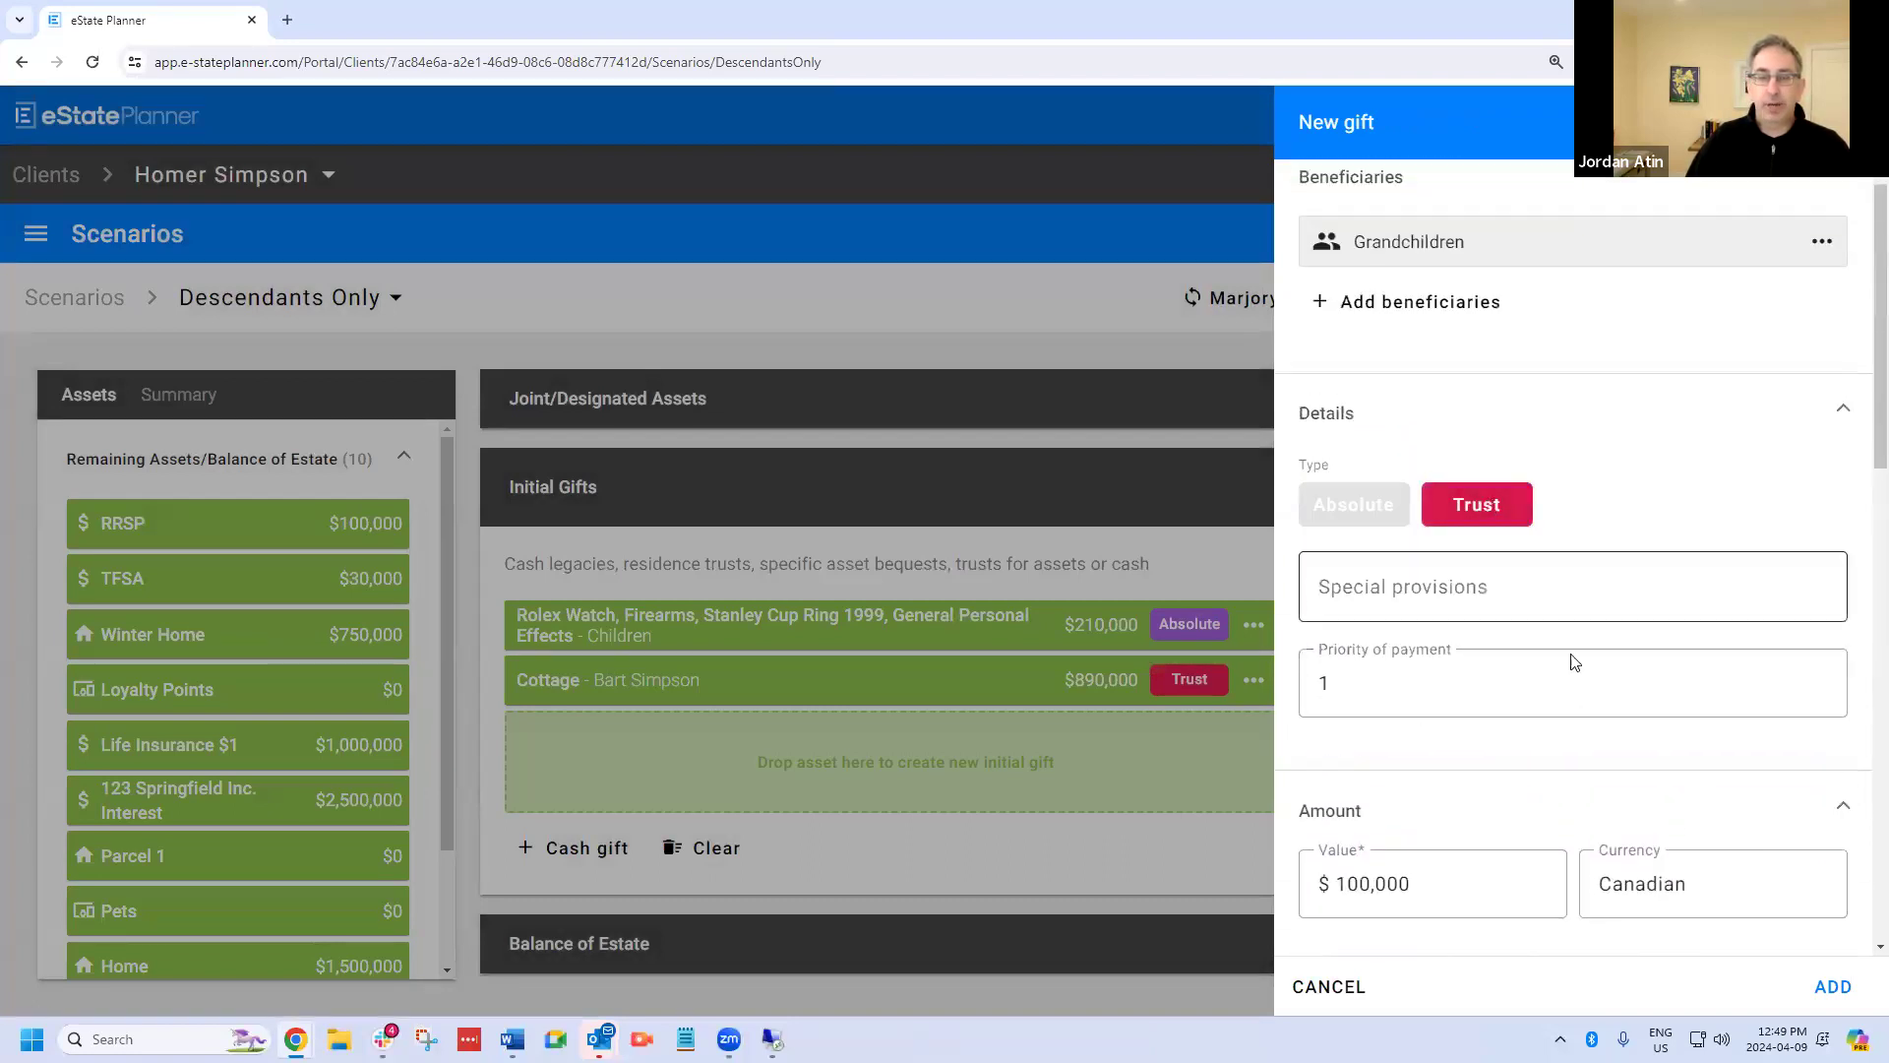
Turn off Same as Executors for the gift's trustees and clear all the appointments carried over.
scroll(1575, 689, "down", 4)
scroll(1595, 730, "down", 3)
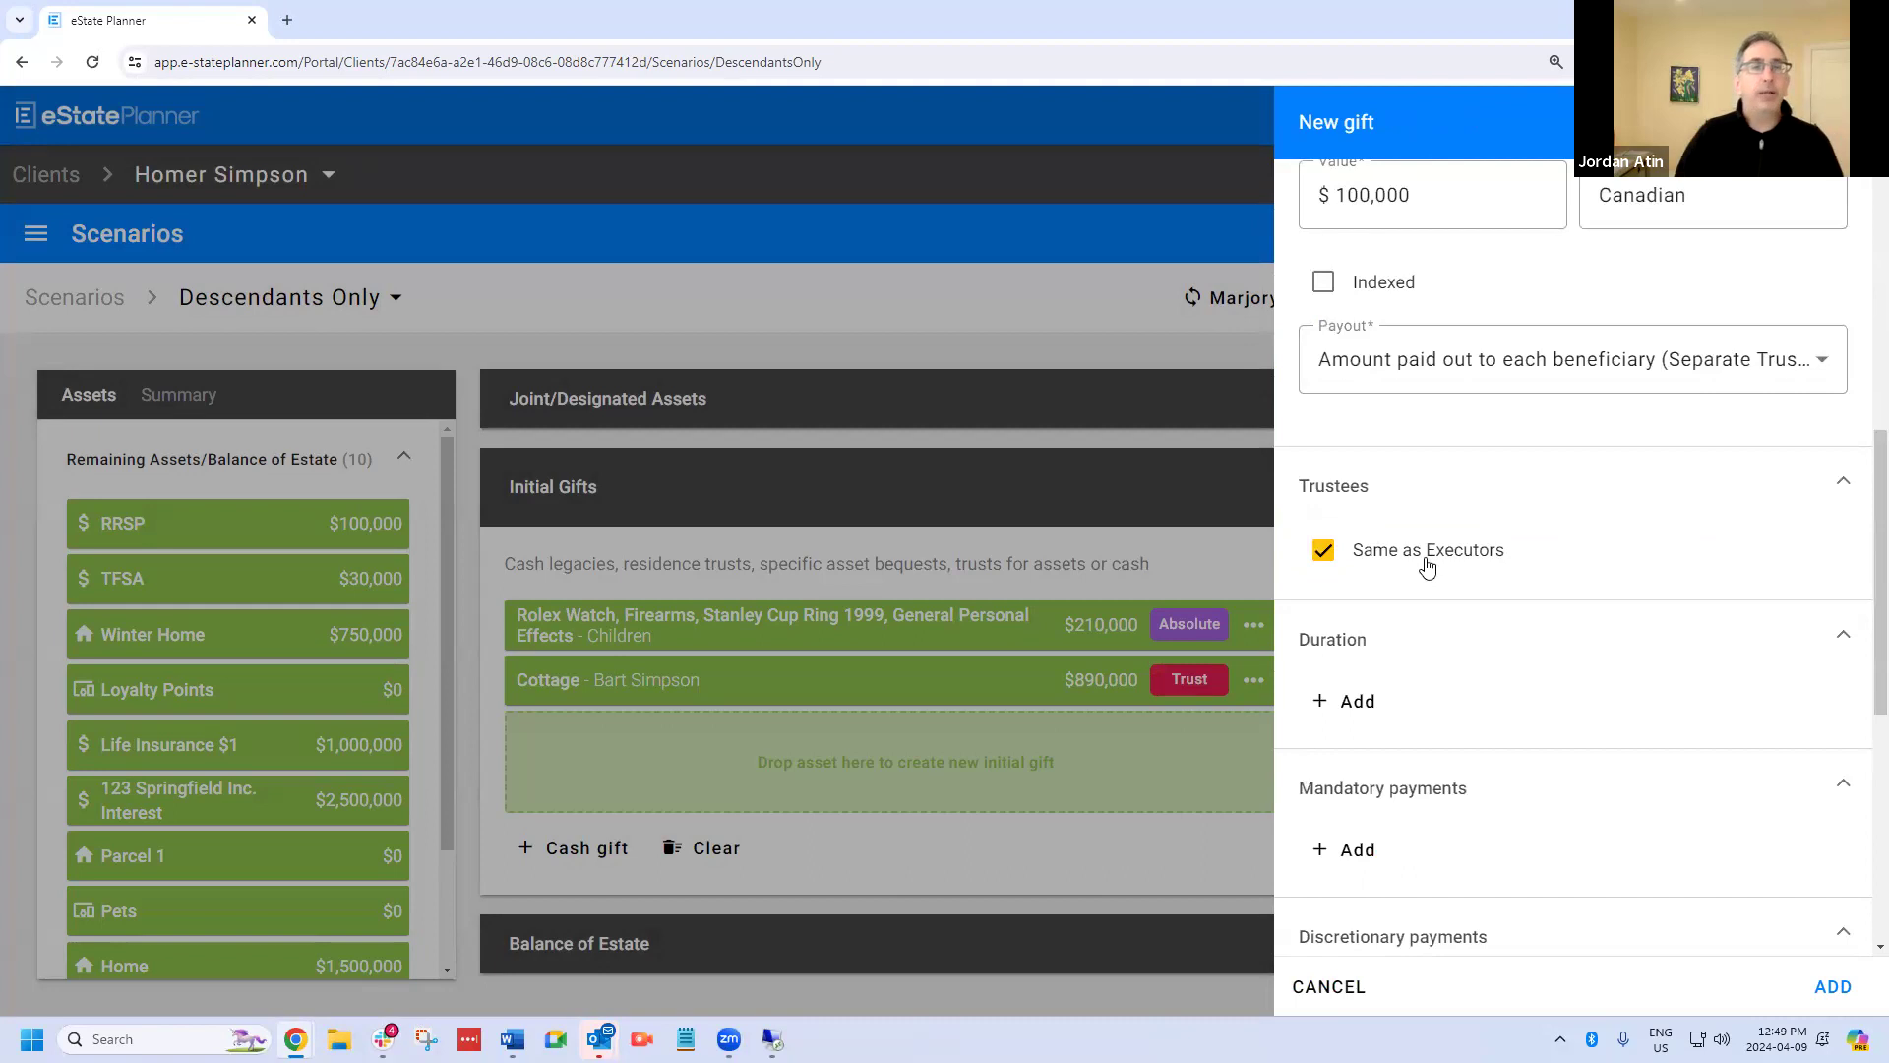
left_click(1323, 553)
left_click(1330, 694)
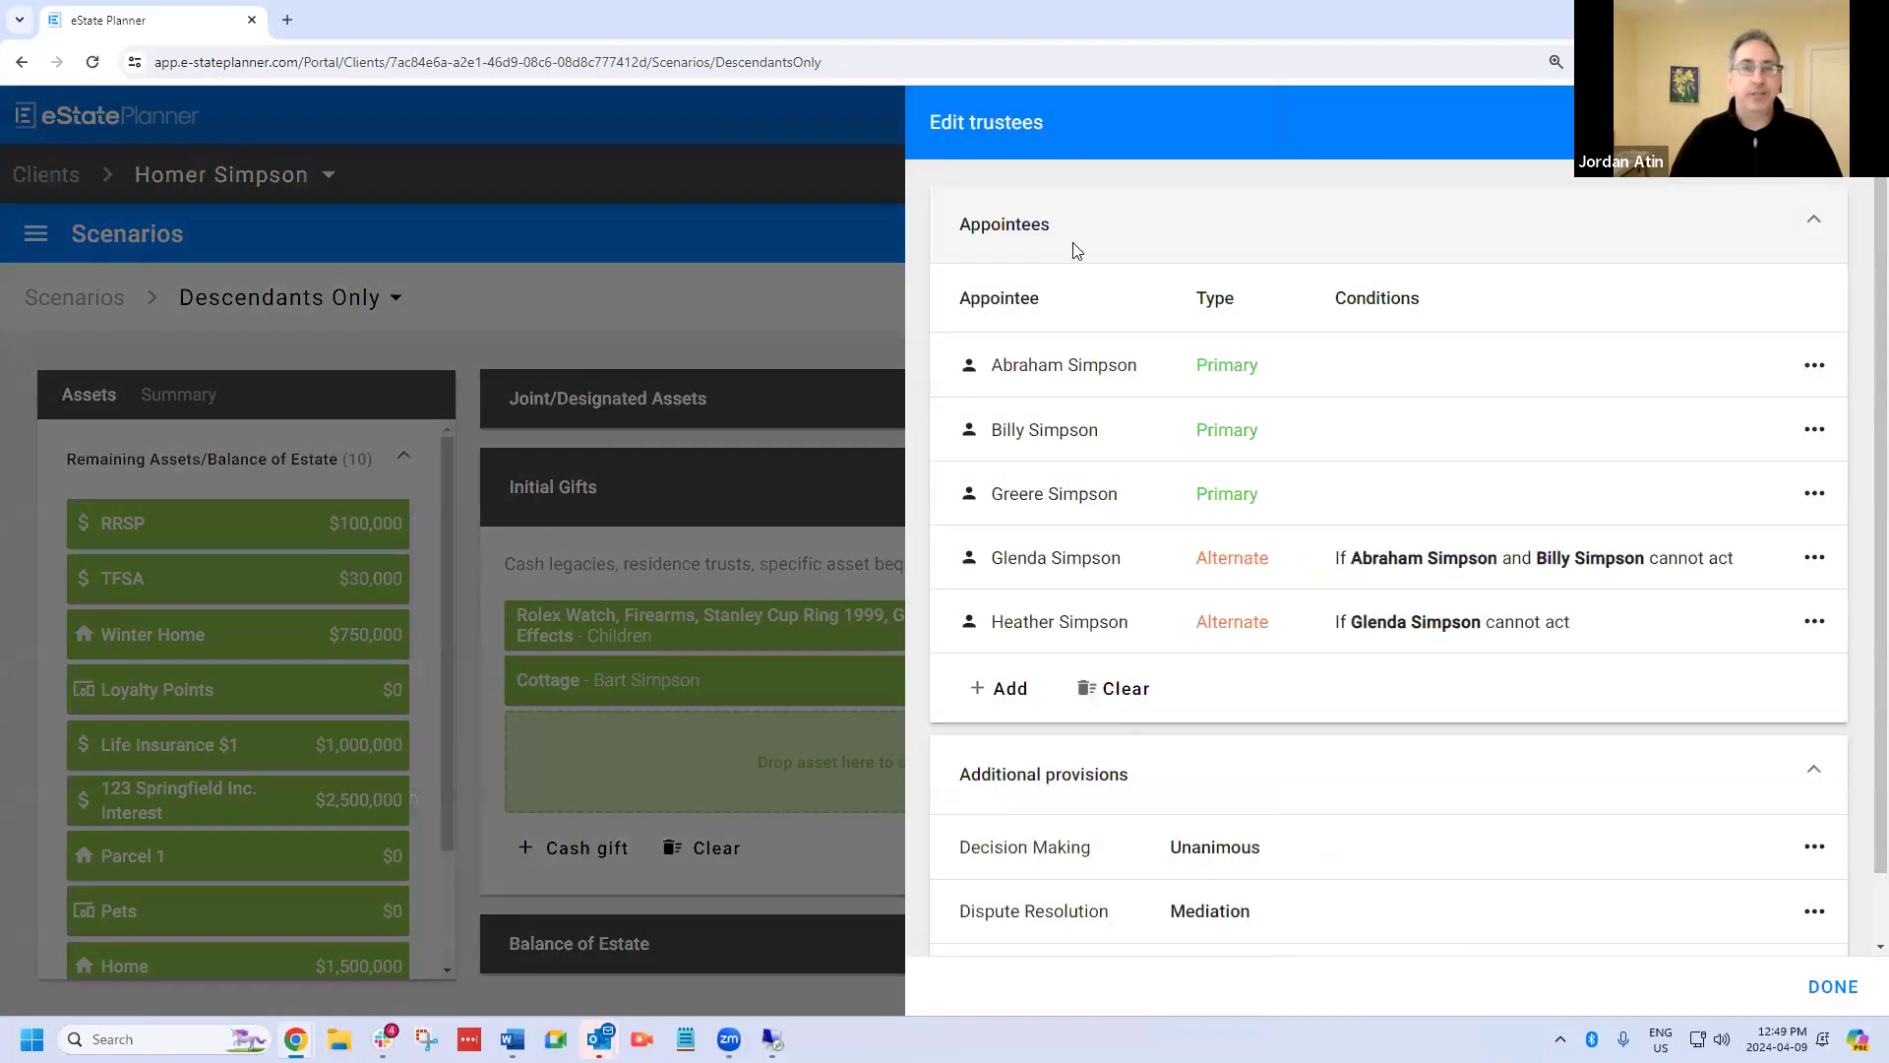
left_click(1122, 688)
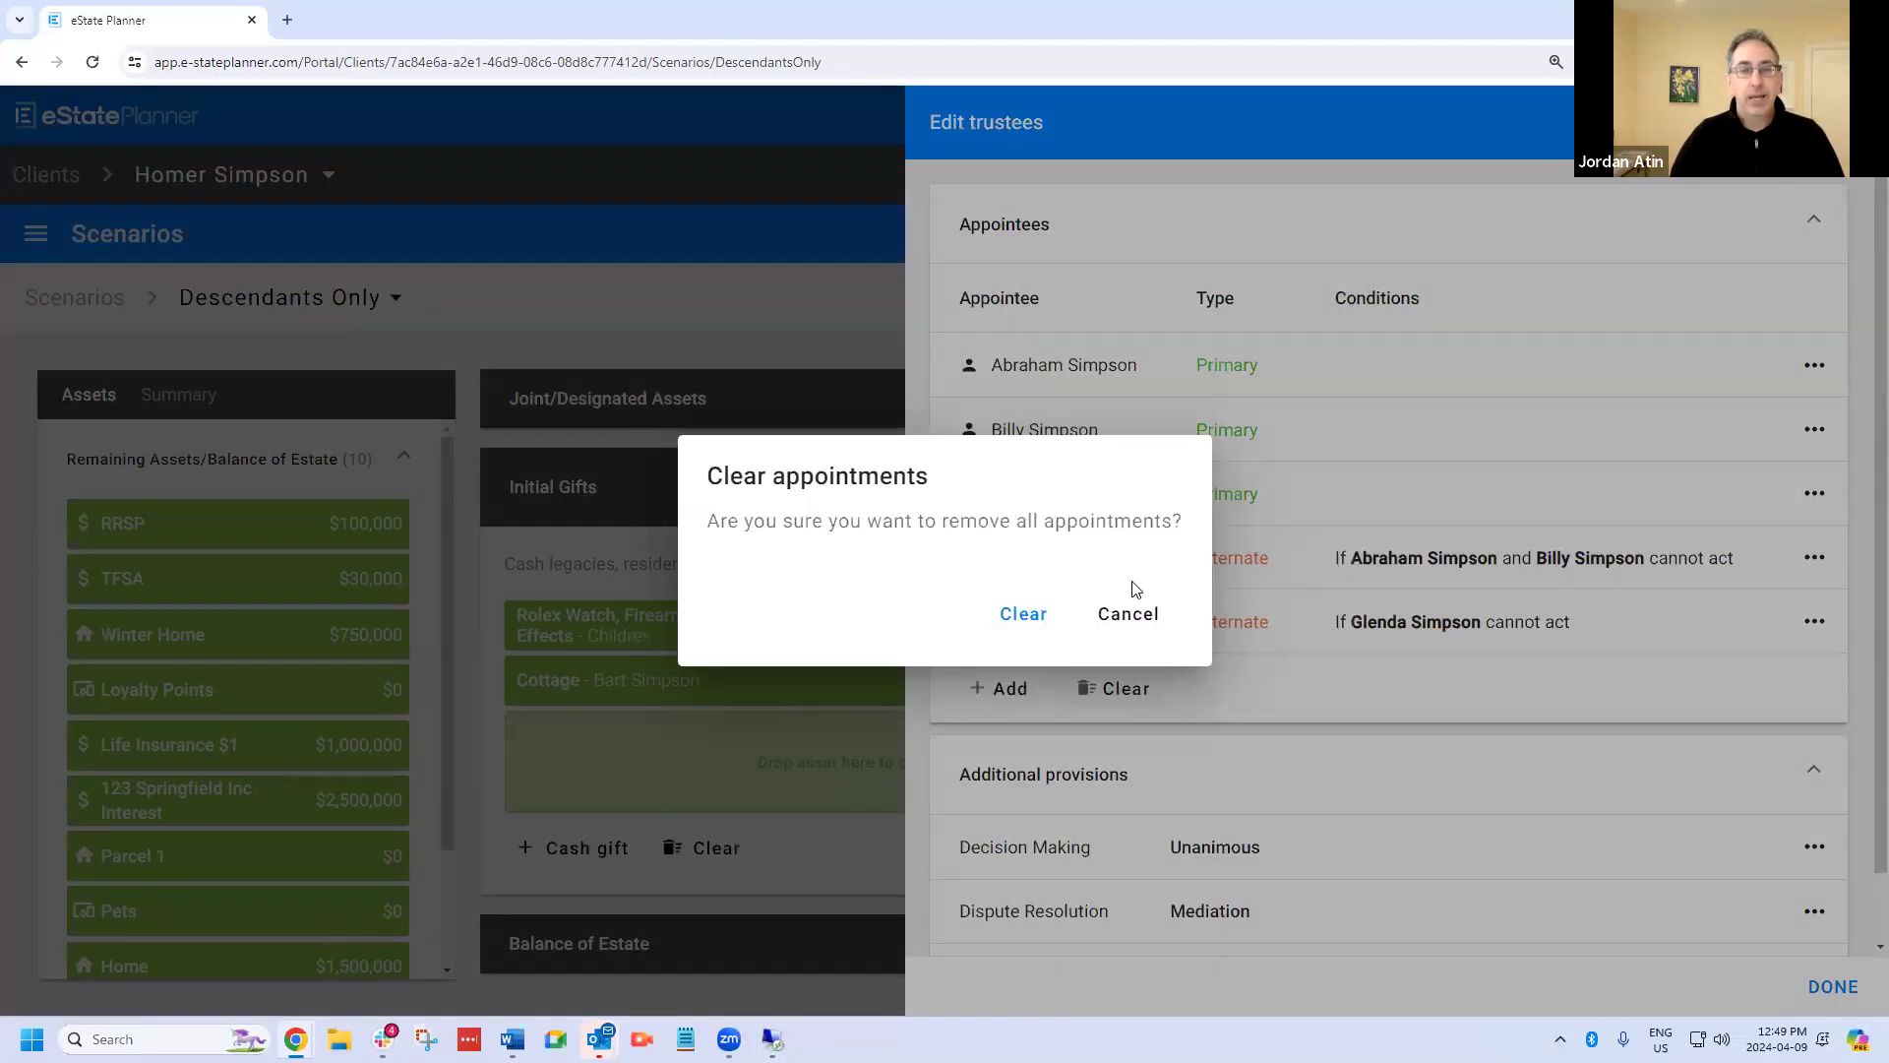
left_click(1024, 612)
Examine the people and other appointee options available as trustee for the grandchildren's gift.
left_click(991, 297)
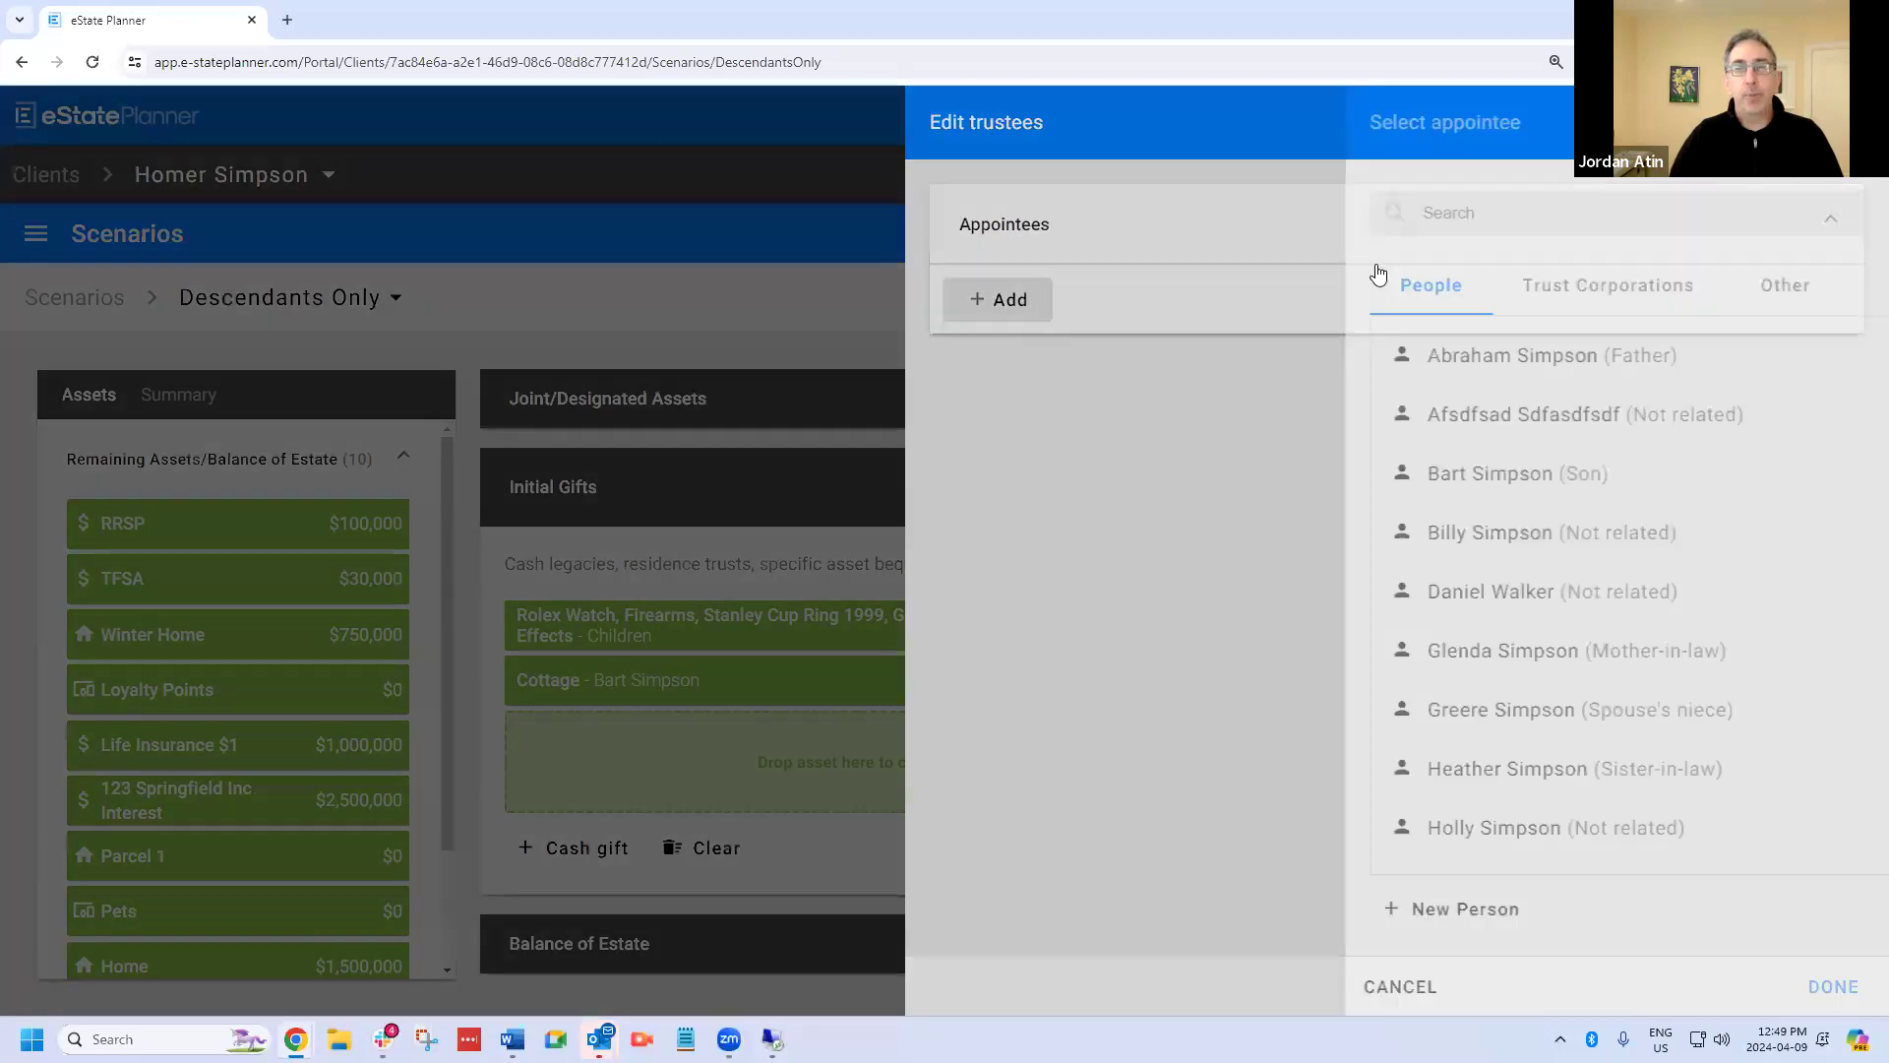
left_click(1712, 286)
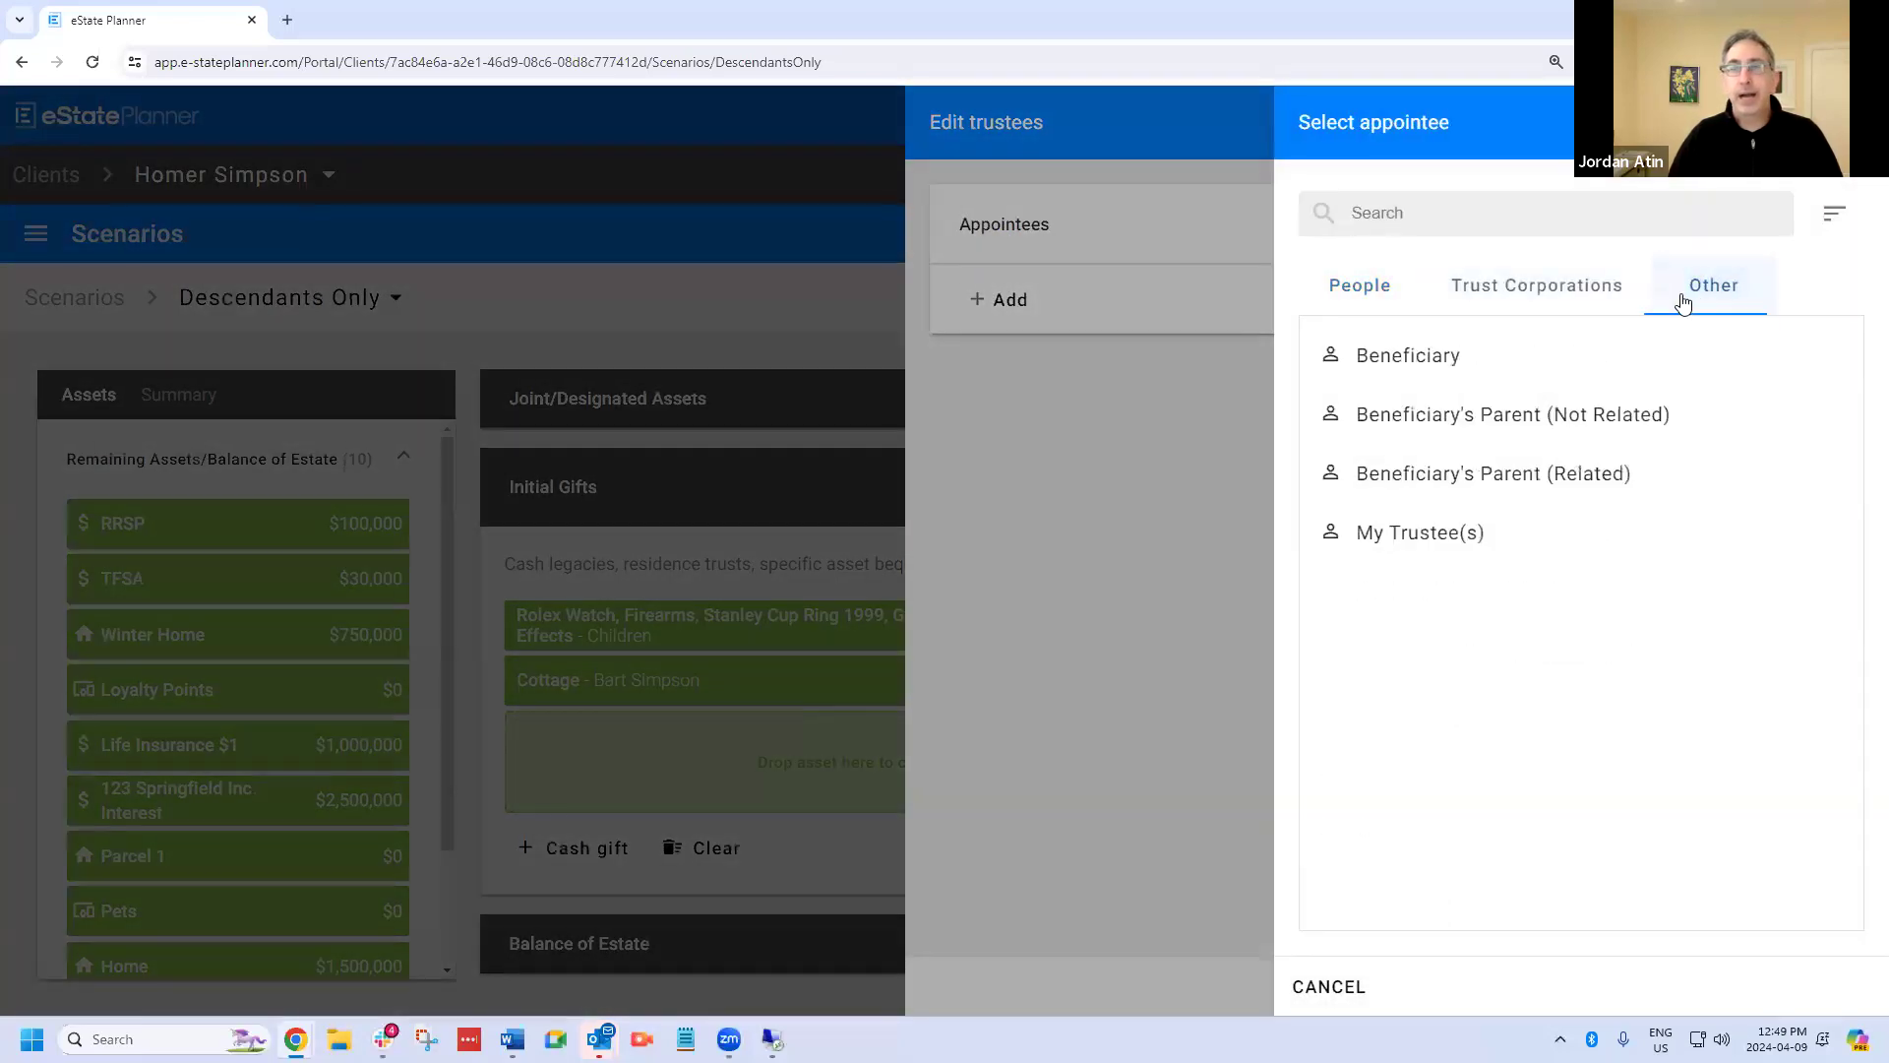
left_click(1367, 300)
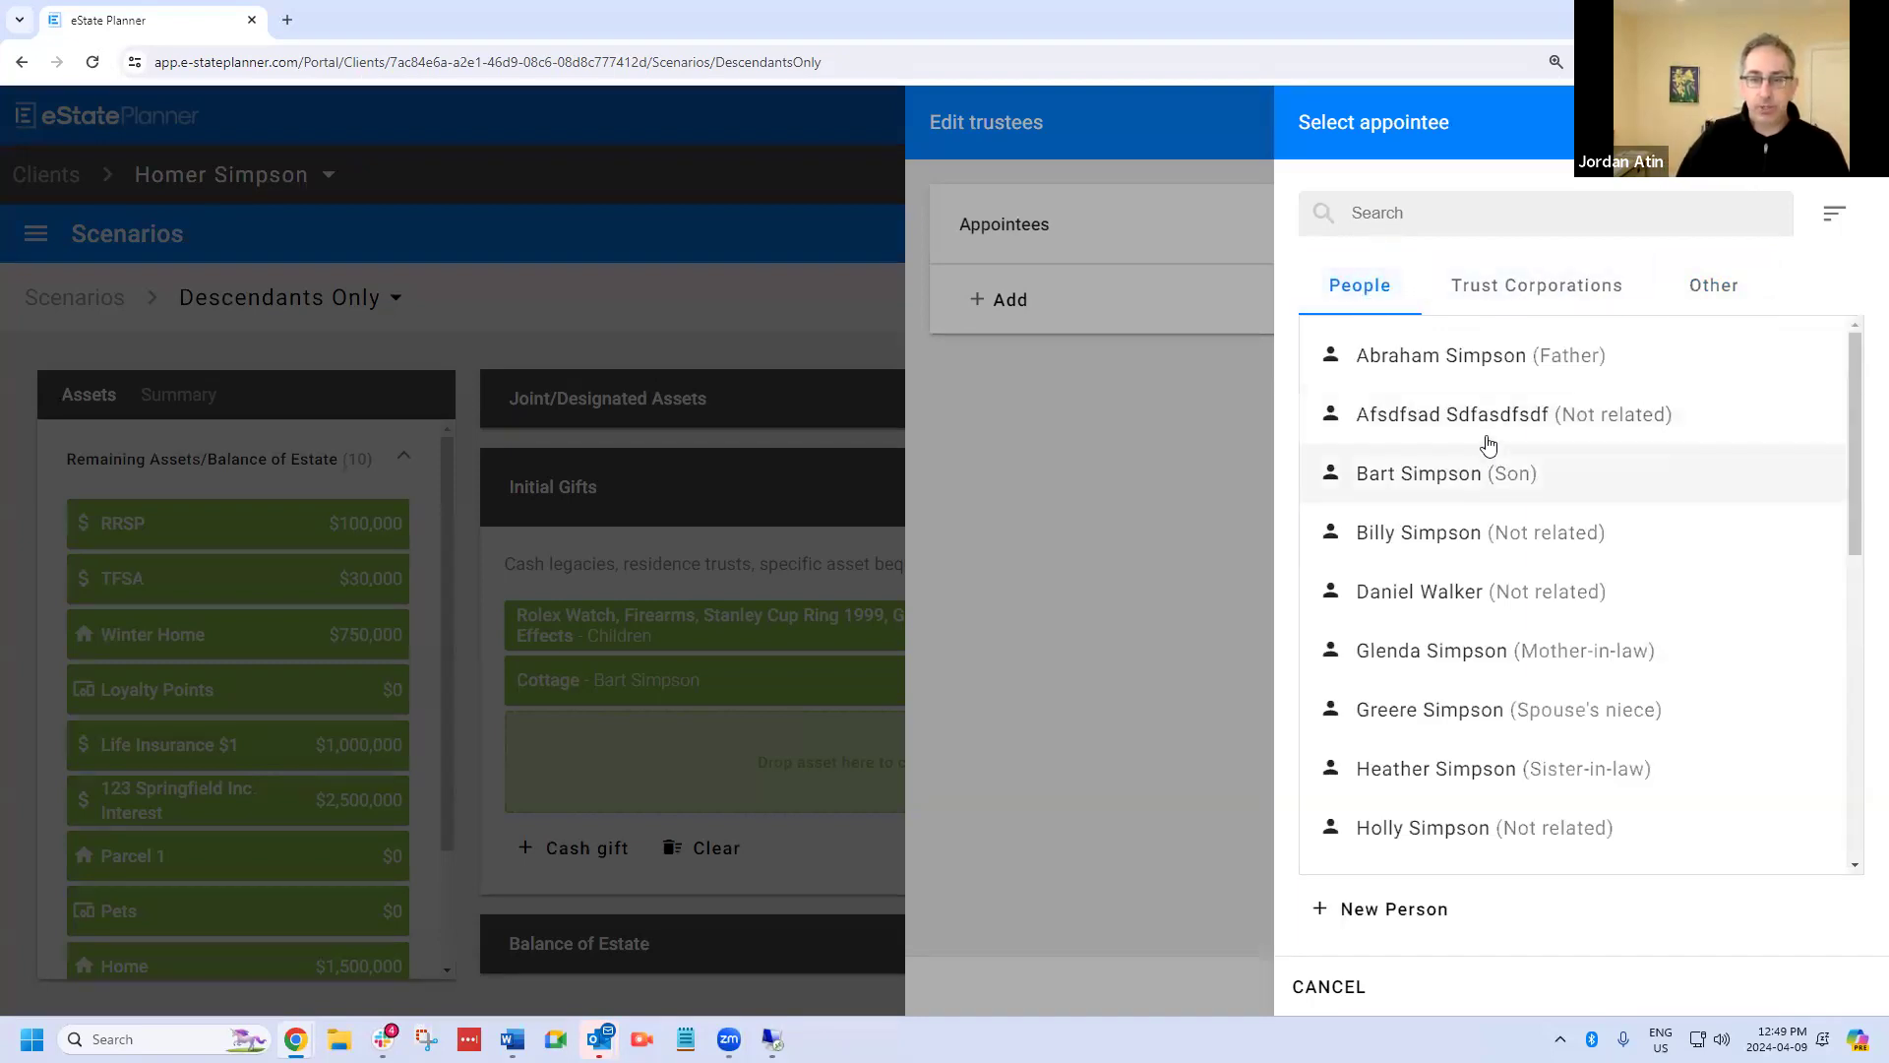
scroll(1457, 557, "down", 7)
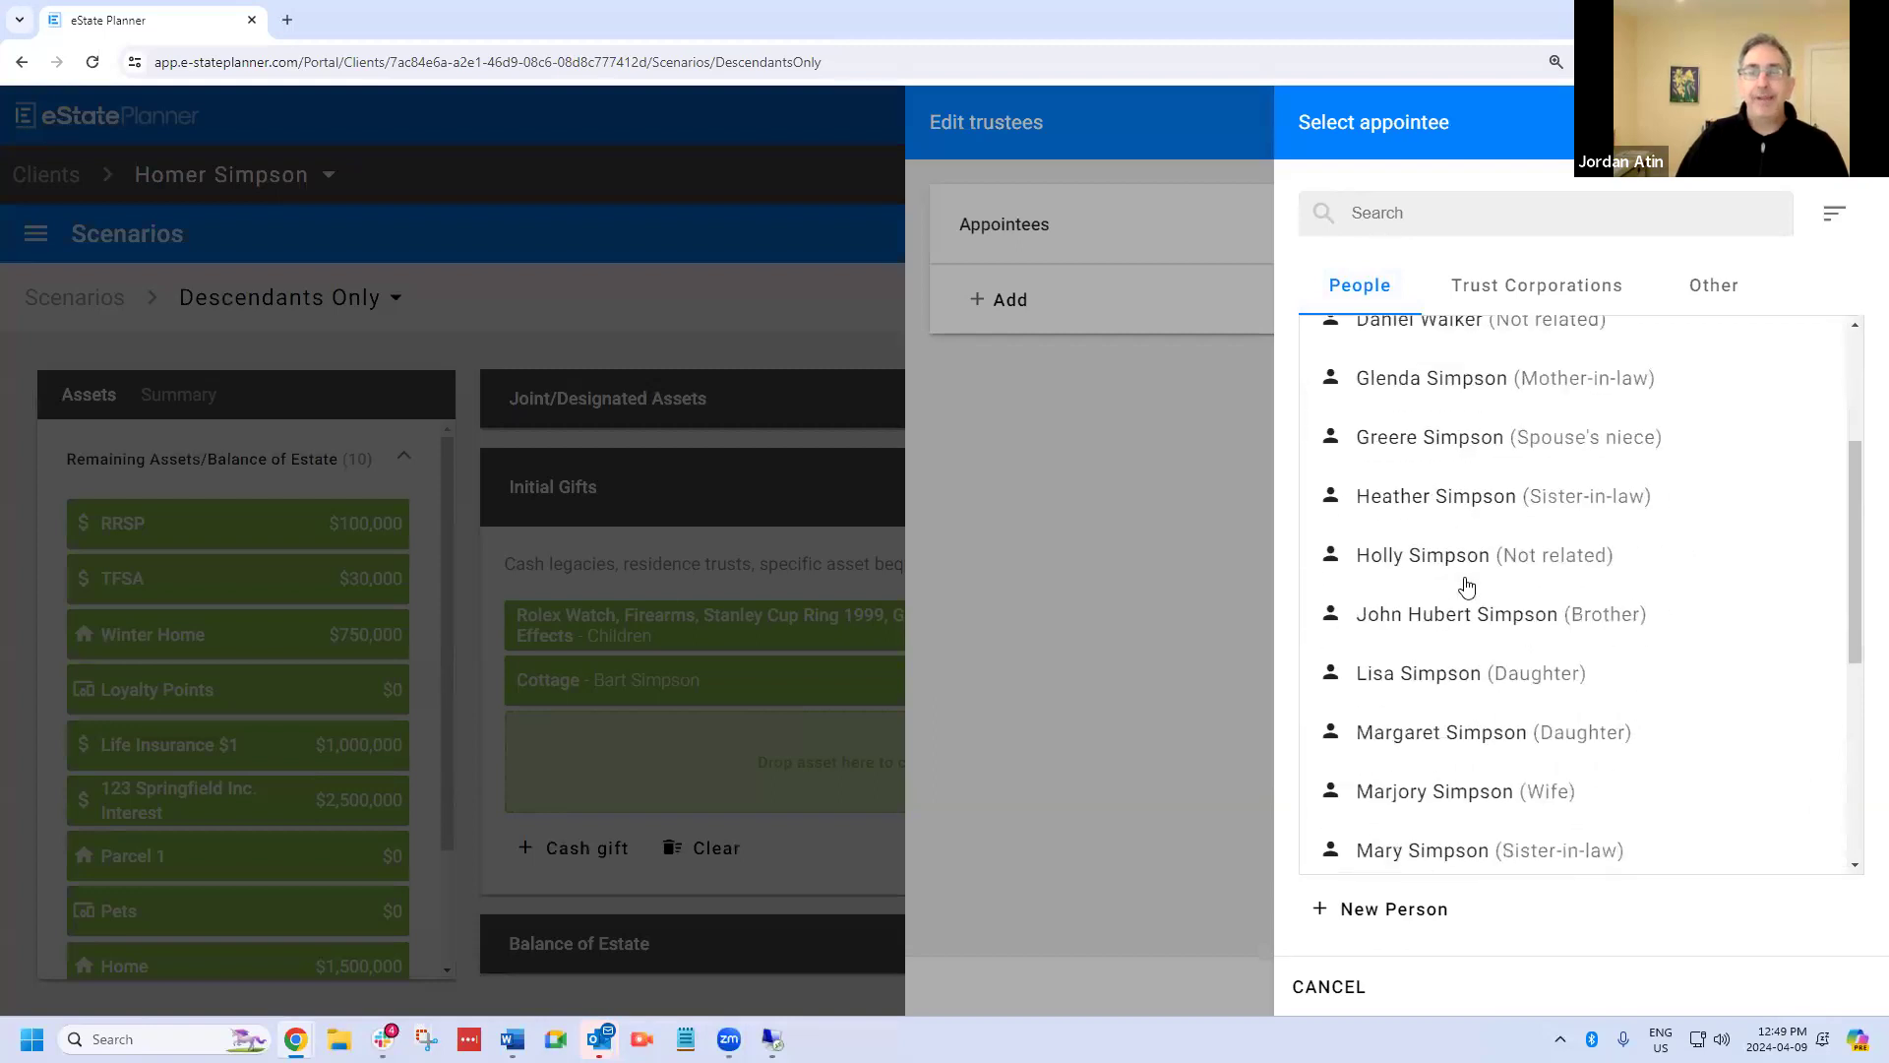
scroll(1481, 542, "down", 1)
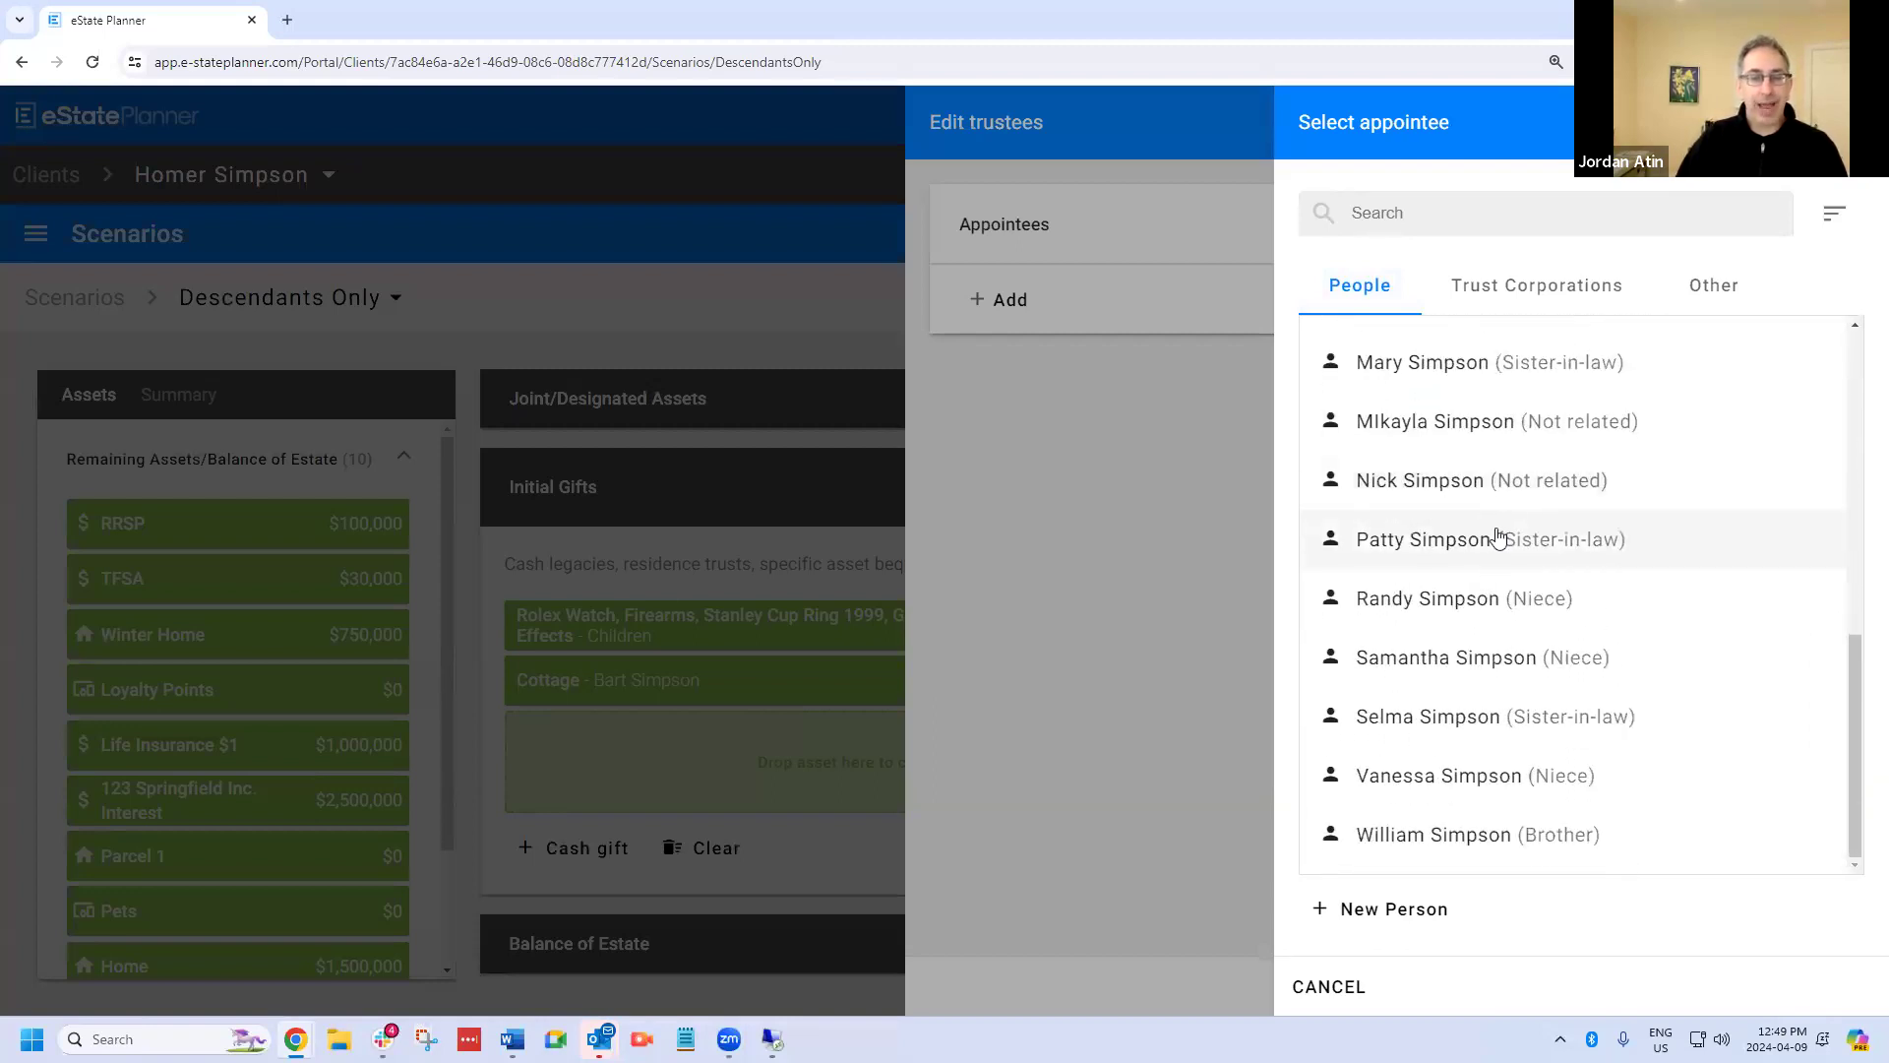
scroll(1496, 487, "up", 3)
scroll(1509, 492, "up", 5)
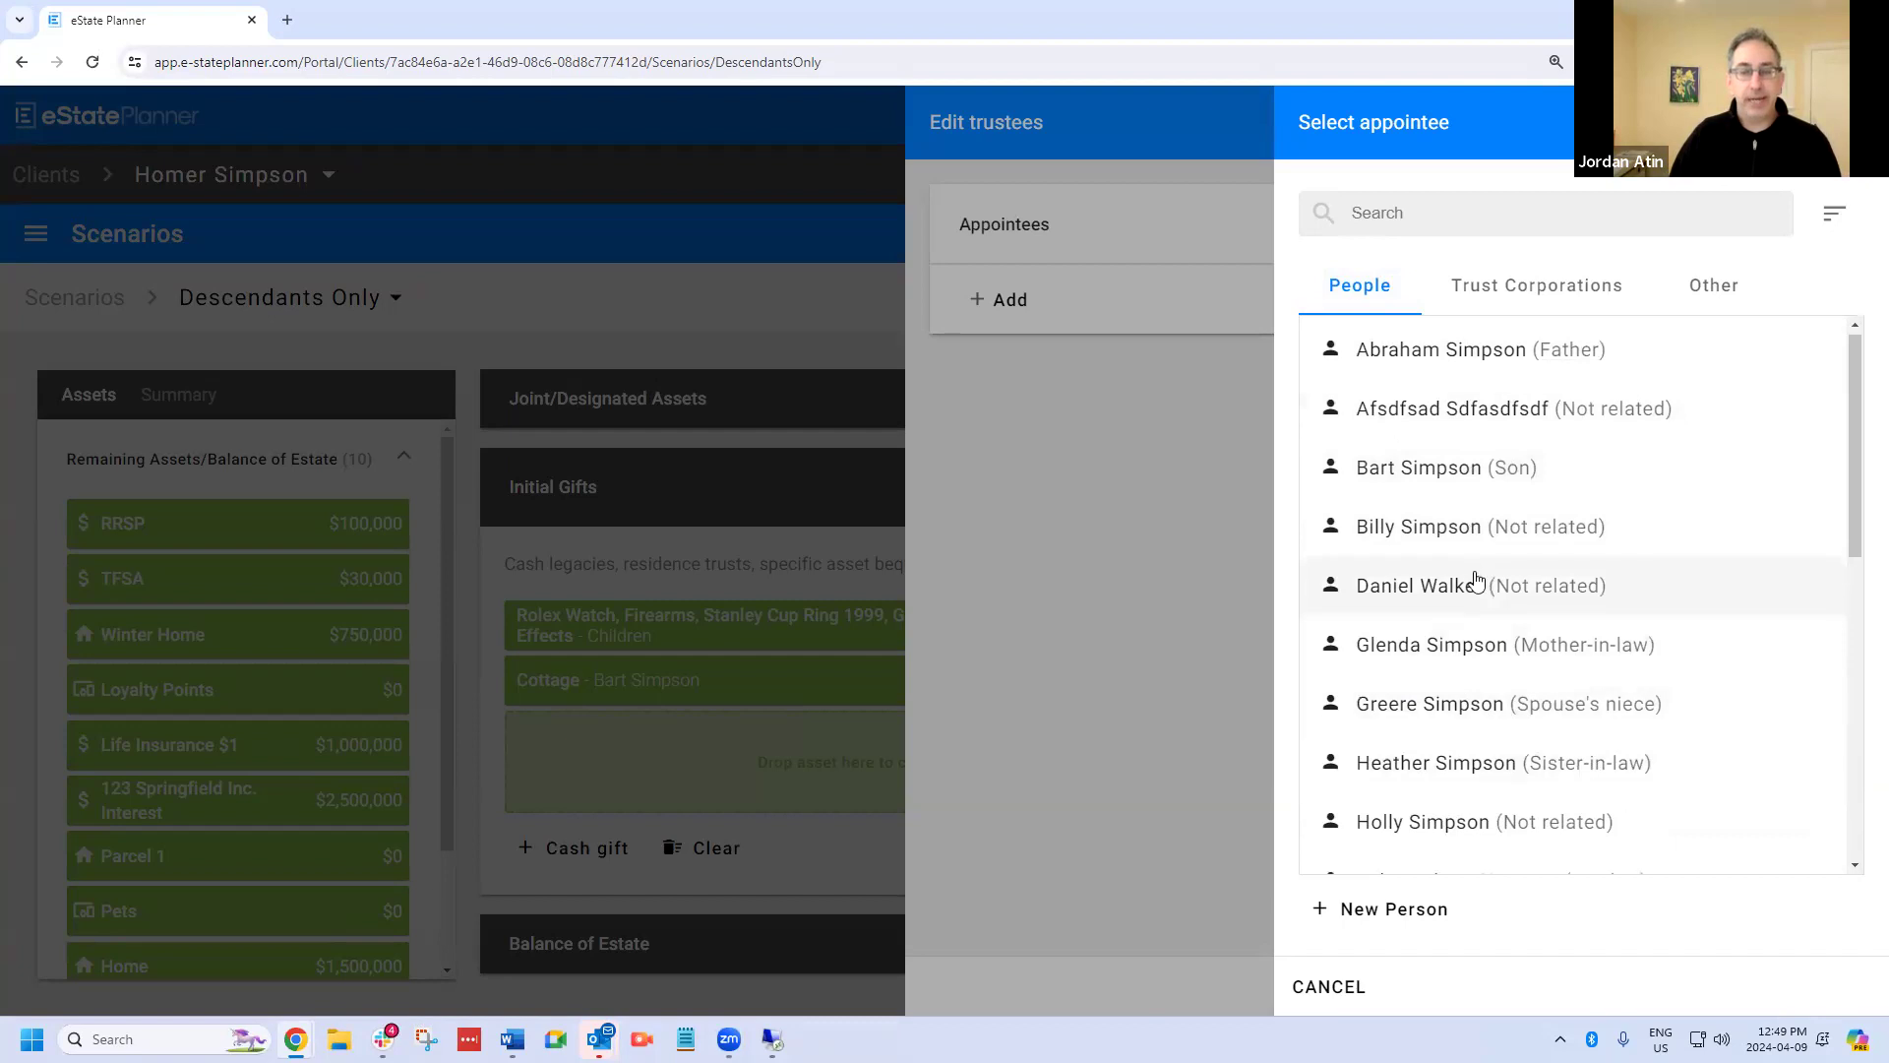
scroll(1531, 527, "down", 4)
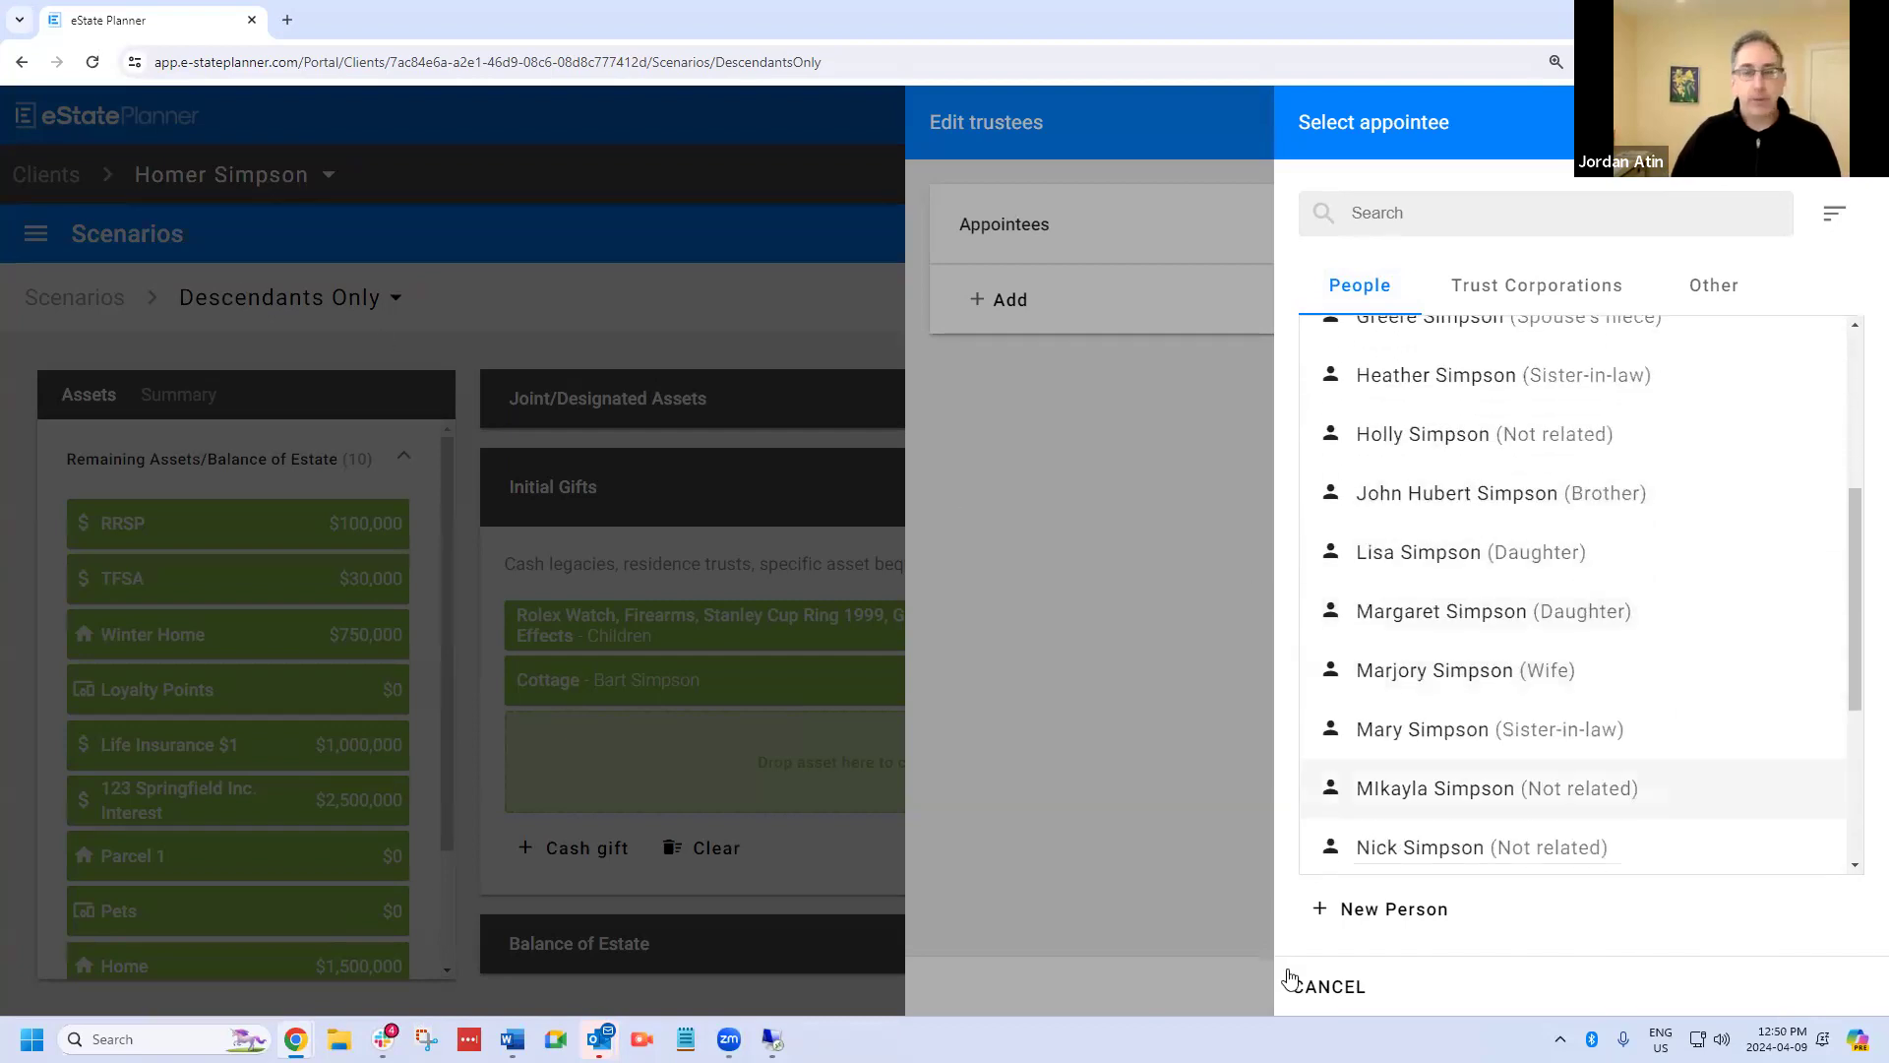
Create a new person as appointee, entering the first name, last name and gender.
left_click(1401, 919)
left_click(1481, 326)
left_click(1398, 454)
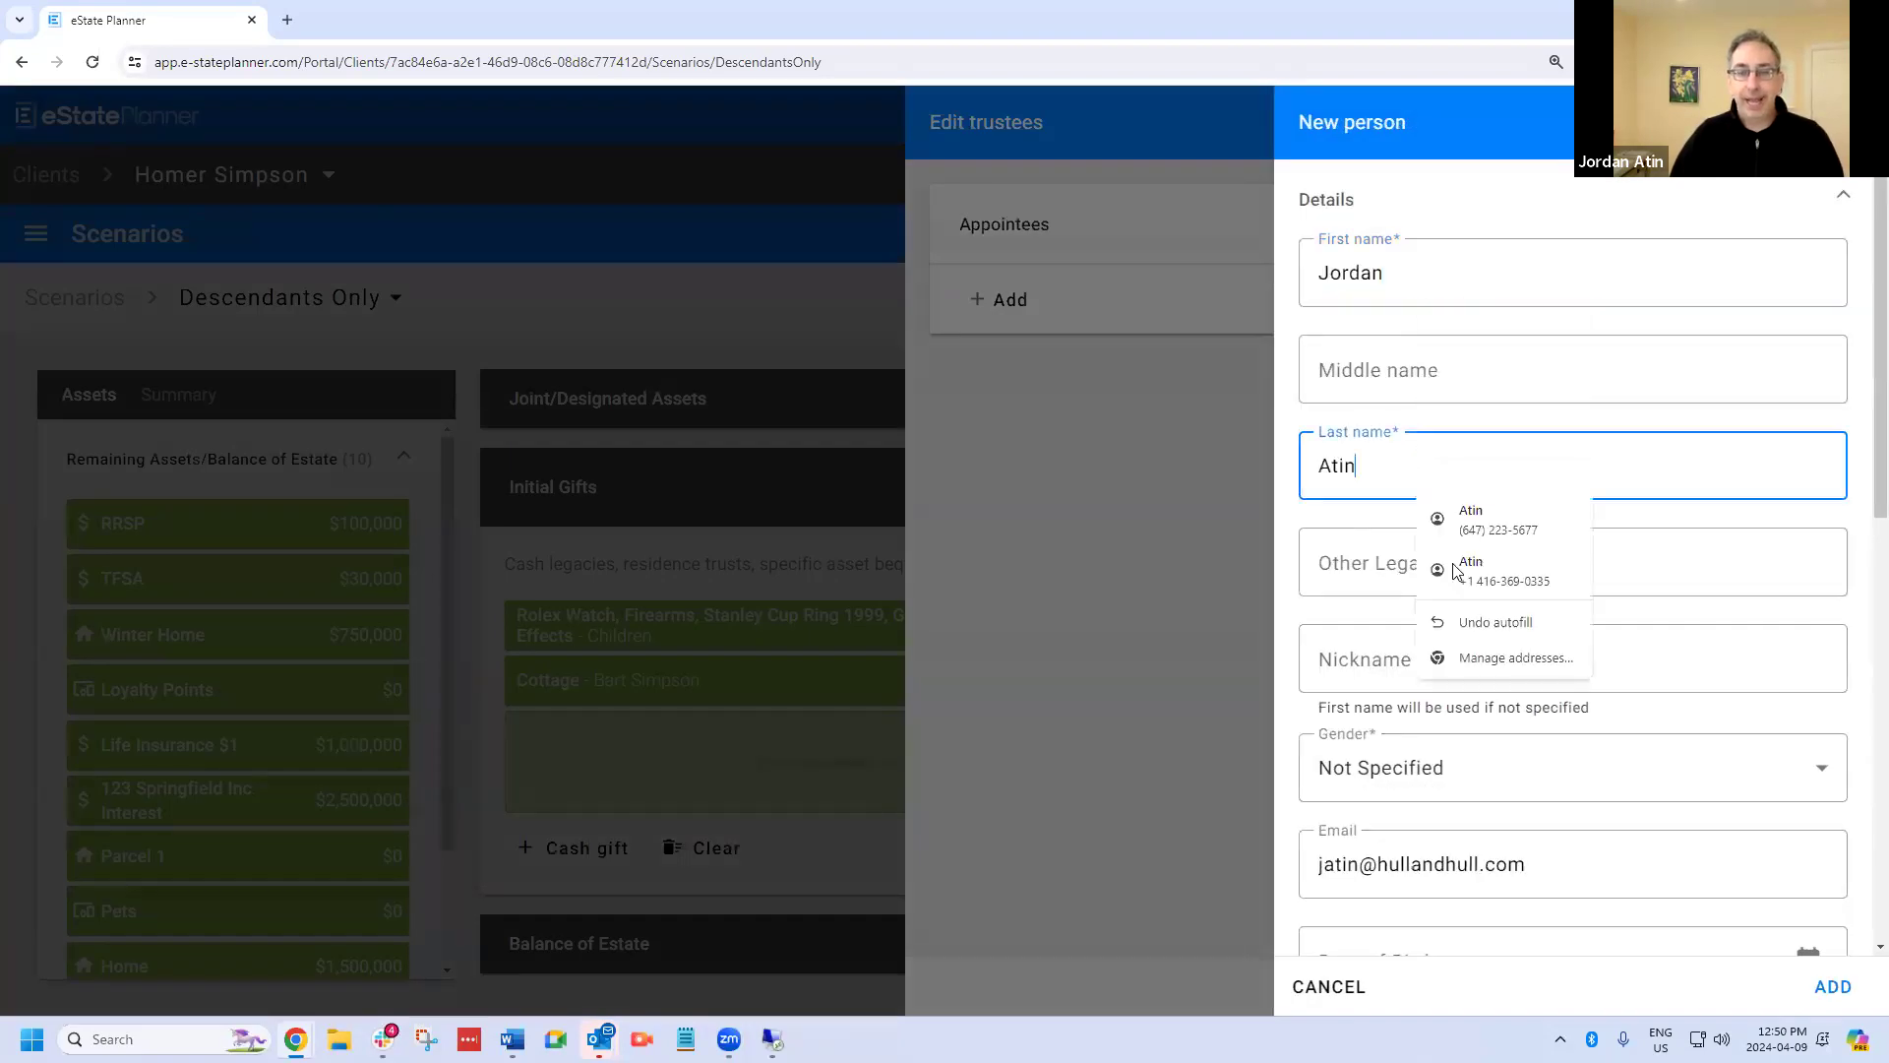
left_click(1402, 766)
left_click(1373, 843)
scroll(1674, 835, "down", 4)
left_click(1830, 988)
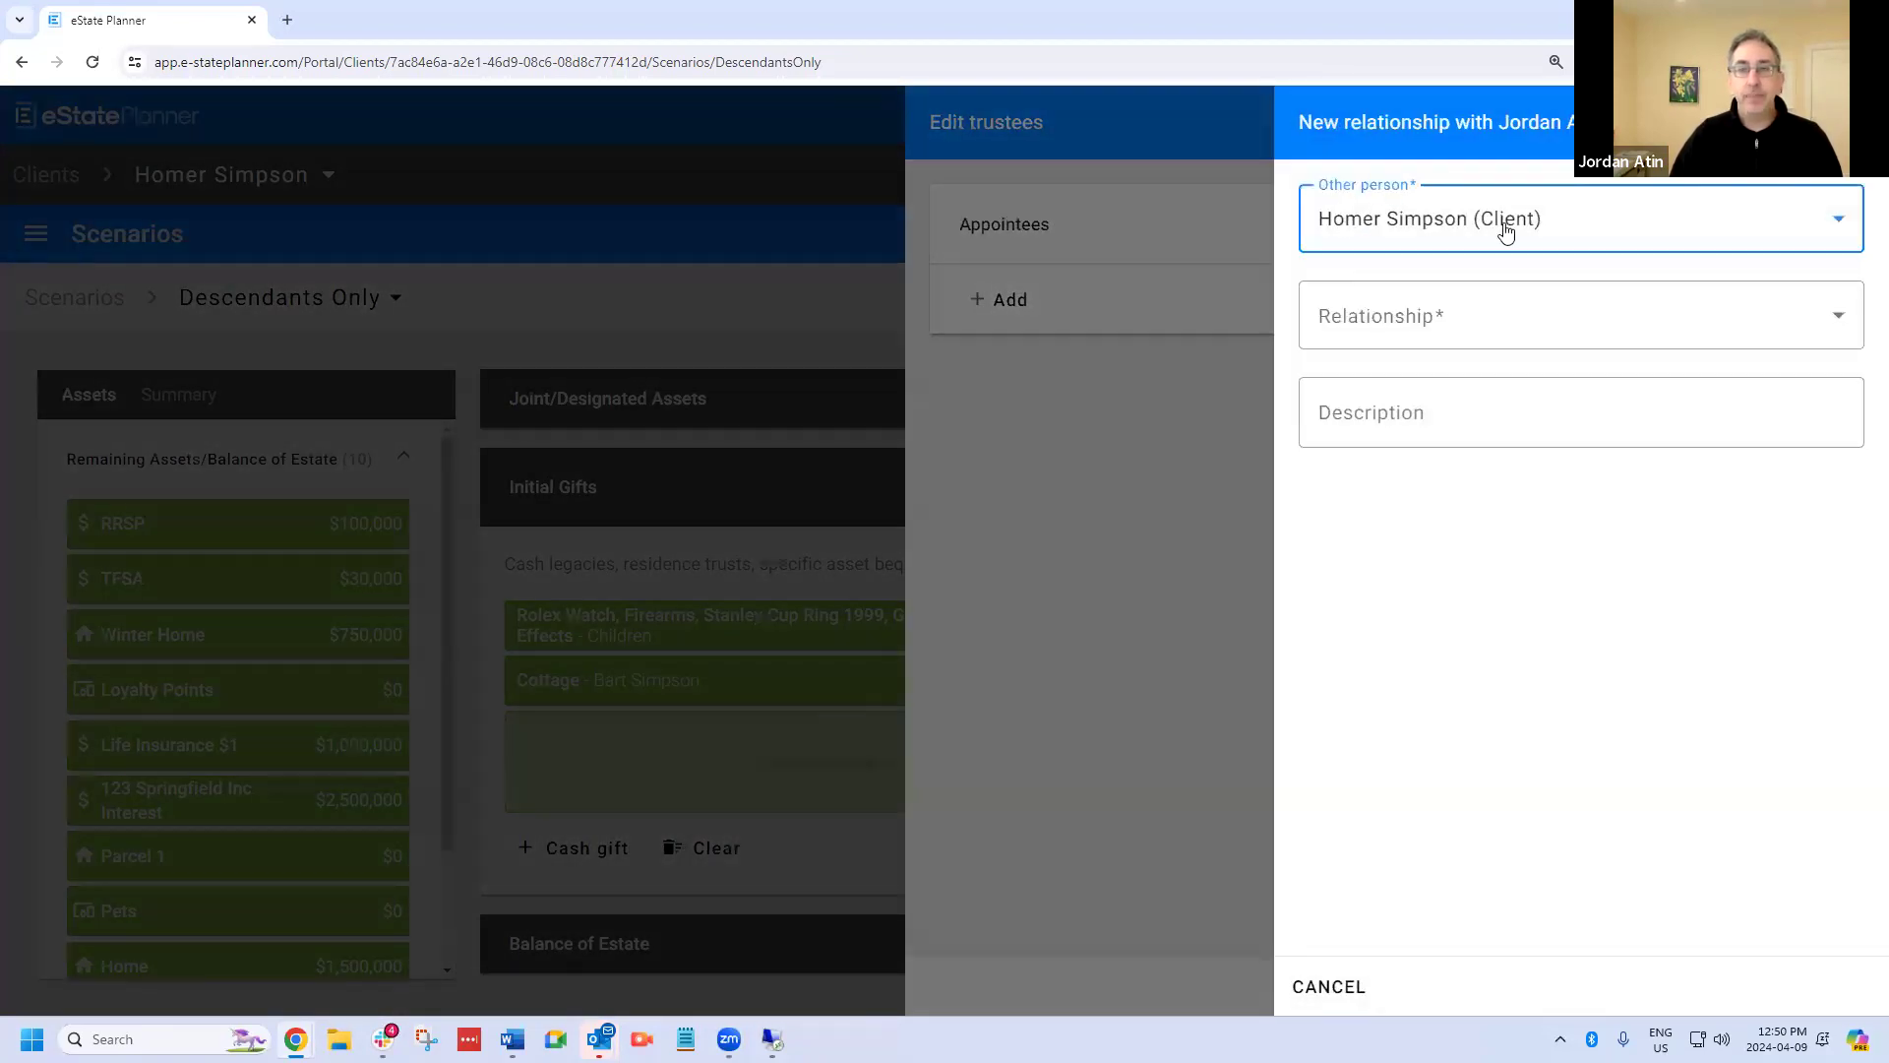
Set the new person's relationship to the client as Accountant.
left_click(1417, 321)
scroll(1417, 551, "down", 3)
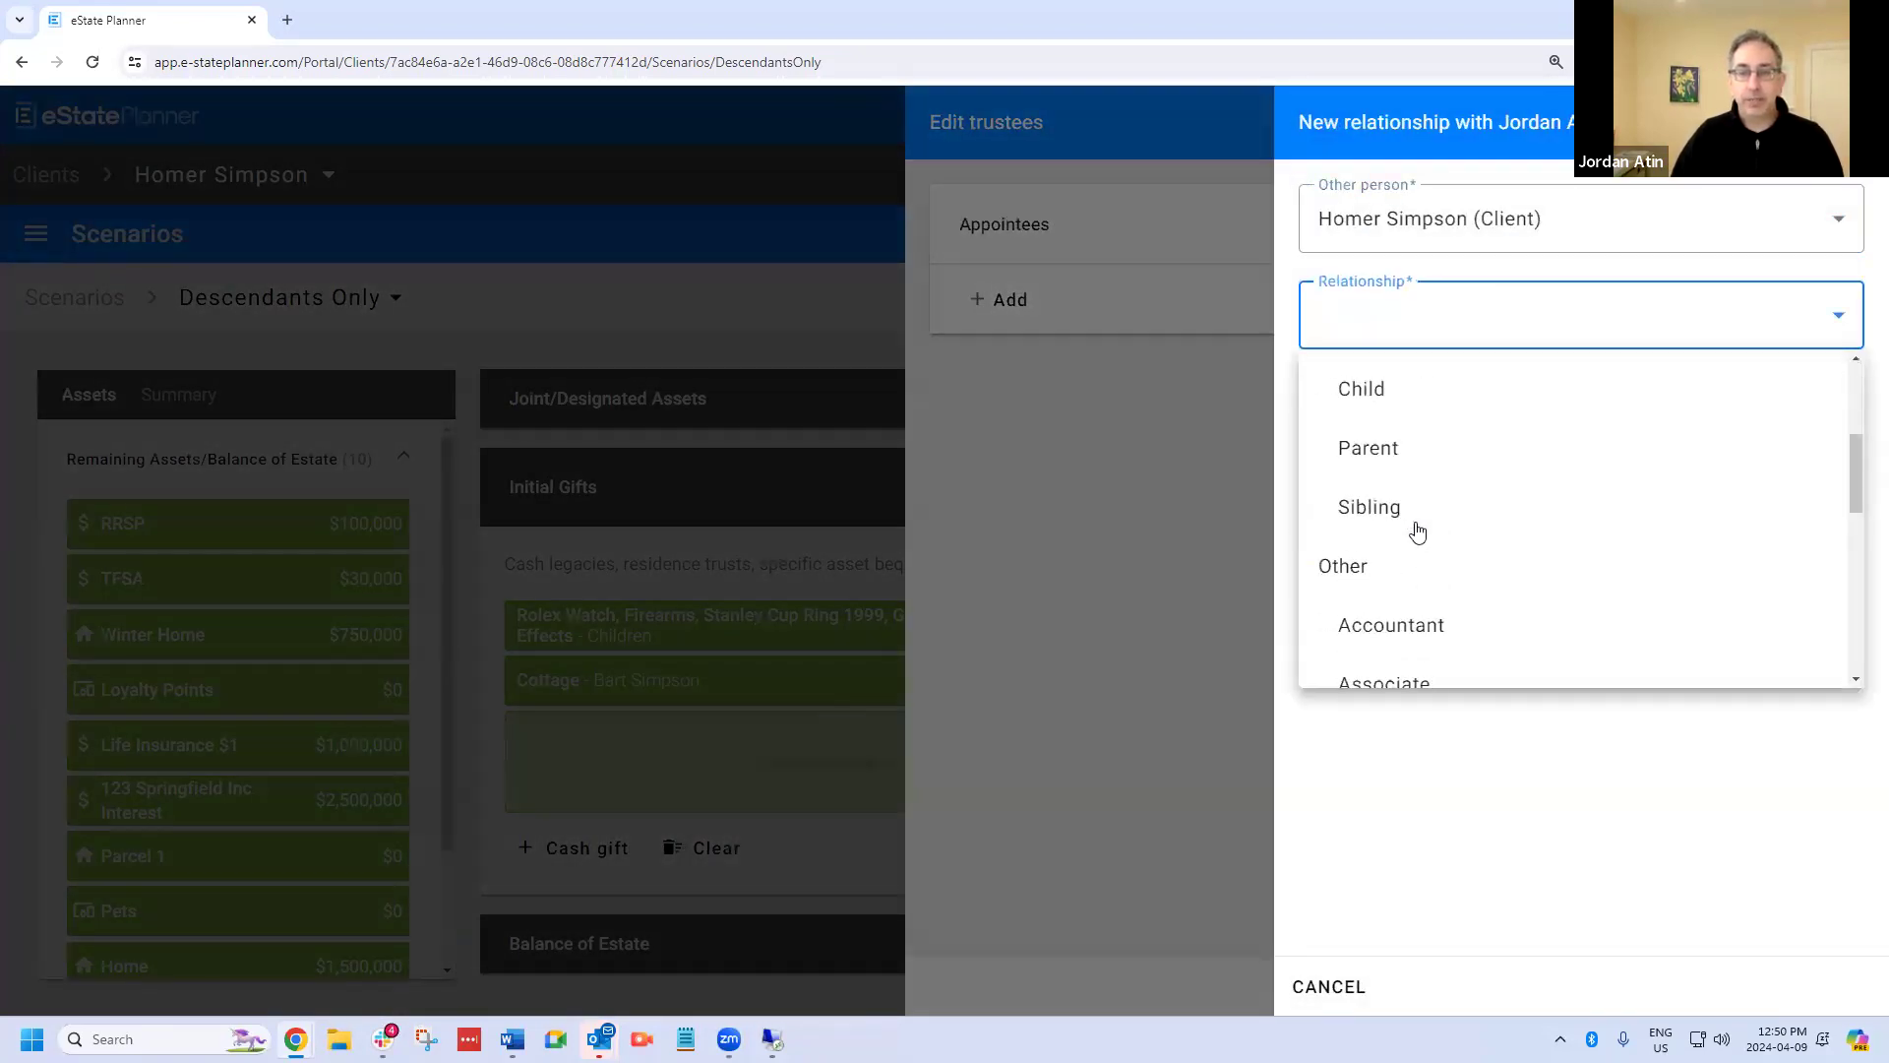
scroll(1417, 531, "down", 2)
left_click(1412, 433)
left_click(1833, 987)
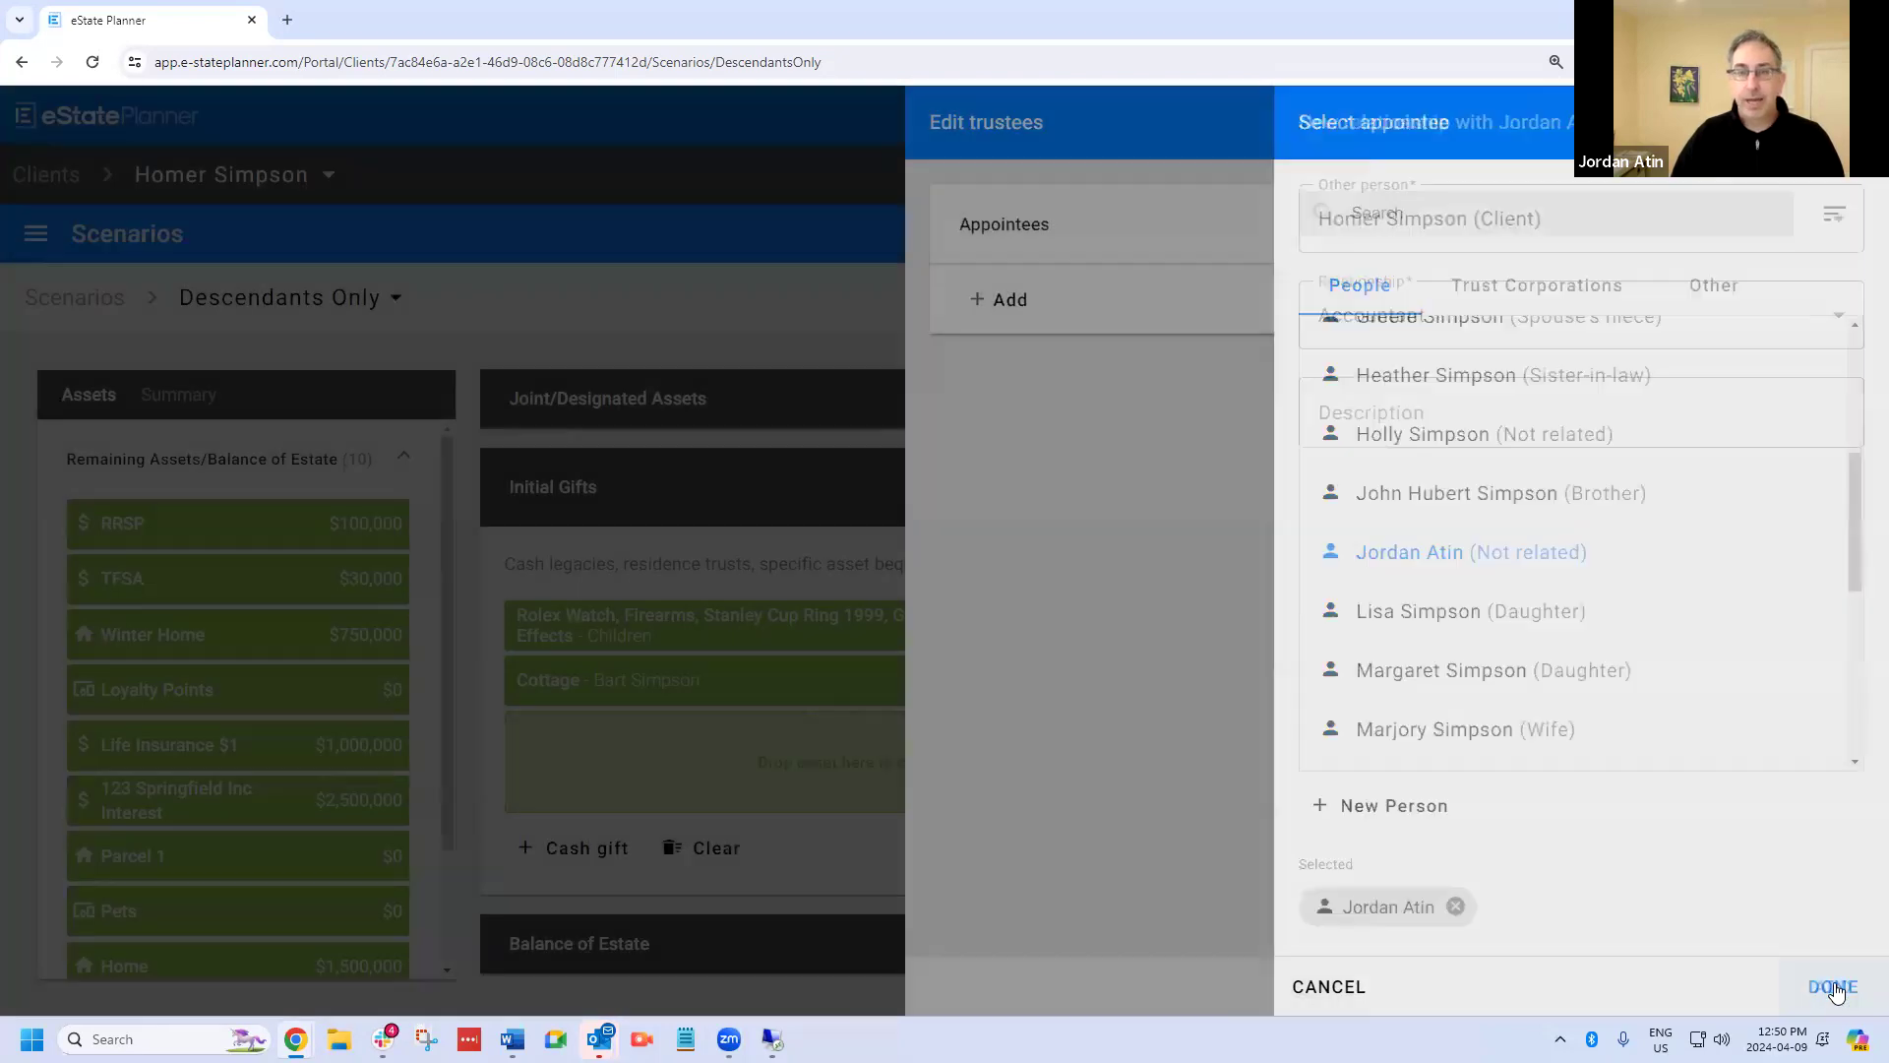
Try appointing the new person as trustee of the gift, and remove that appointment again.
left_click(1834, 987)
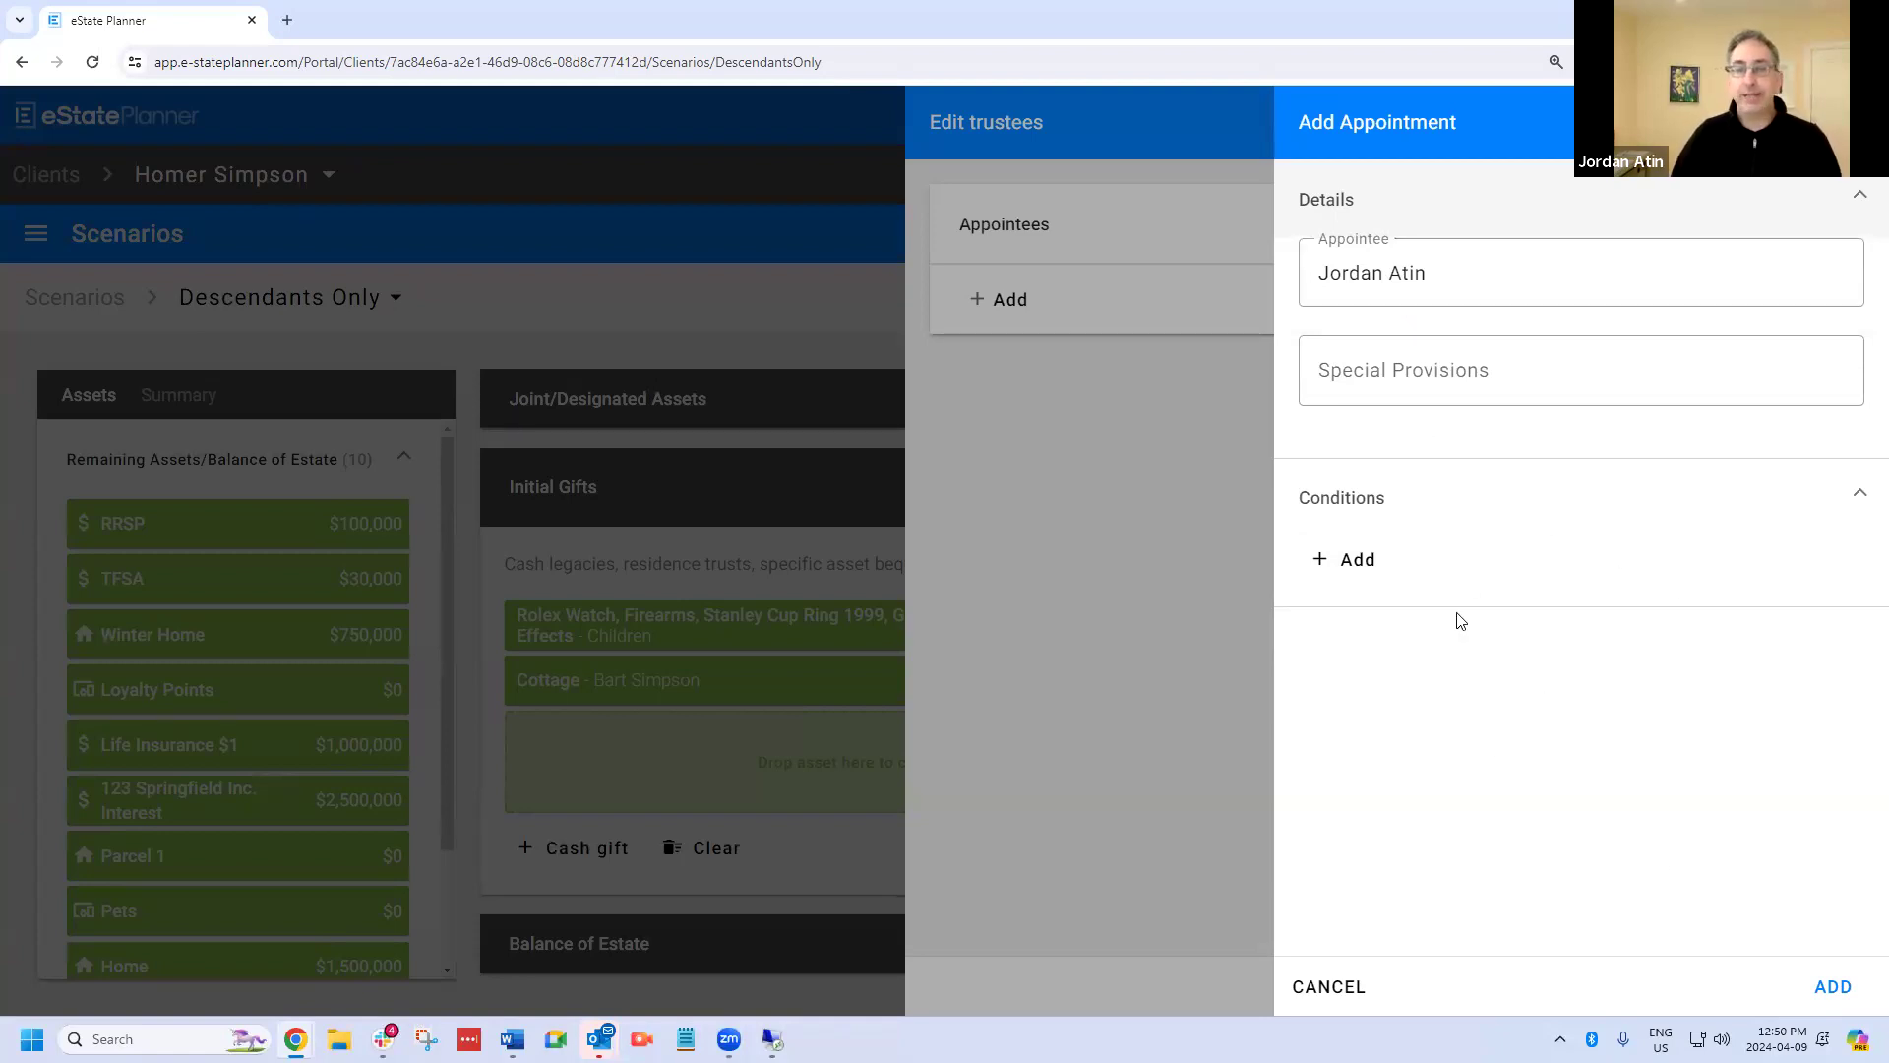
left_click(1846, 996)
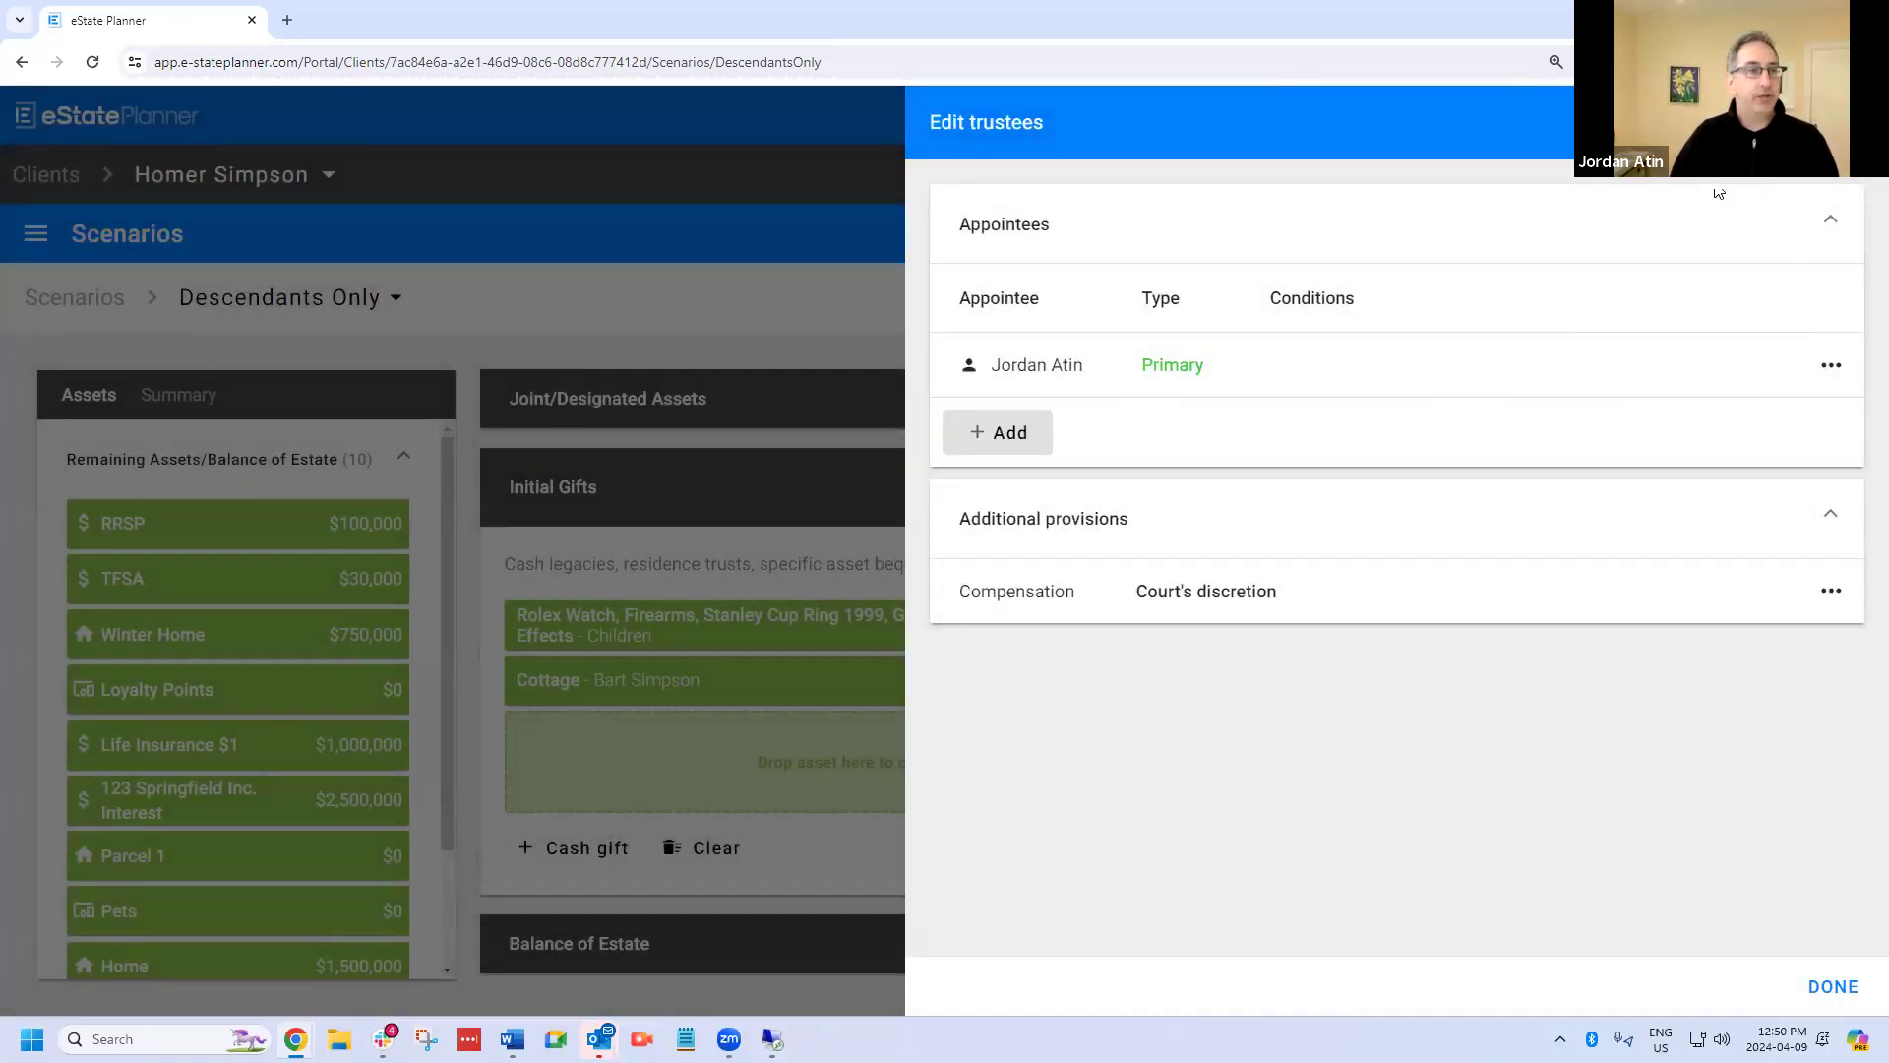
left_click(1828, 360)
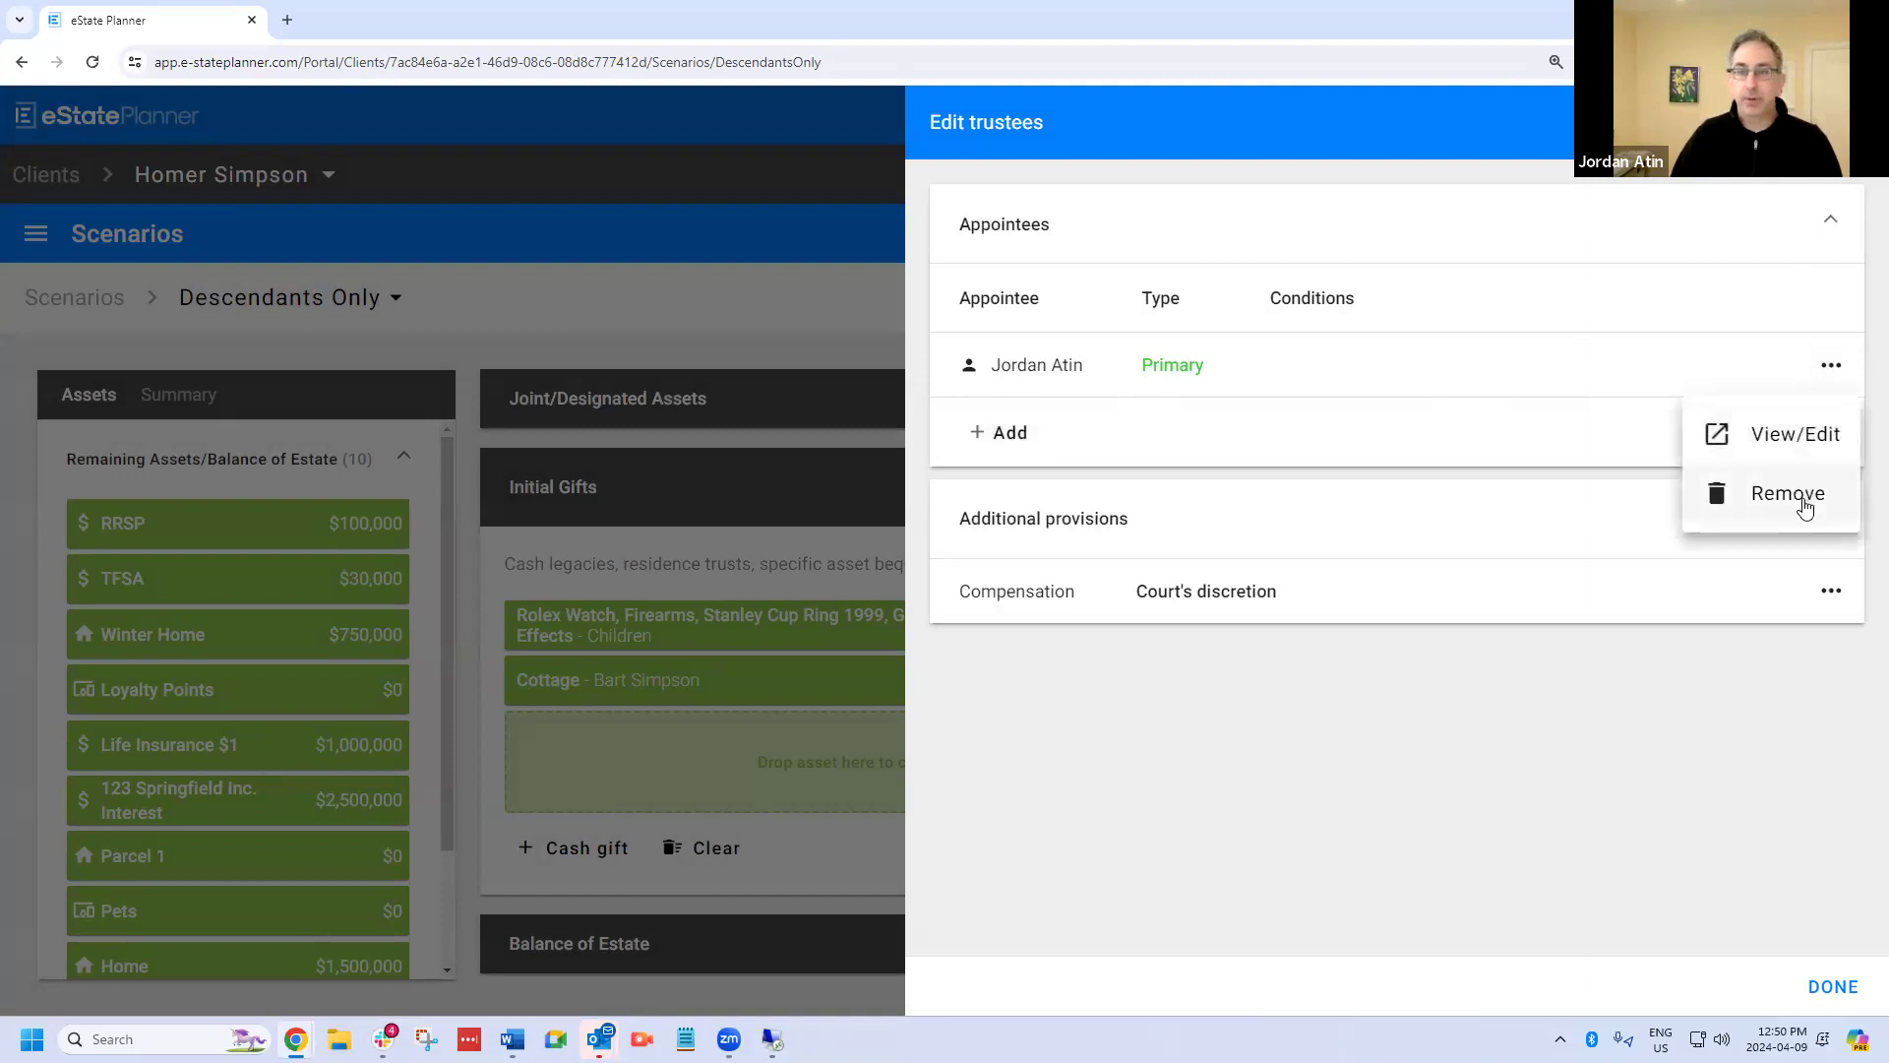
left_click(1793, 492)
left_click(1023, 615)
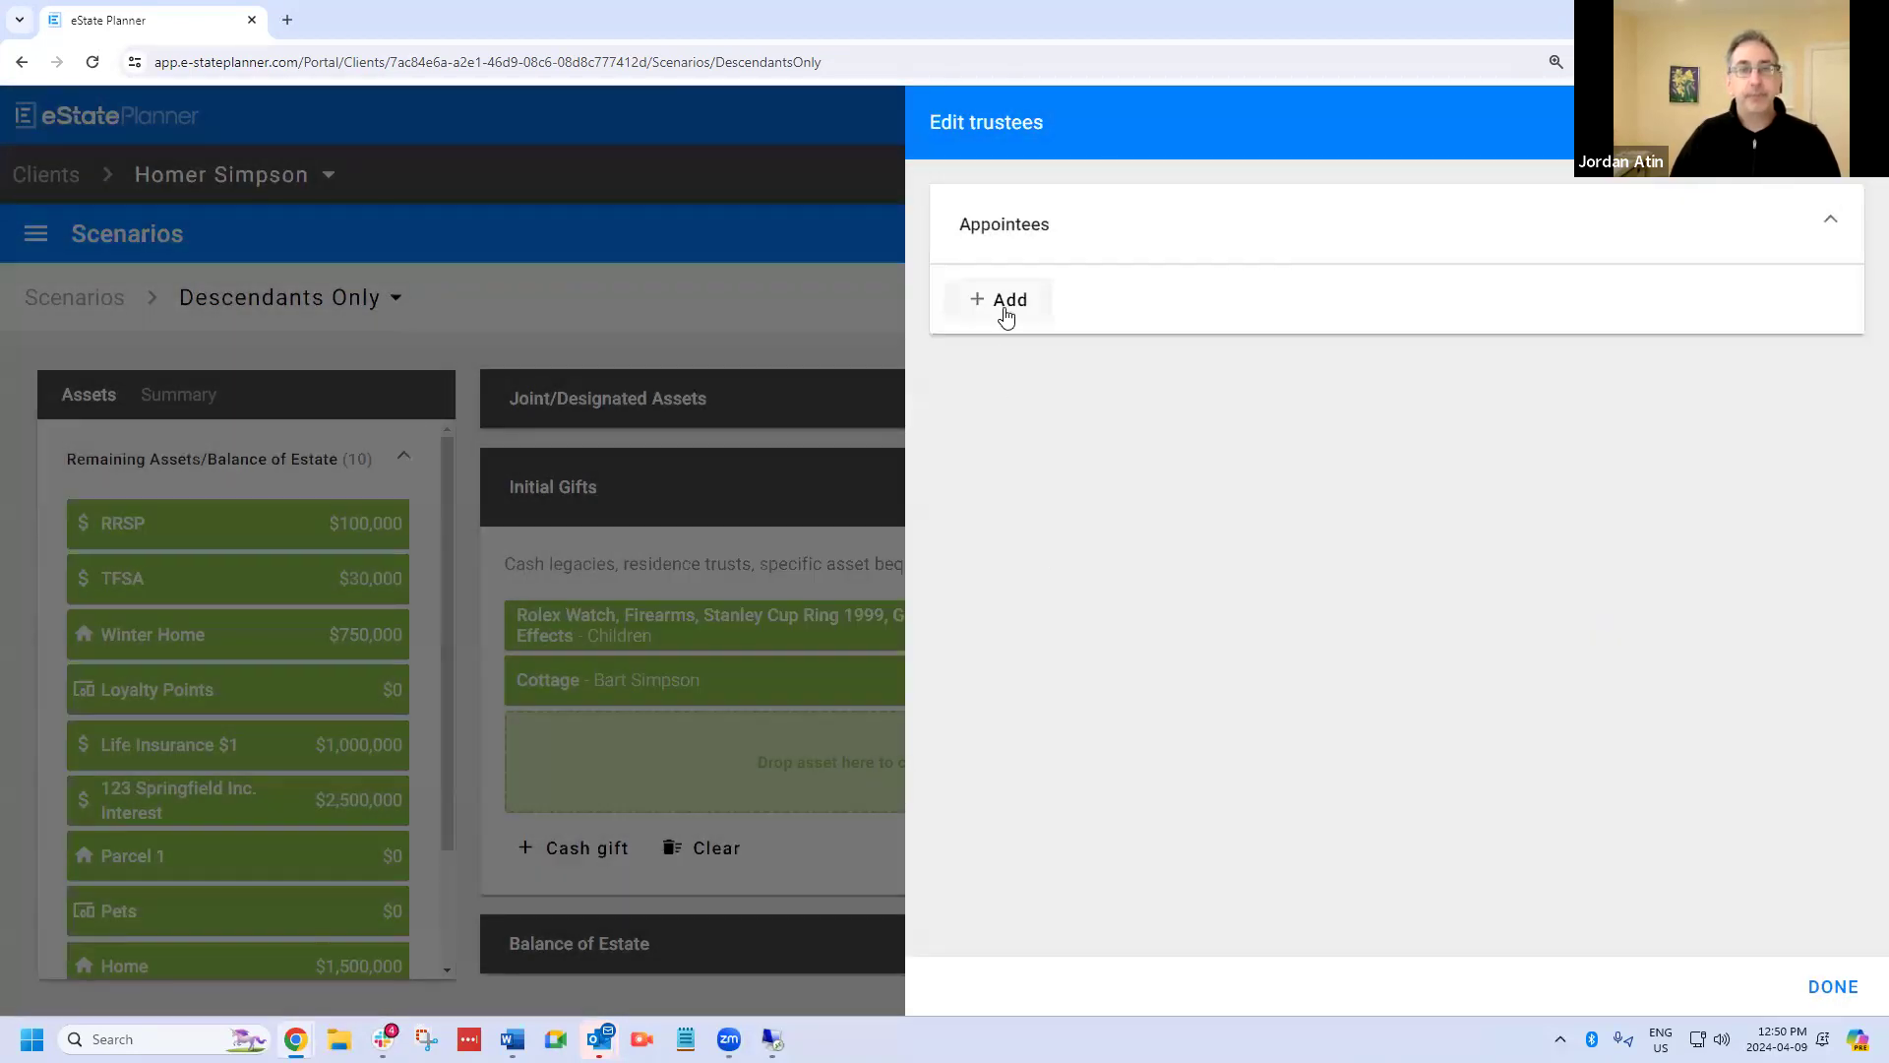
Appoint Beneficiary's Parent (Related) as trustee of the grandchildren's gift.
left_click(1004, 300)
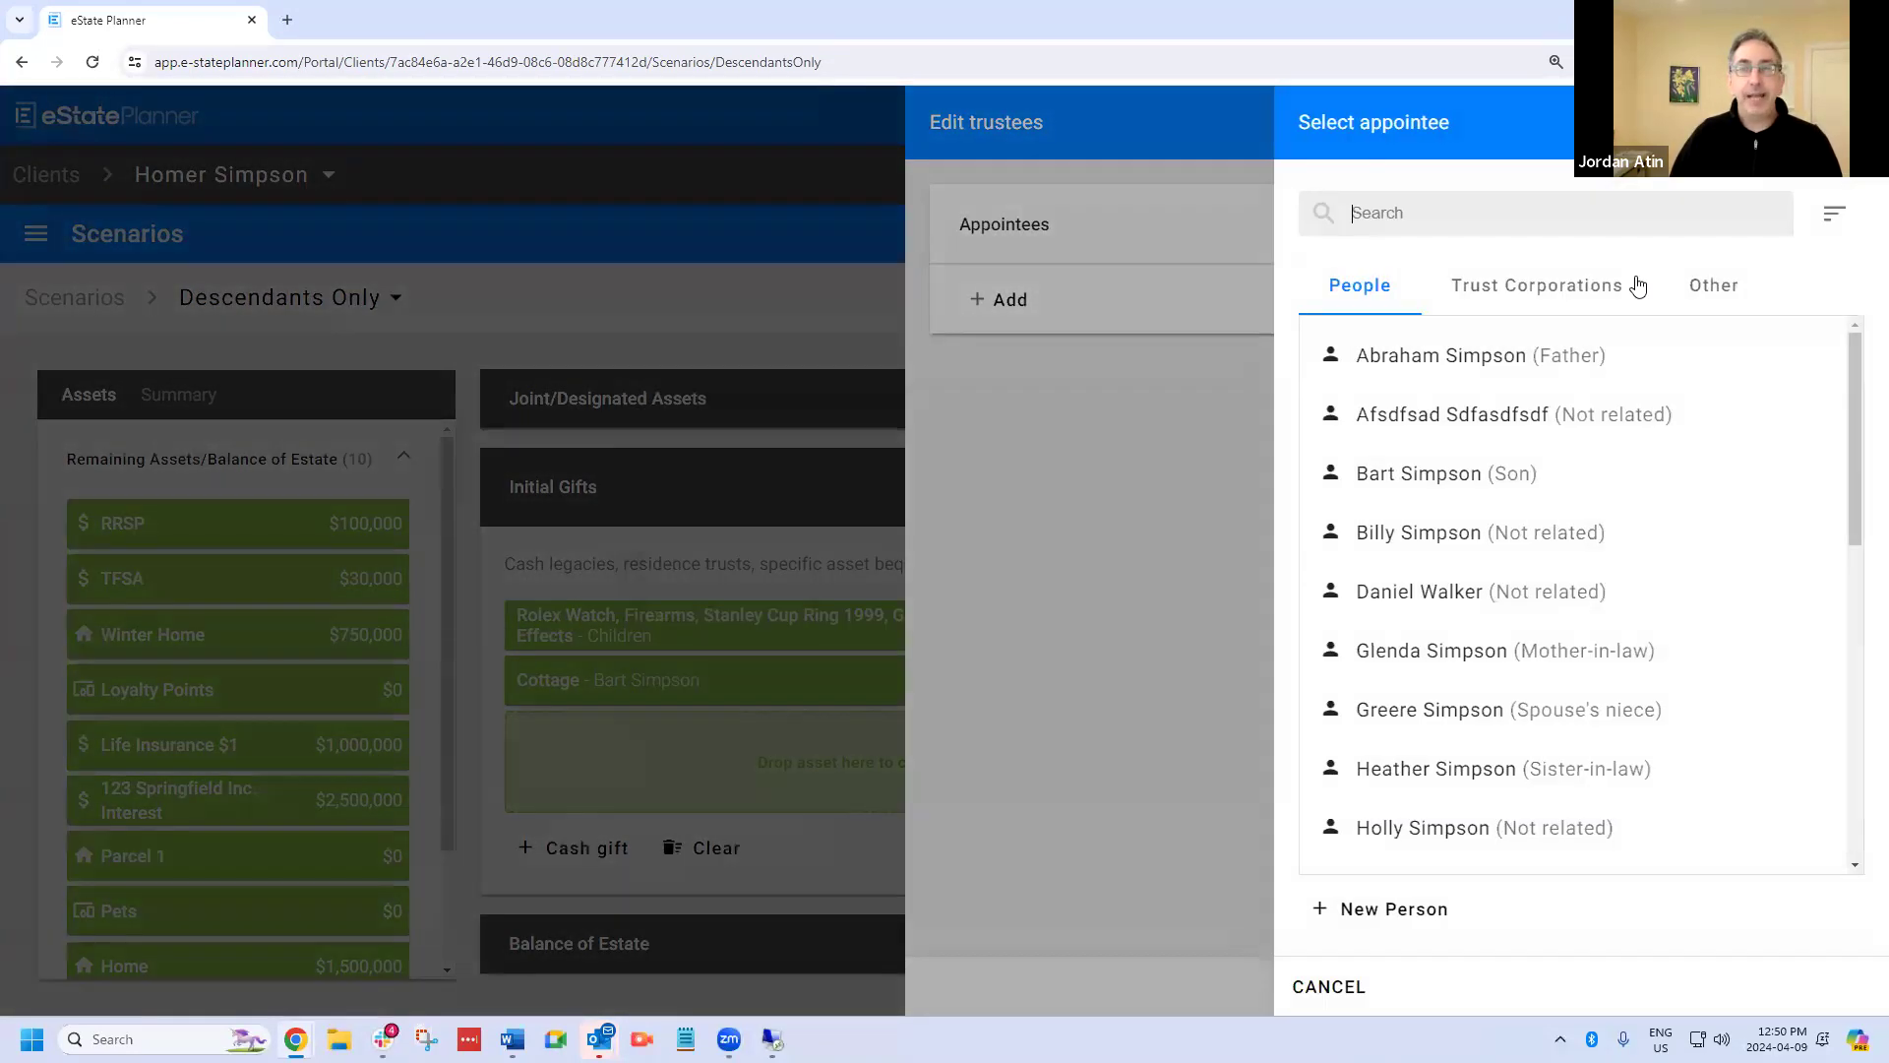
left_click(1698, 294)
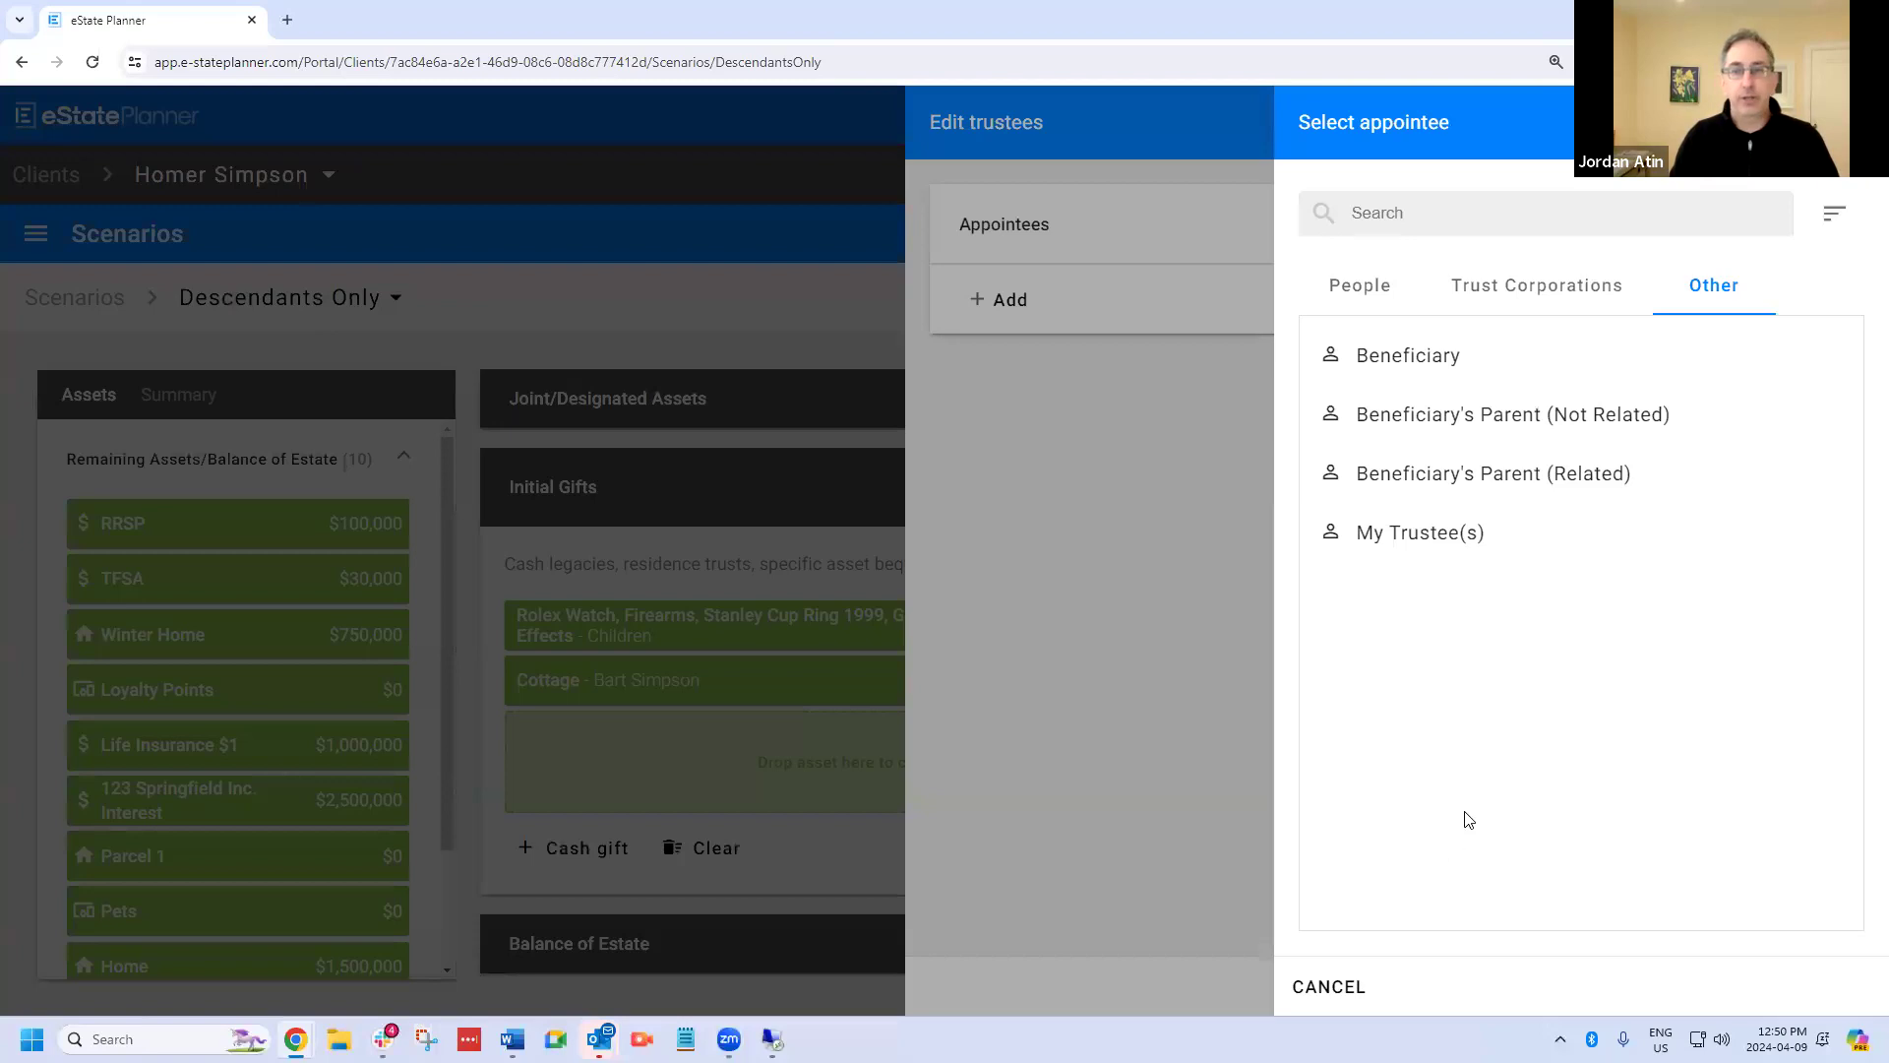
left_click(1447, 481)
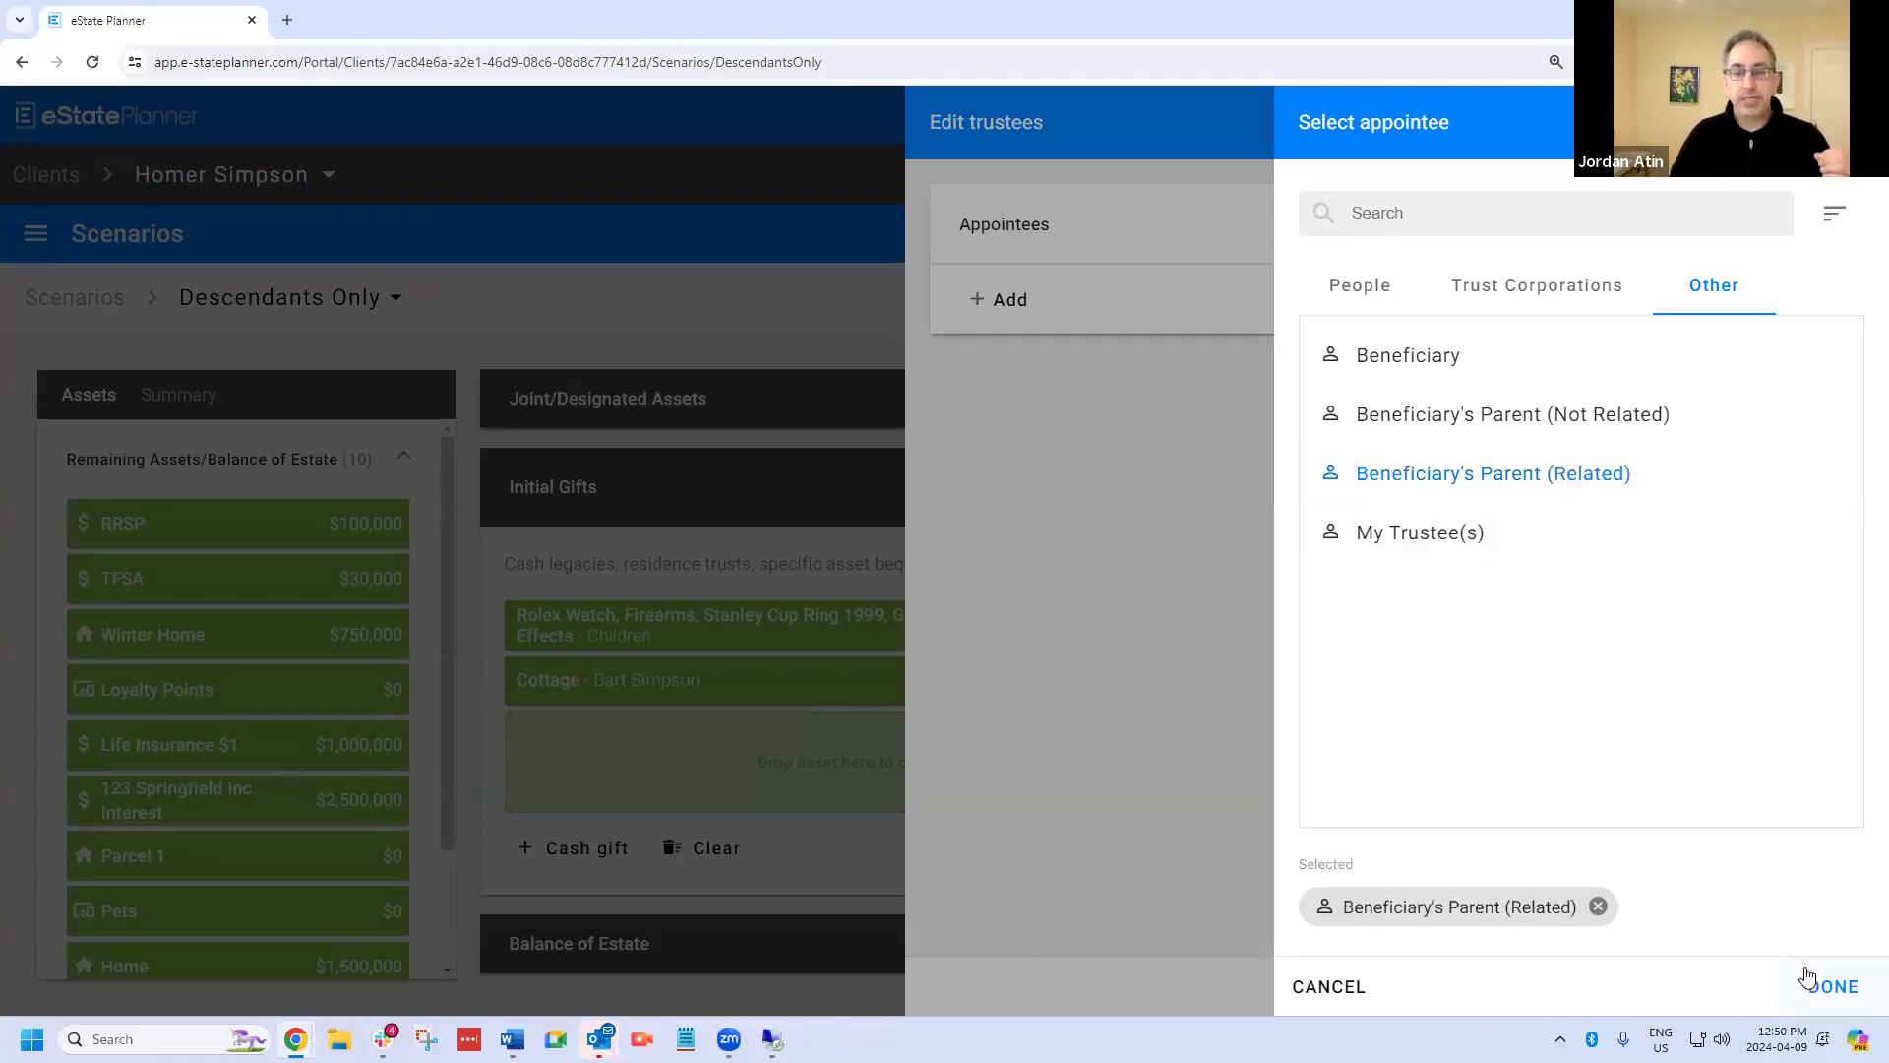
left_click(1832, 992)
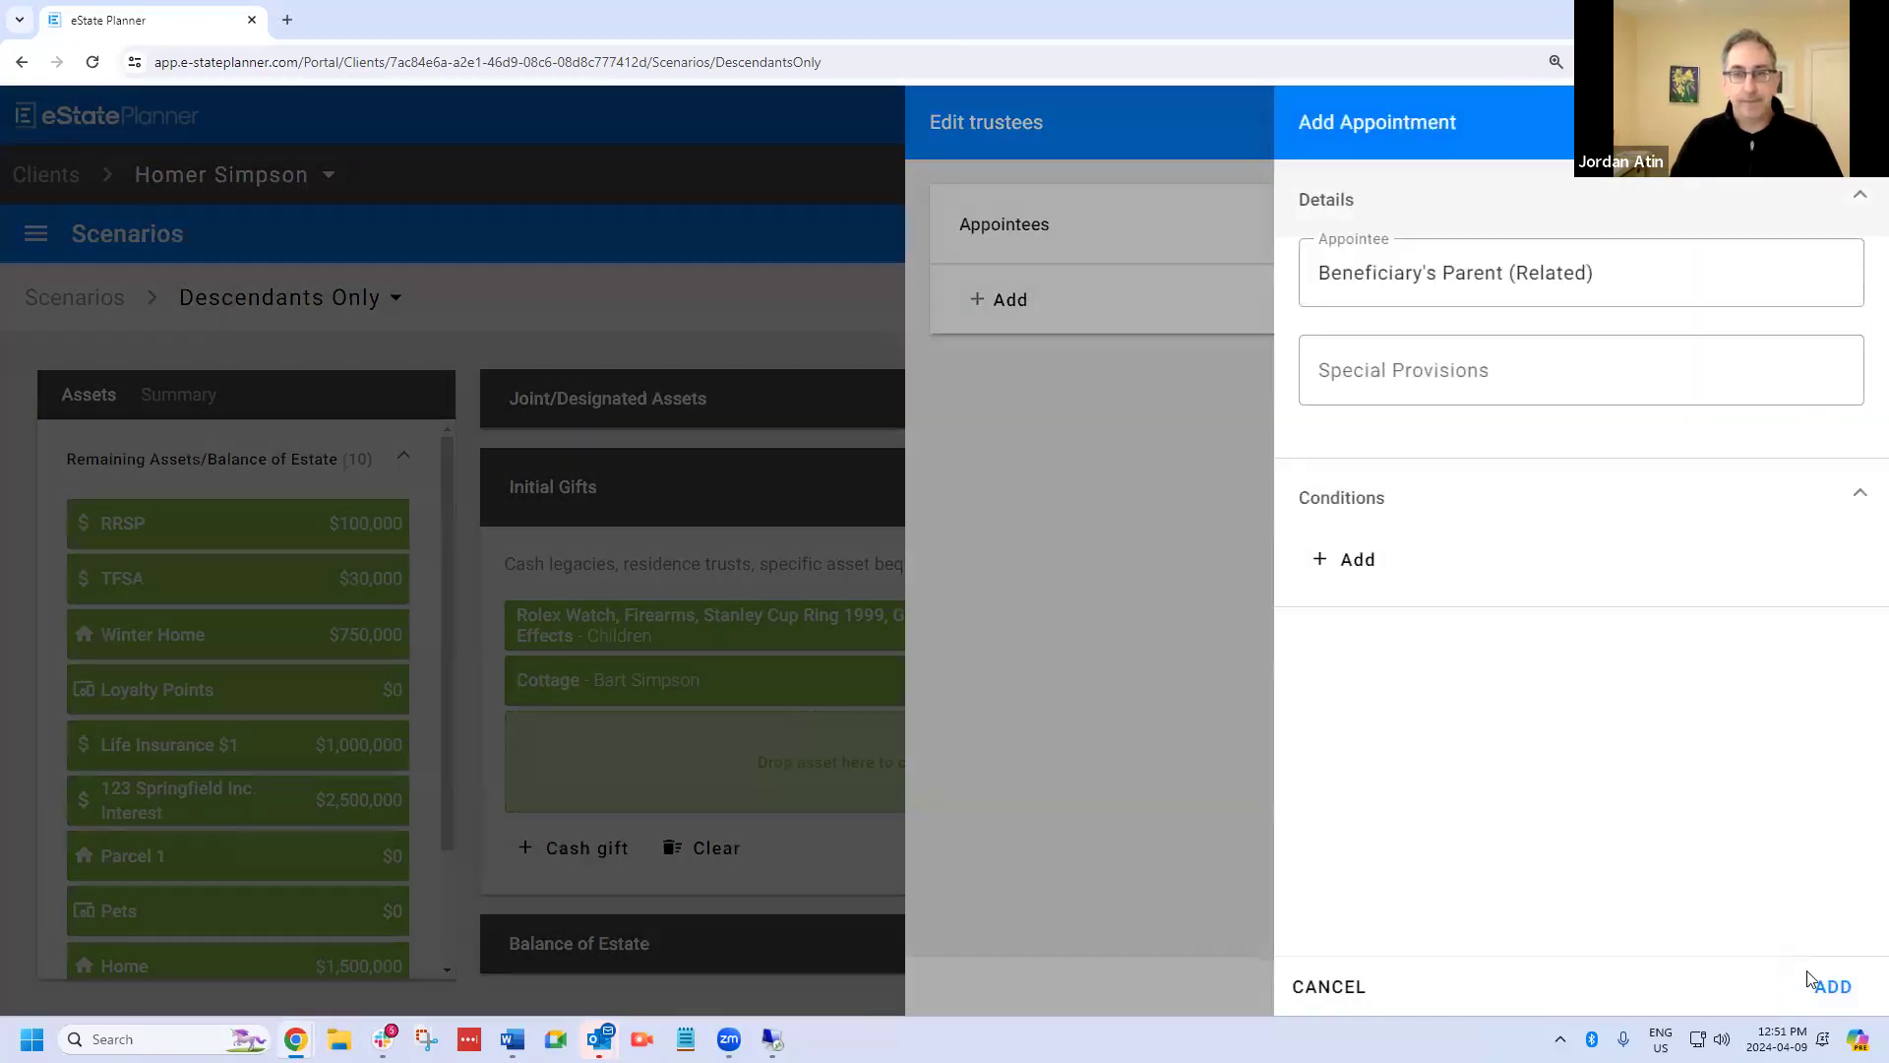
left_click(1832, 989)
Select Beneficiary's Parent (Not Related) as a further appointee among the trustees of the grandchildren's gift.
left_click(993, 433)
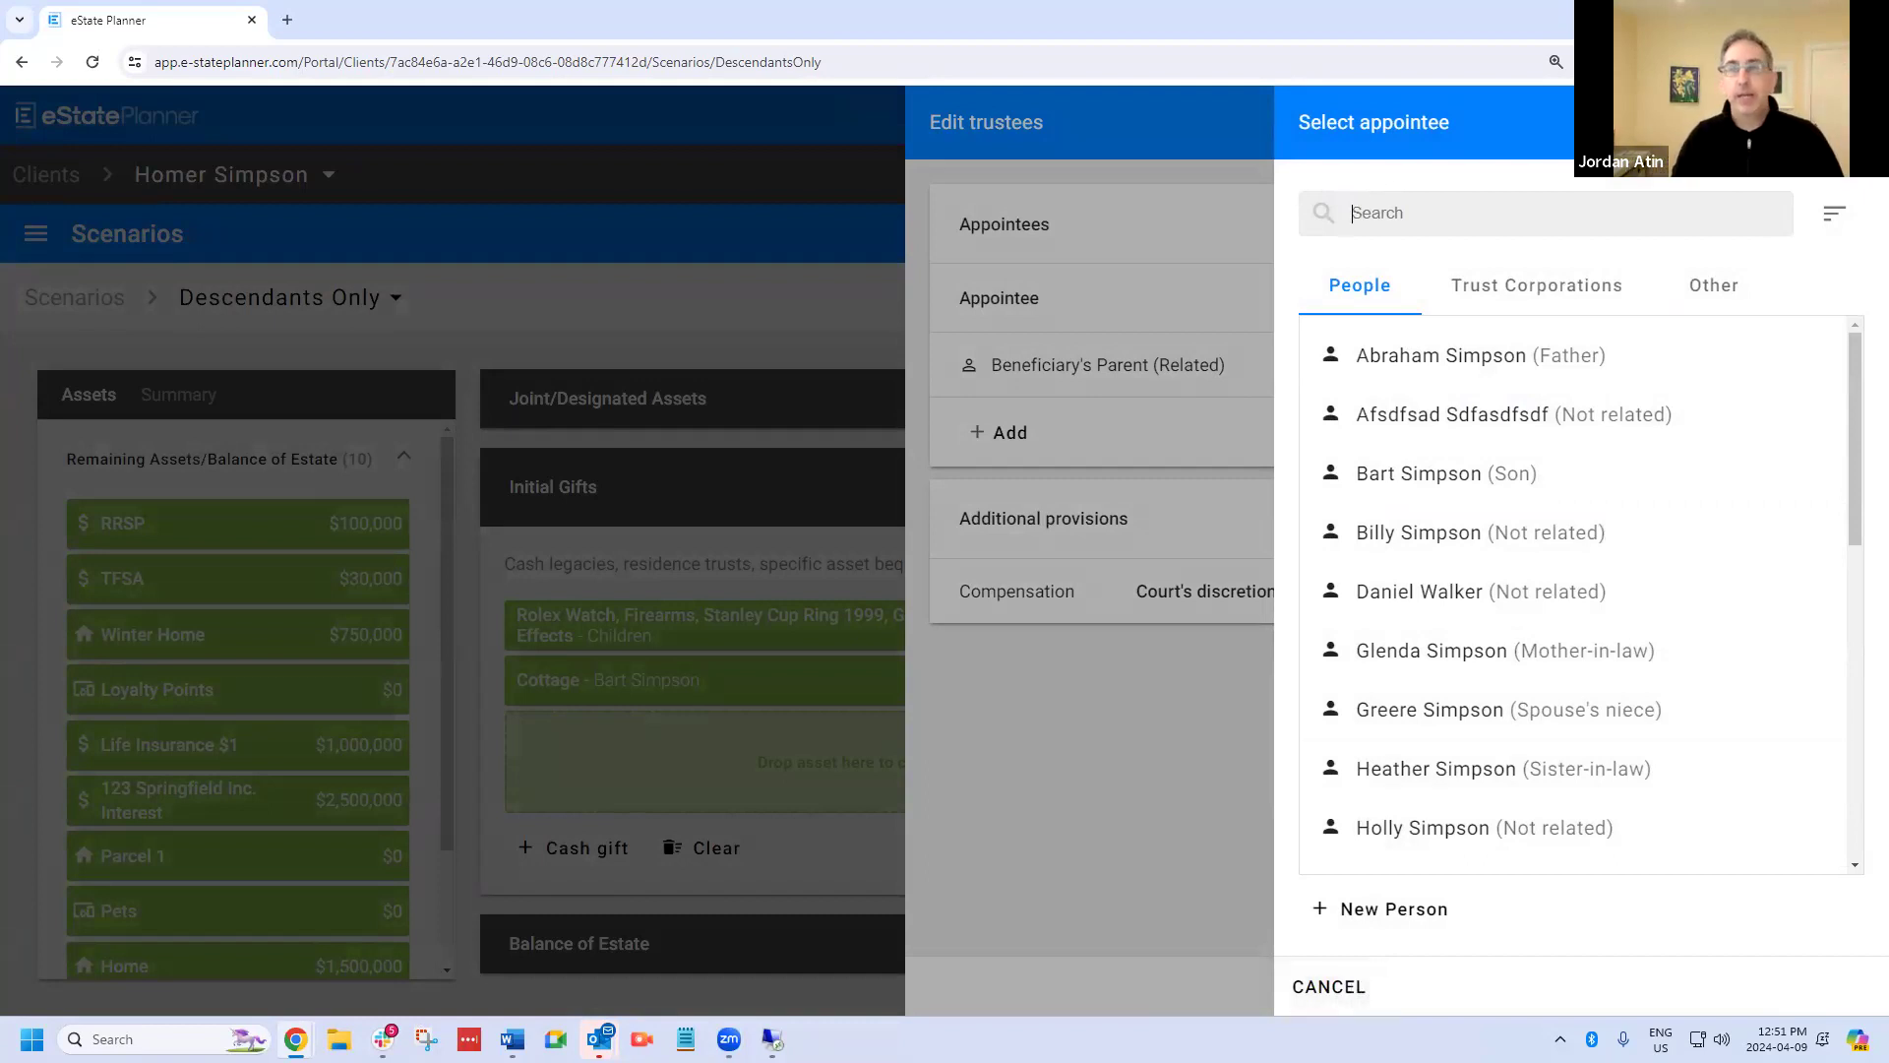
left_click(1748, 298)
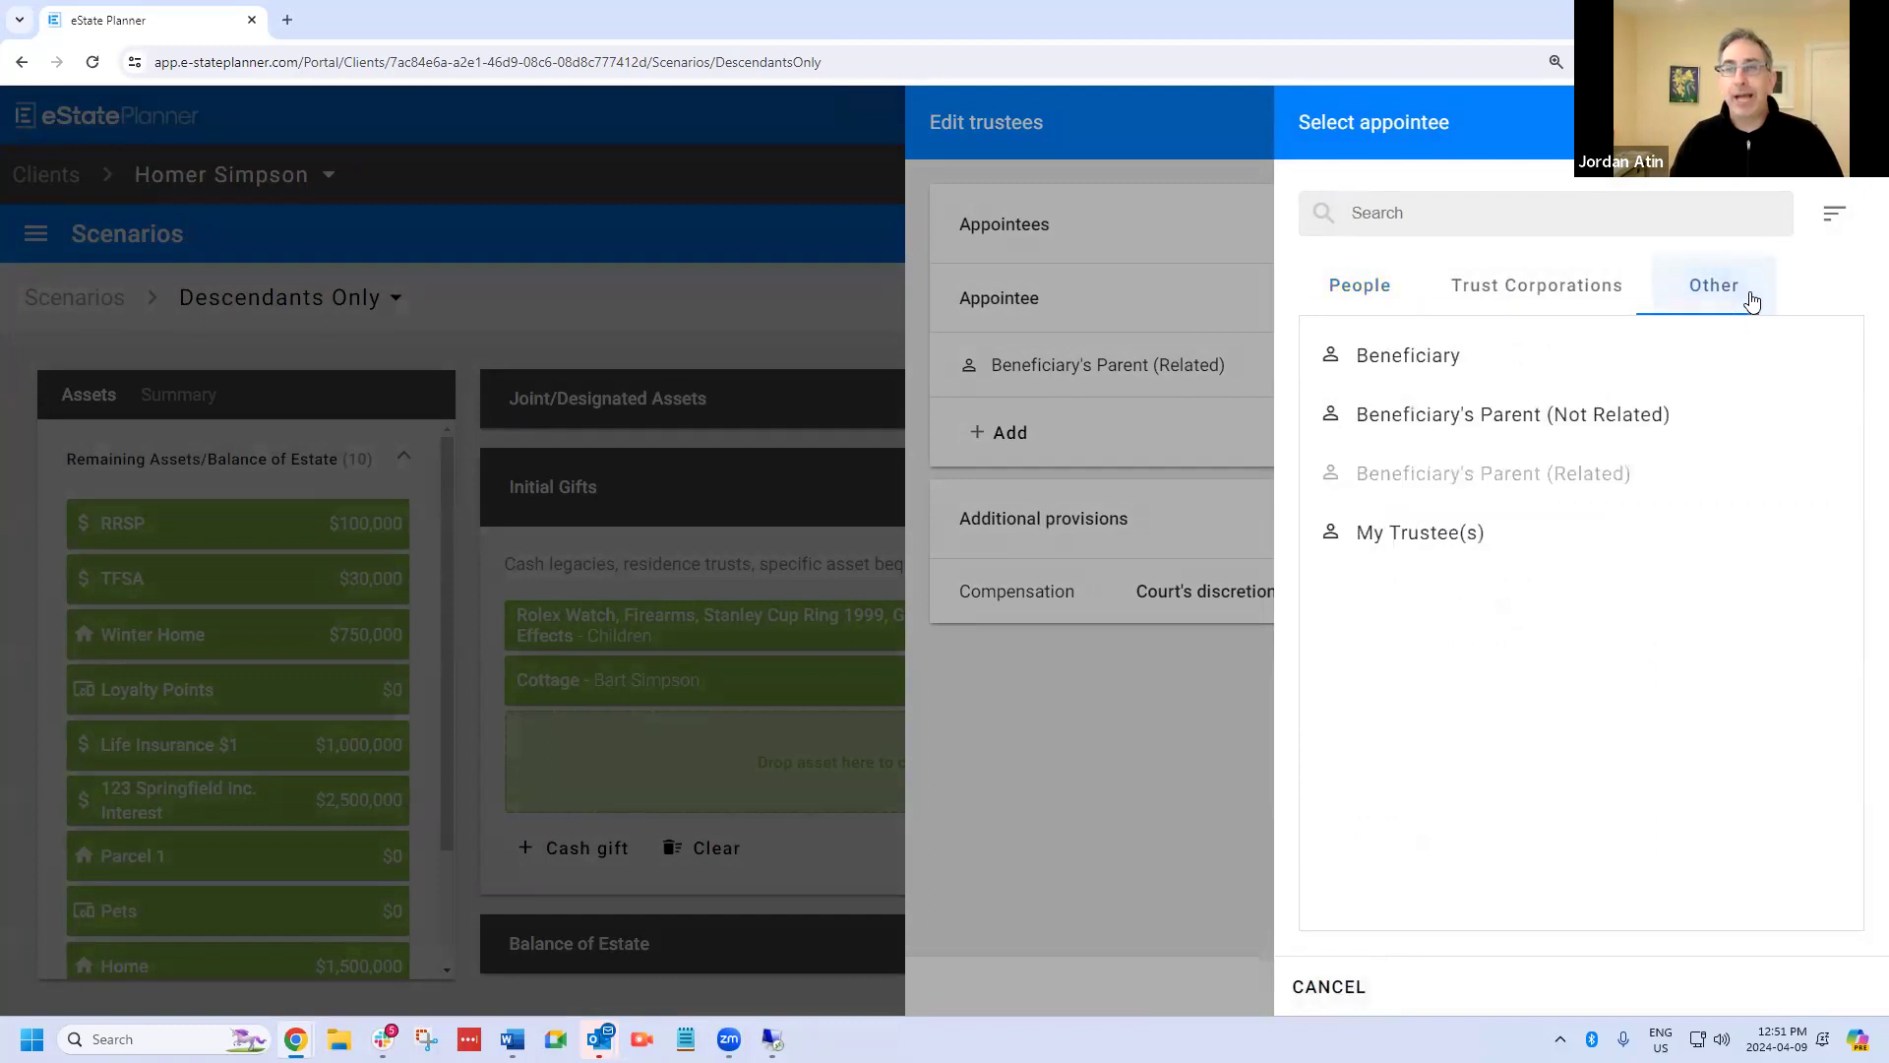
left_click(1562, 434)
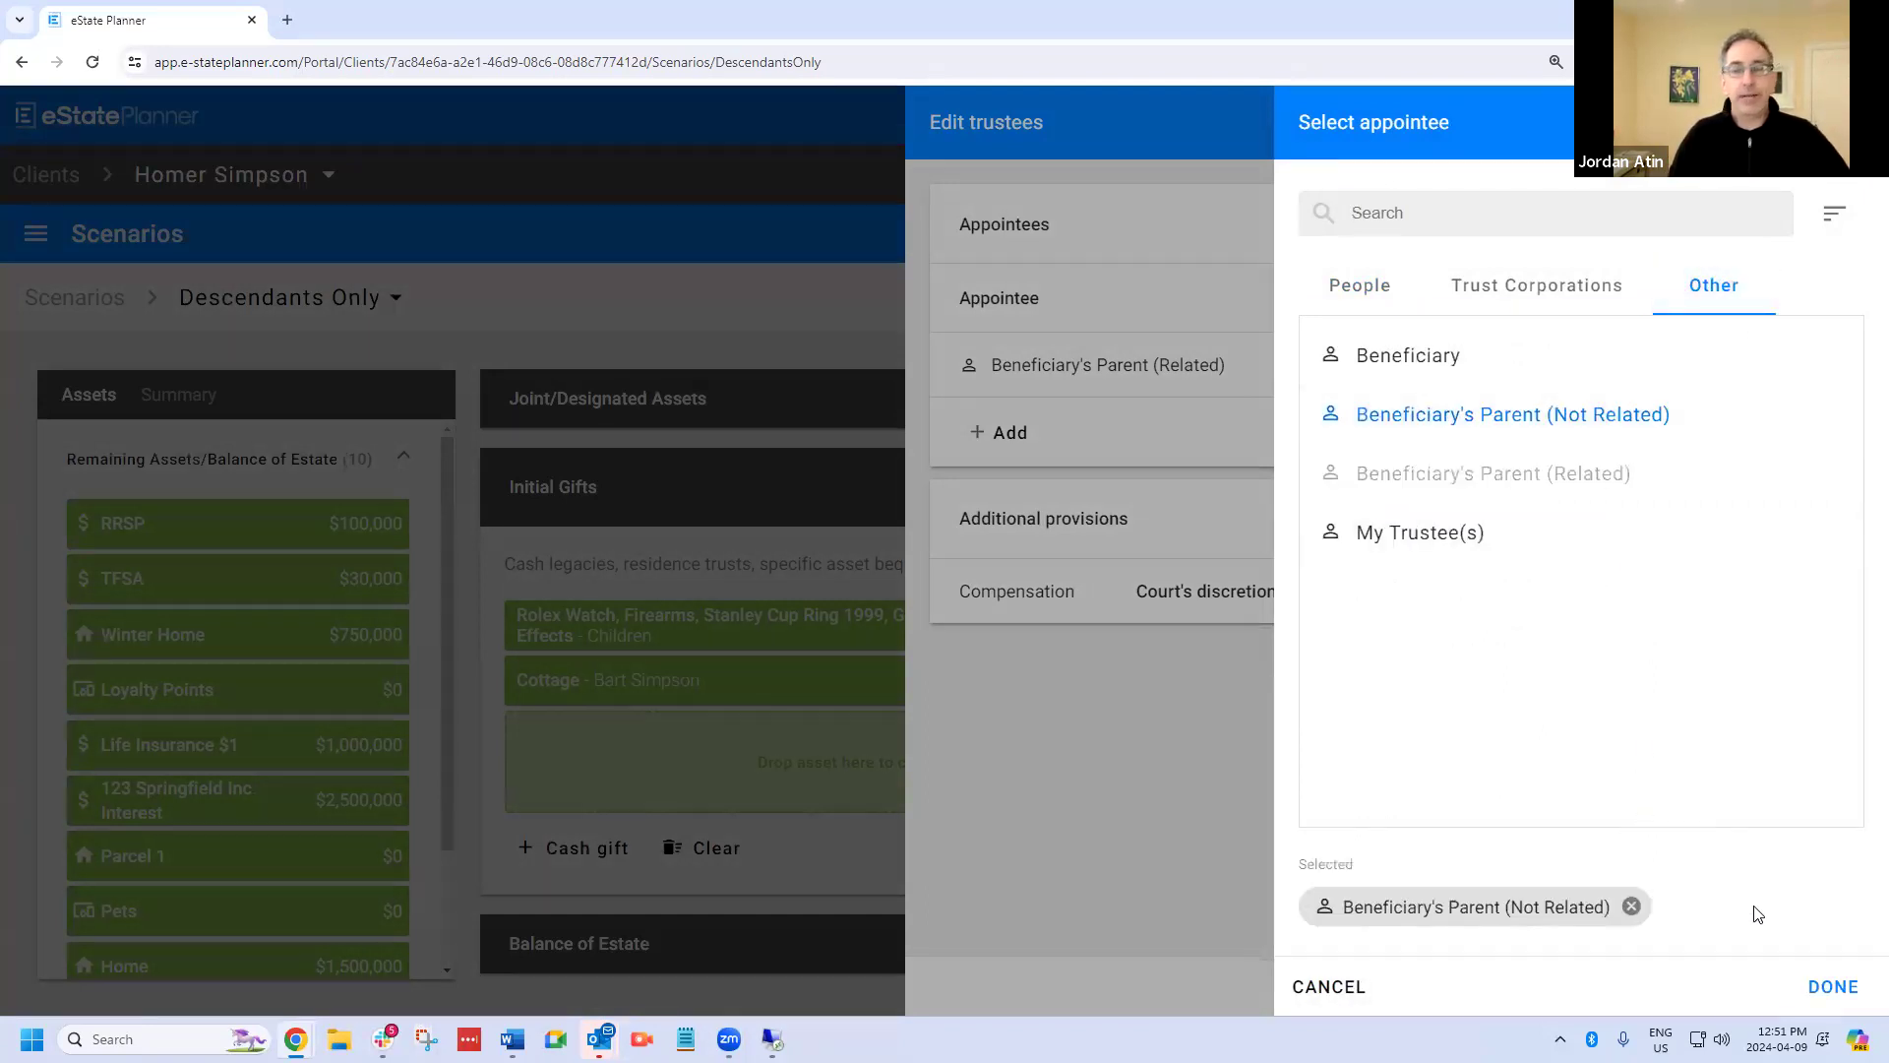
left_click(1836, 987)
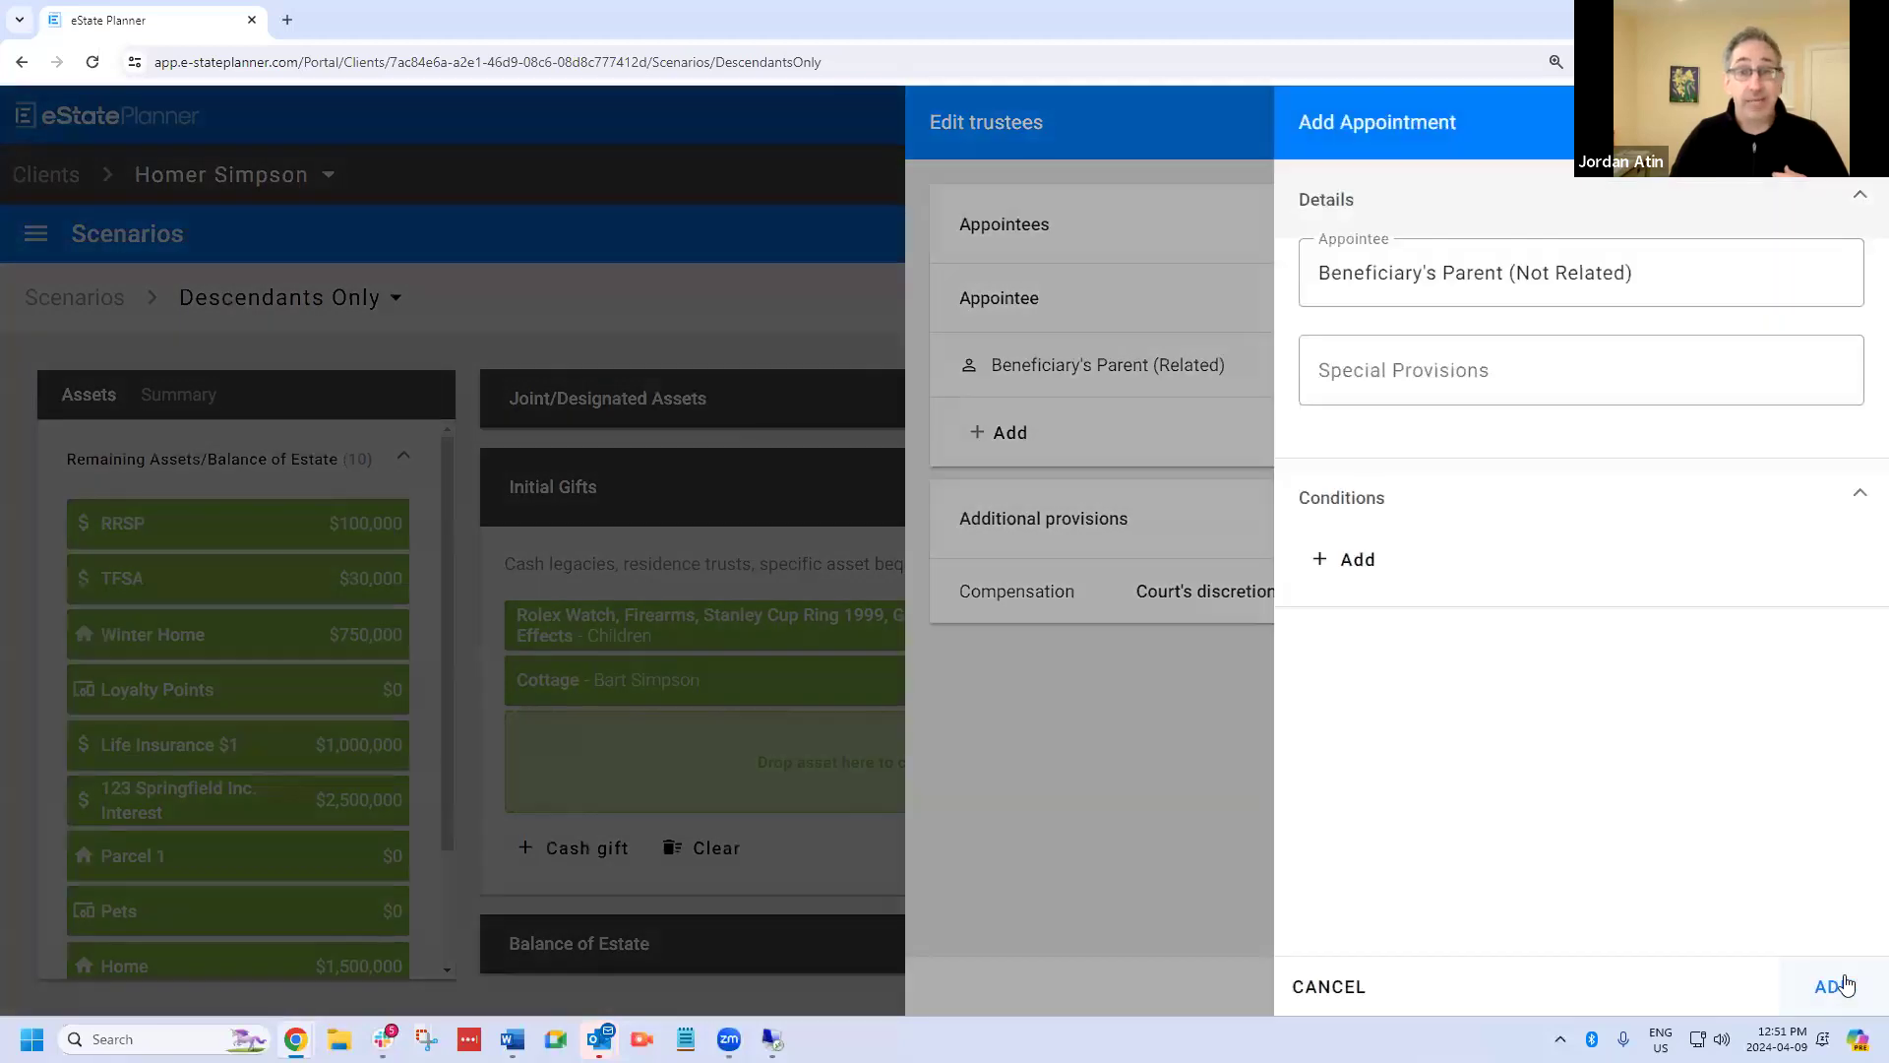
Add the condition that this appointee acts if Beneficiary's Parent (Related) cannot act, and save the appointment and the gift's trustees.
left_click(1343, 560)
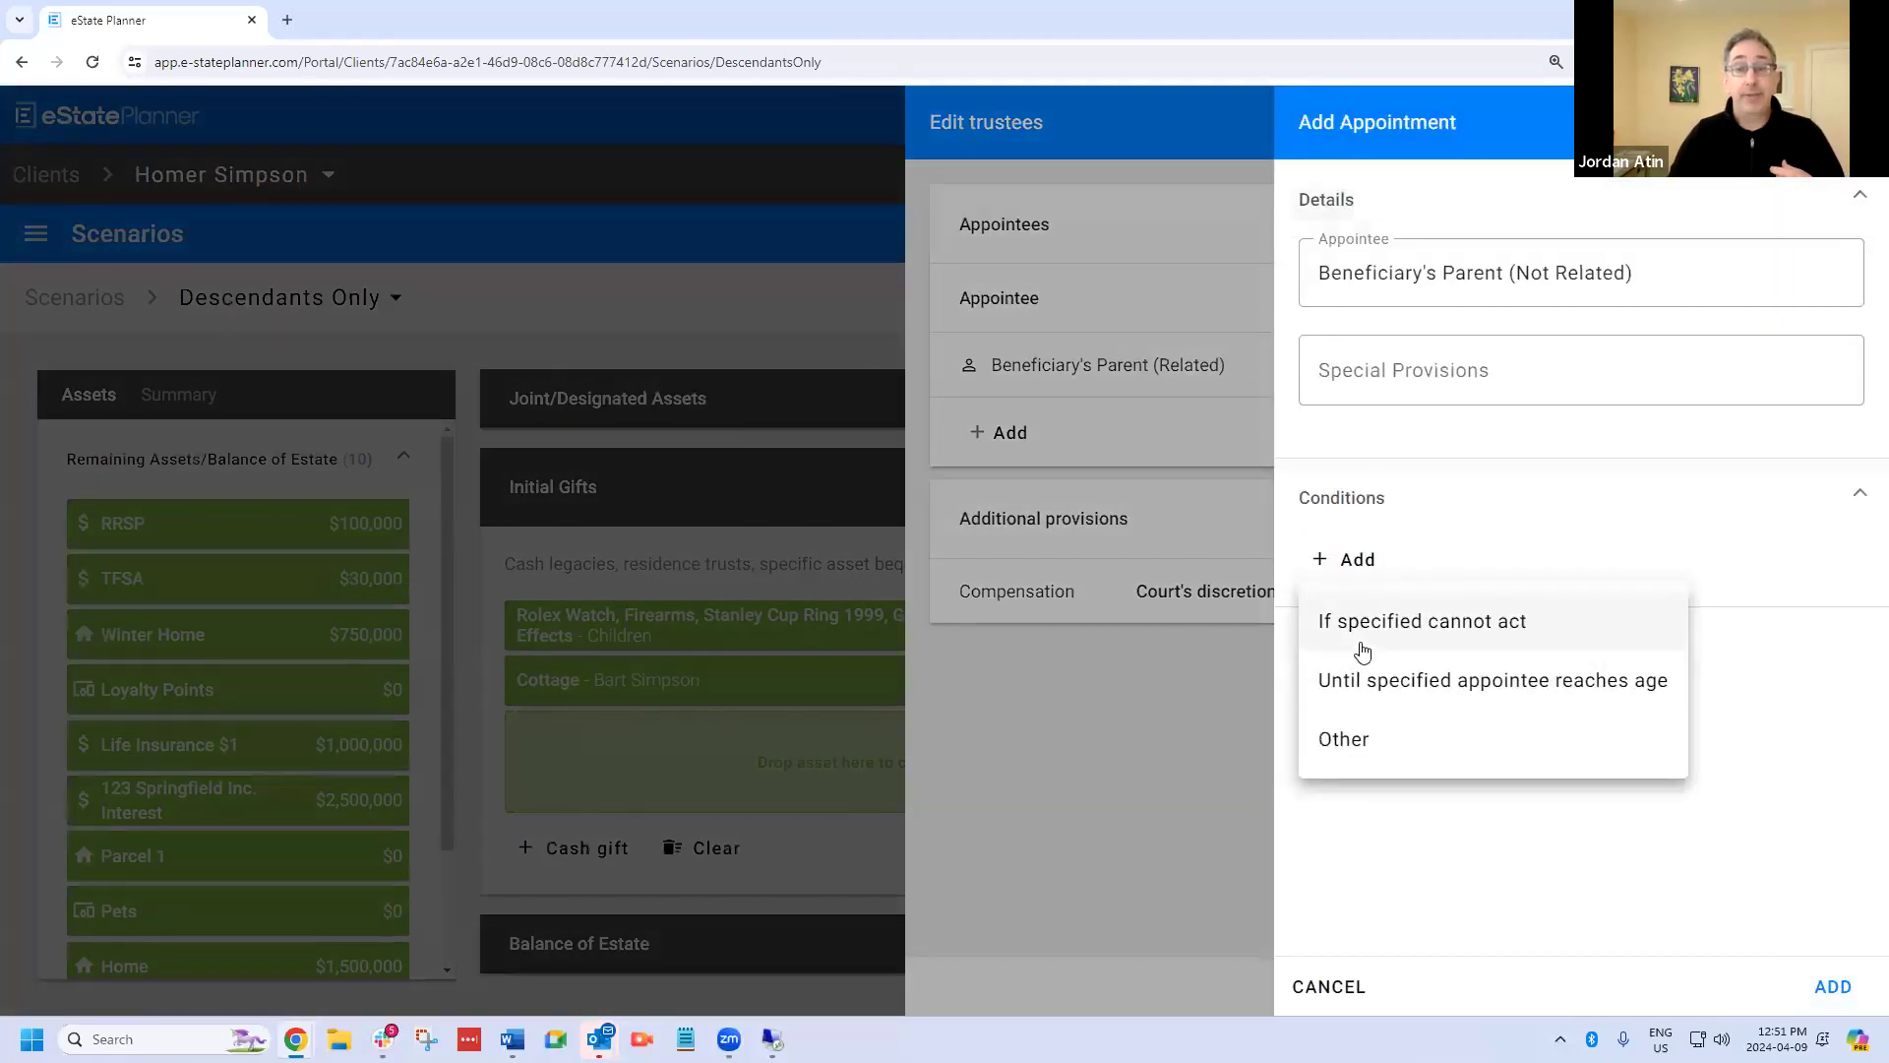
left_click(1368, 642)
left_click(855, 509)
left_click(852, 591)
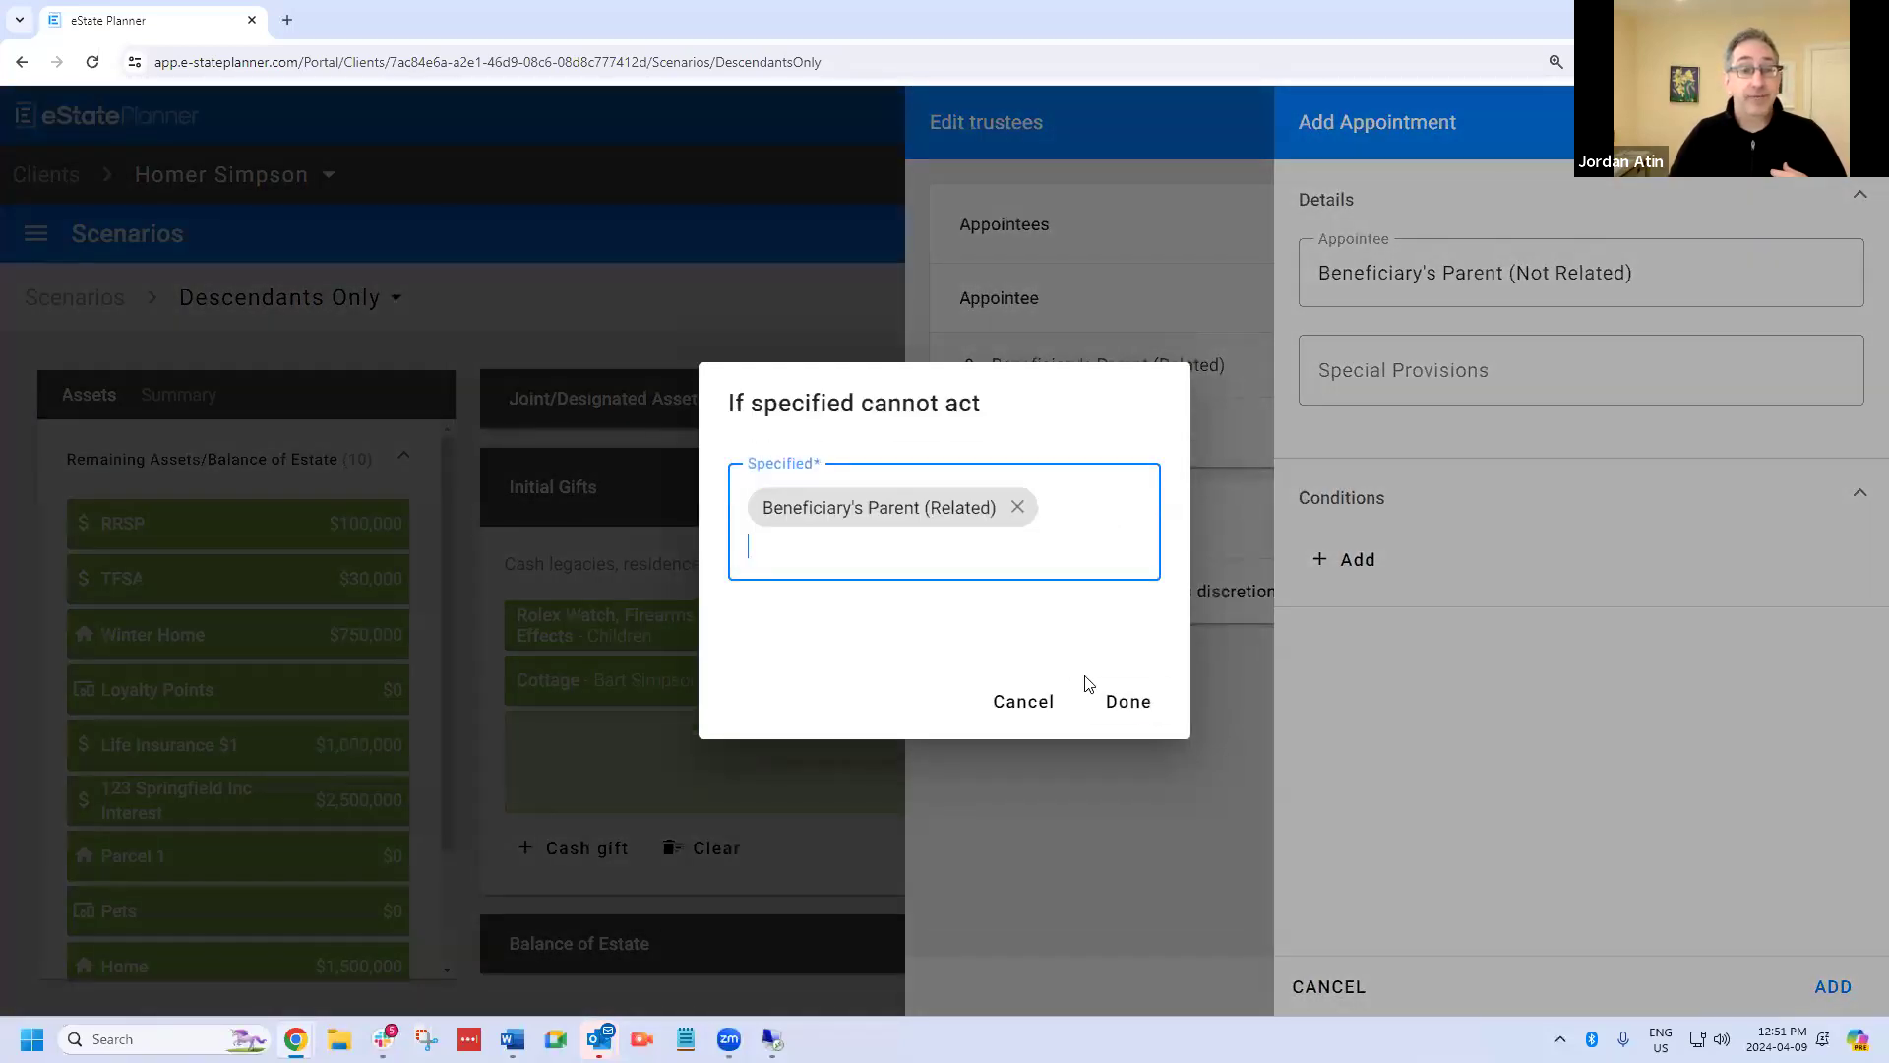
left_click(1148, 707)
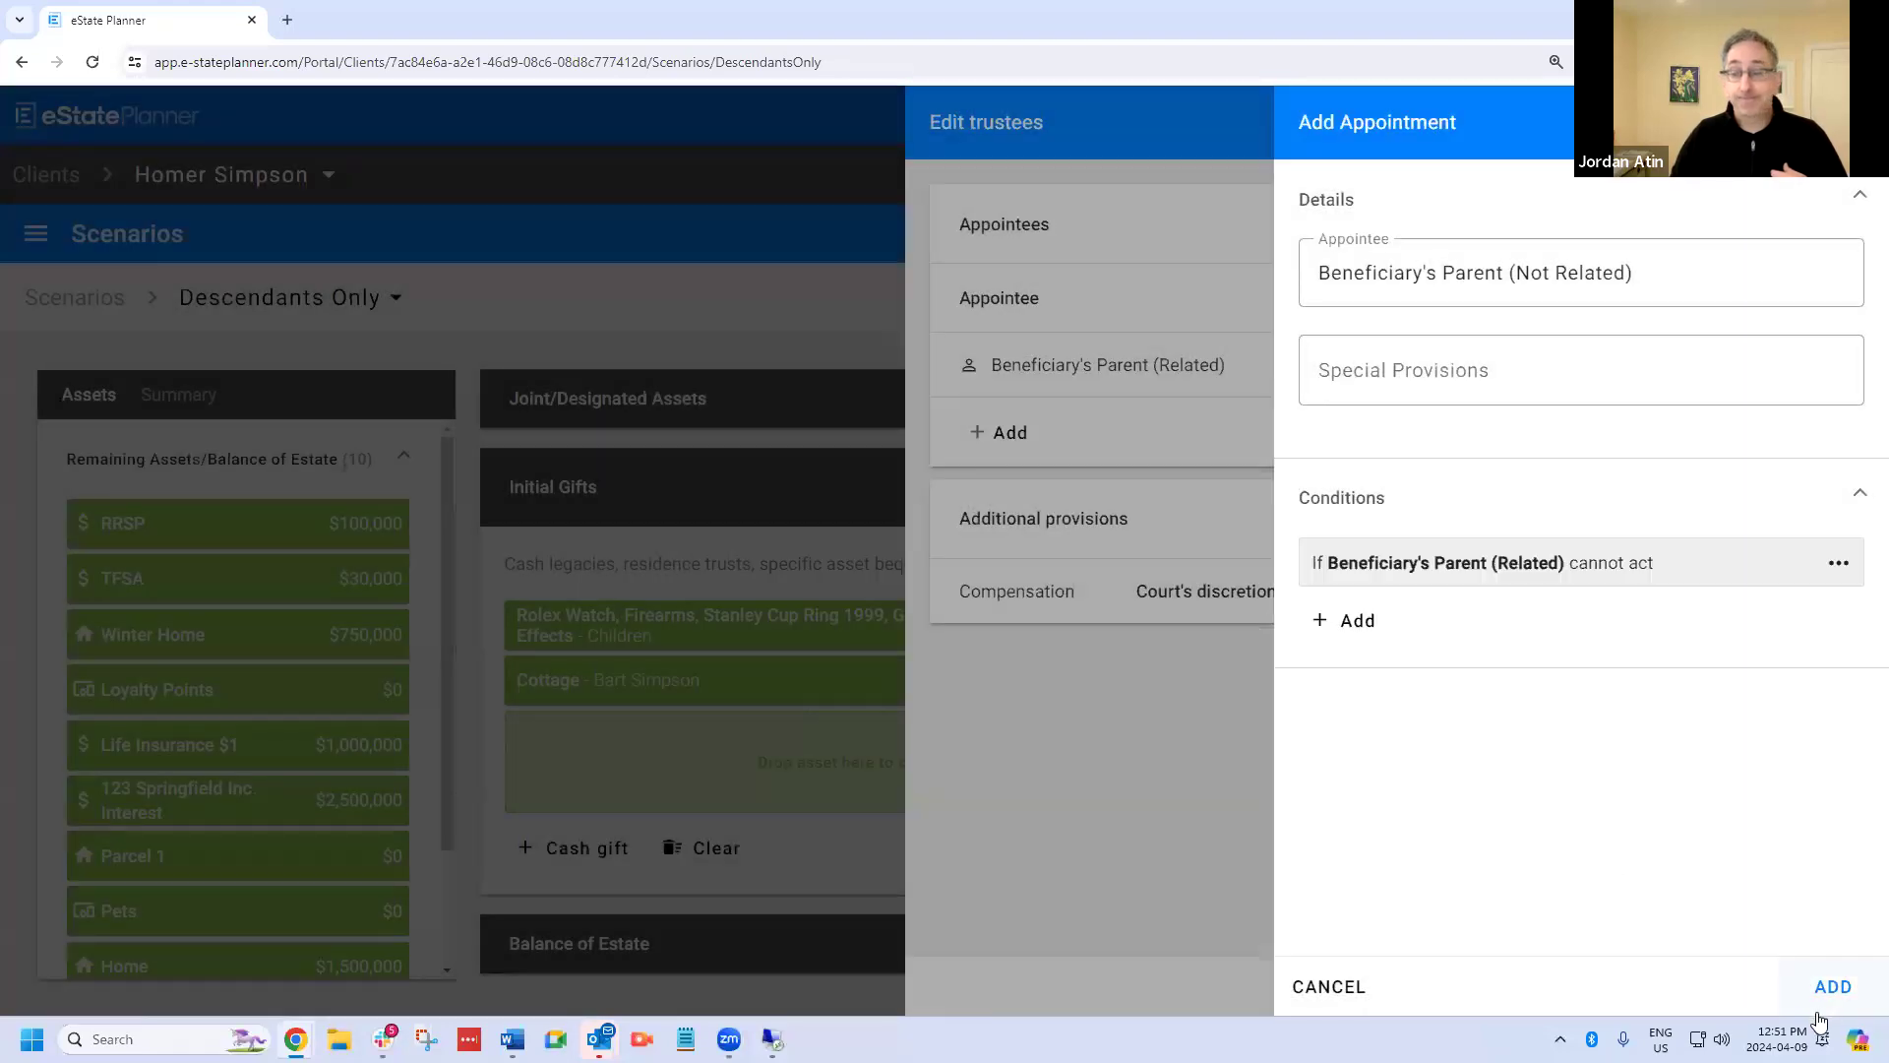
left_click(1833, 987)
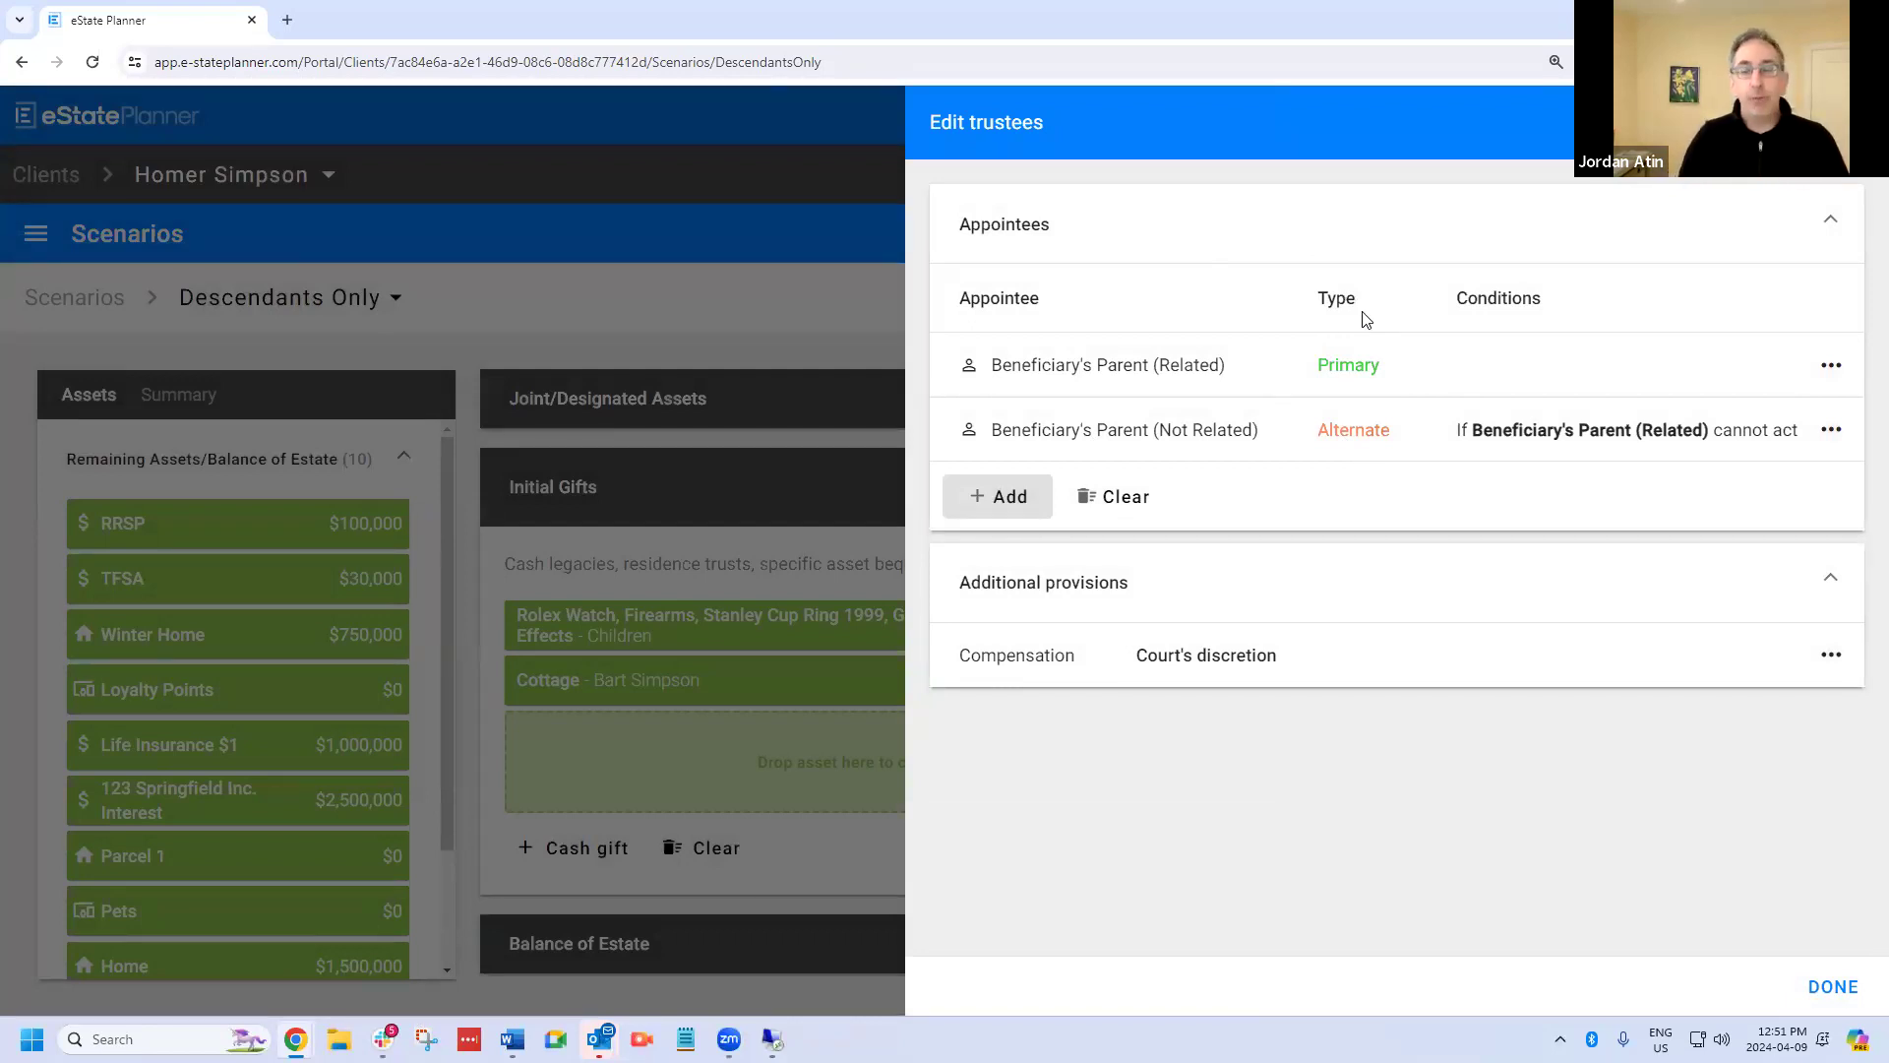
left_click(1831, 984)
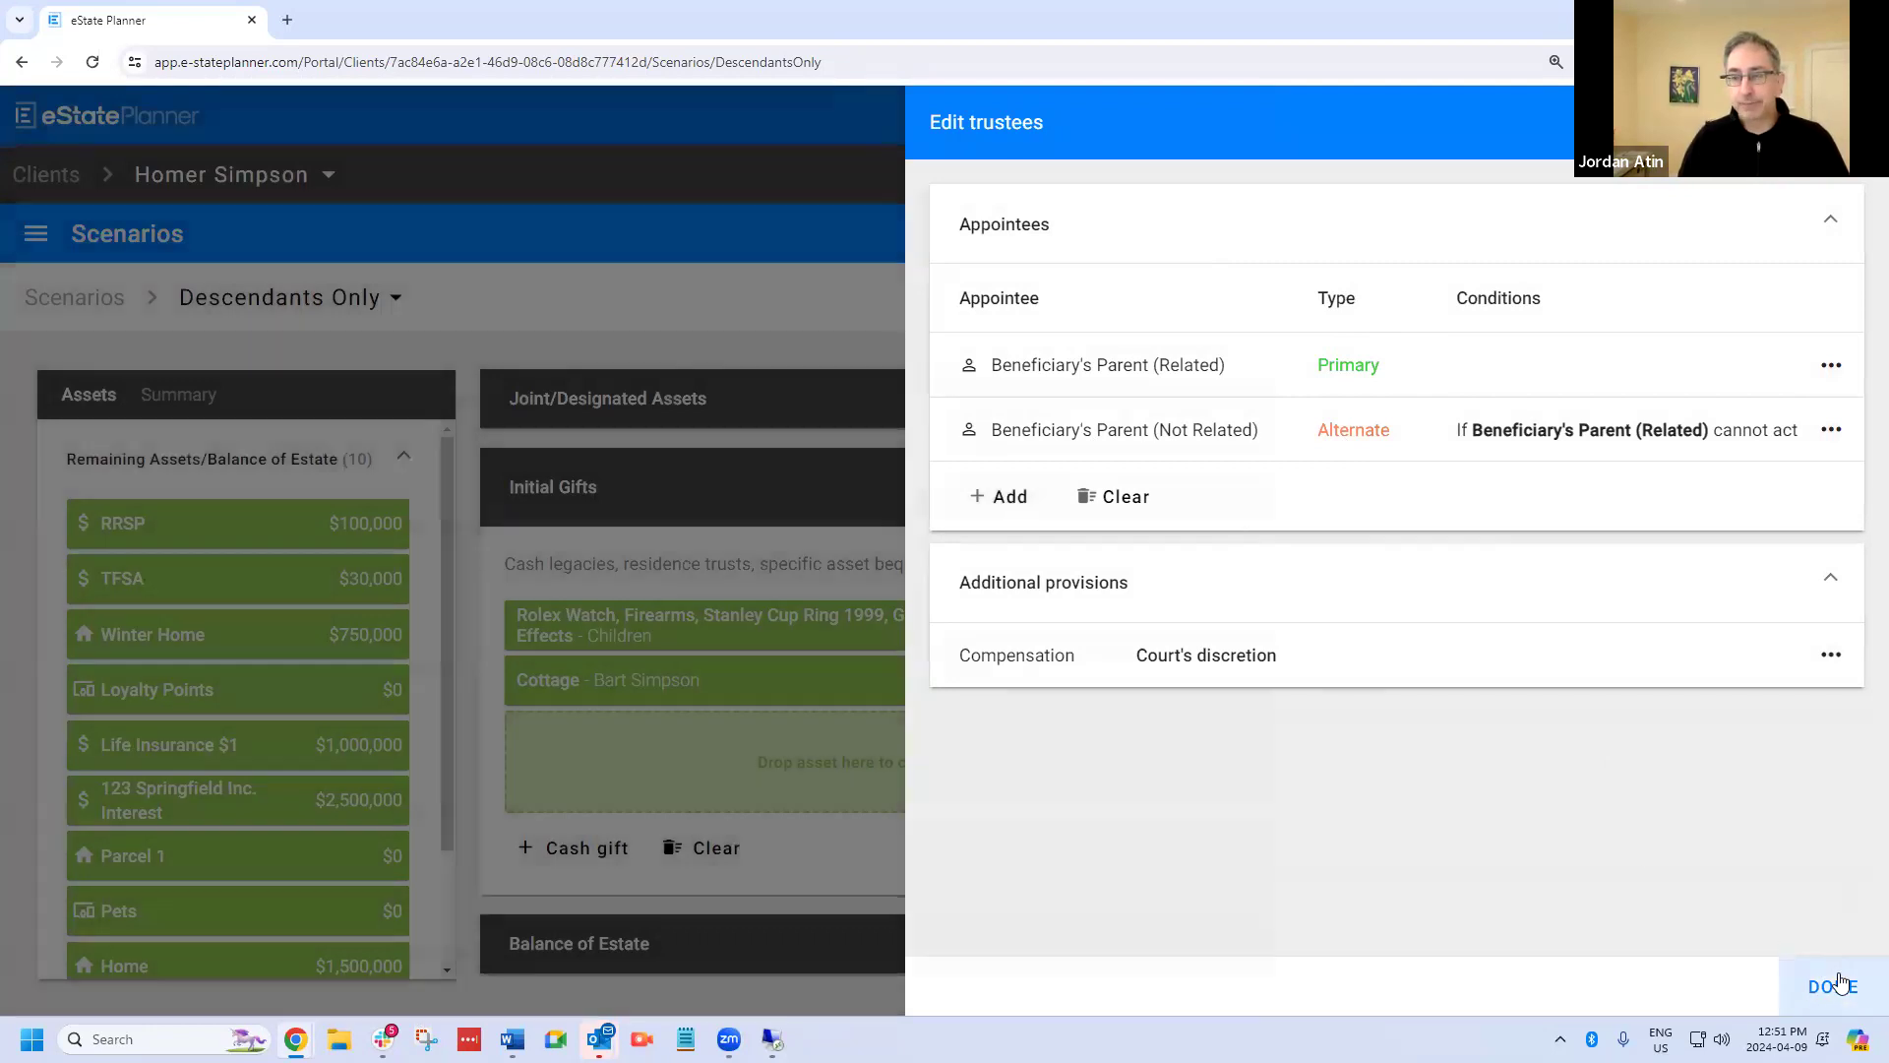
left_click(1828, 984)
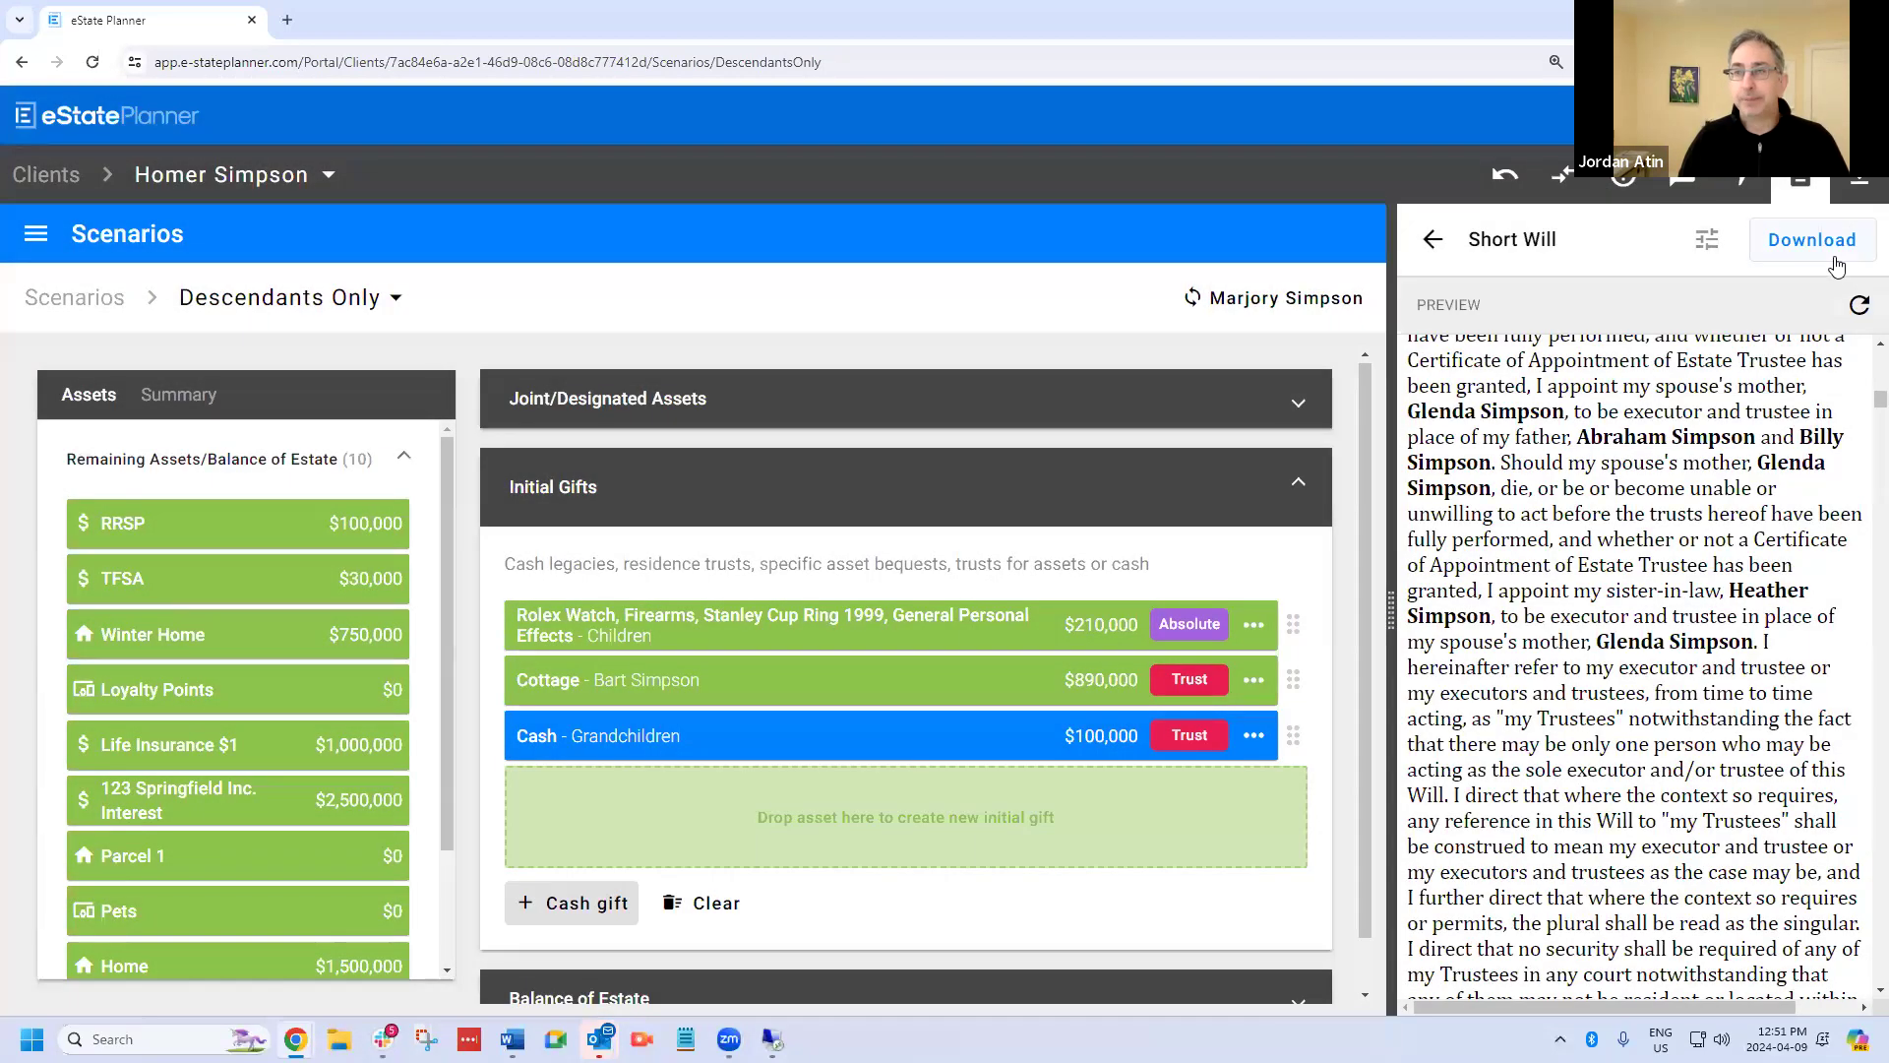
Refresh the Short Will preview, examine the trustee clause for the grandchildren's fund under Initial Gifts, and close the document preview.
left_click(1856, 311)
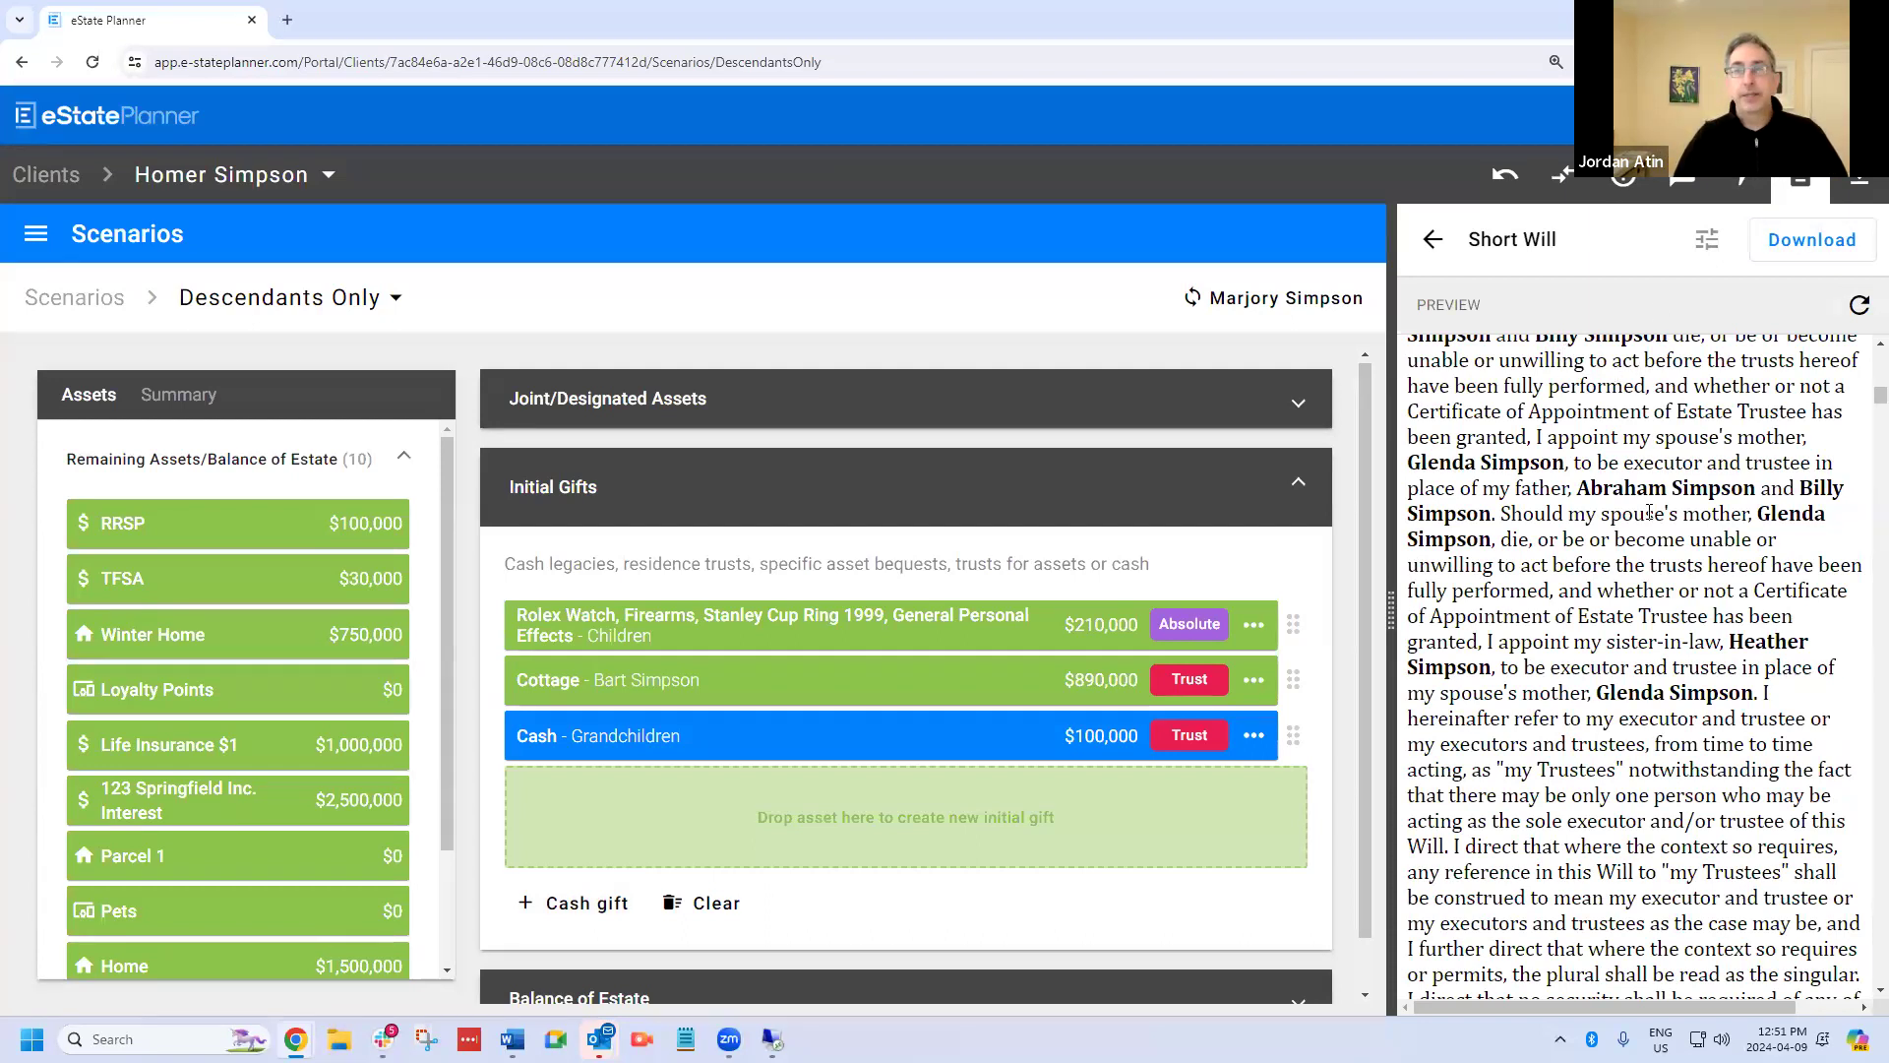
scroll(1649, 512, "down", 15)
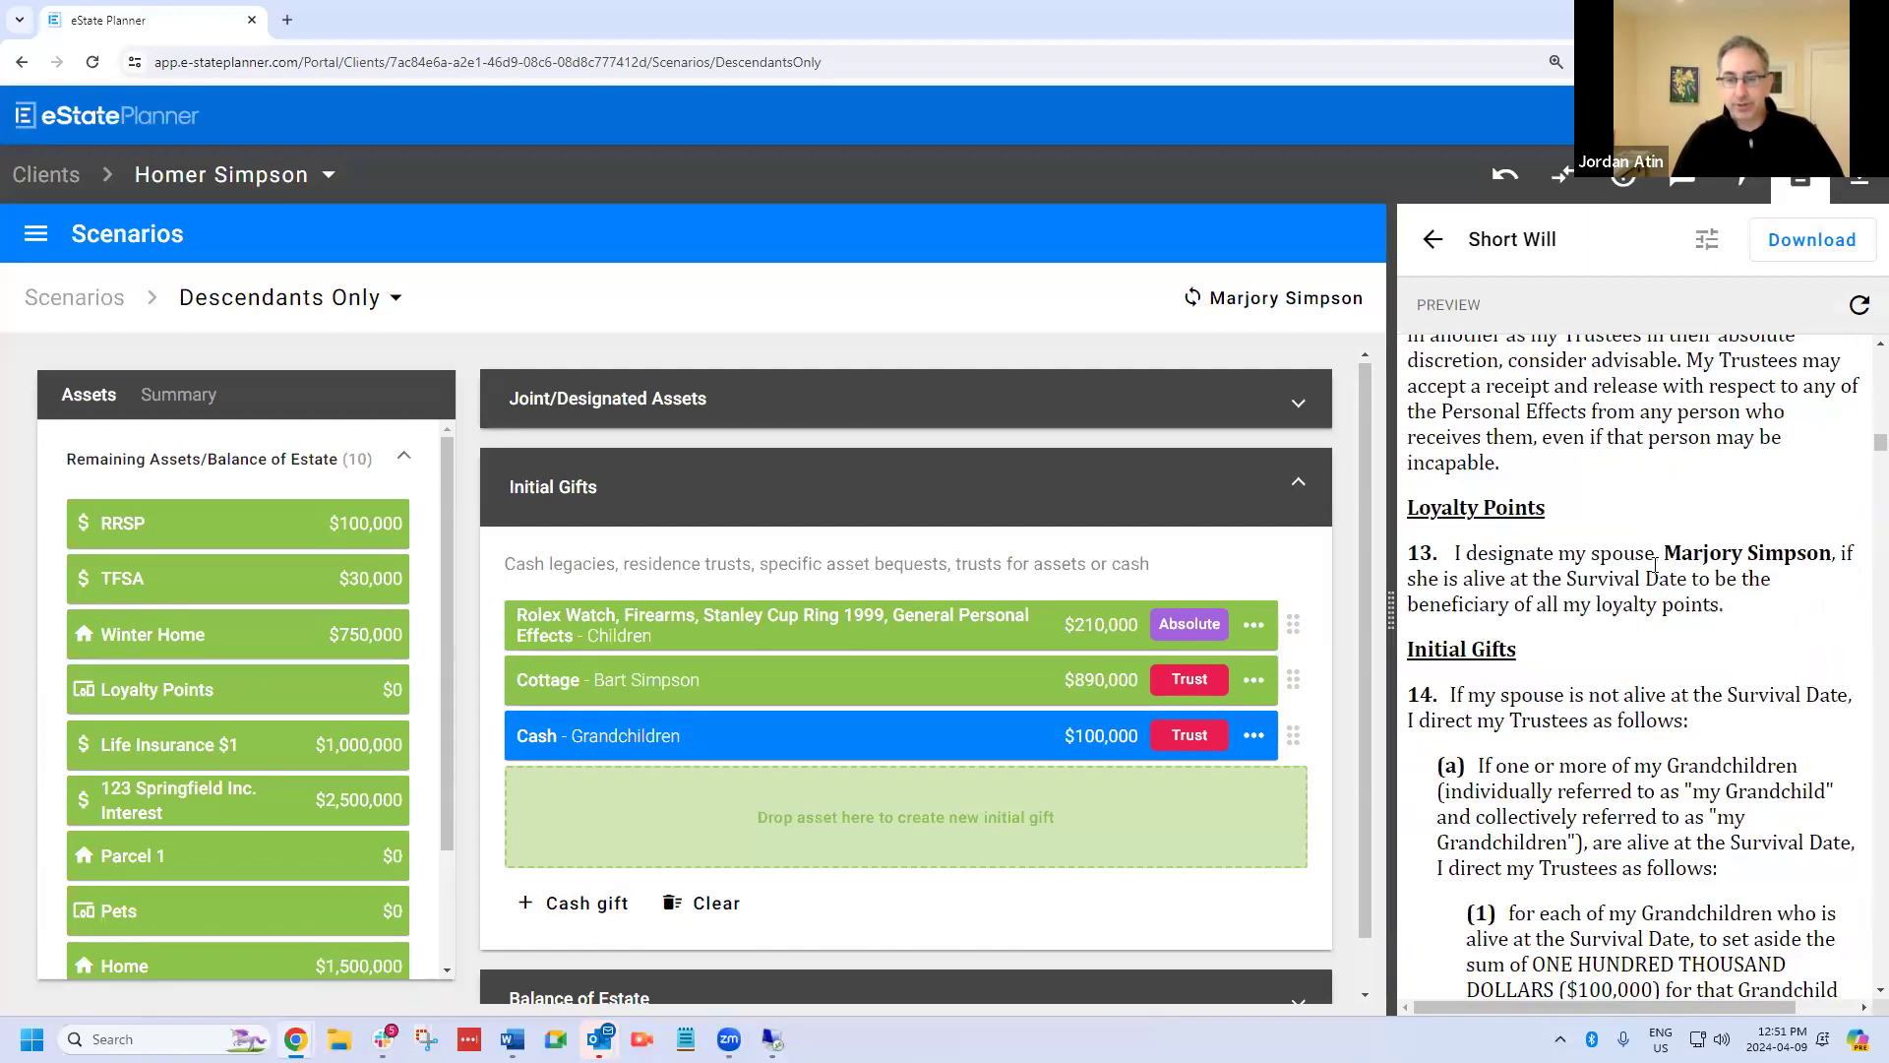
scroll(1657, 566, "down", 3)
scroll(1650, 568, "down", 4)
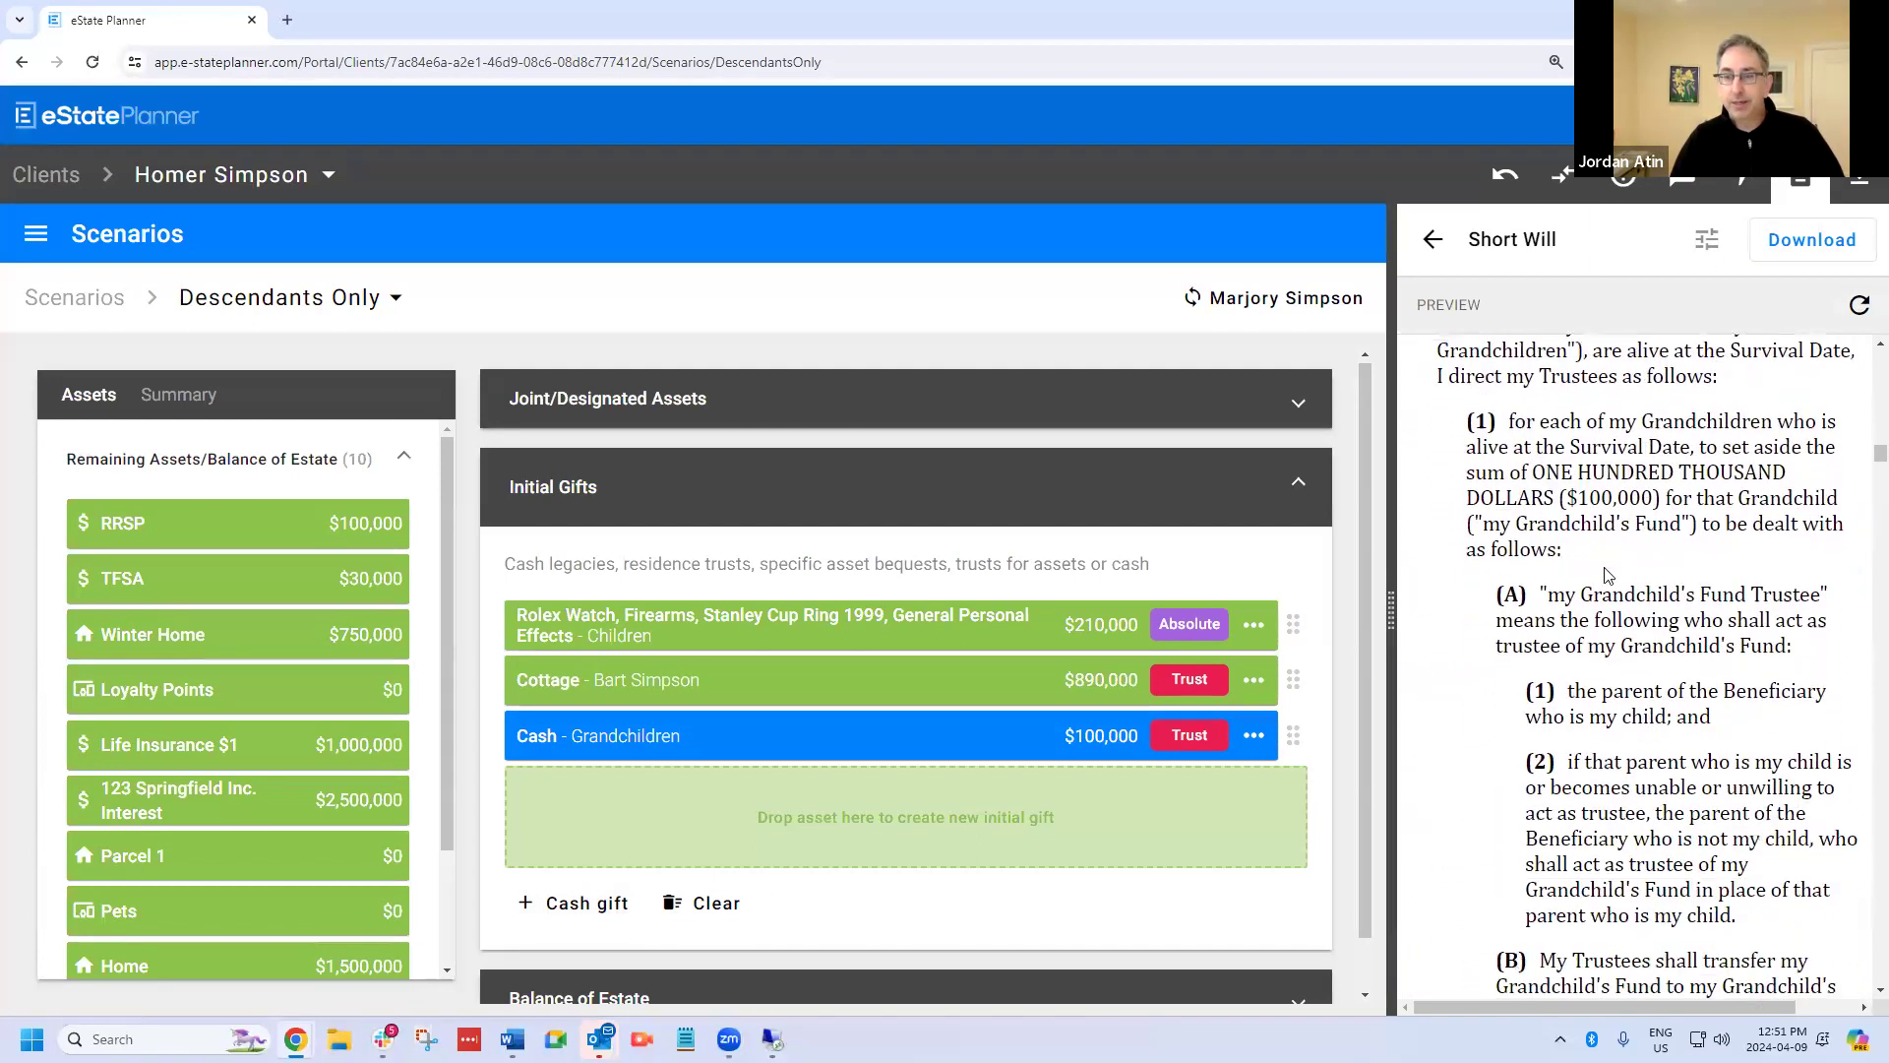
left_click_drag(1543, 397, 1840, 450)
left_click(1662, 519)
left_click_drag(1557, 487, 1669, 516)
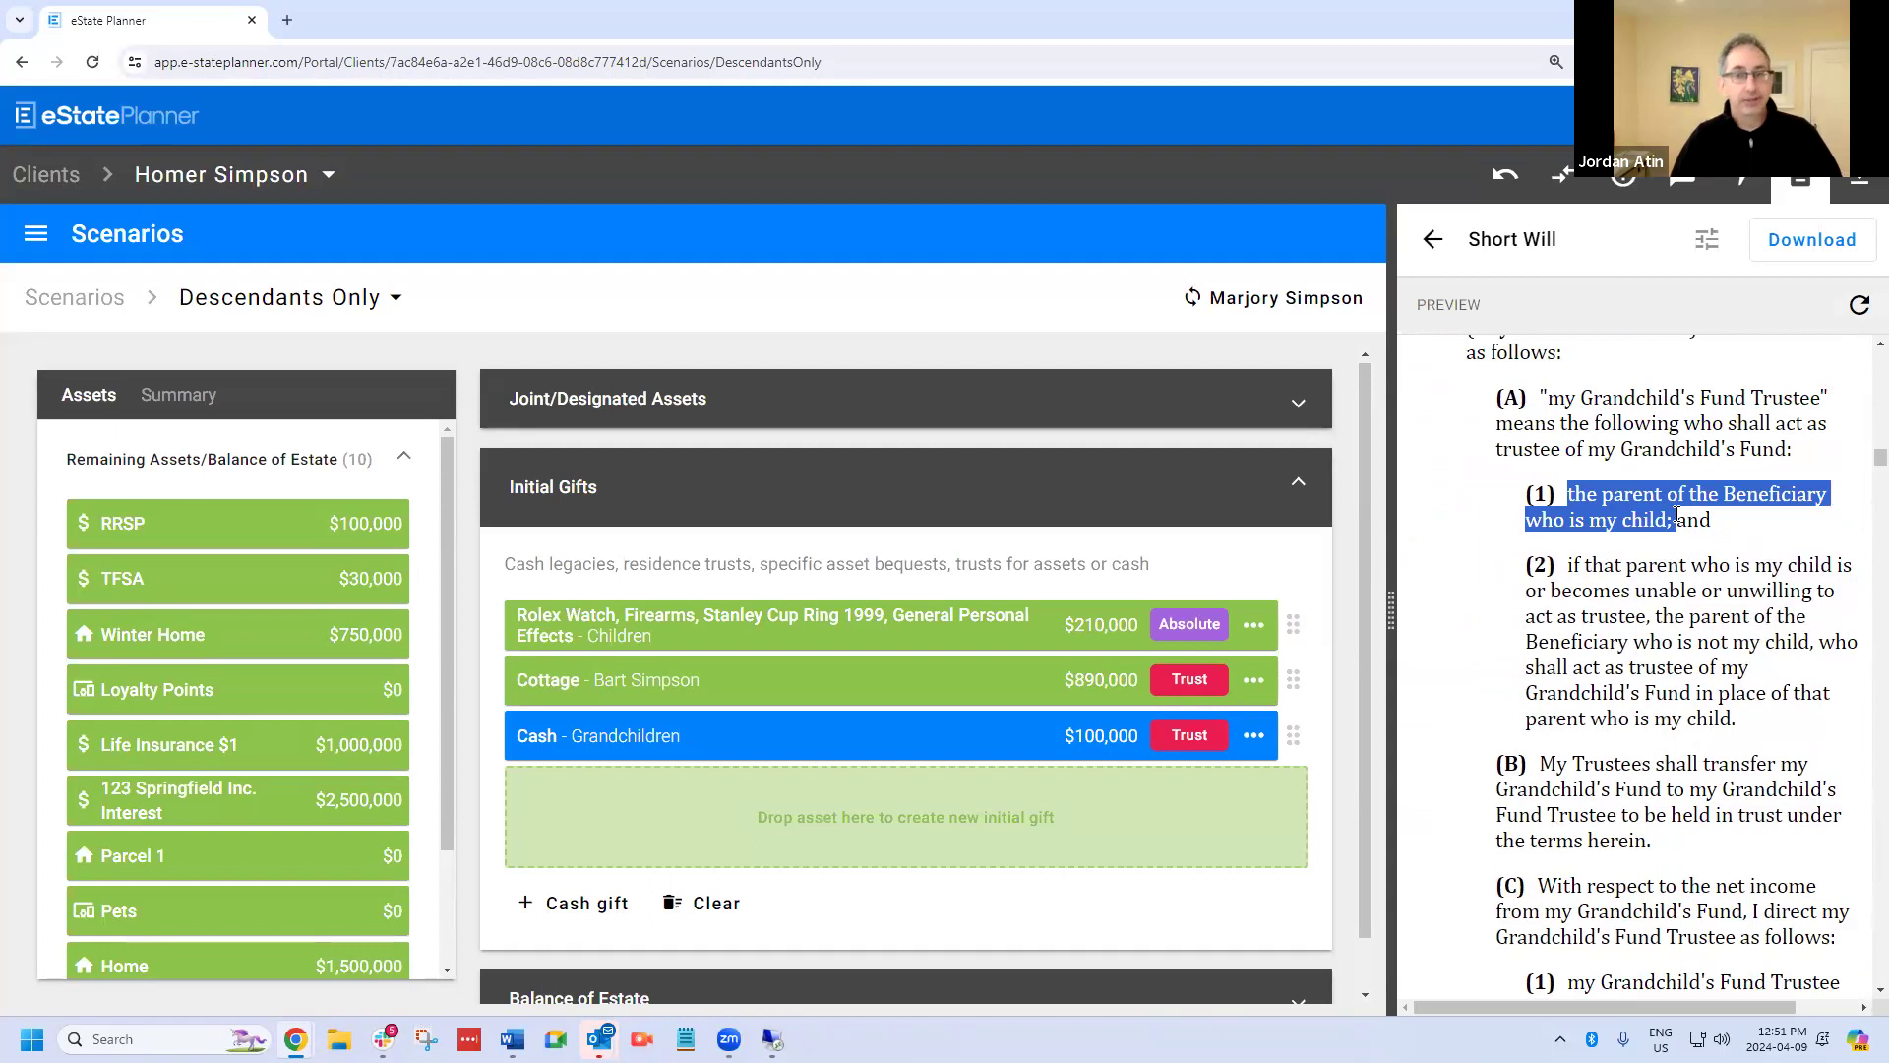
left_click_drag(1572, 565, 1813, 634)
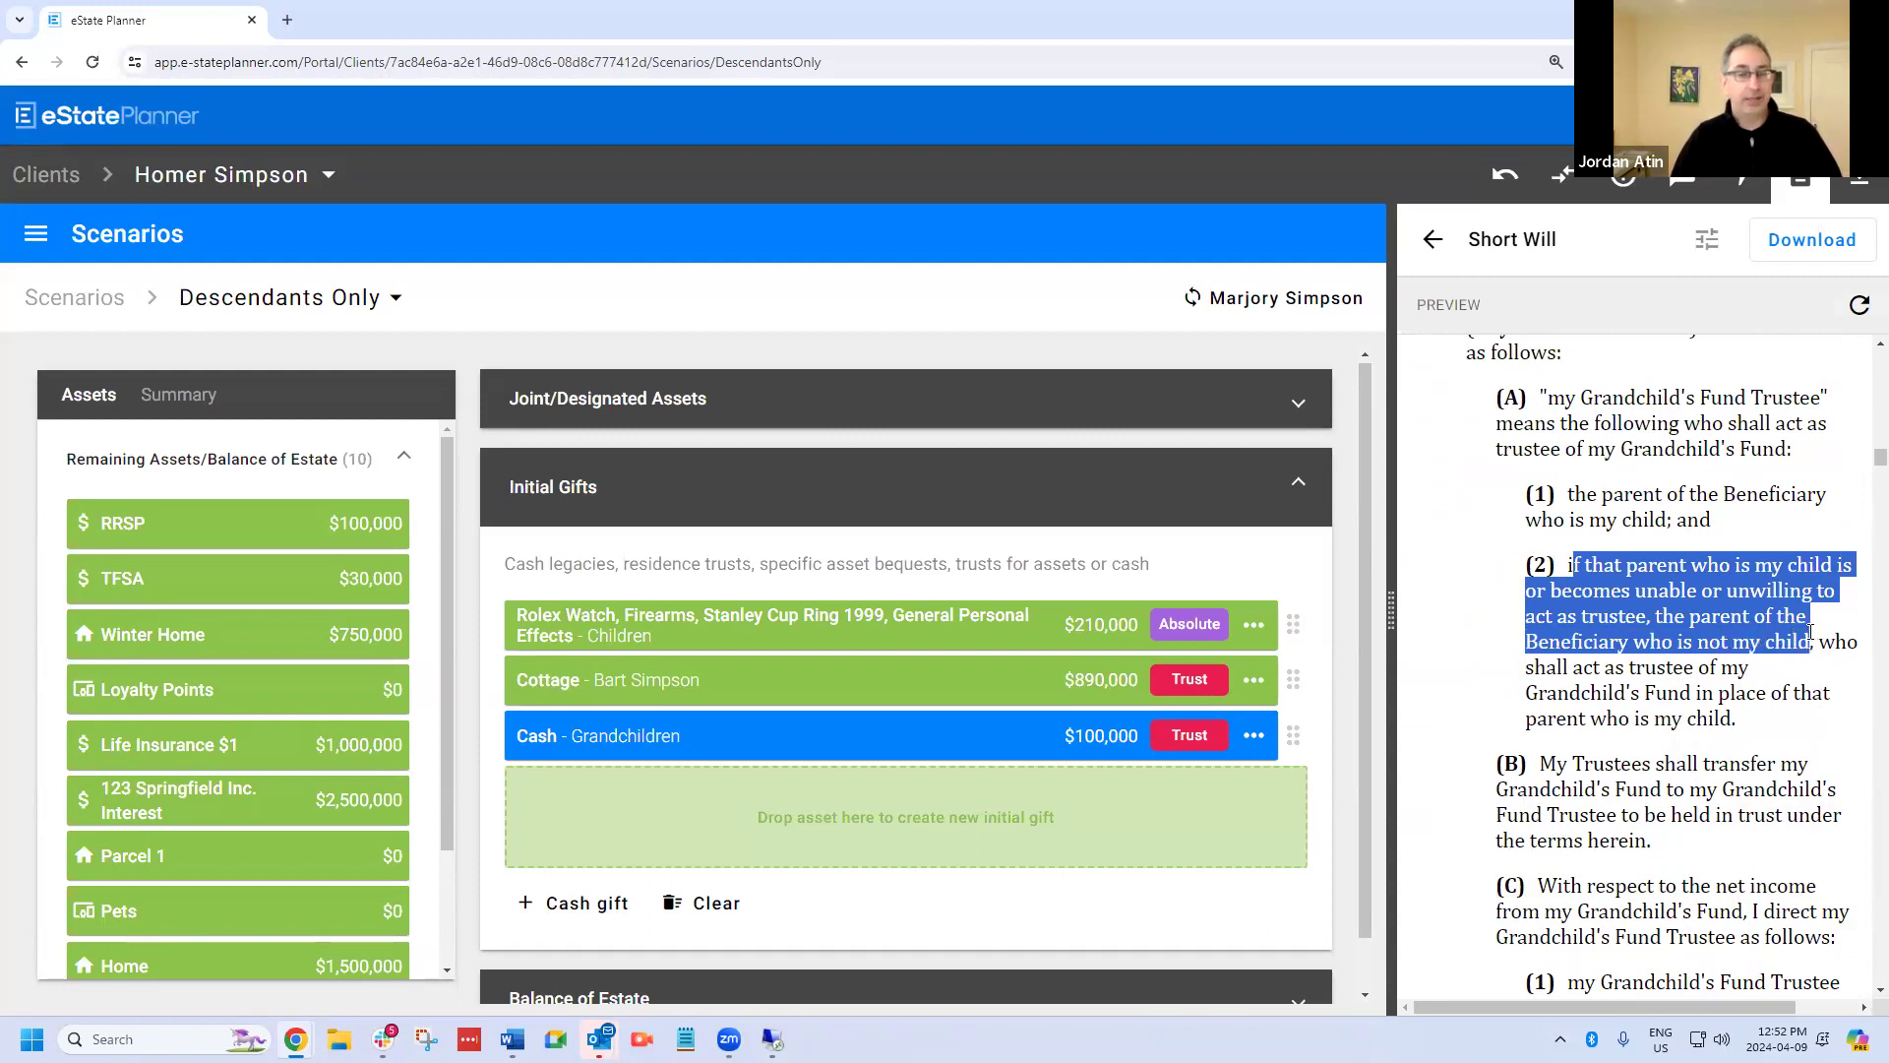
left_click(1752, 721)
left_click_drag(1742, 730, 1506, 420)
left_click_drag(1504, 413, 1531, 408)
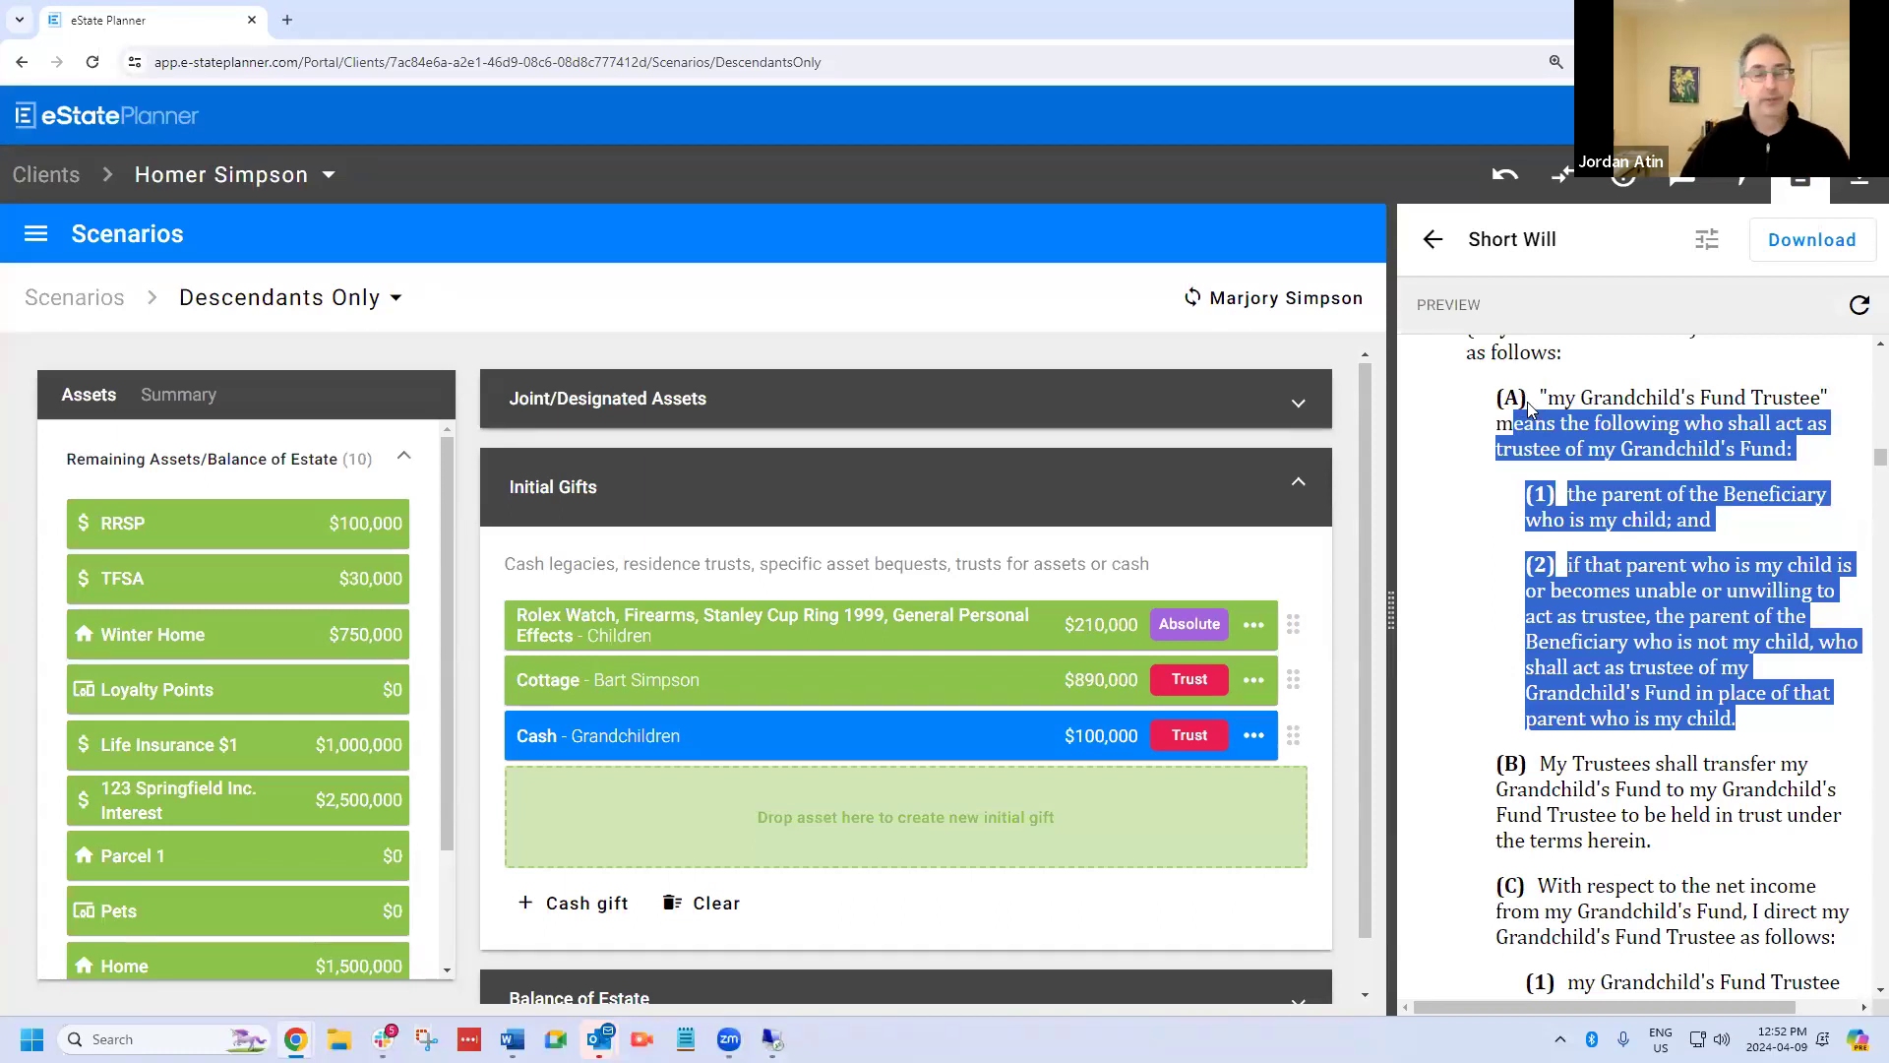
left_click(1801, 181)
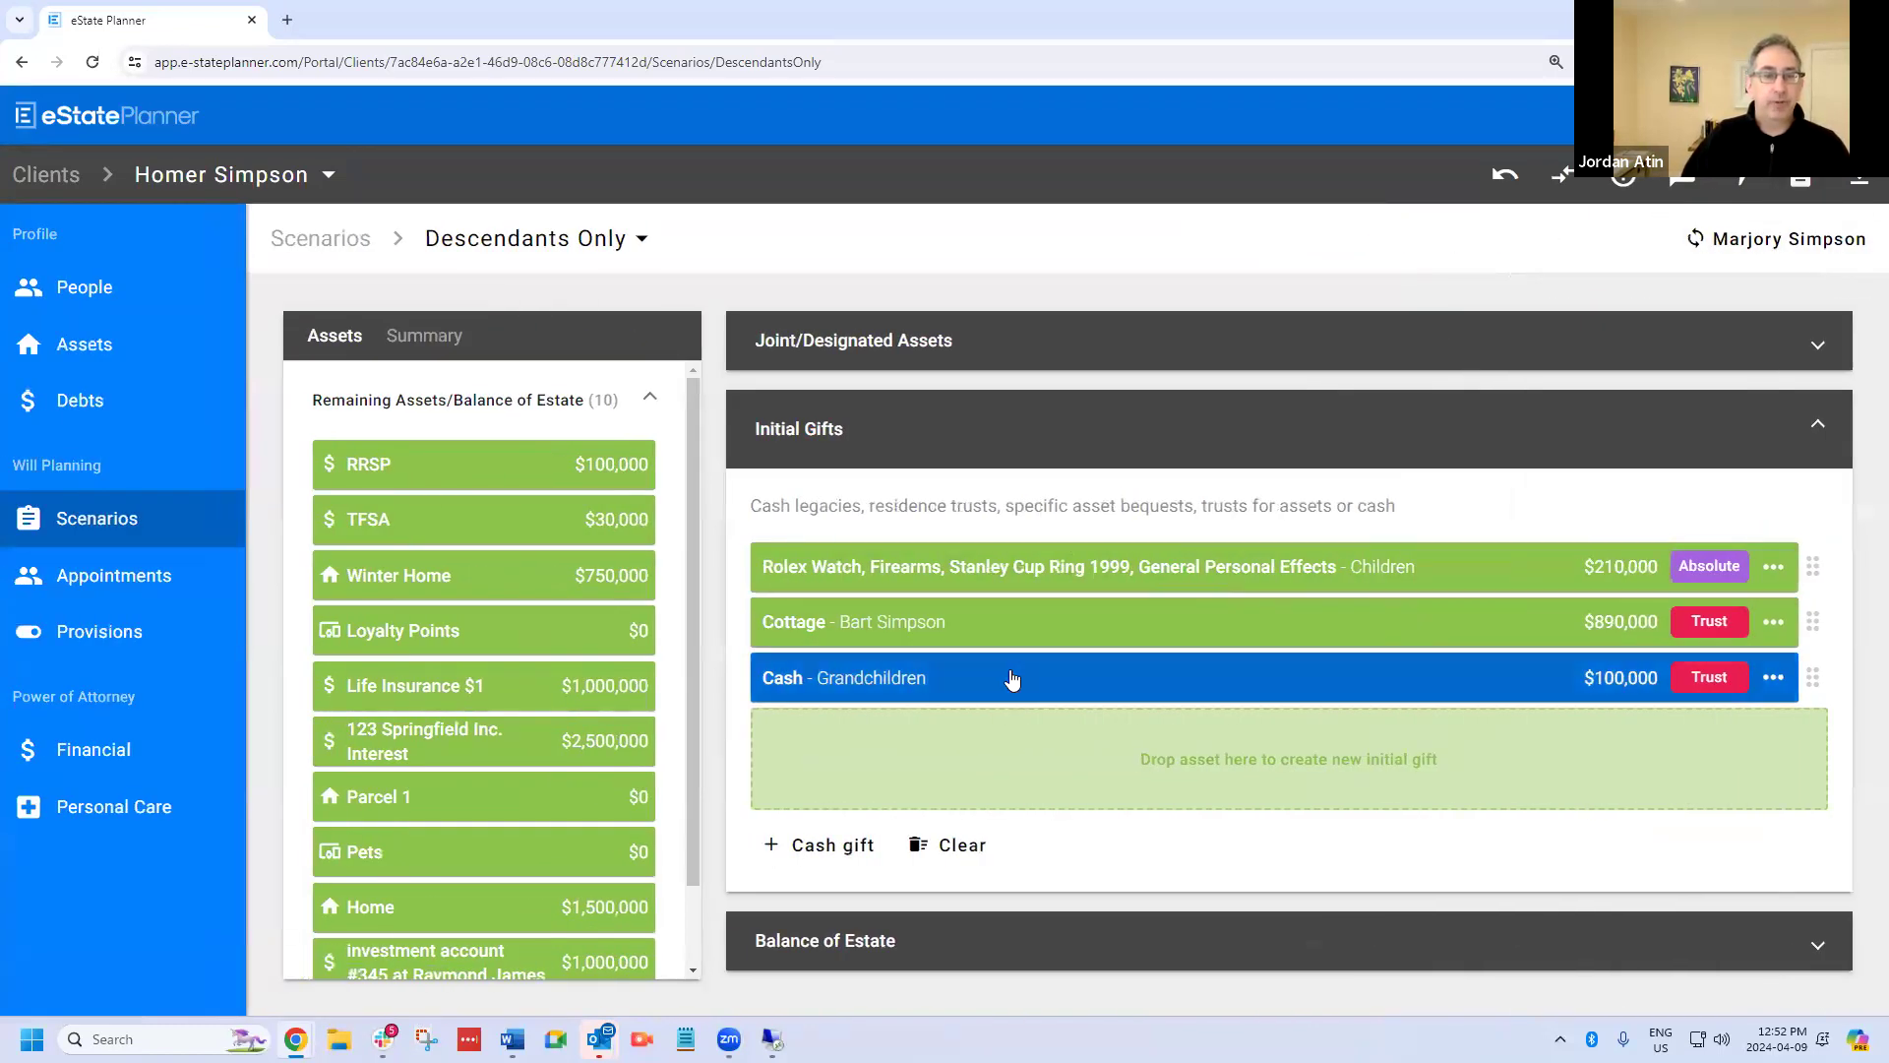
Open the grandchildren's cash gift for viewing and leave it again.
left_click(1012, 679)
left_click(1325, 984)
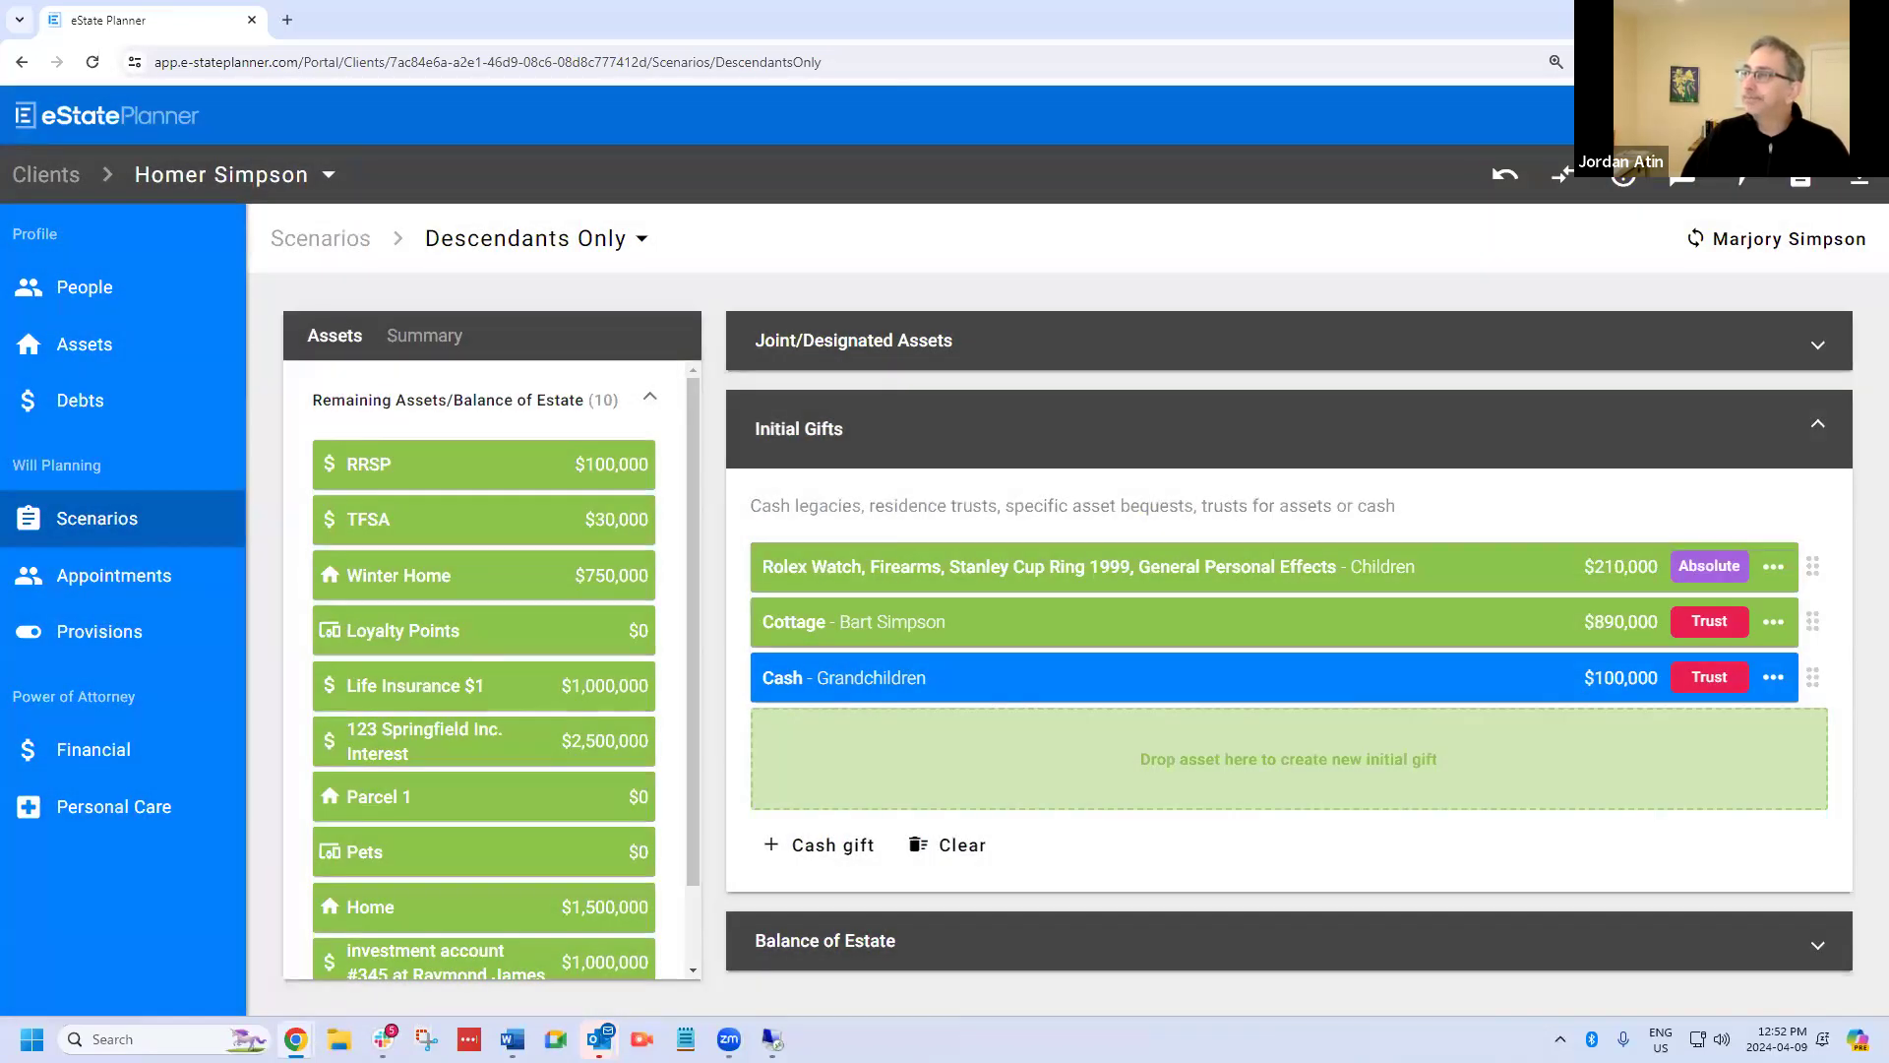